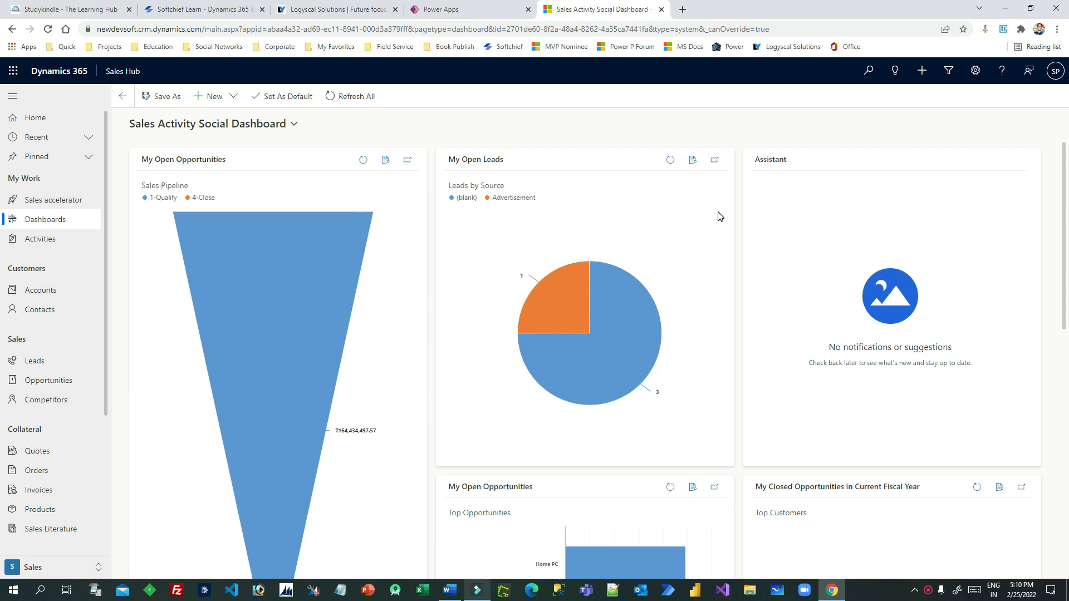
Browse the Sales Activity Social Dashboard and open the sitemap's area switcher
scroll(720, 216, "down", 3)
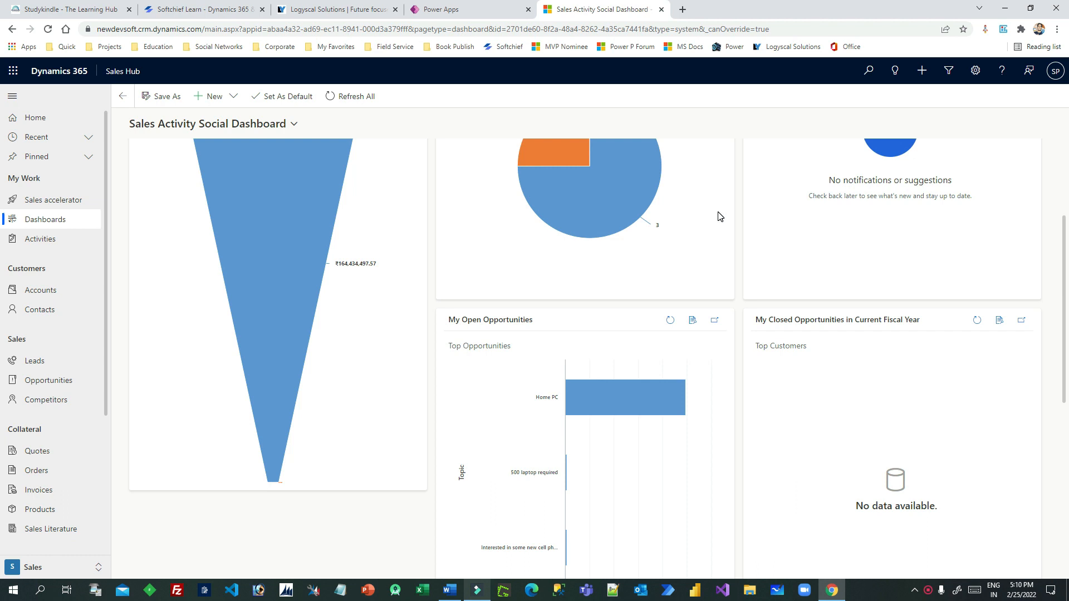
scroll(719, 216, "down", 1)
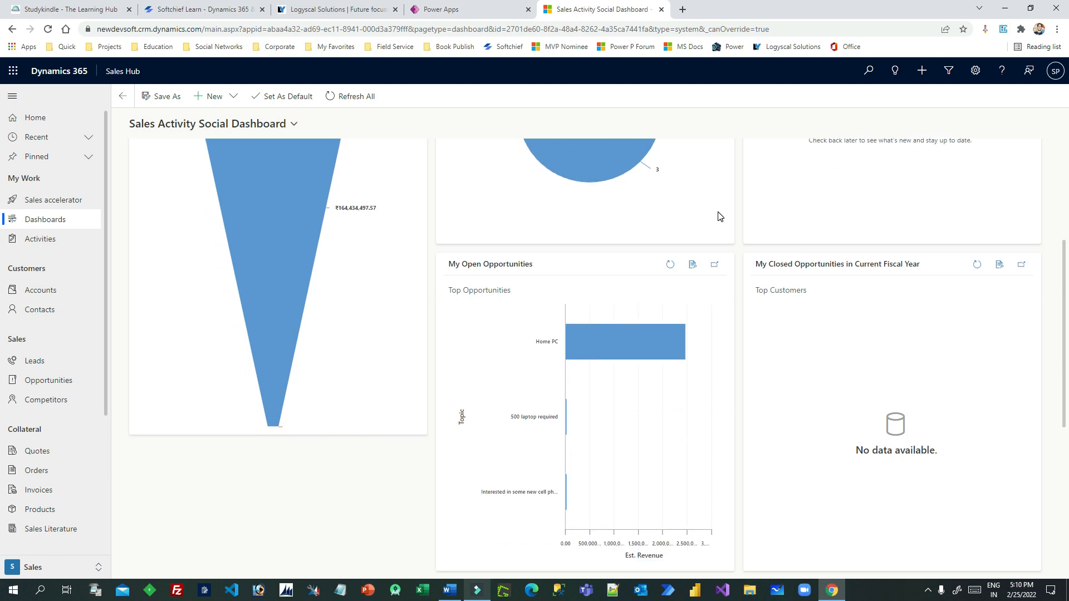
scroll(221, 310, "up", 2)
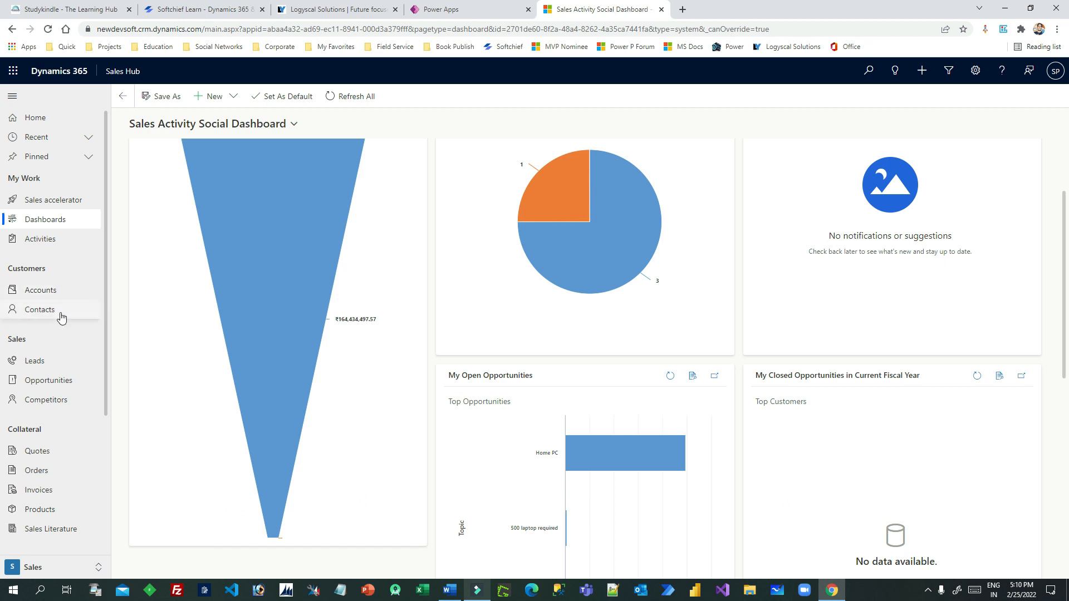
scroll(65, 311, "down", 3)
scroll(64, 352, "up", 3)
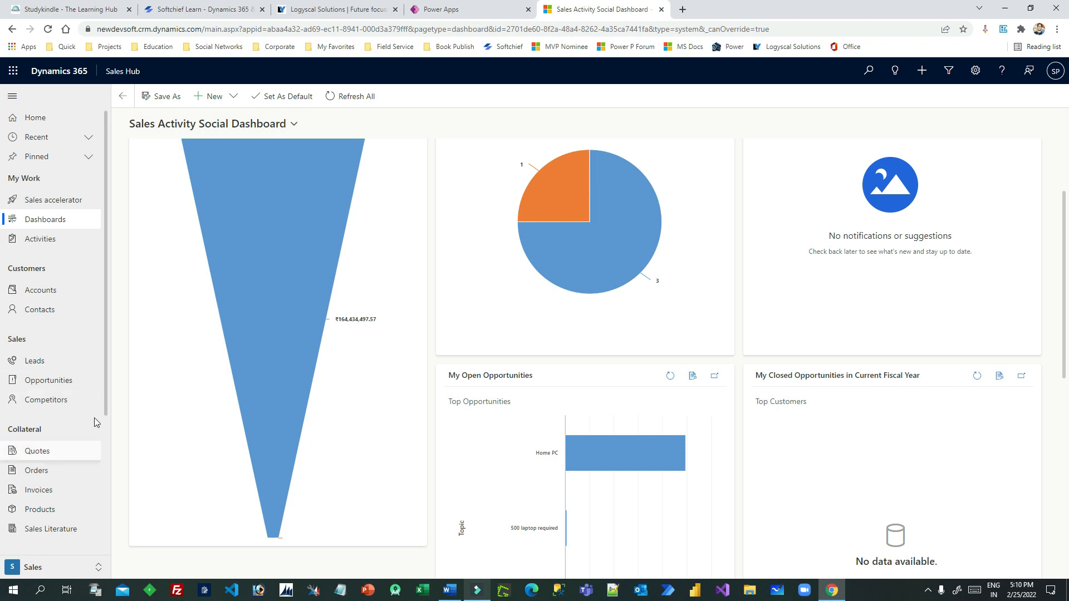
left_click_drag(103, 393, 95, 336)
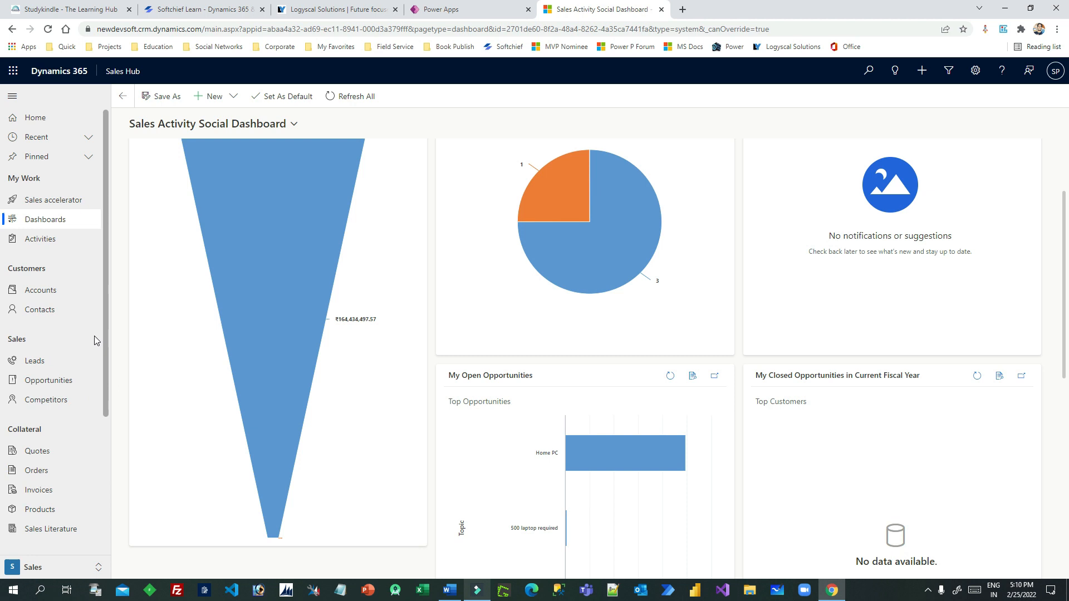
left_click_drag(166, 69, 111, 73)
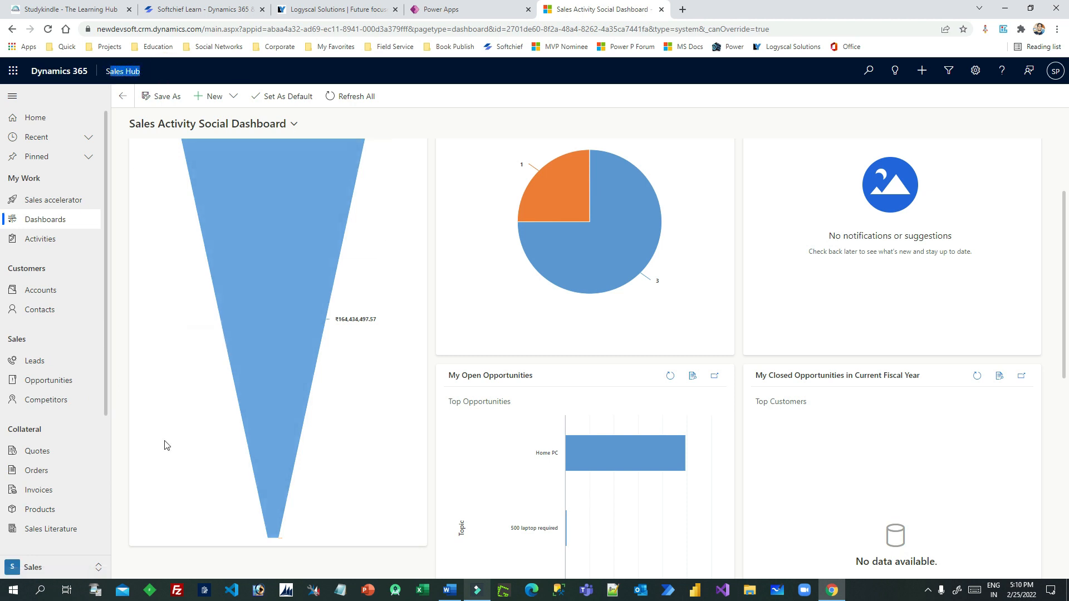
left_click(69, 567)
Switch from Sales to the App Settings area
left_click(58, 488)
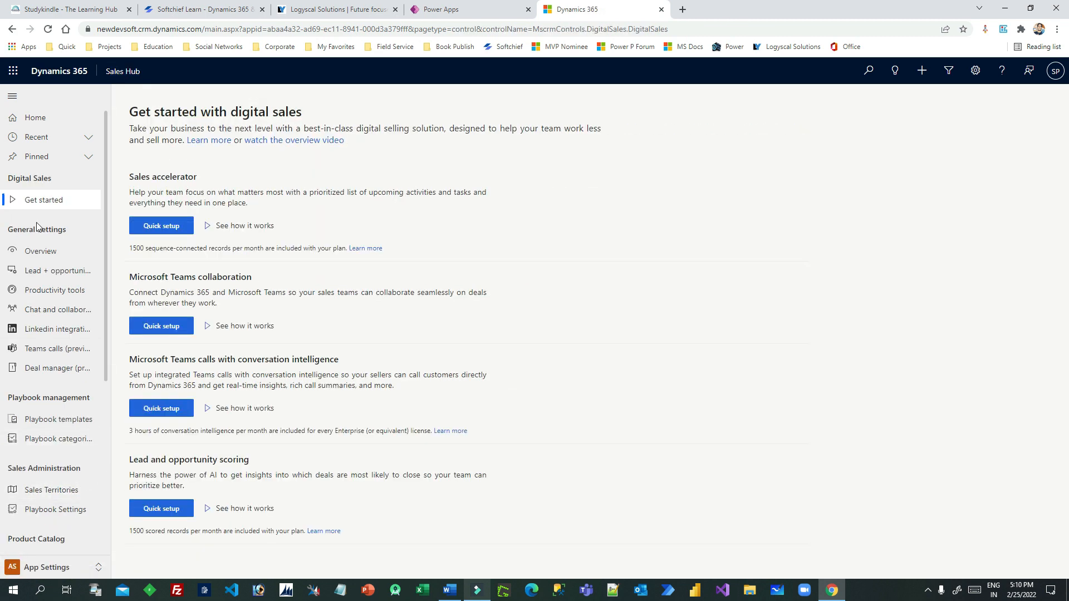
left_click_drag(23, 395, 76, 395)
left_click(77, 395)
Enable playbooks in Playbook Settings and apply the change
left_click(53, 509)
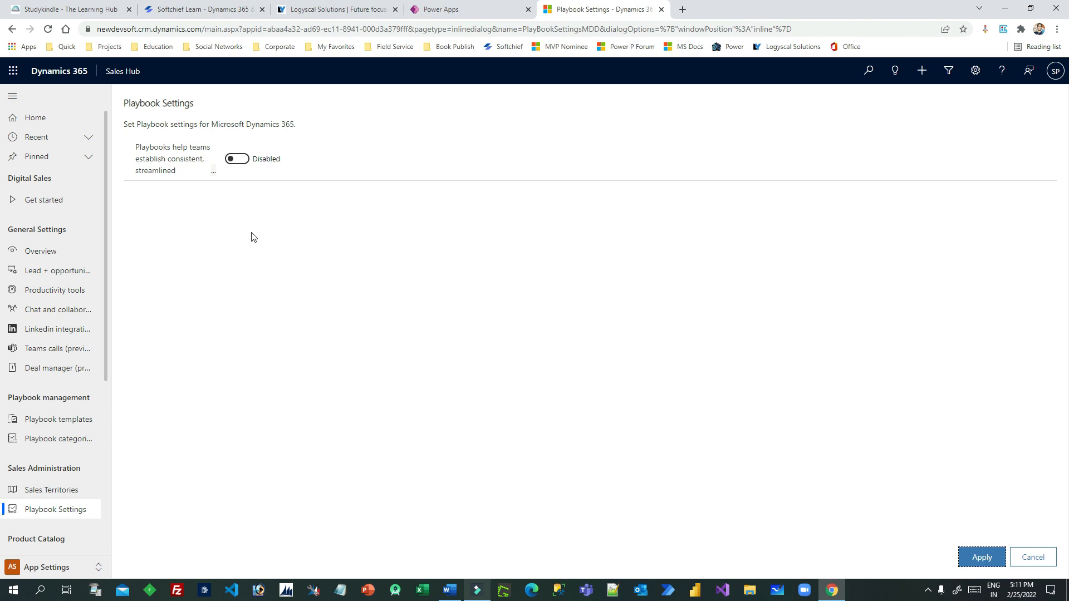
left_click(237, 159)
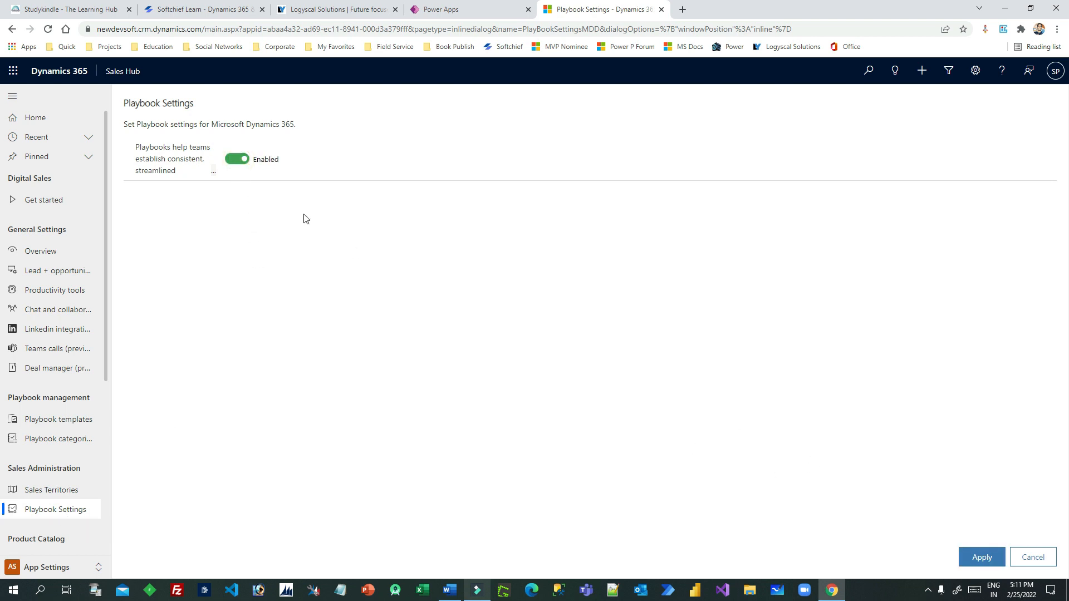
left_click(982, 558)
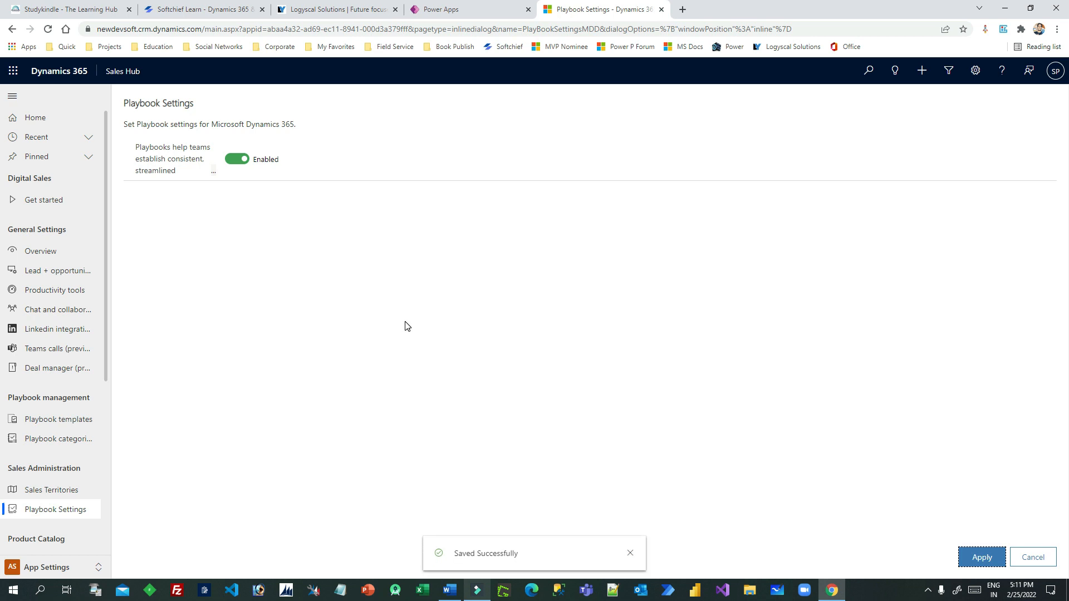
left_click(49, 439)
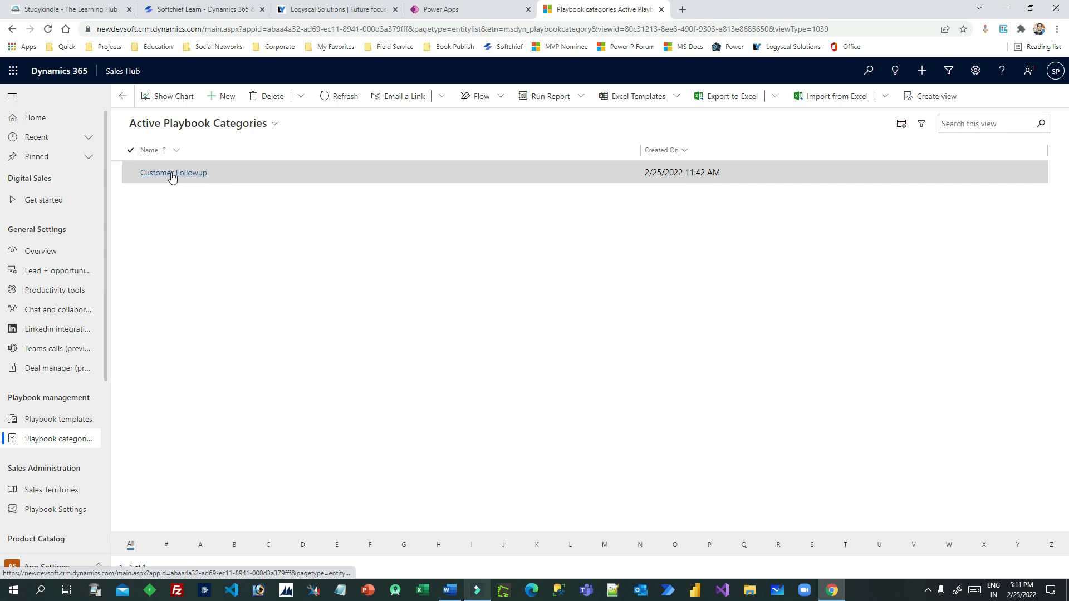
Start a new playbook category named 'Opportunity Follow-up', correcting the typos
left_click(227, 96)
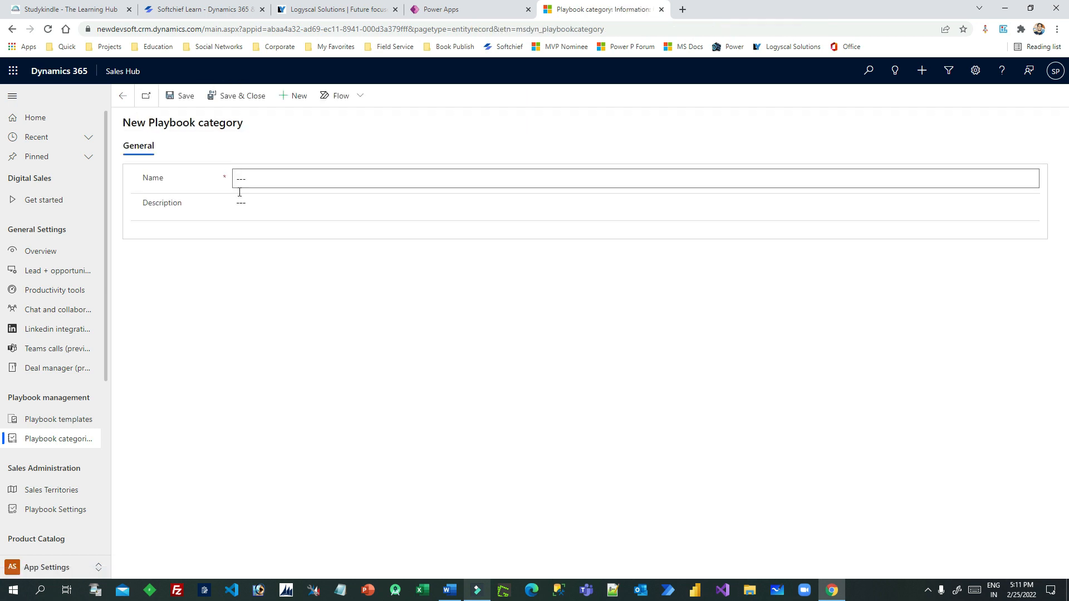
left_click(248, 181)
type("Opportuity Follo-up")
left_click(290, 181)
type("w")
left_click(266, 181)
right_click(266, 181)
left_click(289, 192)
Copy the name into the category description and save the category
left_click(340, 181)
key("ctrl+c")
left_click(293, 212)
key("ctrl+v")
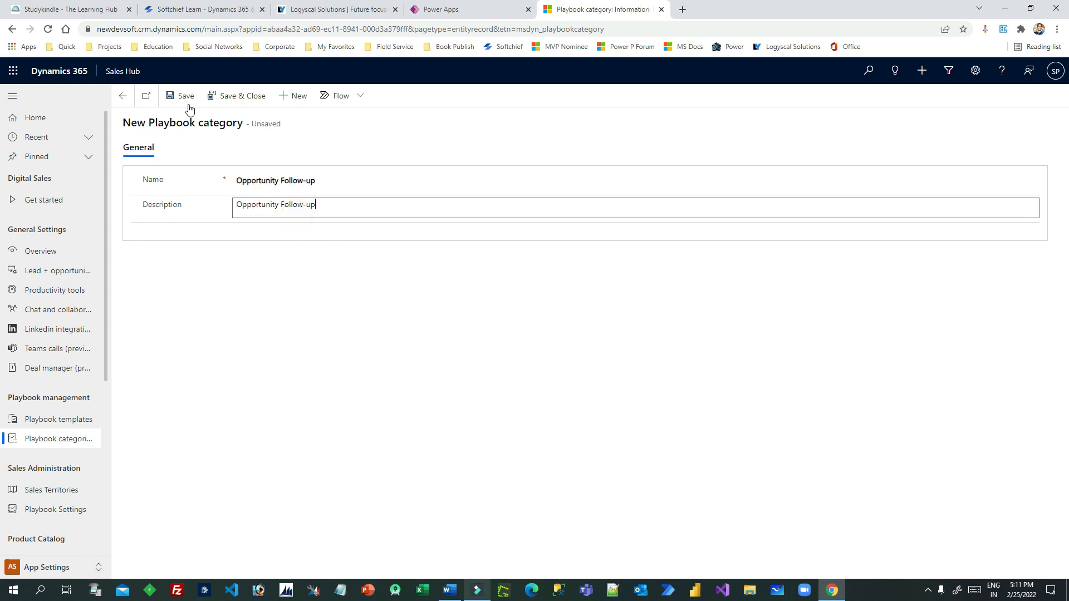
left_click(242, 97)
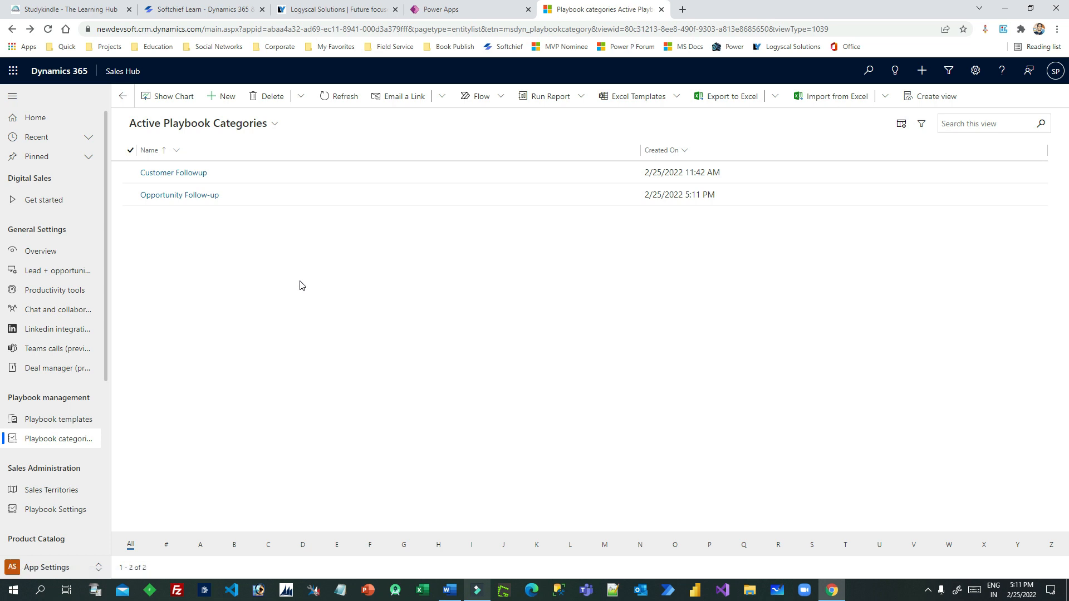
left_click(67, 421)
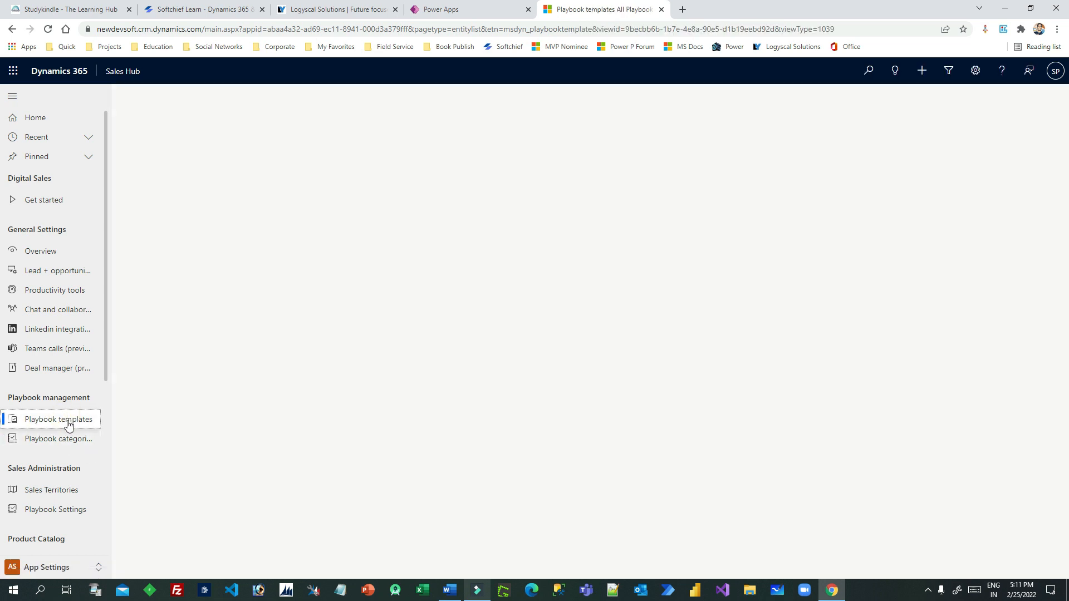
Start a new playbook template in the Opportunity Follow-up category
left_click(271, 257)
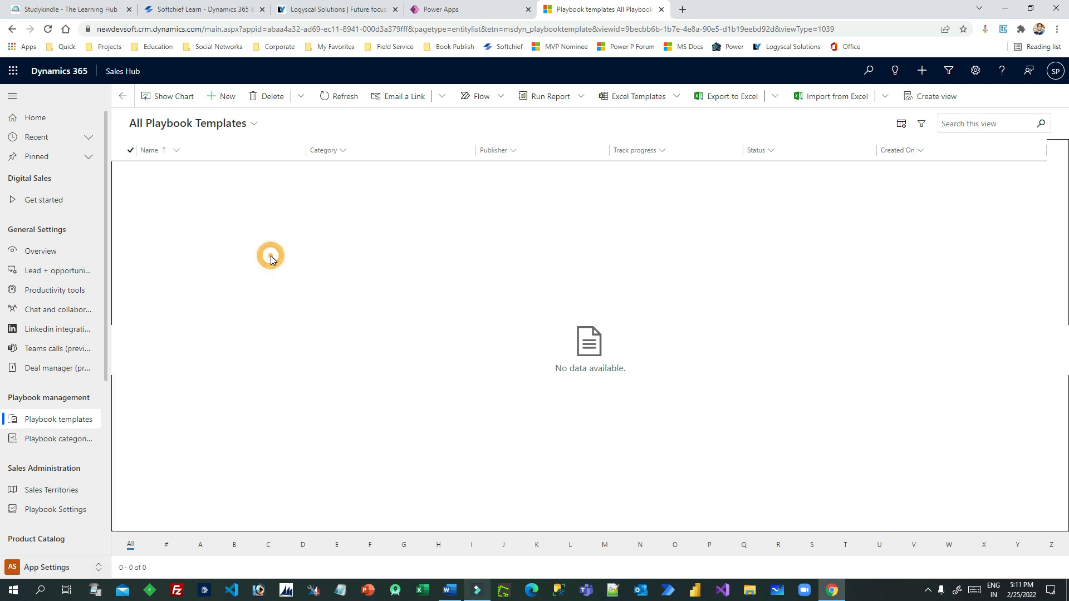
left_click(225, 96)
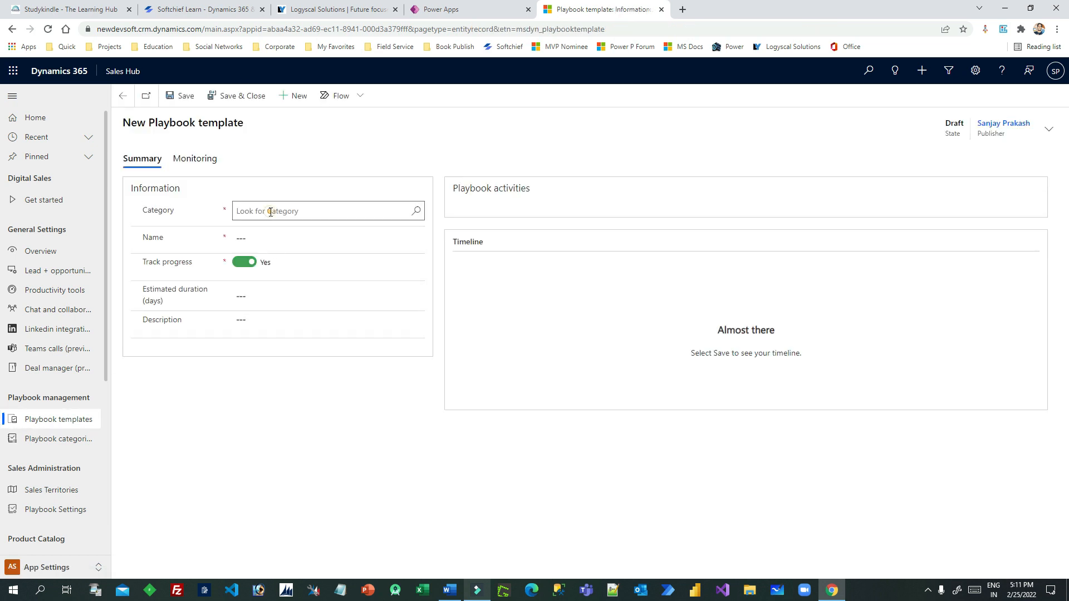
left_click(271, 212)
left_click(415, 214)
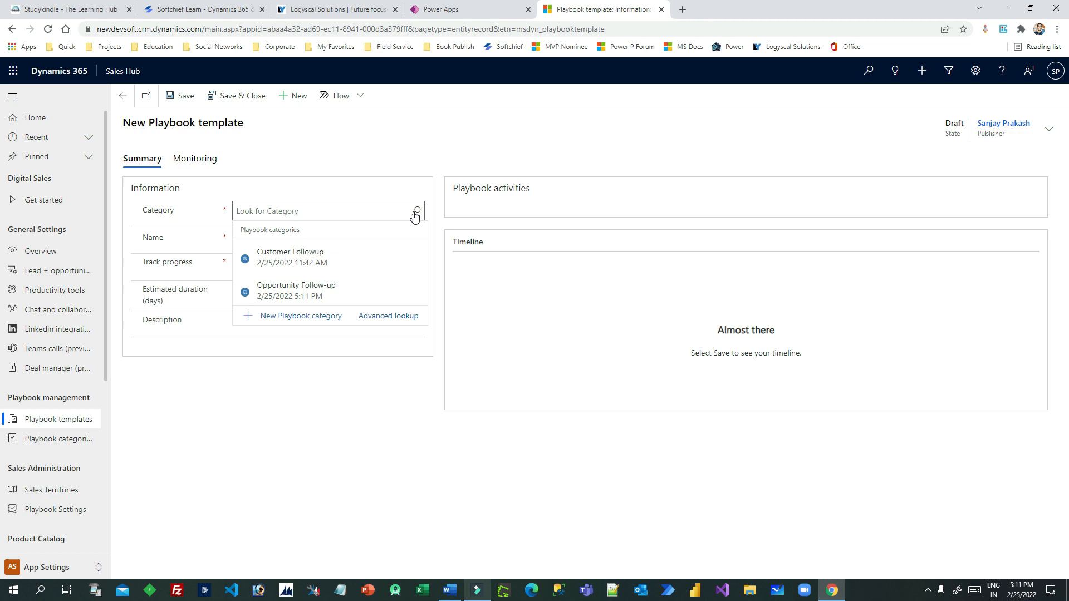
left_click(345, 291)
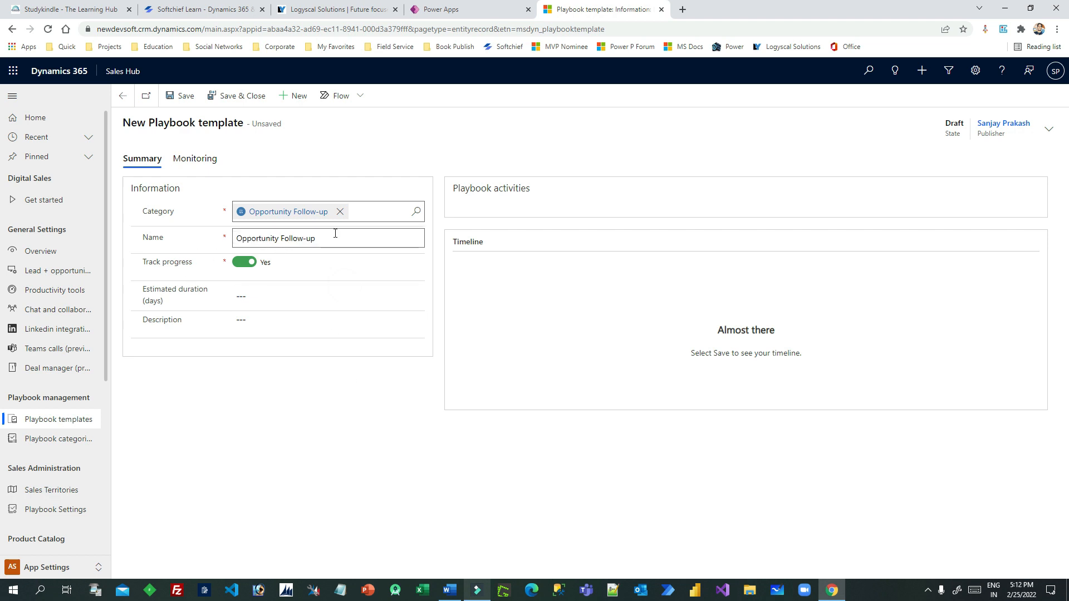
Set estimated duration to 5 days, description 'Opportunity Follow-up', and save the template
left_click_drag(142, 262, 183, 263)
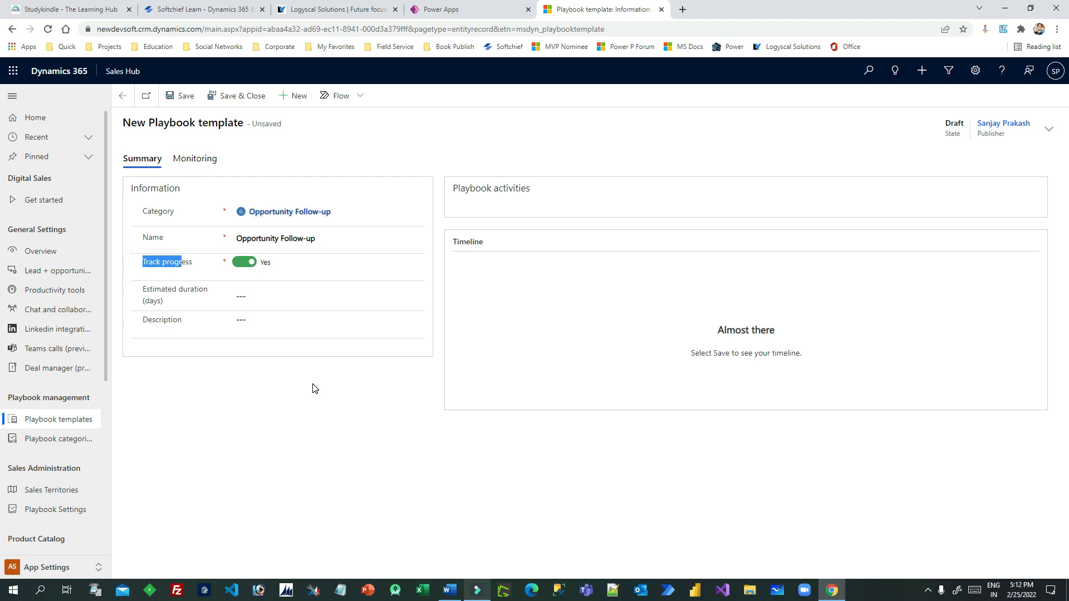
left_click(262, 297)
type("5")
left_click(298, 363)
left_click(264, 325)
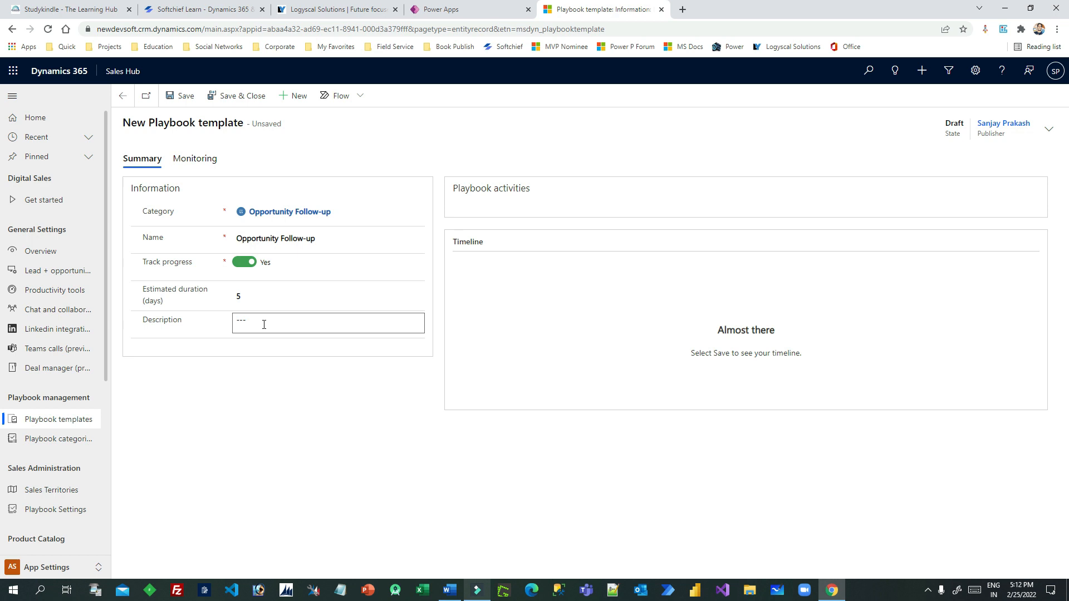
left_click(261, 320)
key("ctrl+v")
left_click(320, 388)
left_click(181, 99)
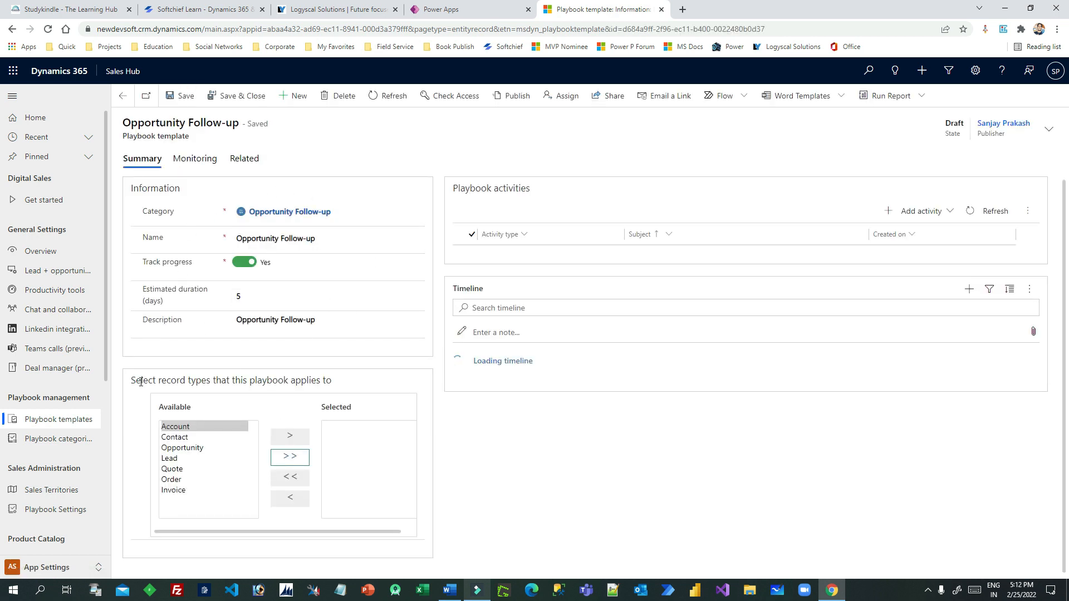
Move Opportunity from Available to the template's record types and save
left_click_drag(140, 381, 338, 384)
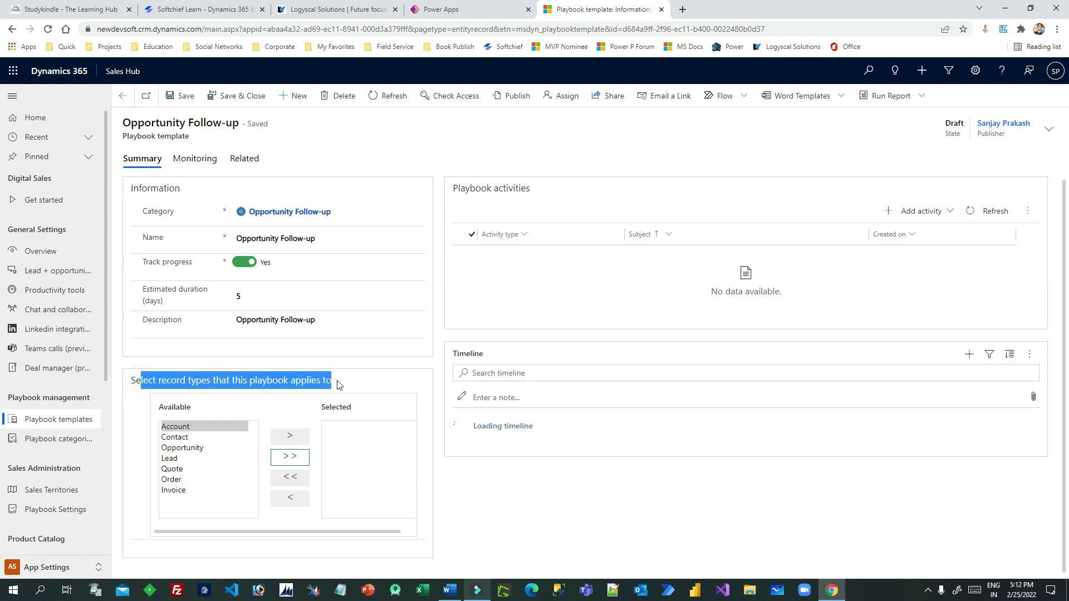
left_click(337, 384)
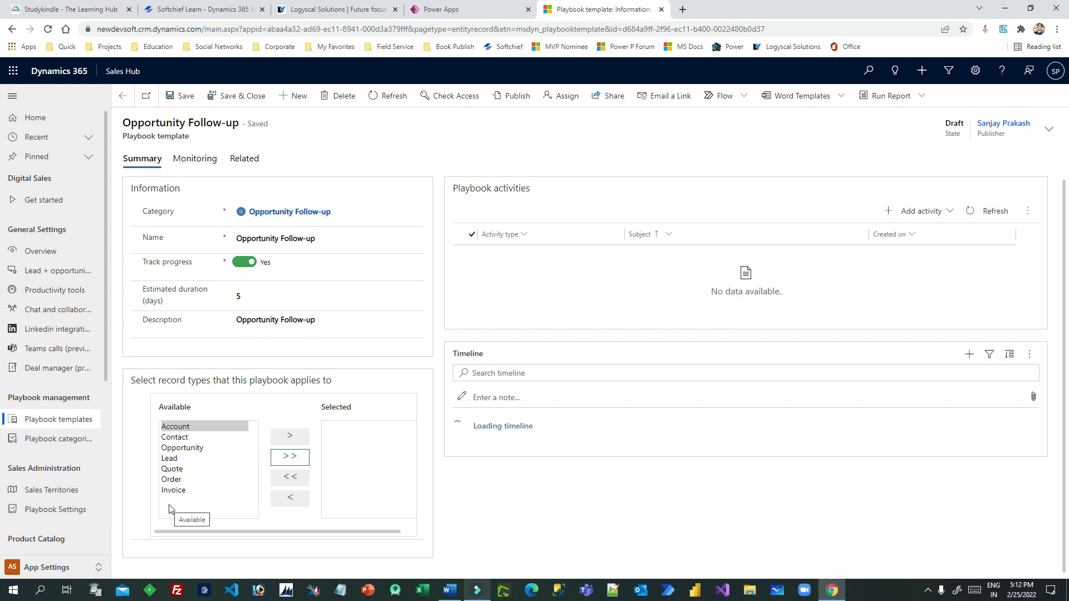
left_click(188, 449)
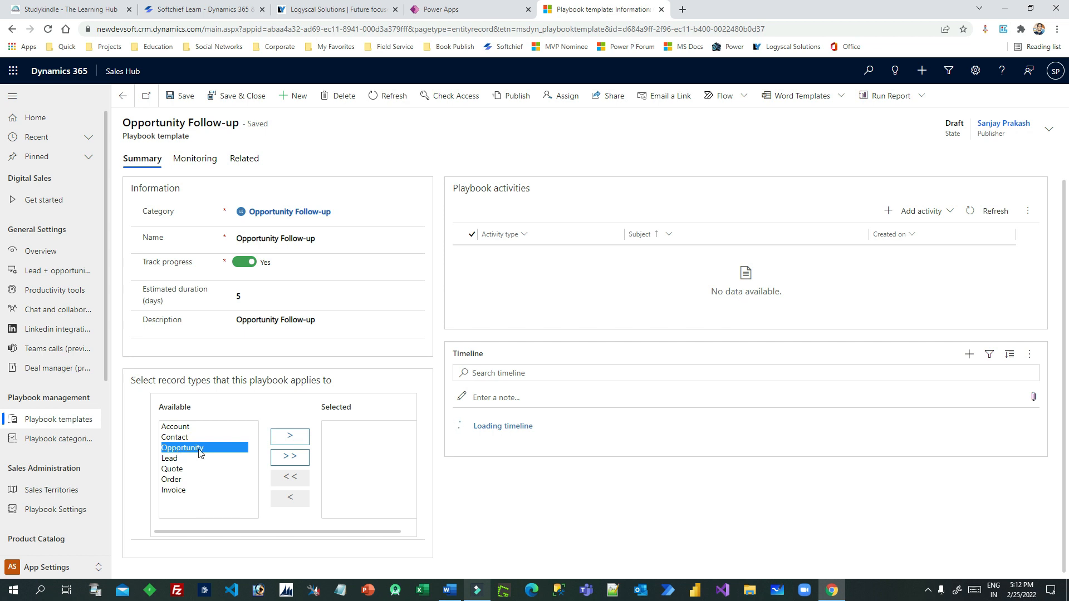
left_click(299, 436)
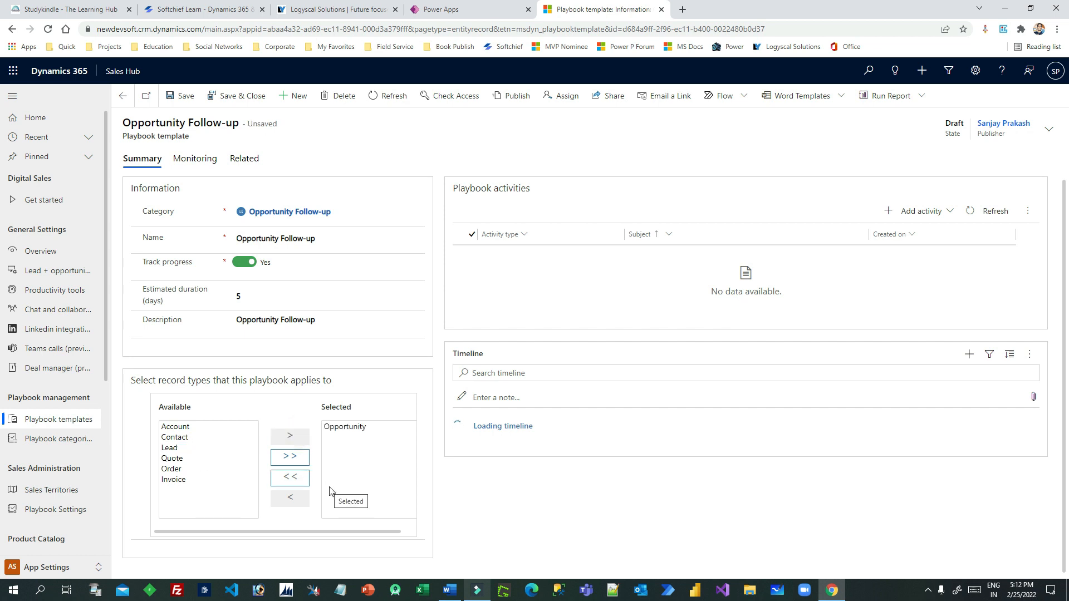
left_click(186, 96)
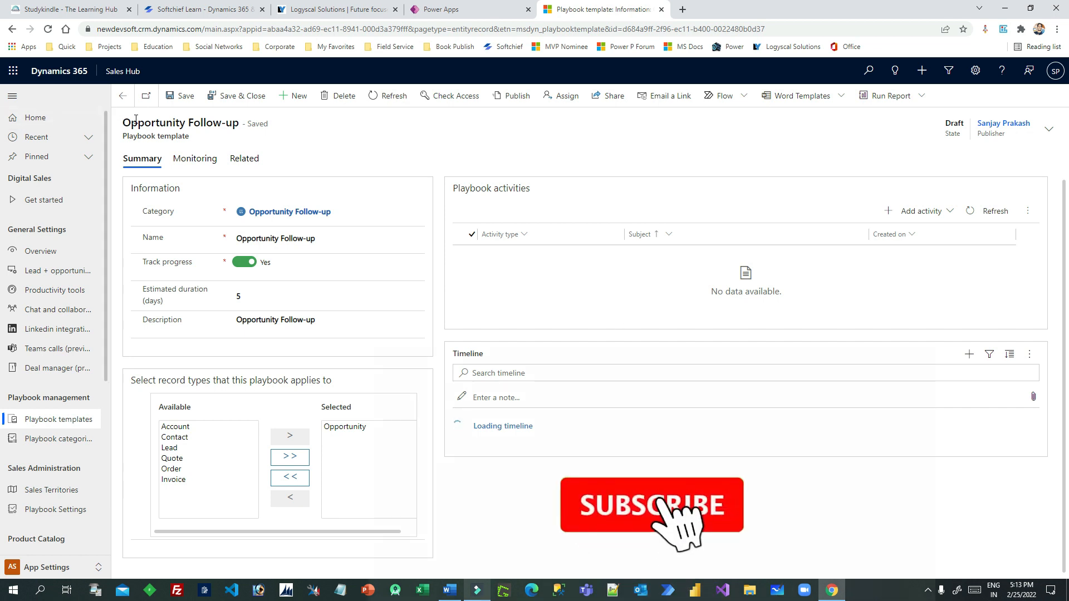
left_click_drag(136, 119, 305, 124)
Add a playbook Task 'Call to Customer for Product analysis', copying the subject into the description
left_click(515, 126)
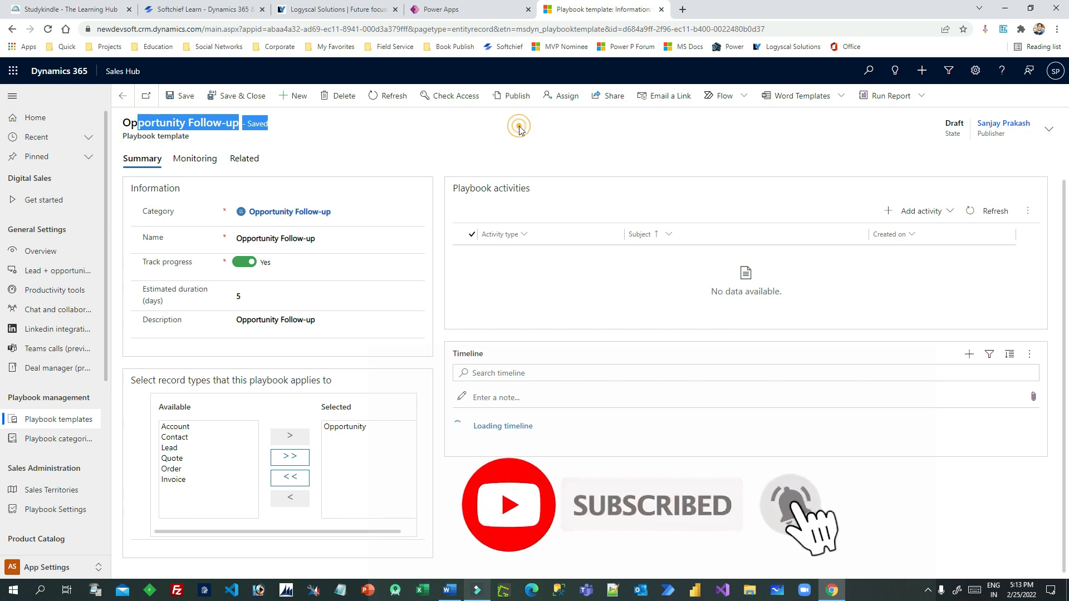
left_click(933, 217)
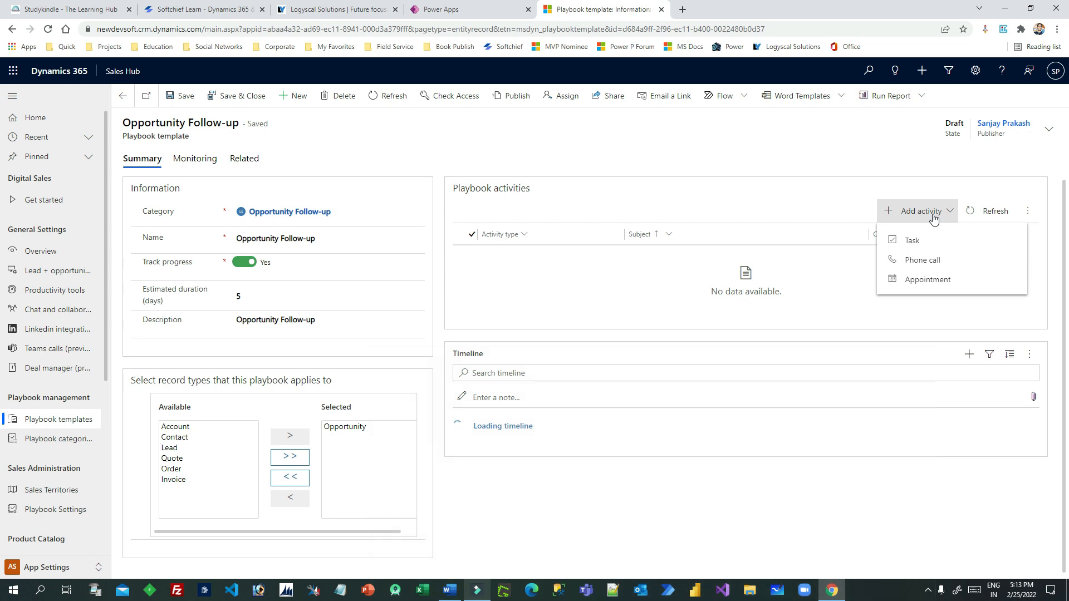
left_click(910, 240)
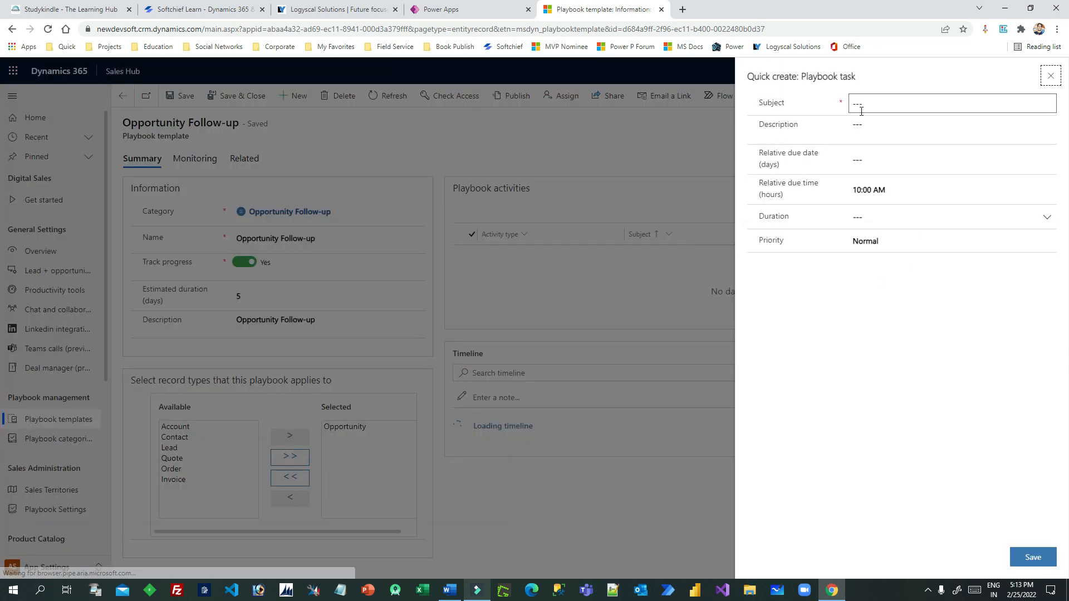
left_click(862, 110)
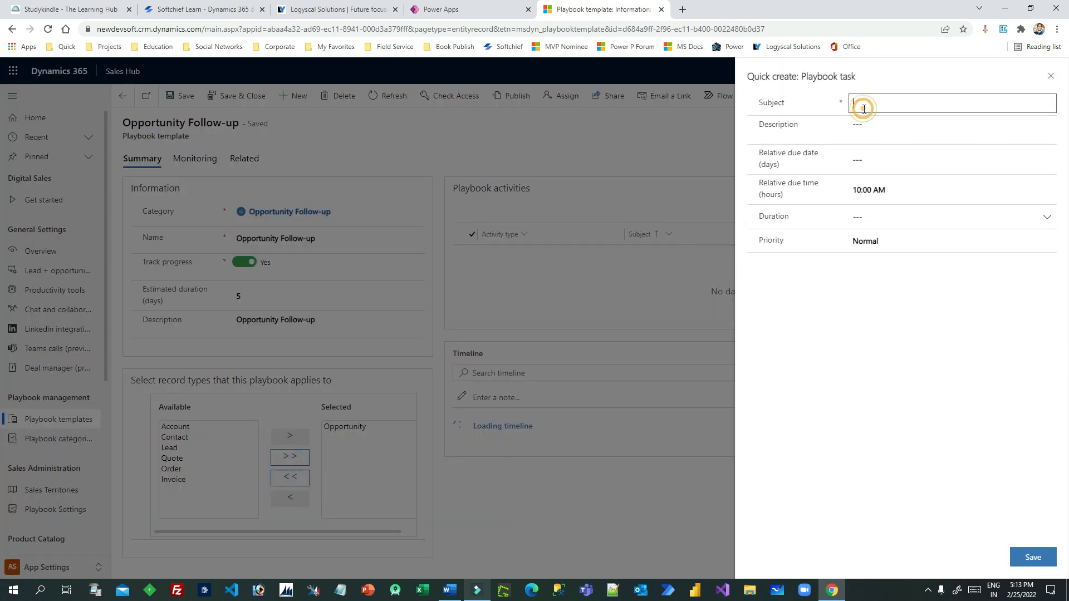
type("Call to Customer for")
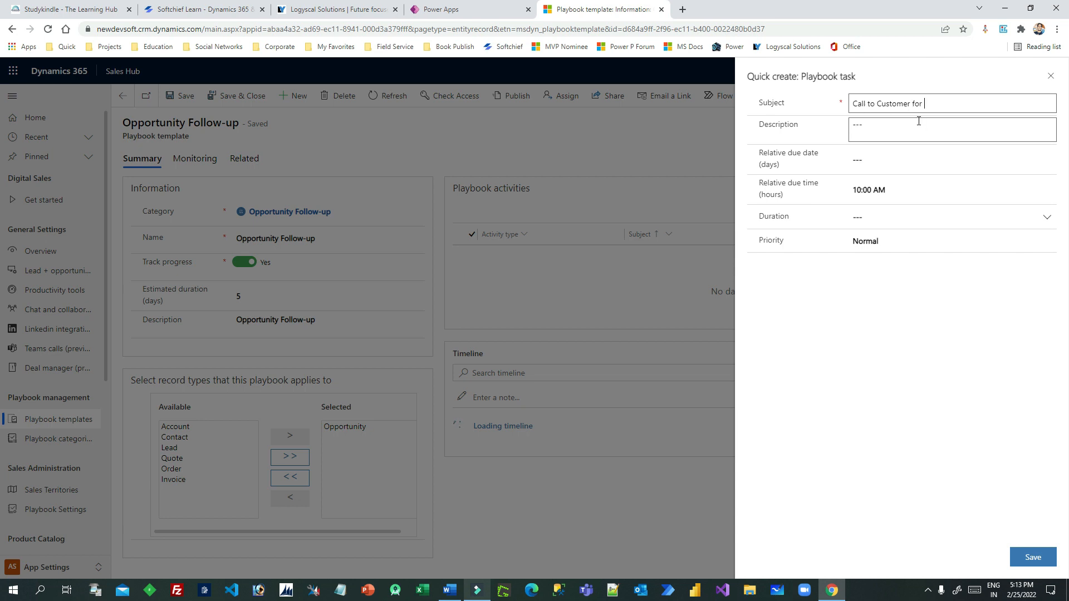
type(" Product analysis")
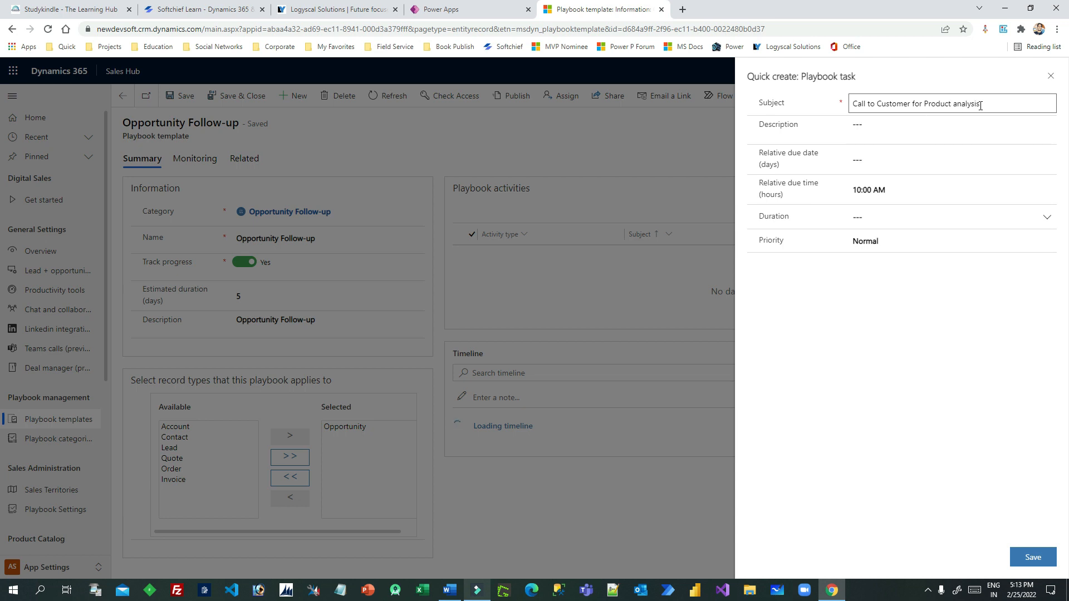
left_click_drag(1000, 104, 796, 103)
key("ctrl+c")
left_click(866, 127)
key("ctrl+v")
Give the task a relative due date of 1 day at 10:00 AM, 15-minute duration, and save
left_click(889, 159)
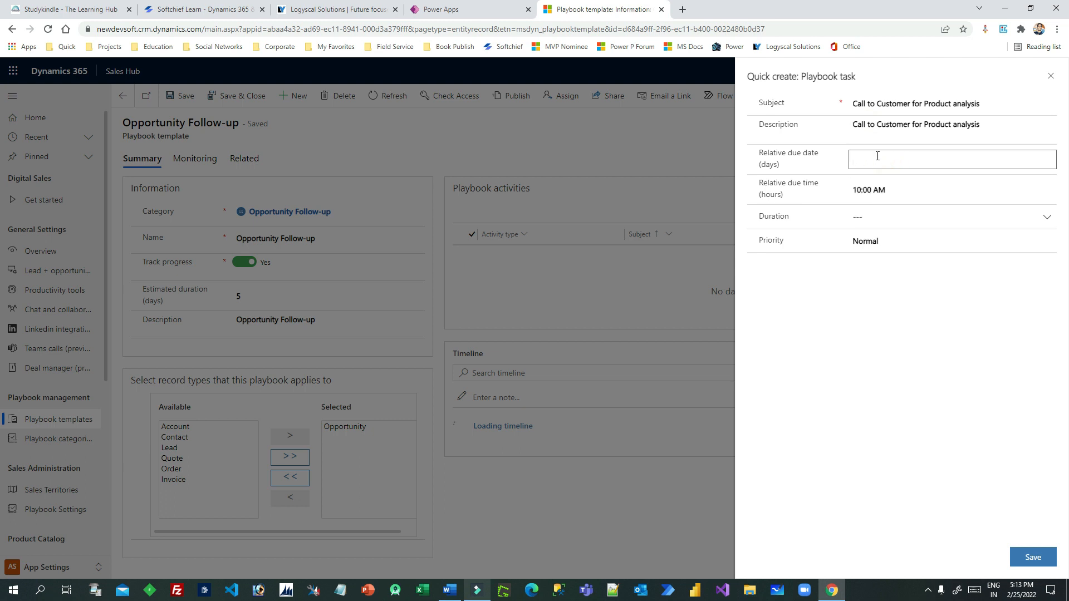
type("1")
left_click(881, 306)
left_click(894, 192)
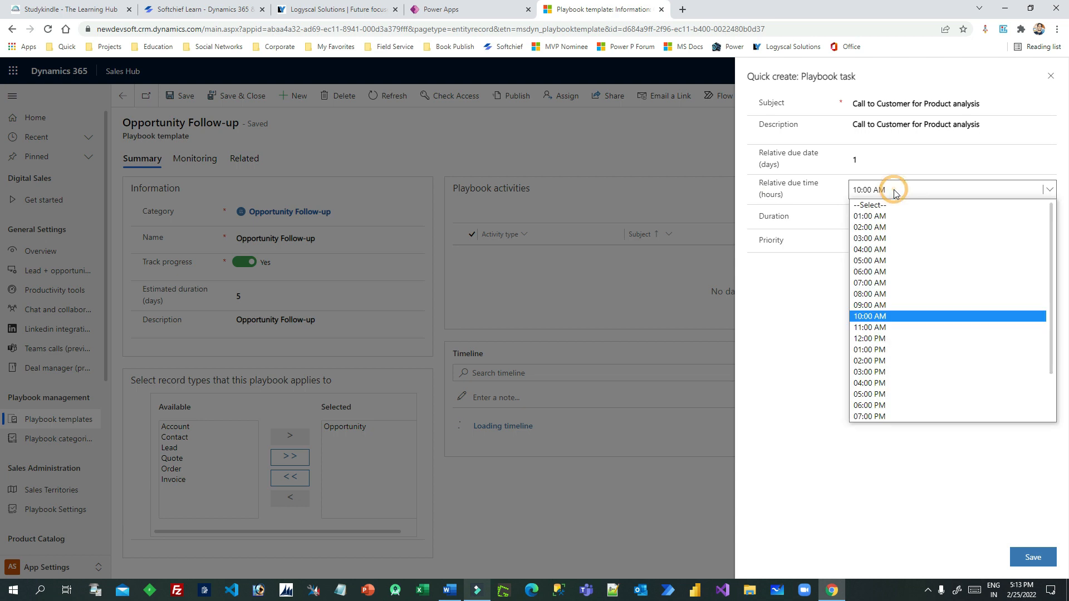
left_click(894, 317)
left_click(871, 218)
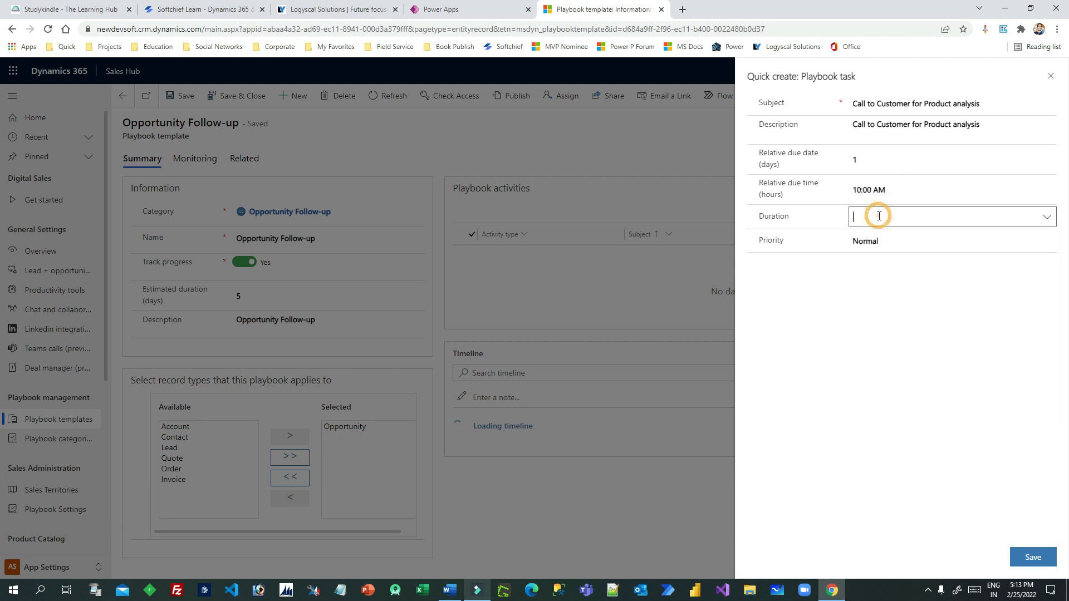
left_click(1051, 219)
left_click(891, 252)
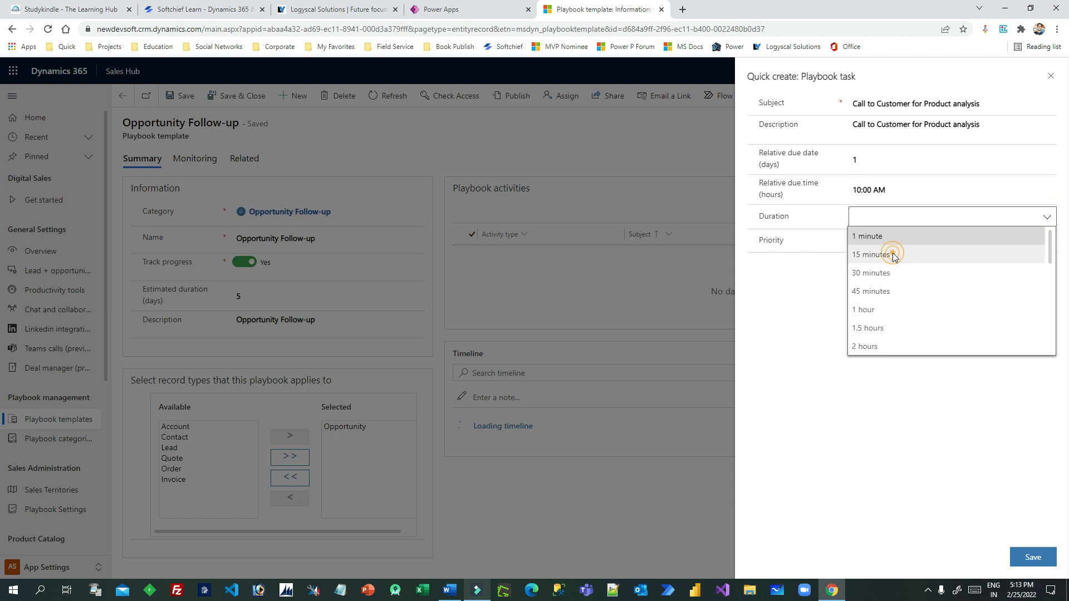
left_click(1027, 558)
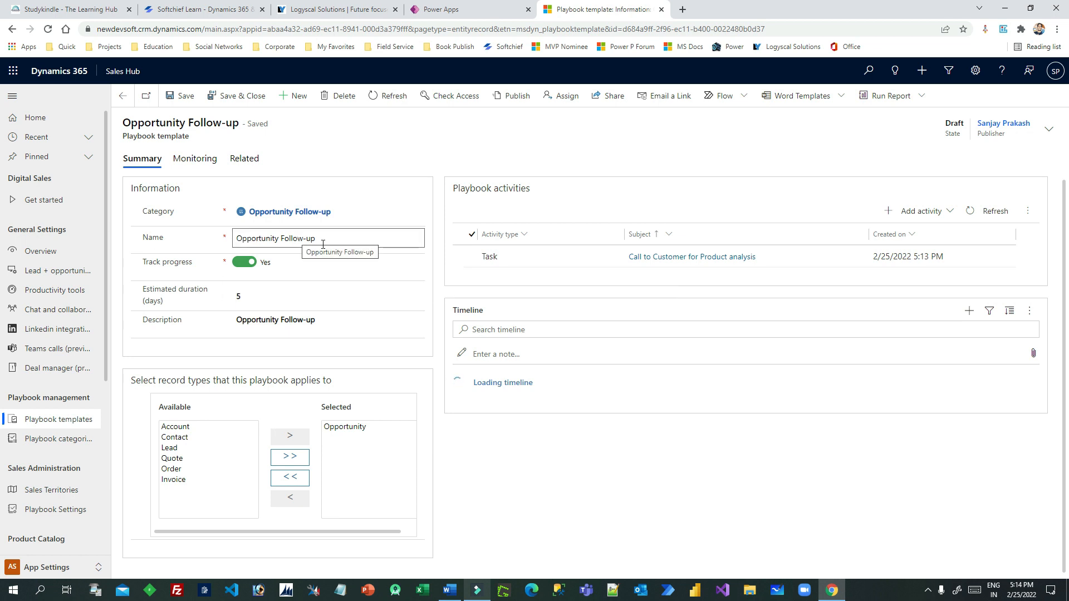
Add a Phone Call about calling the vendor to understand opportunity requirements, subject copied to description
left_click(941, 214)
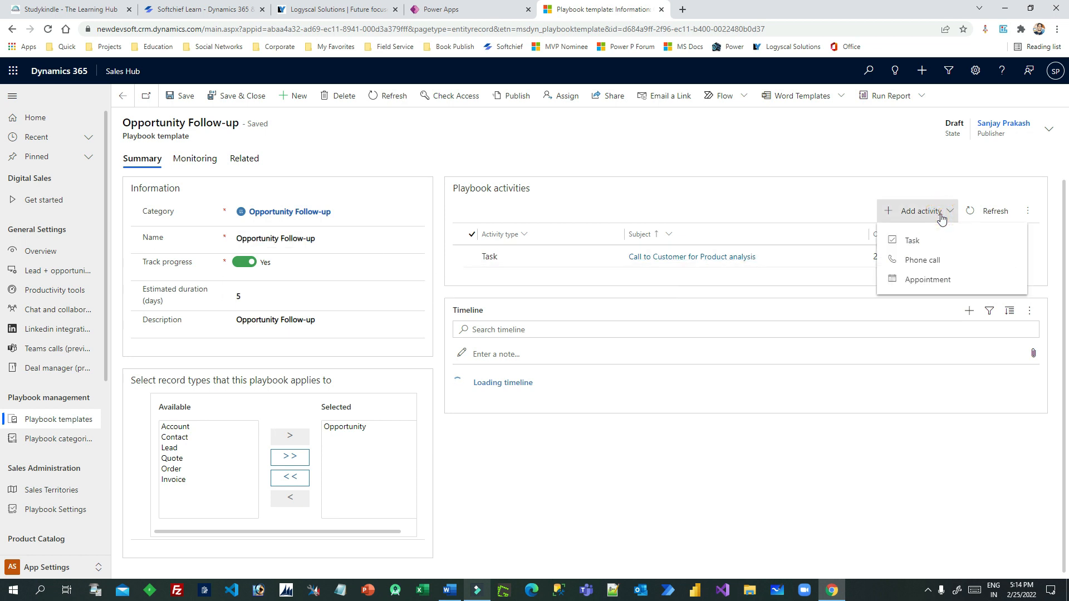
left_click(941, 269)
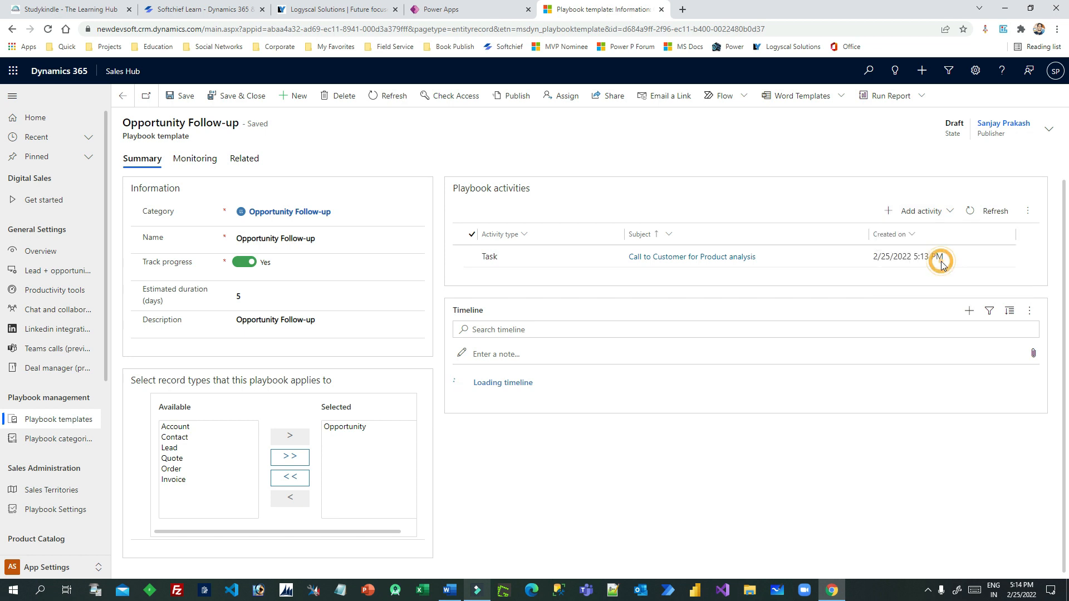
left_click(881, 104)
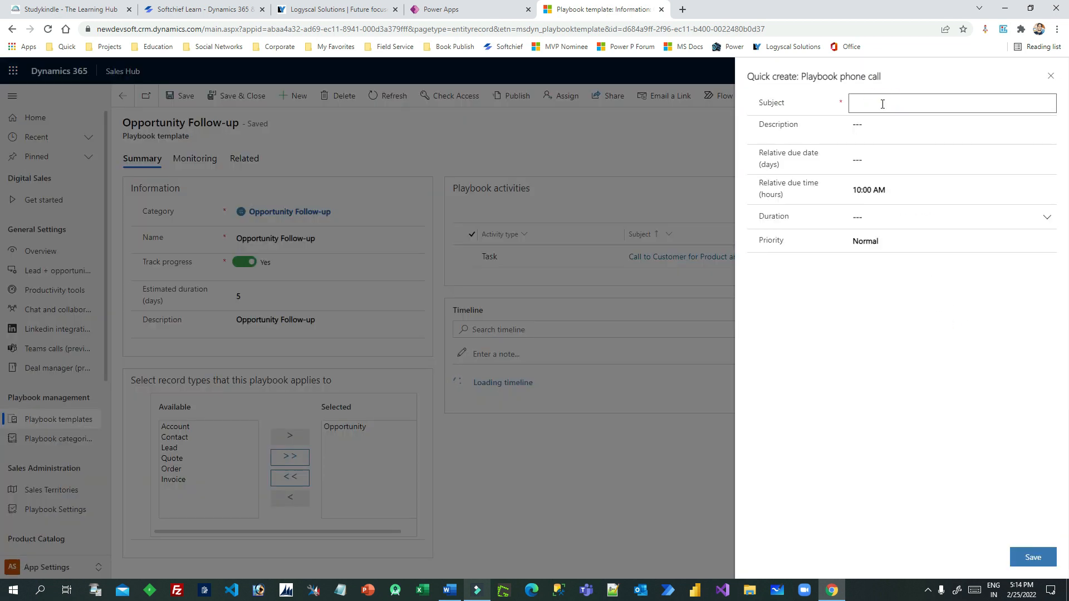
key("BackSpace")
key("BackSpace")
type("do a all t")
type("o vendor to ")
type("record")
key("BackSpace")
key("BackSpace")
key("BackSpace")
type("understand the opportunity requirements")
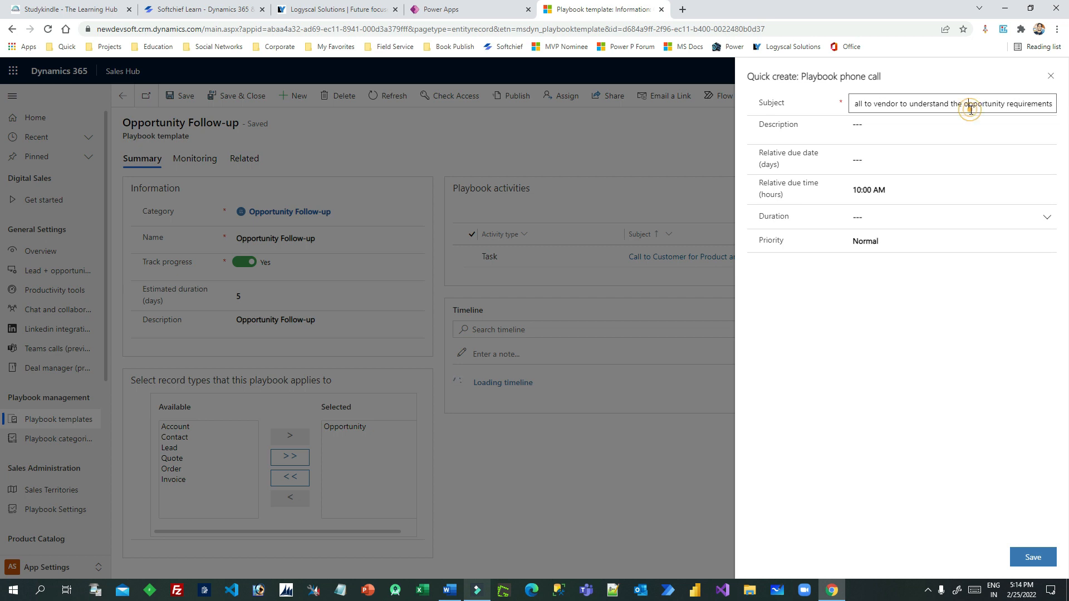
key("ctrl+a")
key("ctrl+c")
left_click(906, 125)
key("ctrl+v")
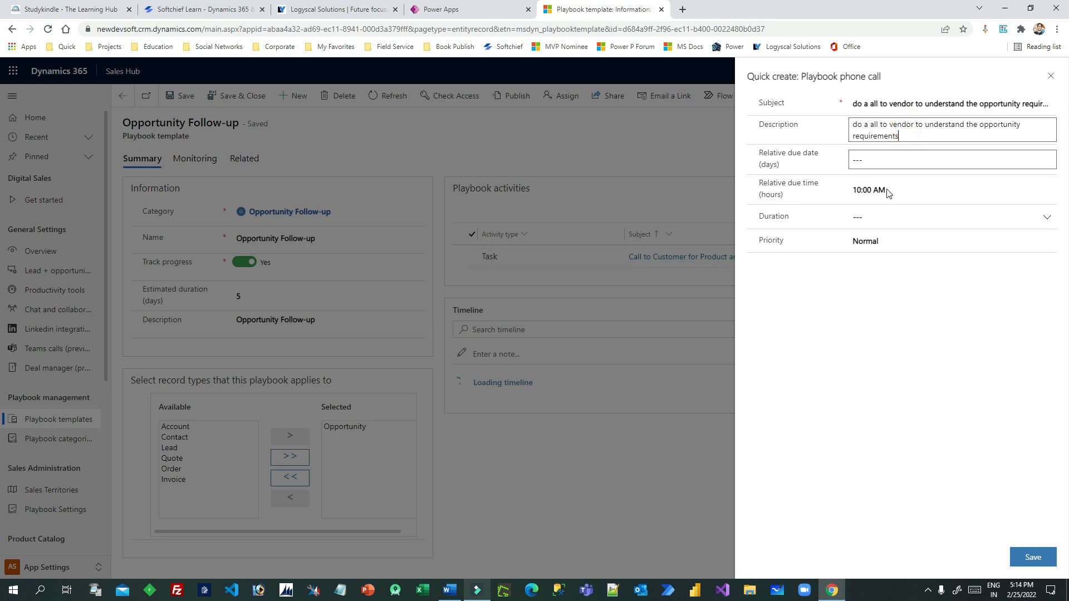
Set the relative due date to 2 and fix the 'call' typos in subject and description
left_click(902, 165)
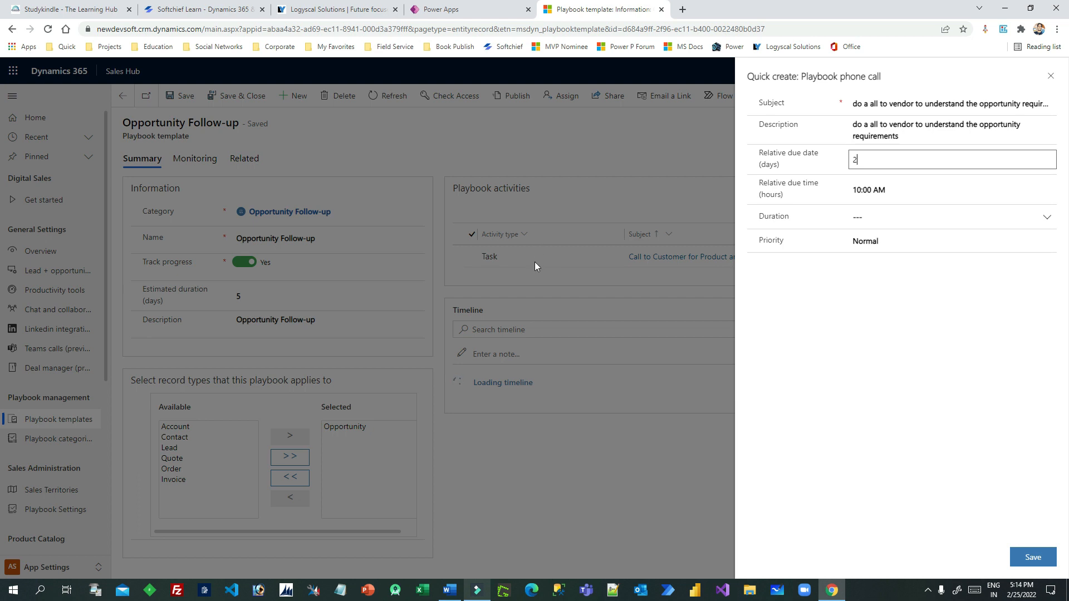
double_click(857, 160)
left_click(870, 161)
left_click(869, 104)
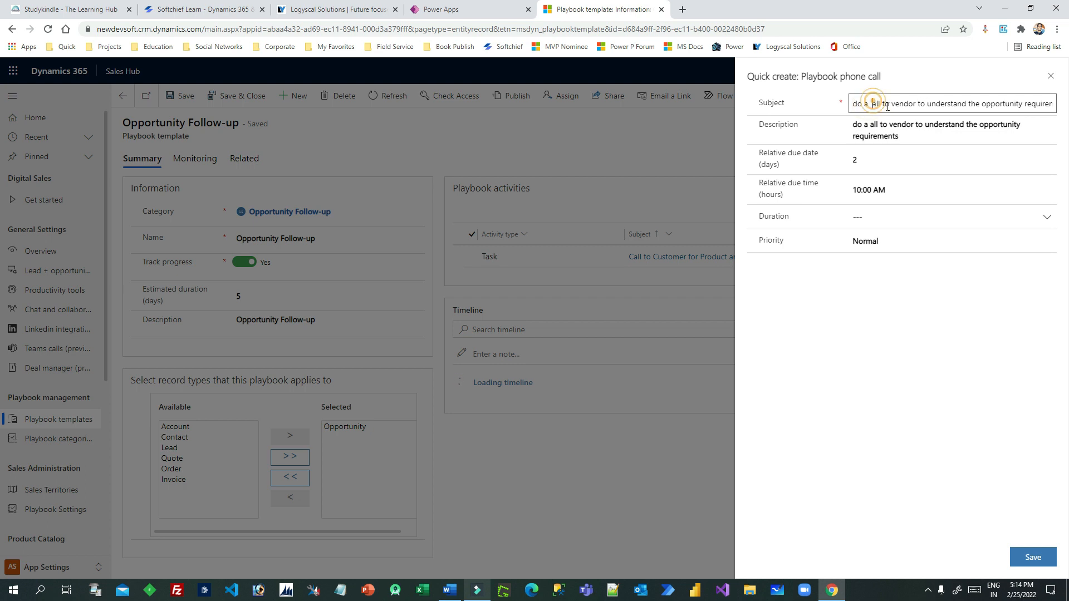
type("c")
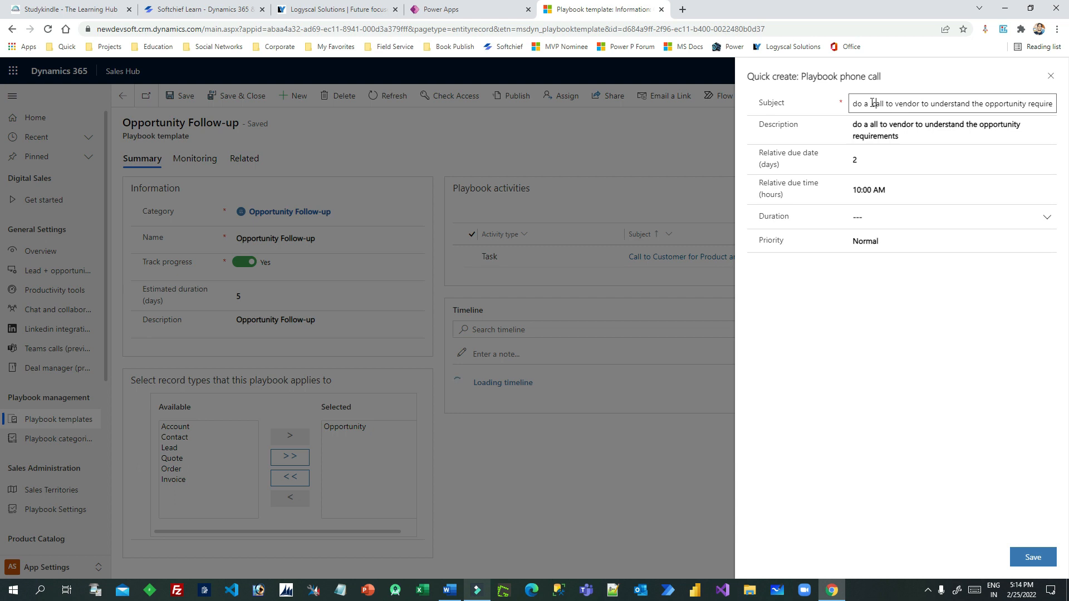
left_click(873, 105)
key("BackSpace")
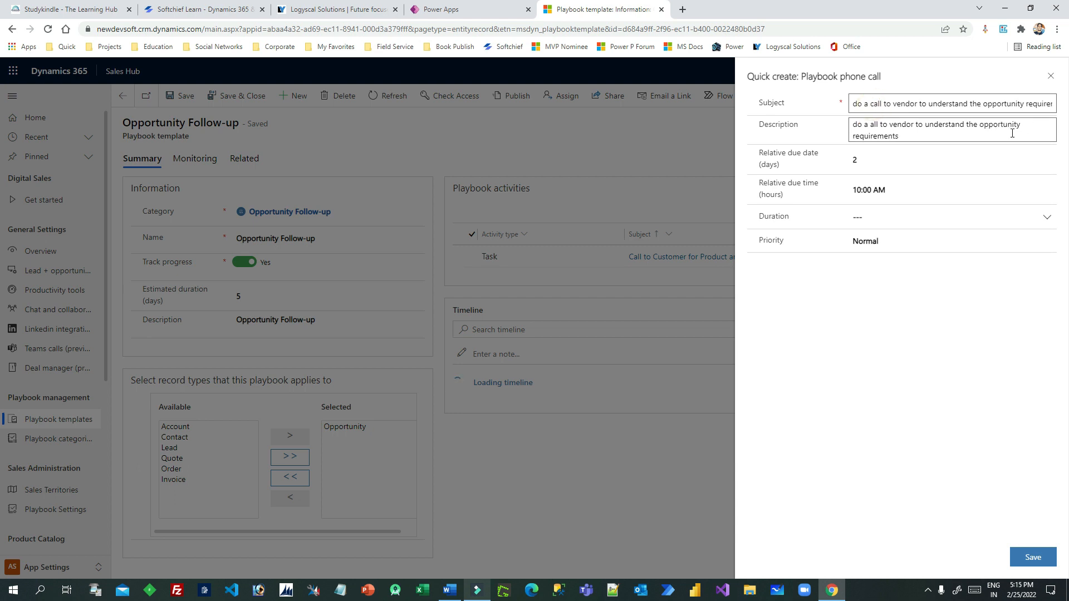
left_click(908, 137)
left_click(870, 124)
type("c")
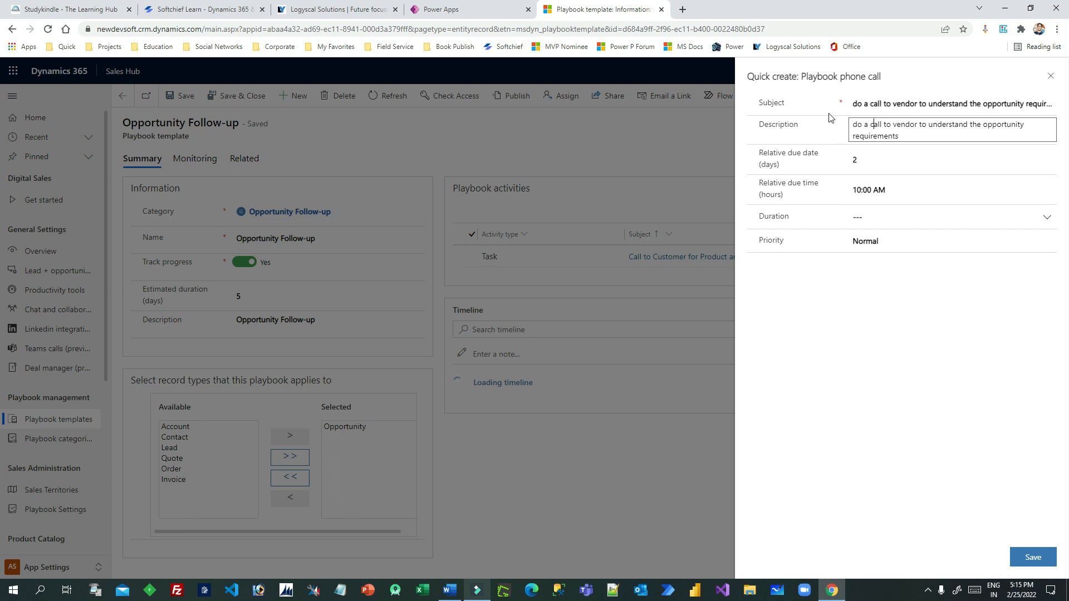
Set the phone call duration to 15 minutes and save it
left_click(1044, 216)
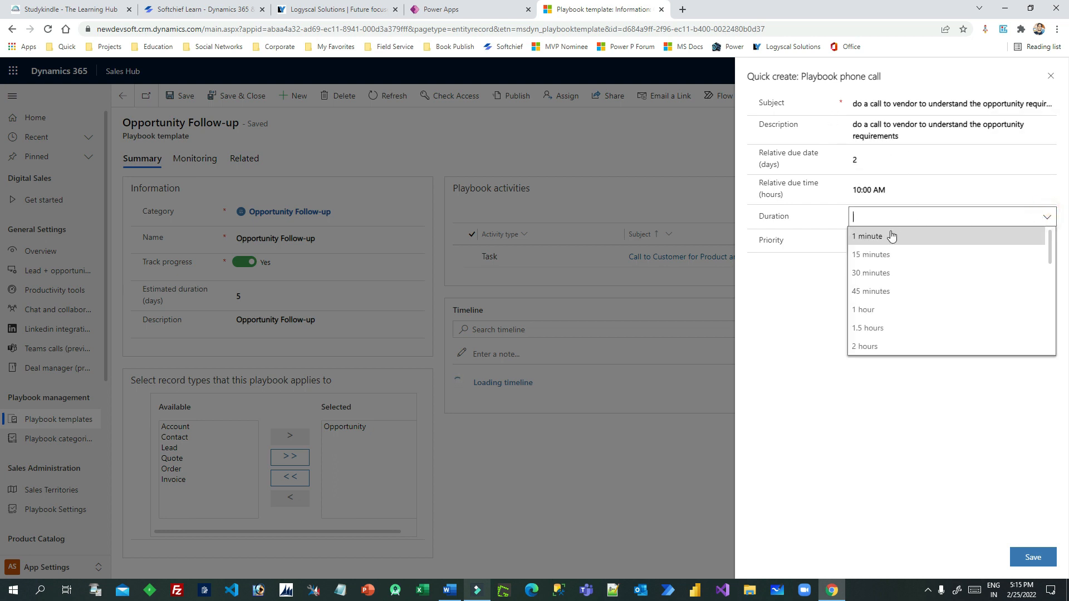
left_click(884, 256)
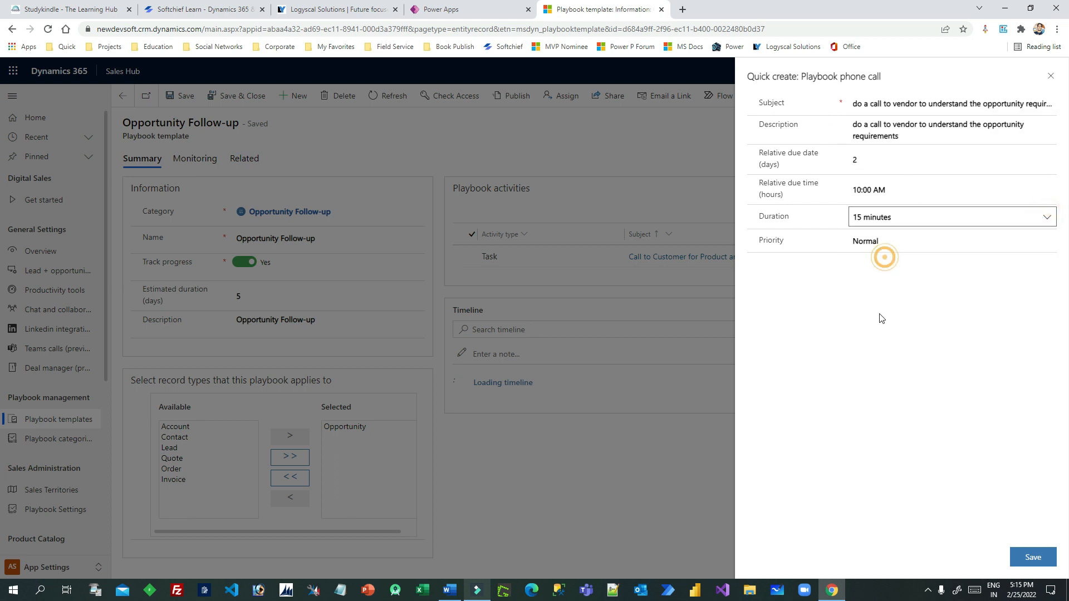
left_click(1033, 557)
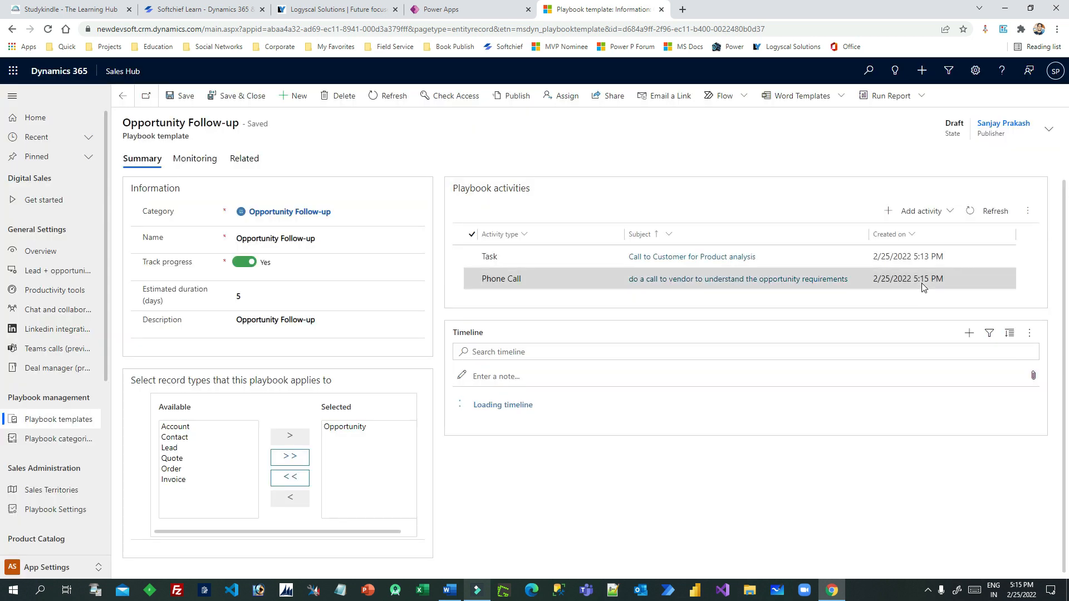
Add an Appointment with subject 'Finalize opportunity', copied into the description
left_click(930, 219)
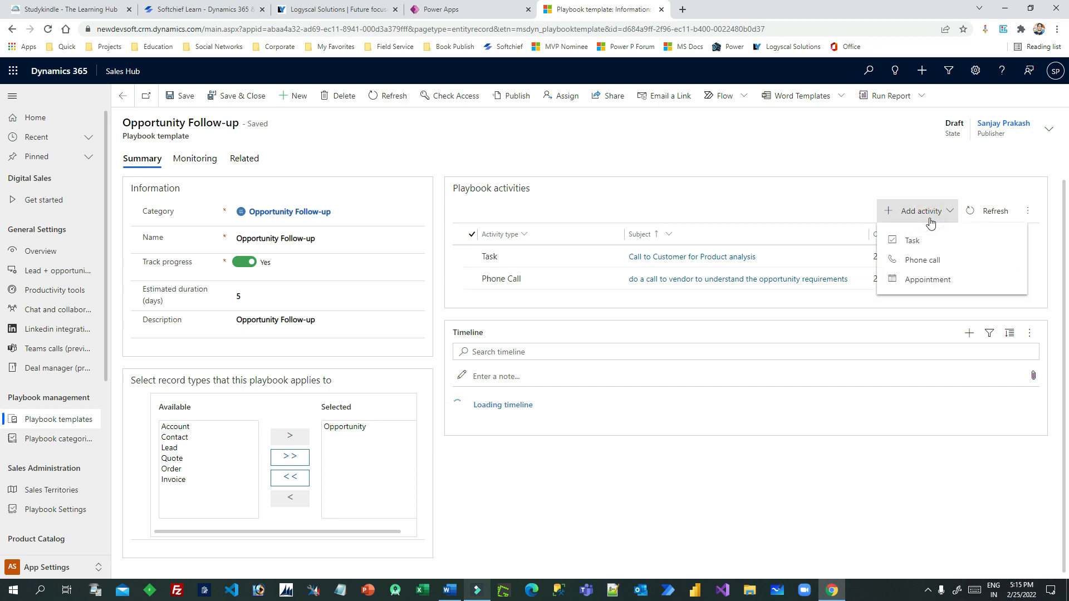
left_click(928, 280)
left_click(865, 103)
type("Finalise opportunit")
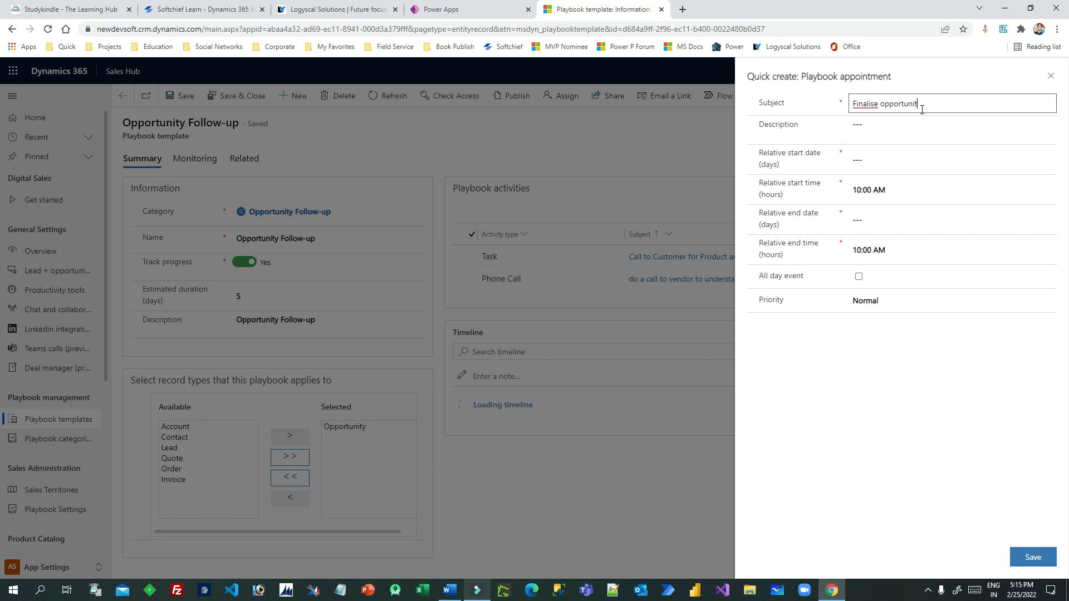
right_click(866, 104)
left_click(891, 110)
left_click_drag(957, 103, 799, 116)
key("ctrl+c")
left_click(904, 131)
key("ctrl+v")
Set the appointment's relative start date to 3 and end date to 4, then save
left_click(896, 159)
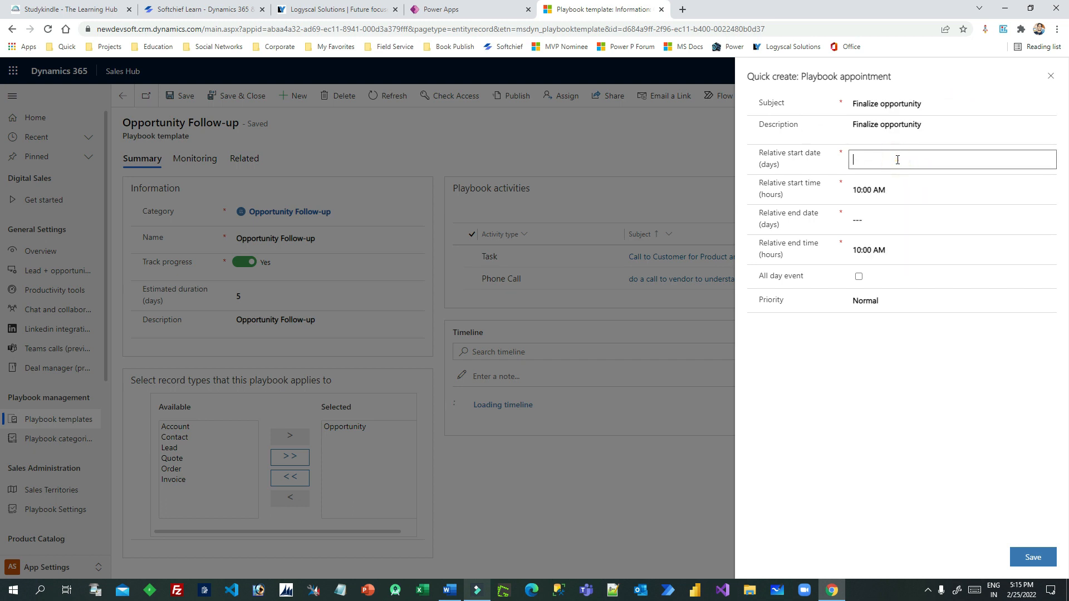
left_click(894, 192)
left_click(885, 216)
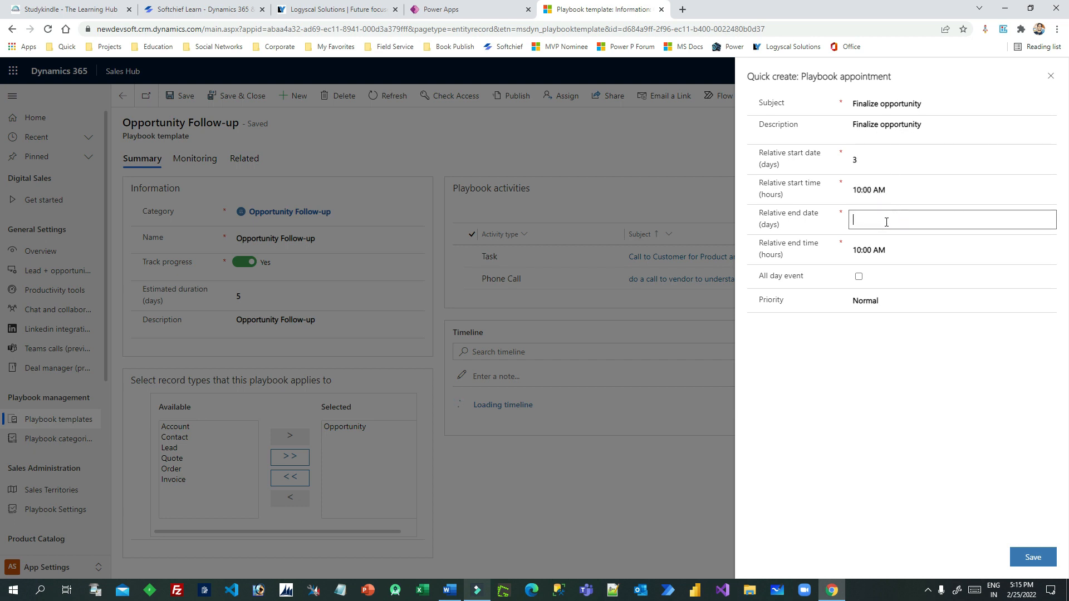
type("4")
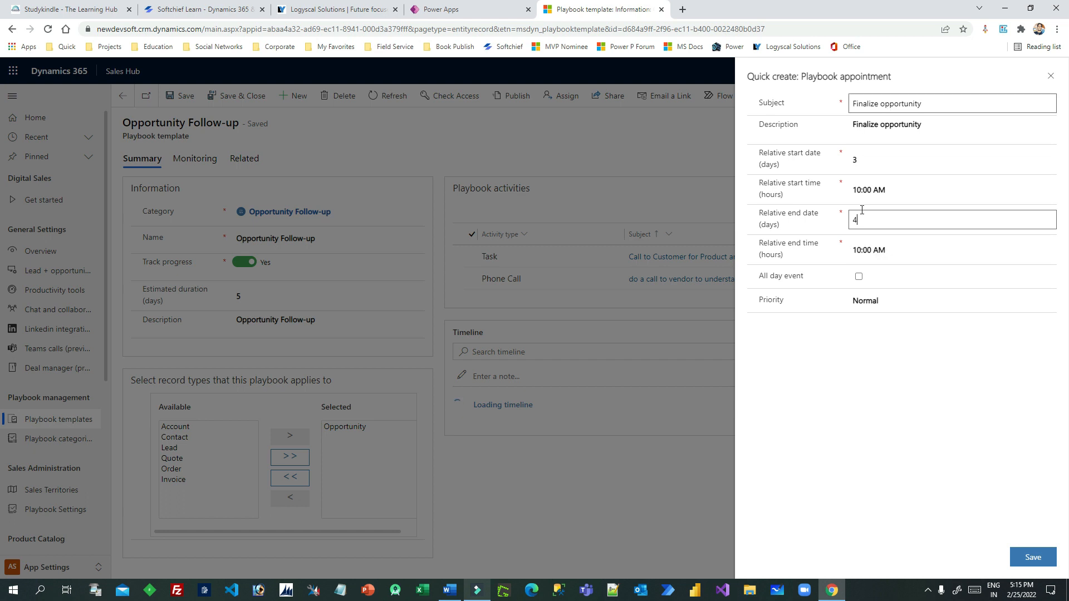
left_click(858, 277)
left_click(859, 277)
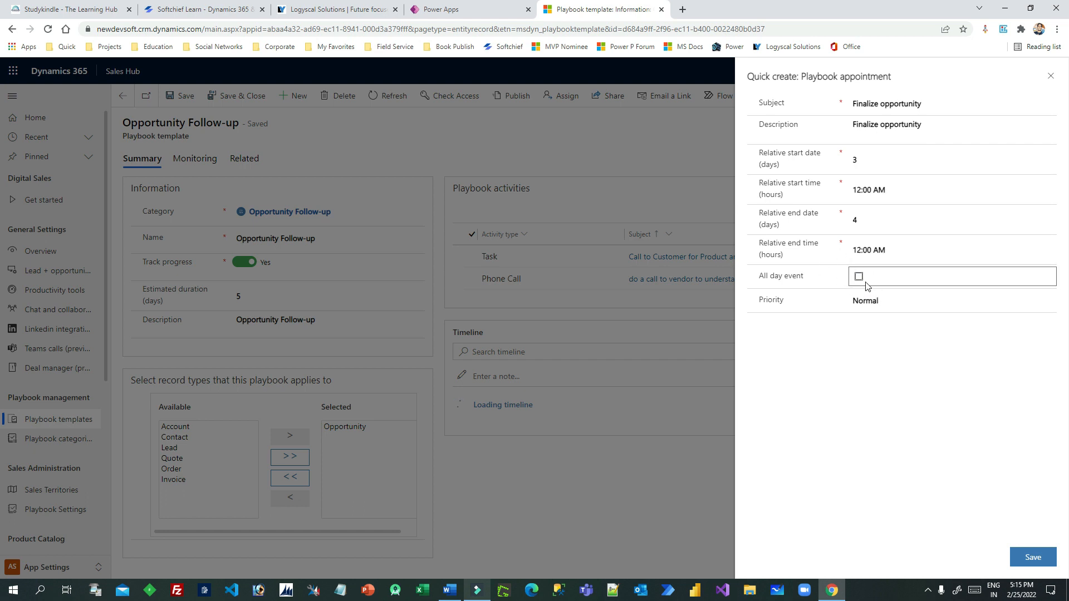
left_click(1032, 564)
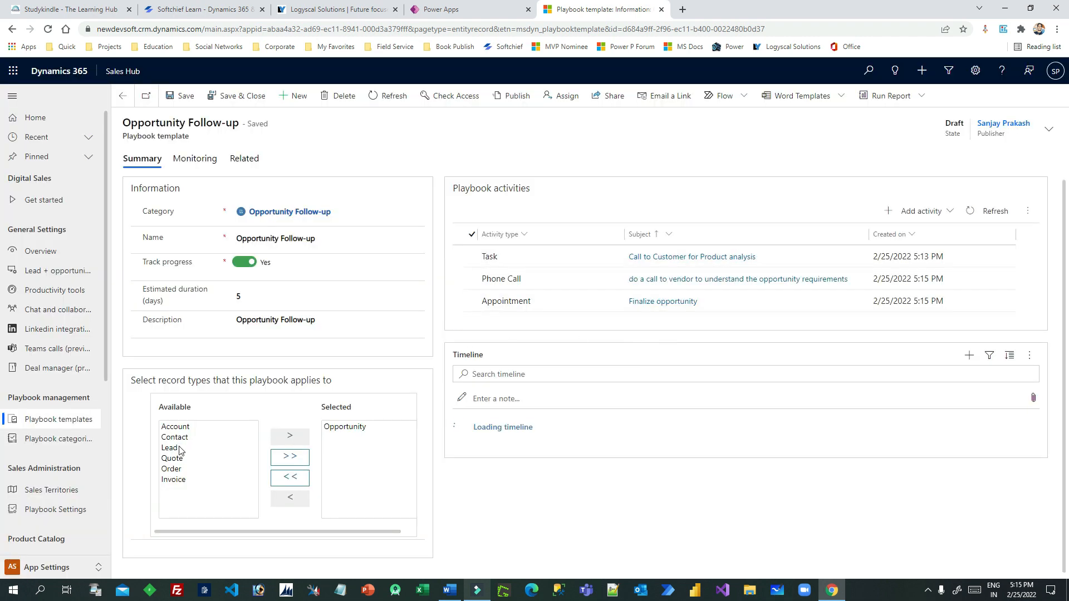
Save the Opportunity Follow-up template, then publish it and confirm publishing
left_click_drag(171, 380, 304, 380)
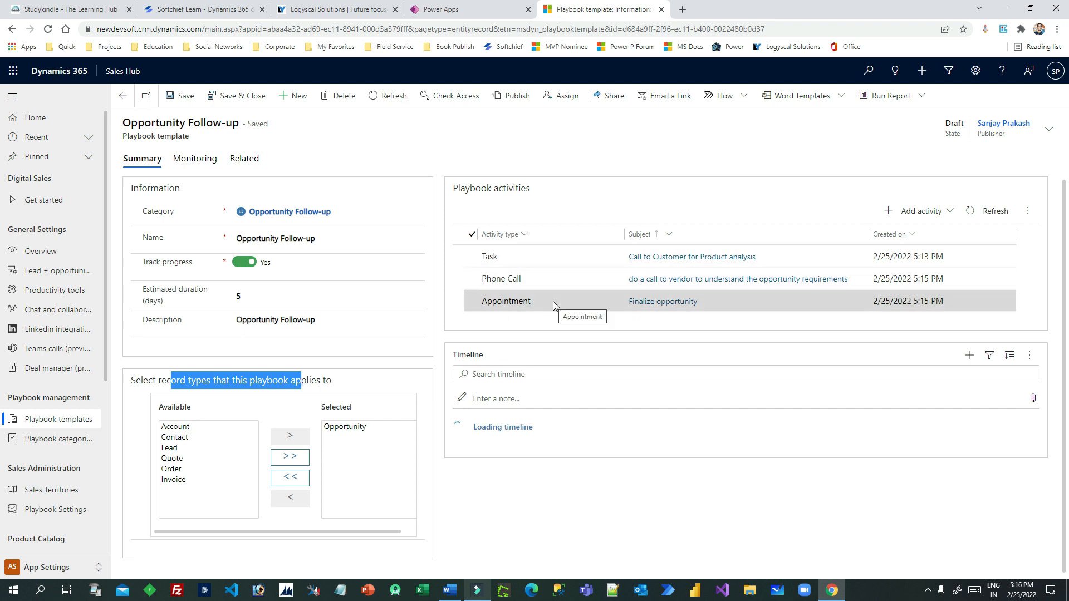
left_click(191, 99)
left_click(518, 97)
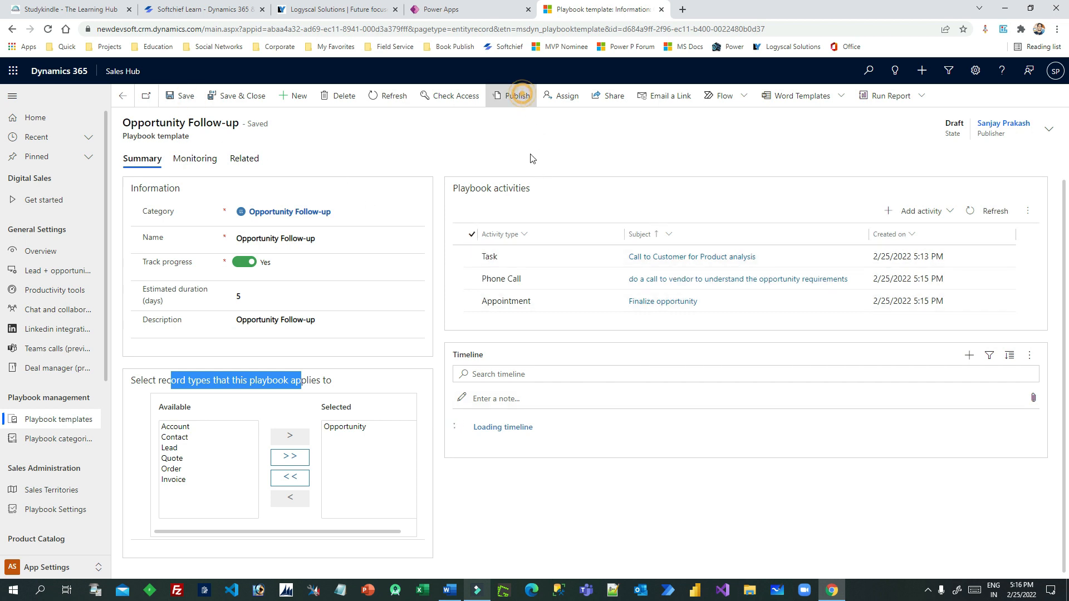
left_click(574, 376)
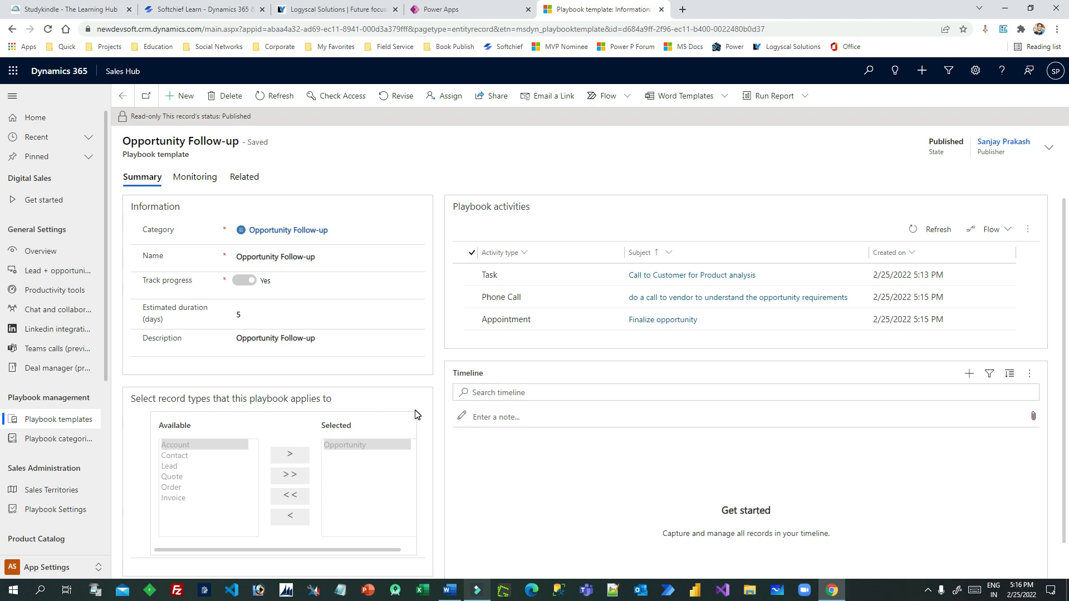
Switch to the Sales area and show the All Opportunities view
left_click(66, 567)
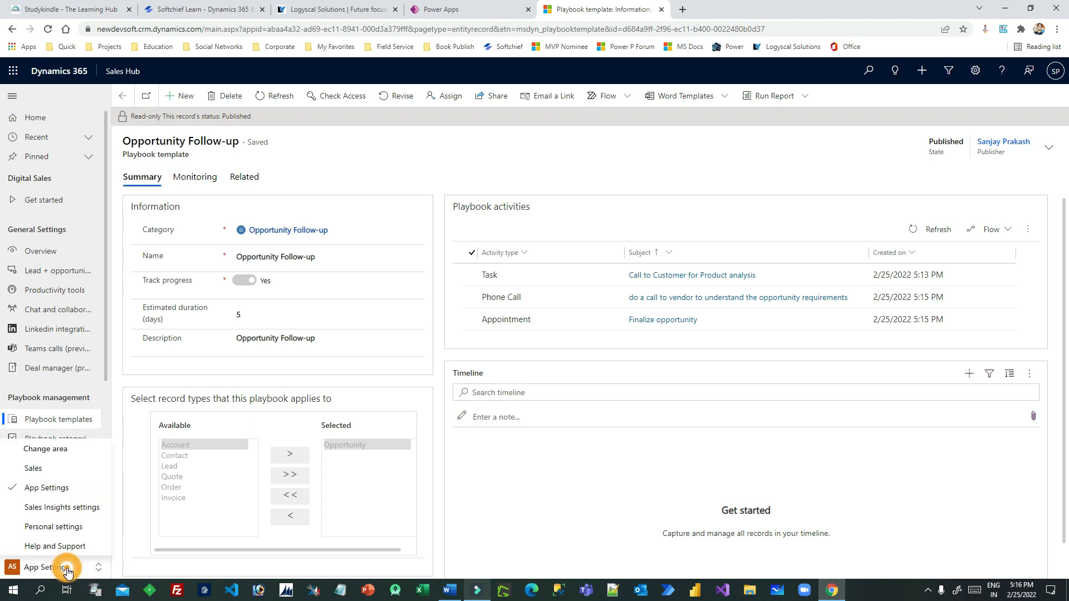
left_click(71, 469)
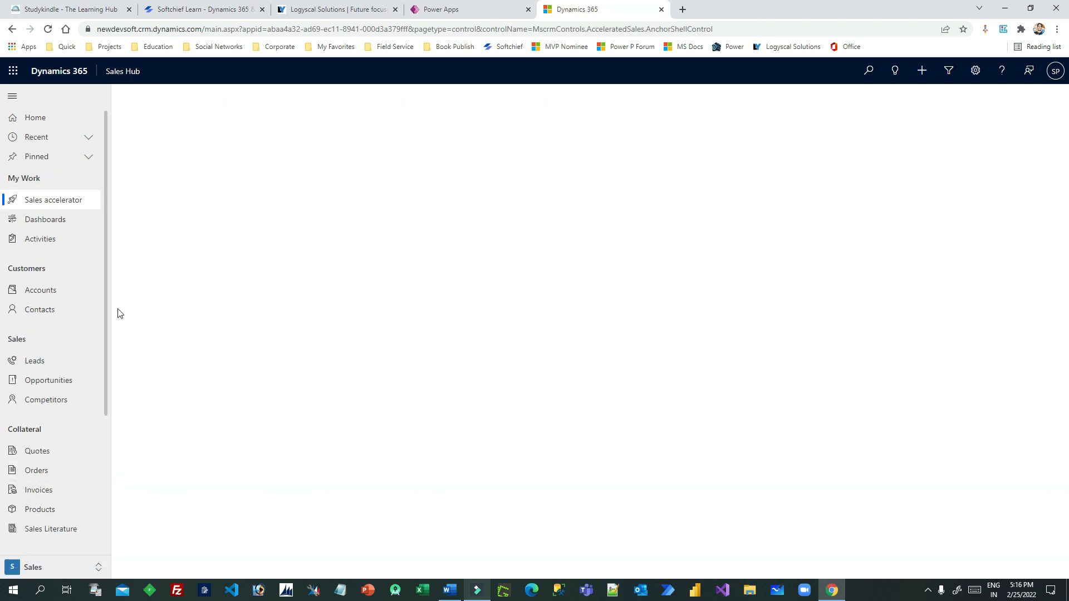
left_click(66, 378)
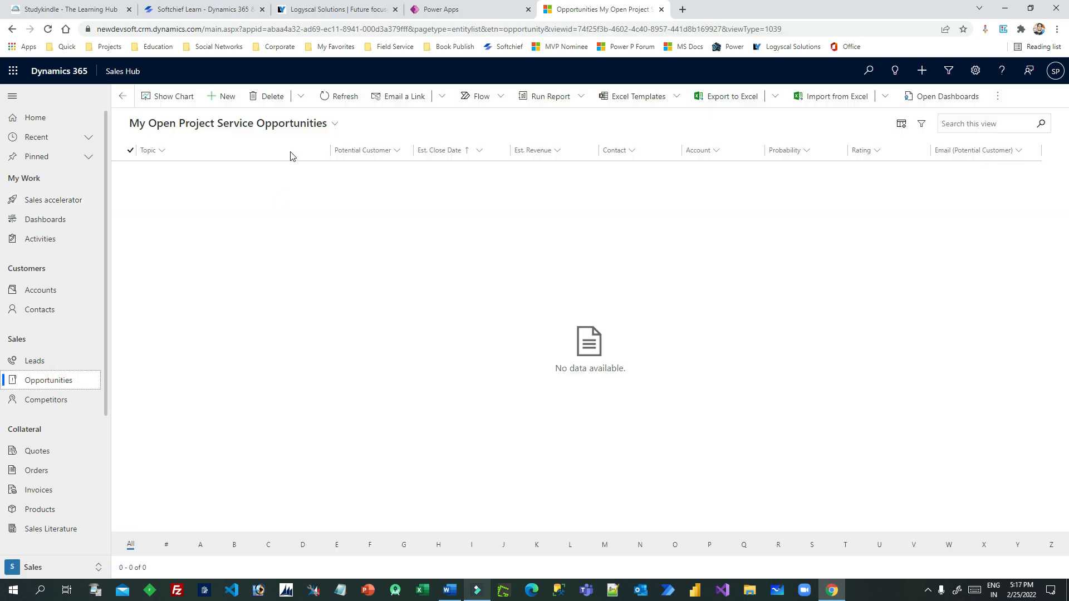
left_click(286, 120)
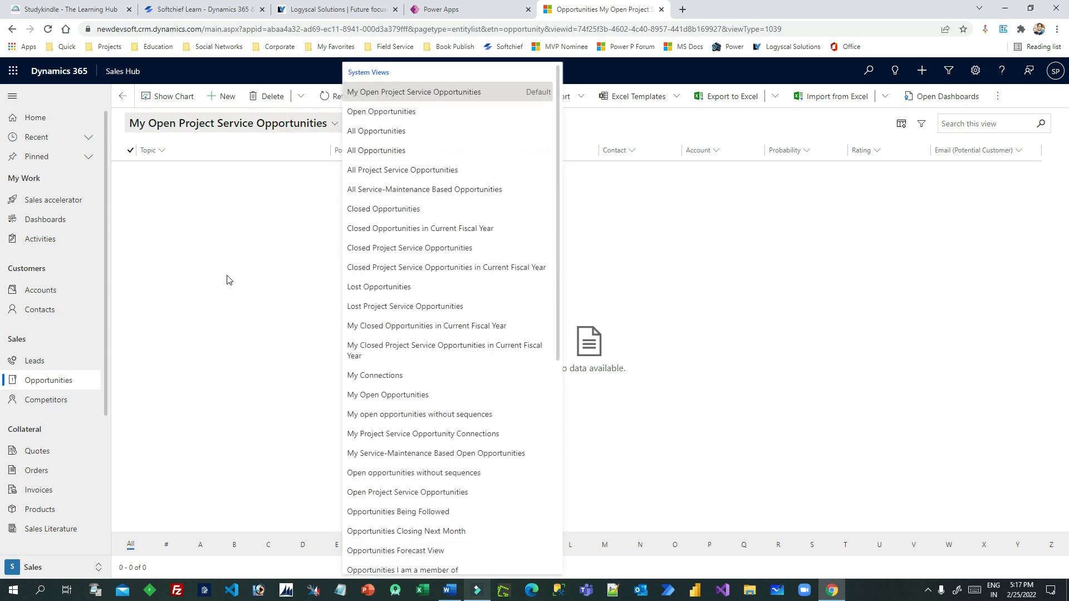
left_click(400, 133)
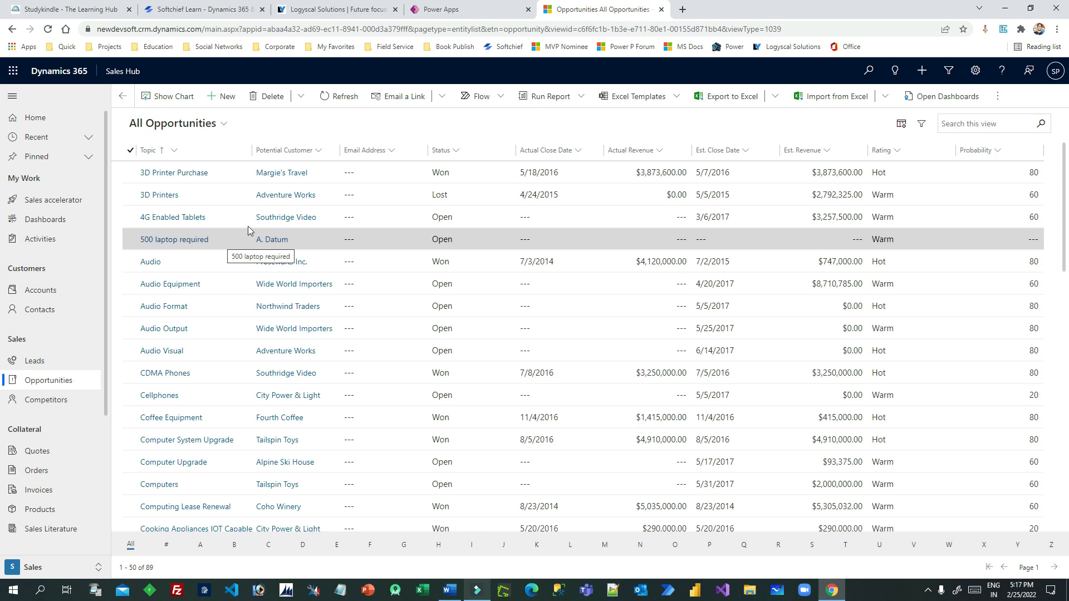
double_click(235, 174)
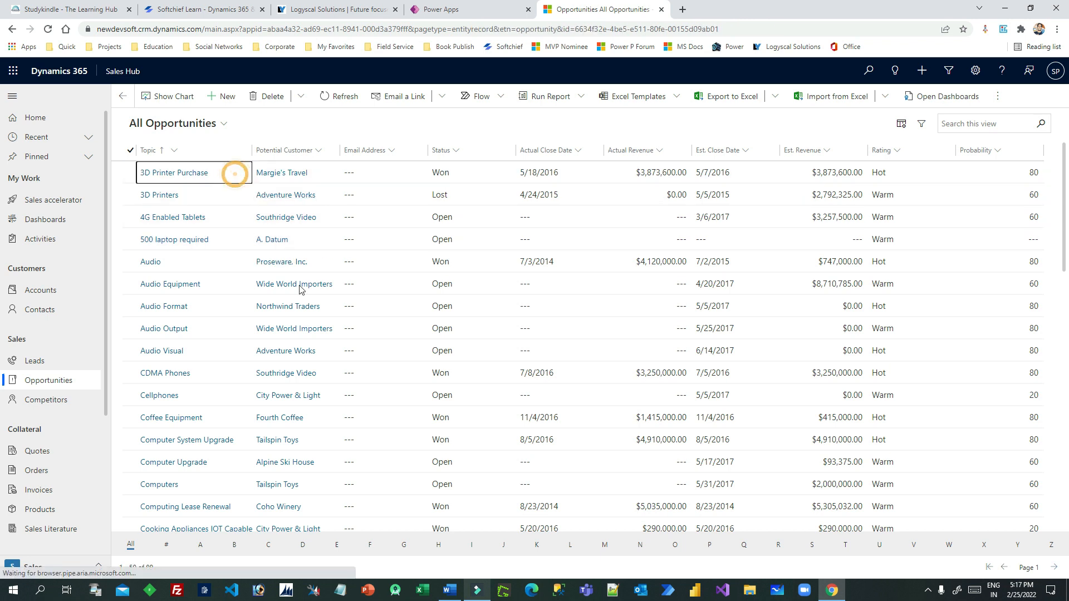
left_click(122, 96)
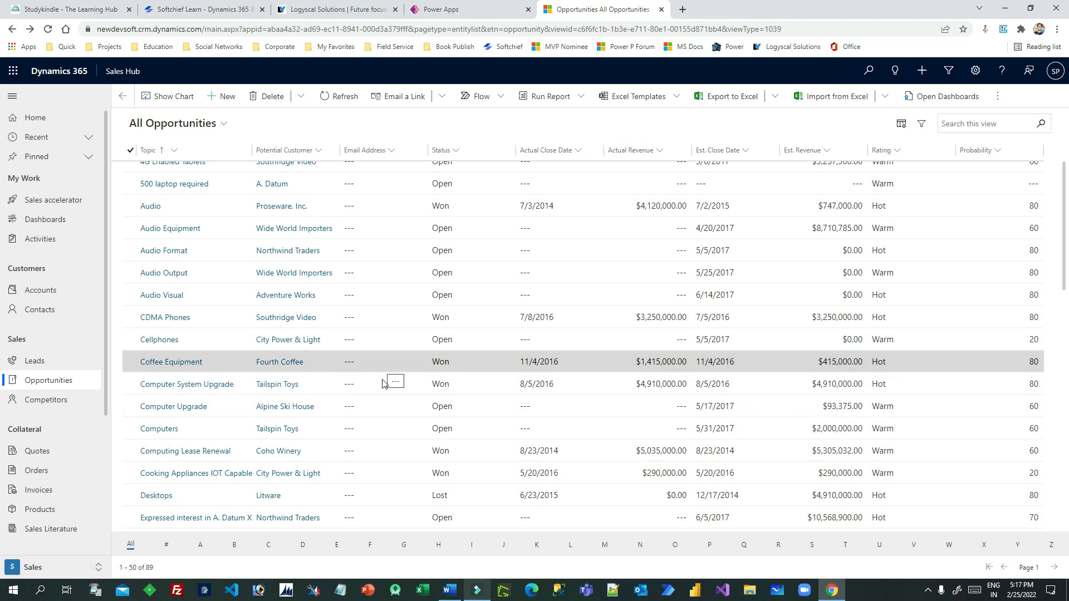
Switch to the Open Opportunities view and open Video Hardware Upgrade
scroll(250, 222, "up", 1)
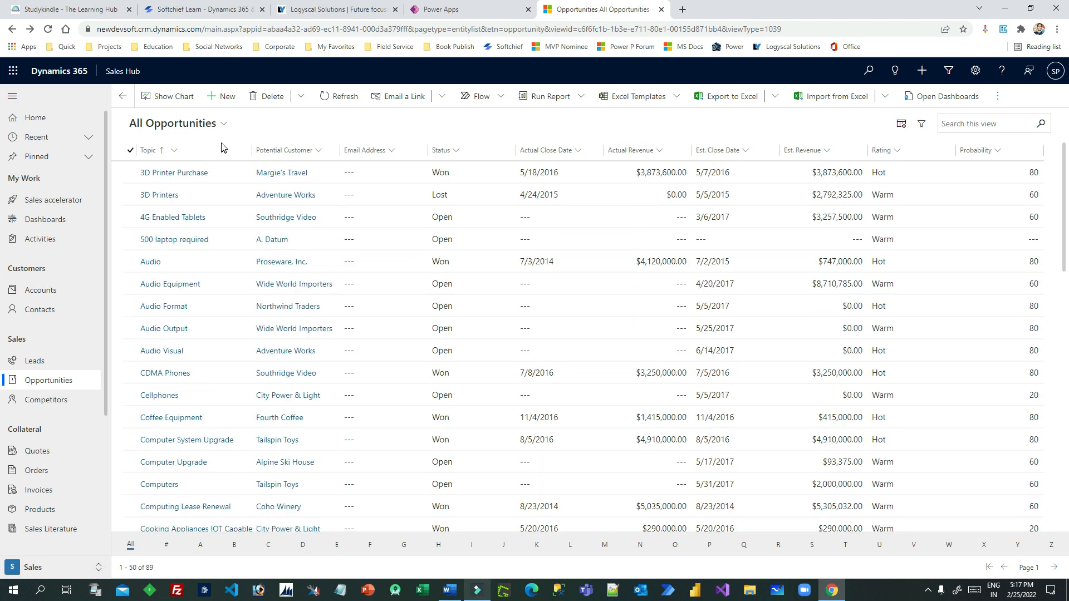
left_click(223, 123)
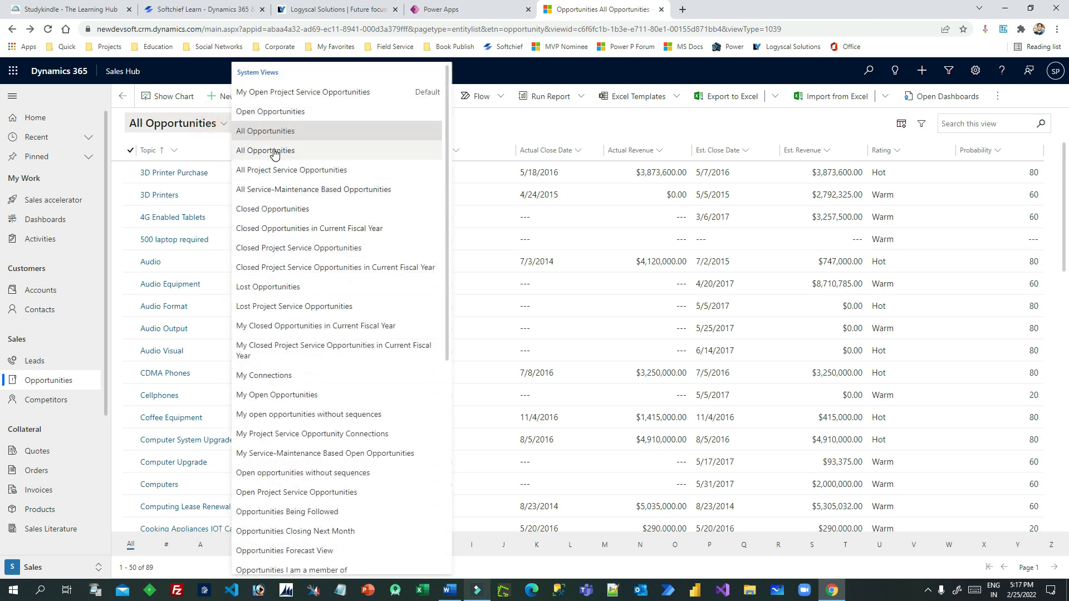
left_click(272, 111)
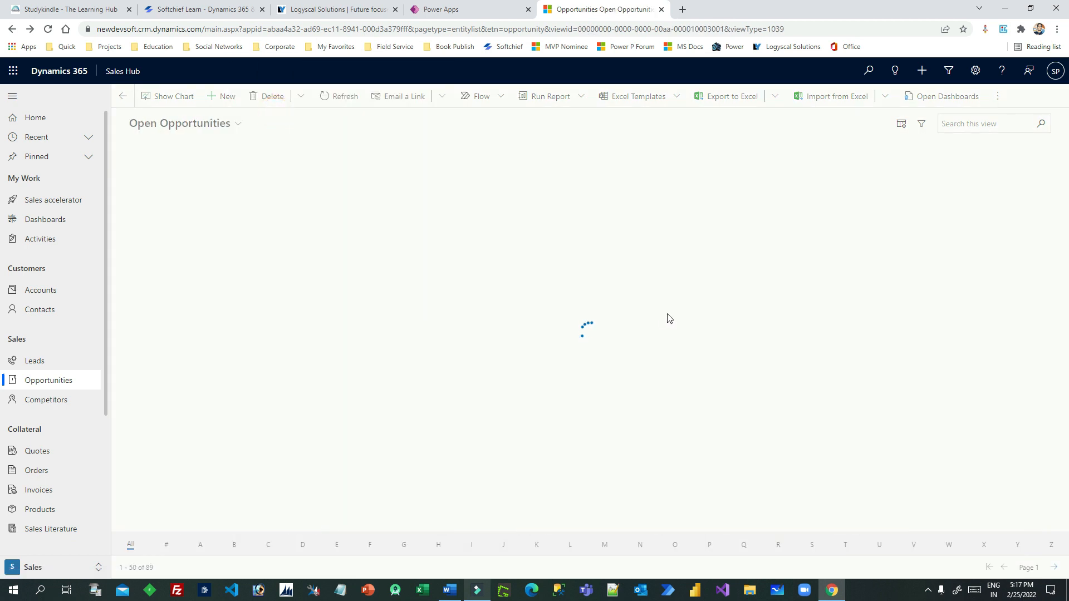
left_click(259, 266)
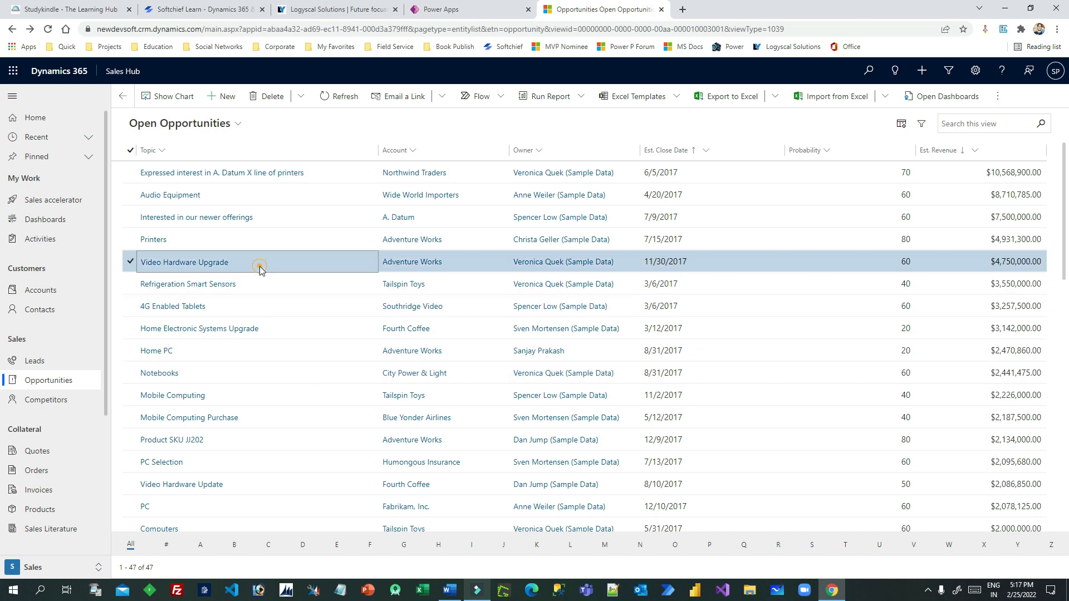
left_click(259, 266)
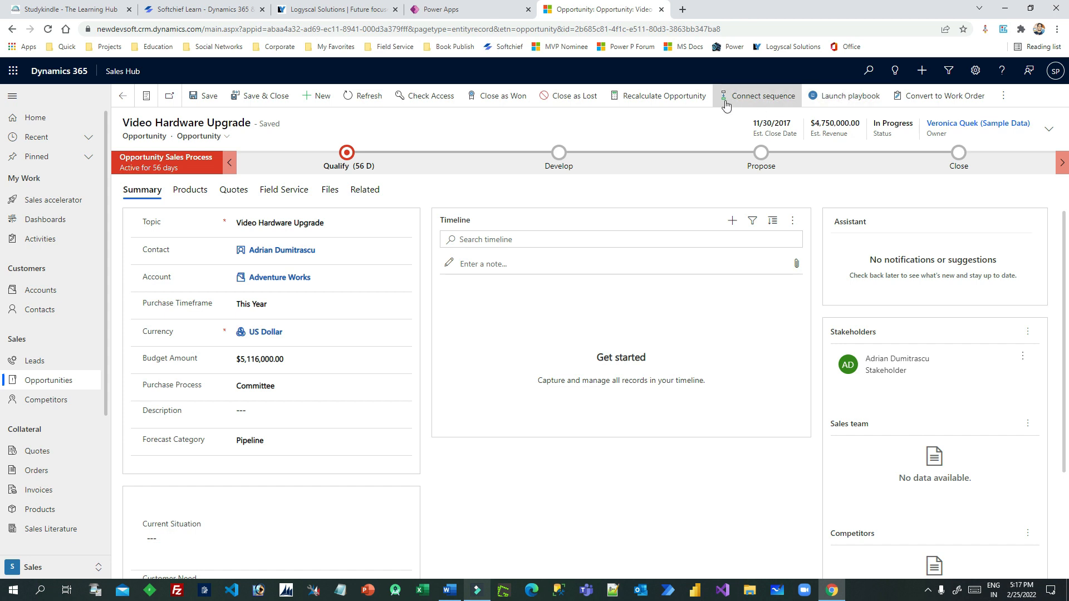
Launch the Opportunity Follow-up playbook template on Video Hardware Upgrade and refresh the timeline to show its activities
left_click(847, 98)
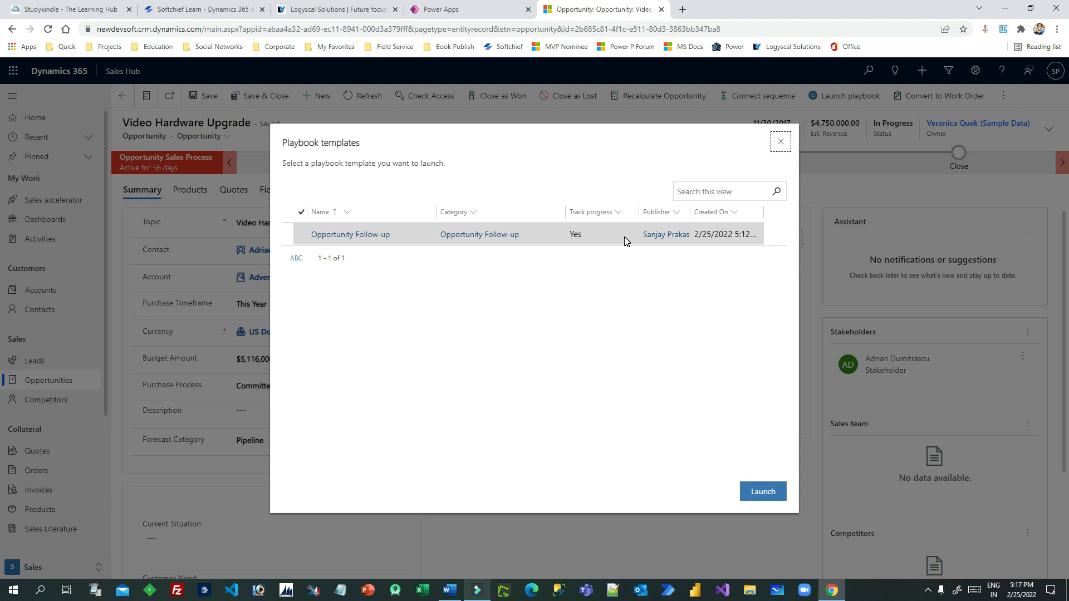
left_click(303, 235)
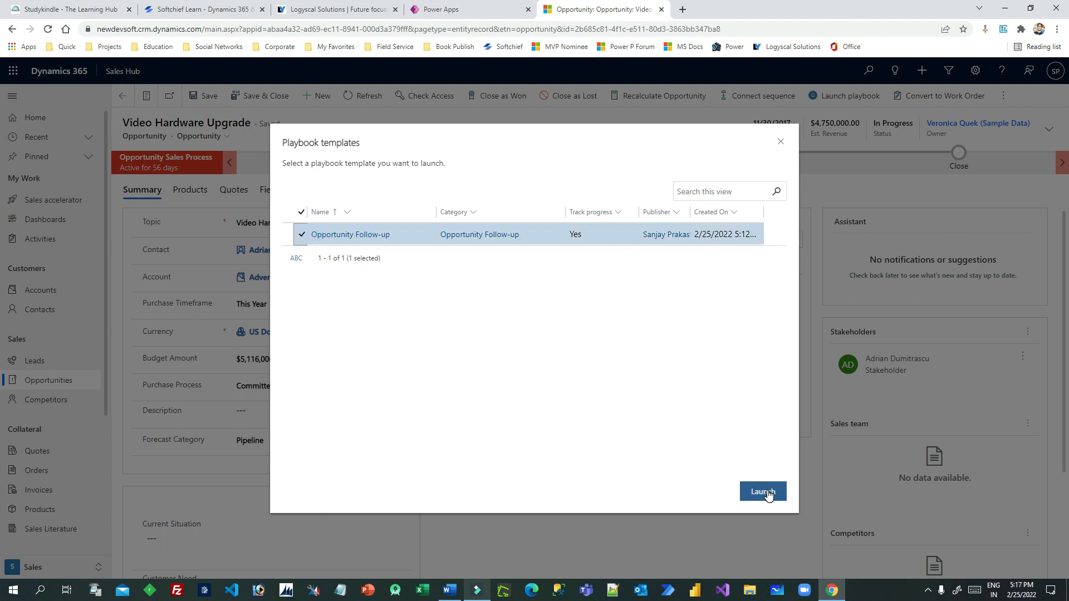
left_click(763, 492)
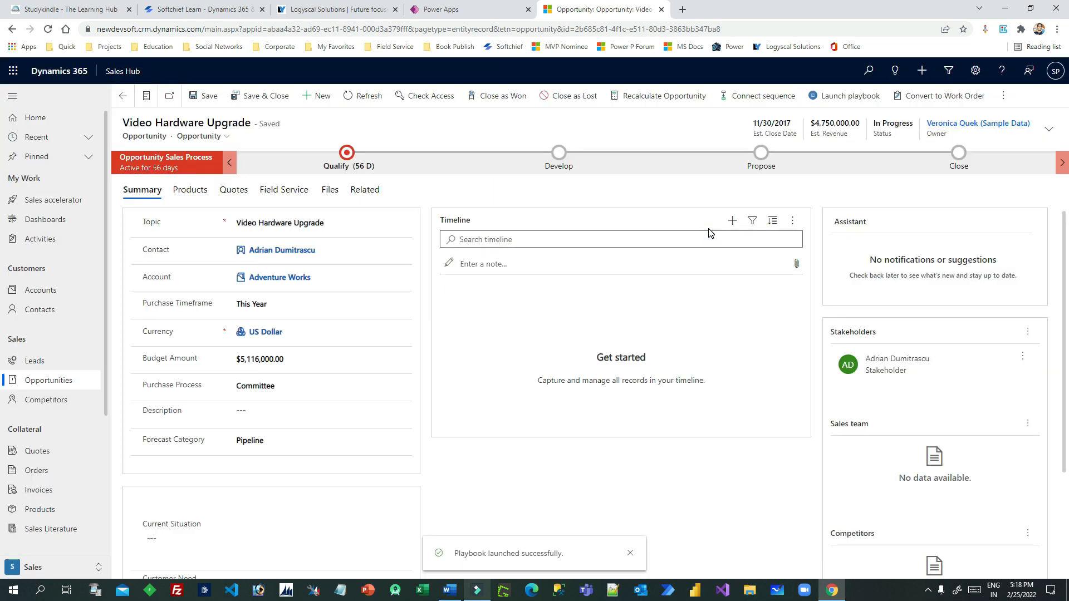
left_click(792, 221)
left_click(818, 241)
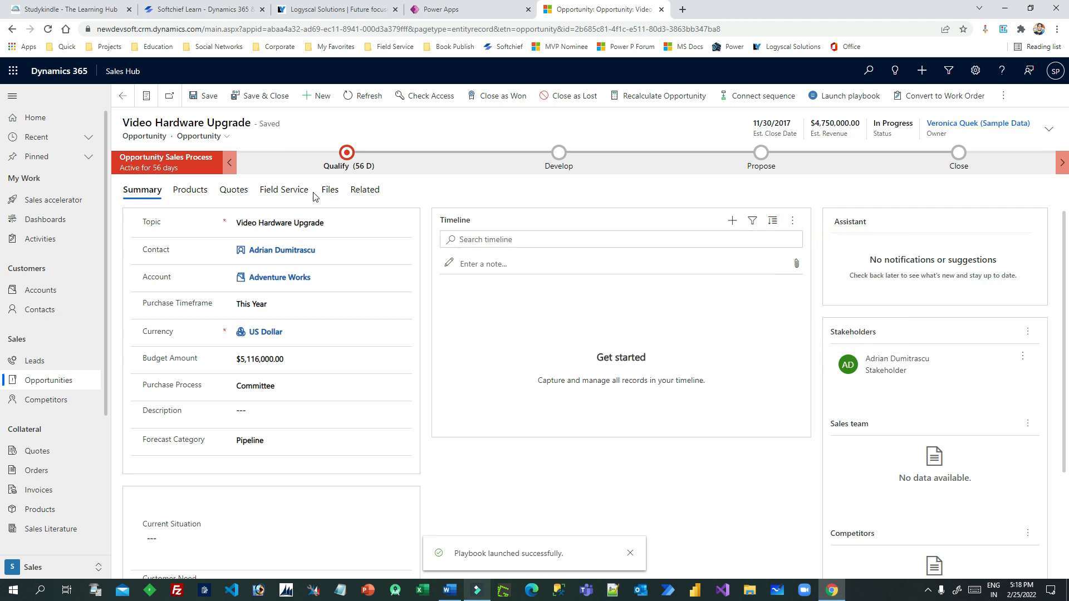
Open the Opportunity Follow-up playbook from Related > Playbooks and note its Total activities count of 3
left_click(361, 189)
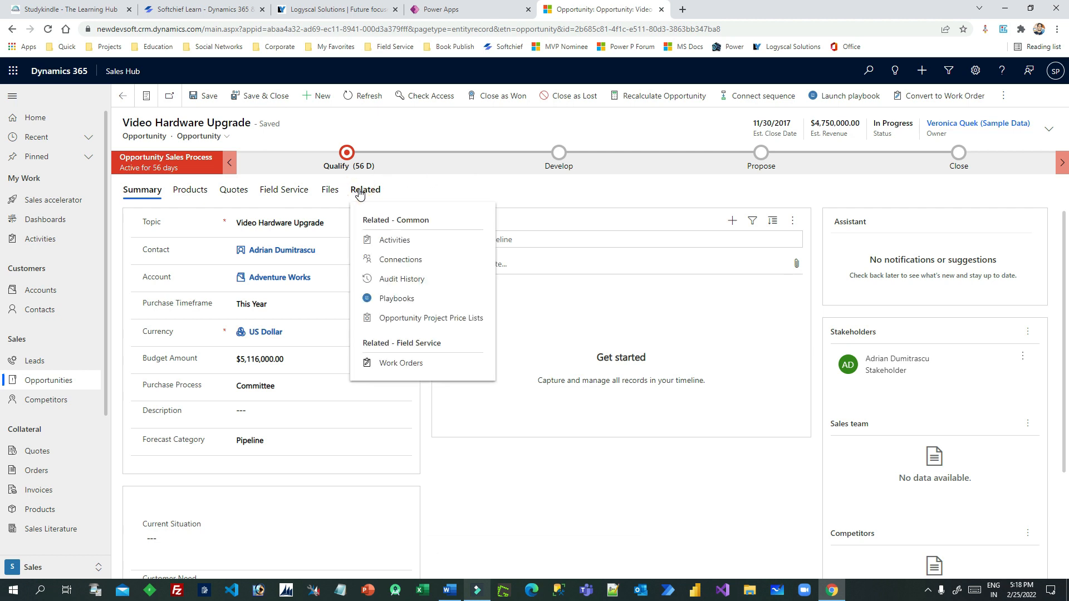
left_click(393, 299)
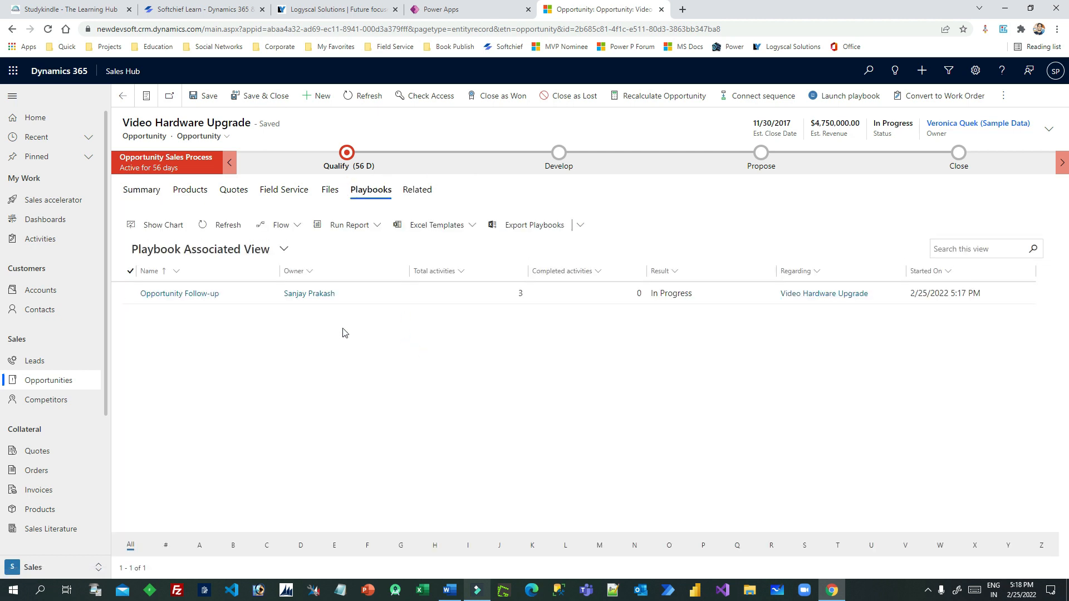
double_click(377, 303)
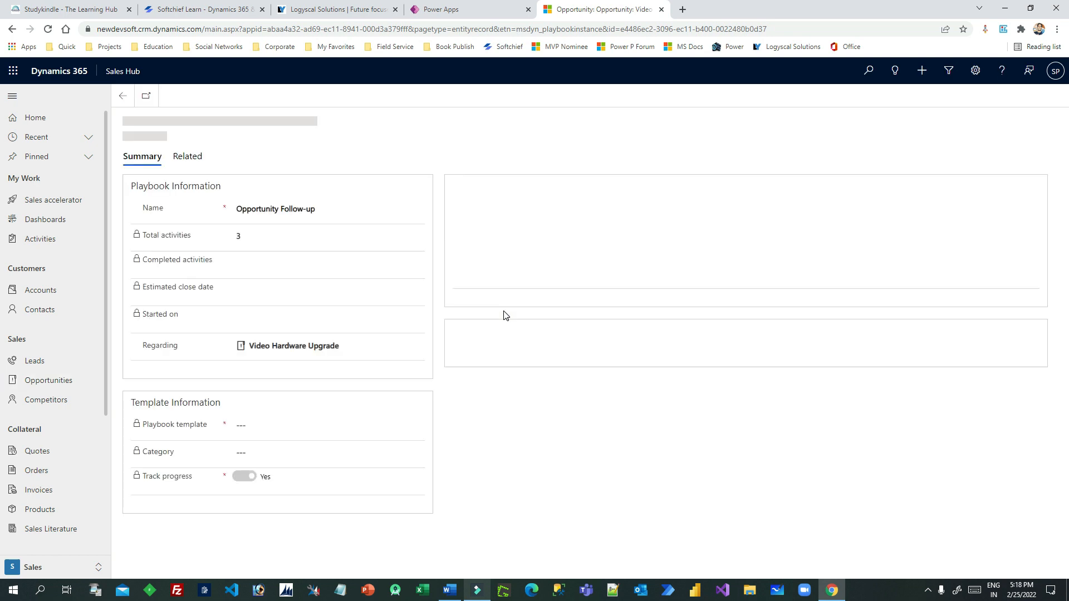
left_click_drag(154, 372, 181, 372)
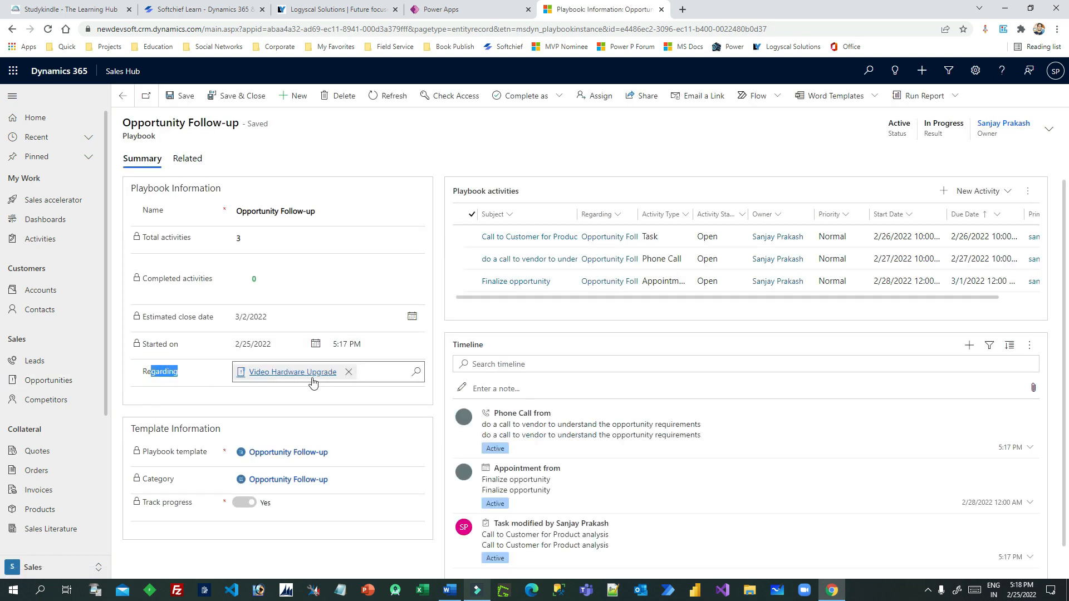
left_click_drag(233, 237, 248, 239)
left_click(253, 239)
left_click(251, 236)
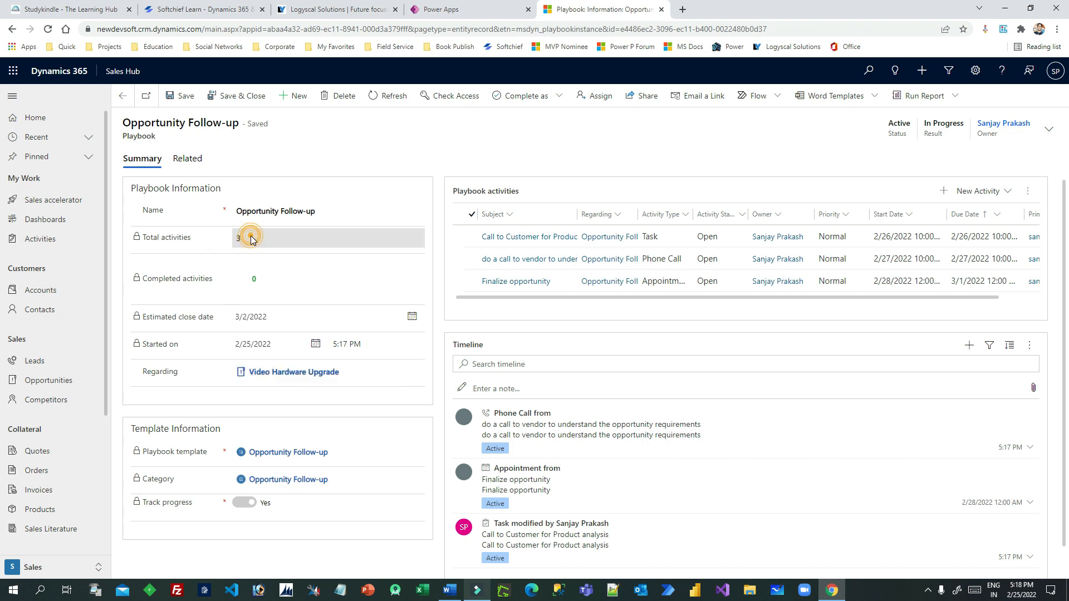
Check the Completed activities count of 0 and look through the playbook's activities grid
left_click_drag(148, 277, 266, 279)
left_click(235, 273)
left_click(280, 274)
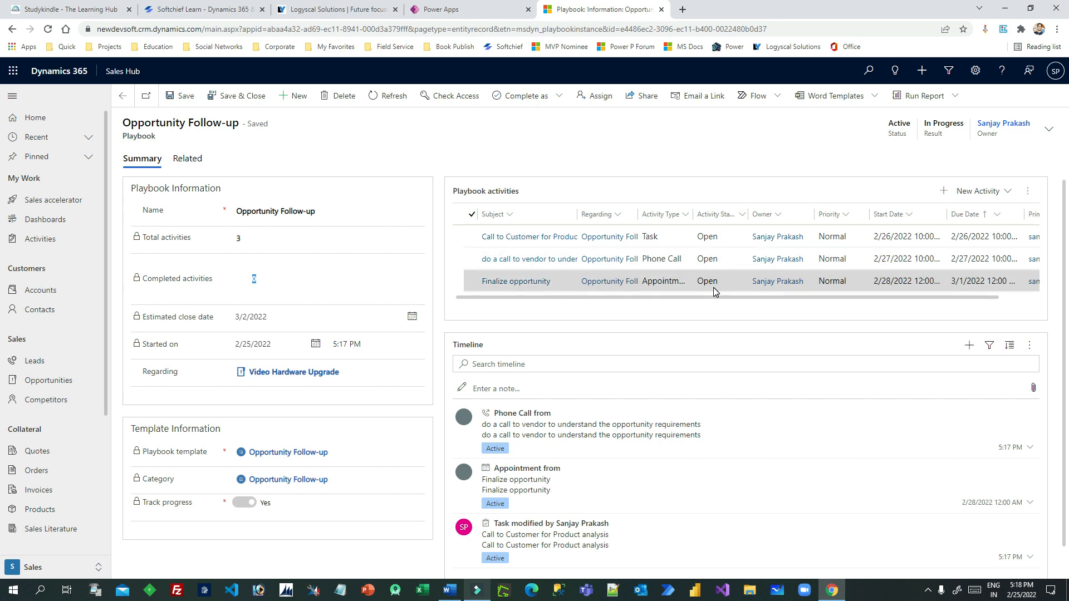
left_click(941, 299)
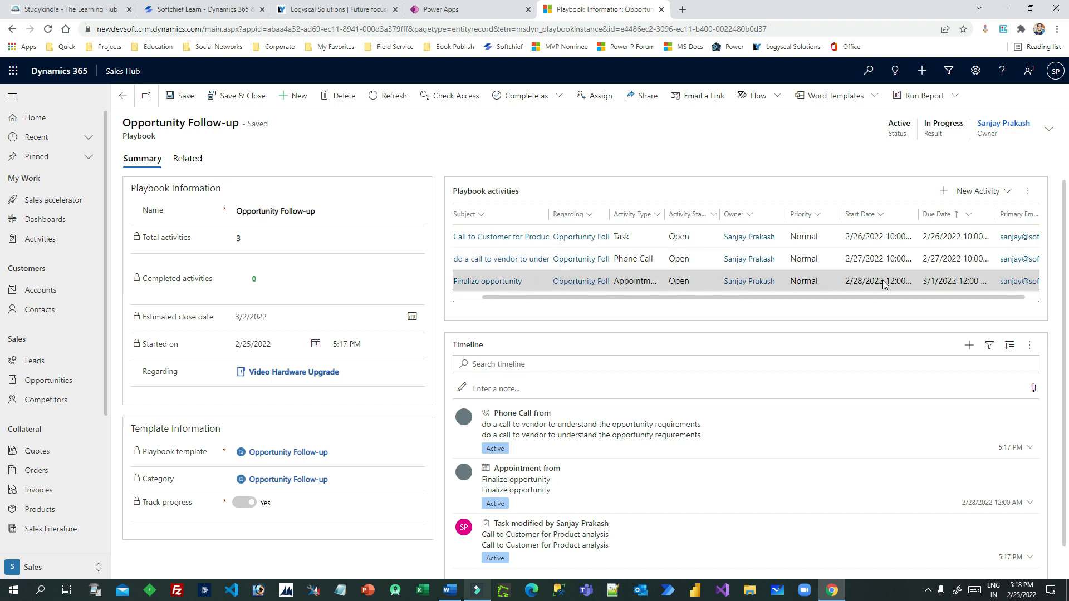
left_click_drag(857, 296, 772, 304)
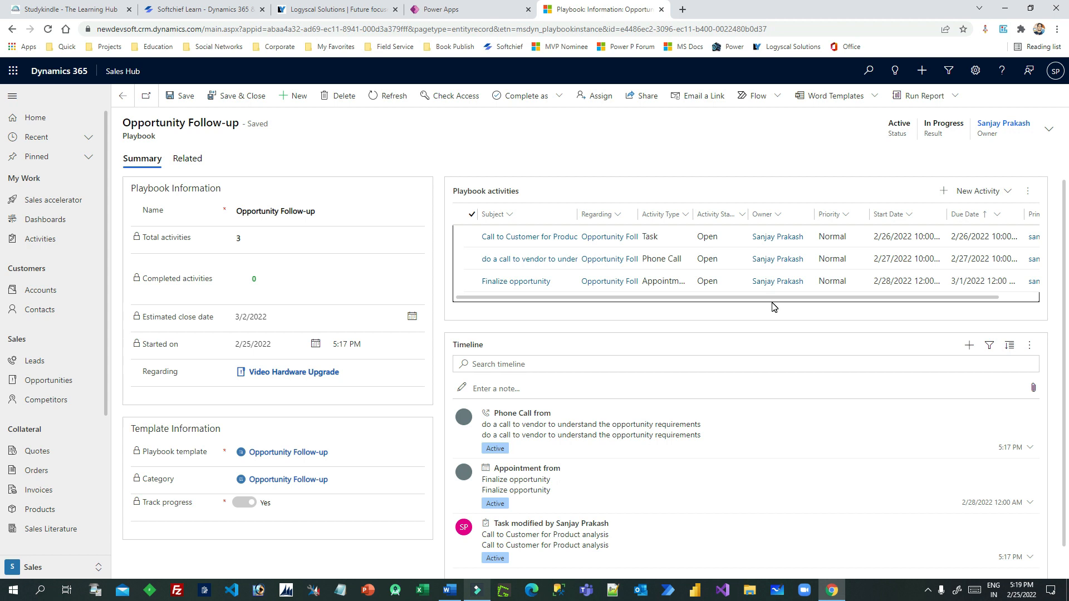
left_click_drag(772, 298, 878, 298)
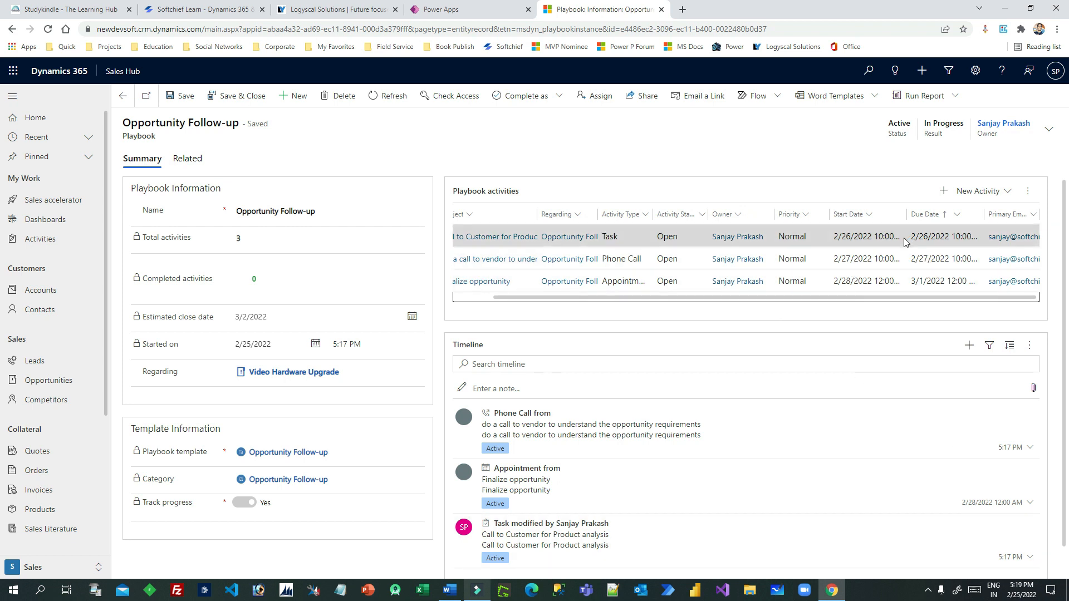
Select the Call to Customer for Product analysis task and open it
left_click(645, 238)
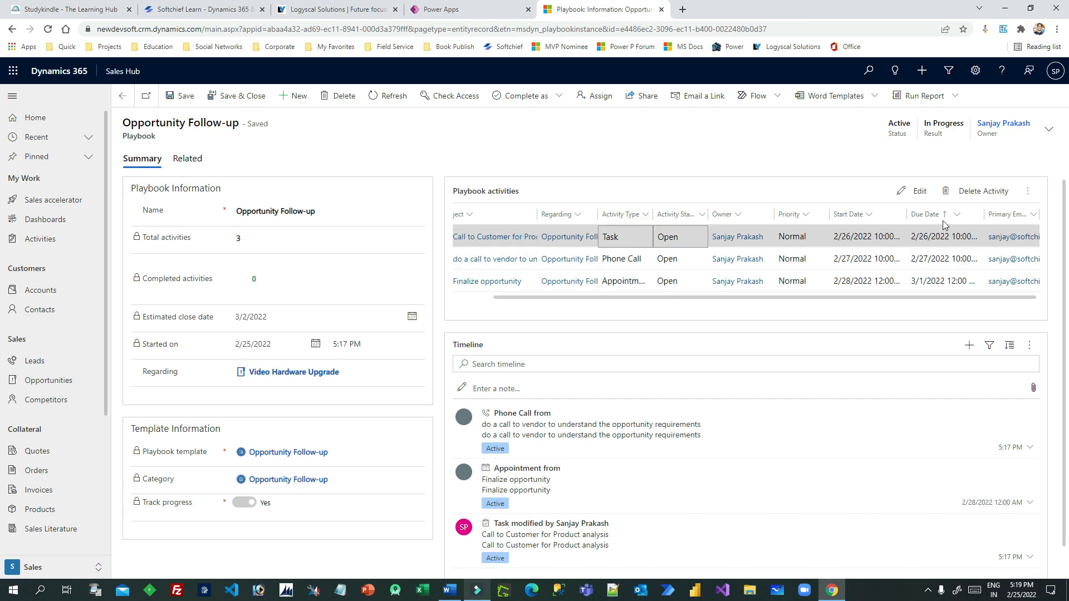
left_click(1027, 191)
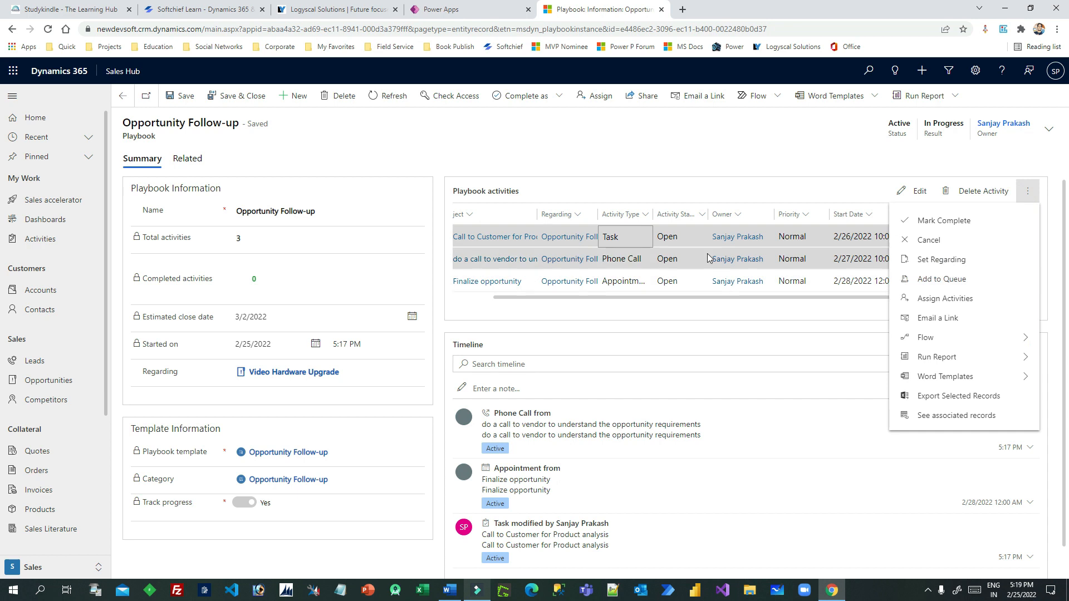
left_click(957, 223)
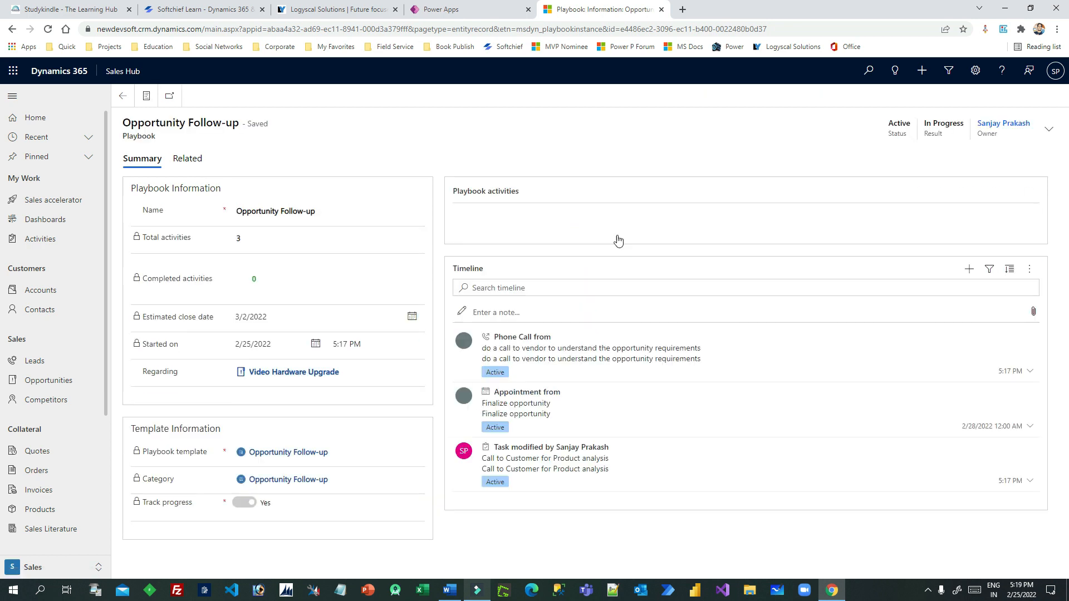
left_click(517, 238)
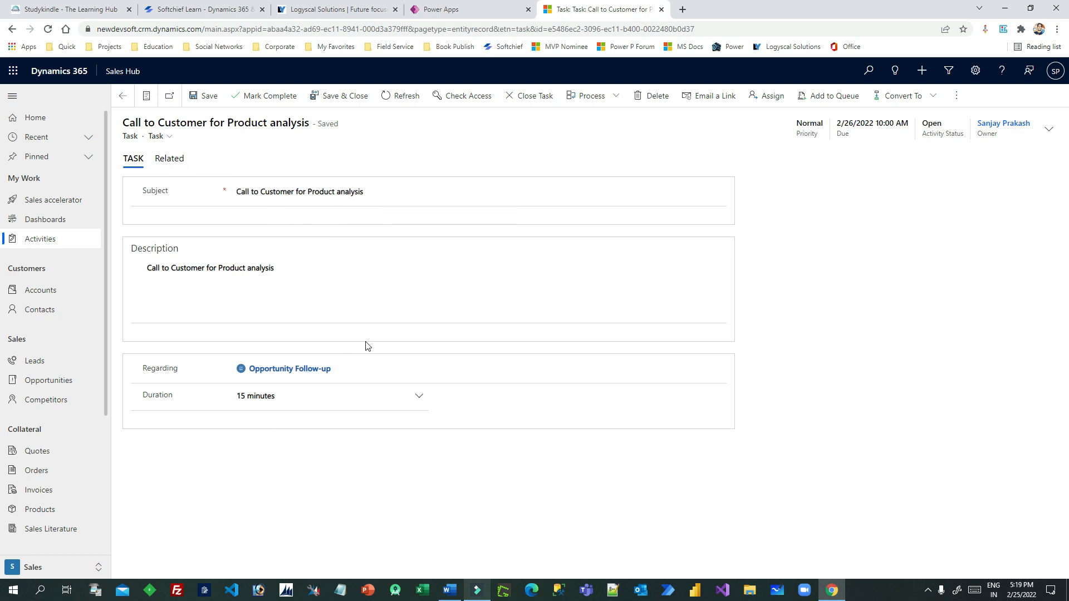
Mark the Call to Customer for Product analysis task complete and return to the Opportunity Follow-up playbook
left_click(275, 97)
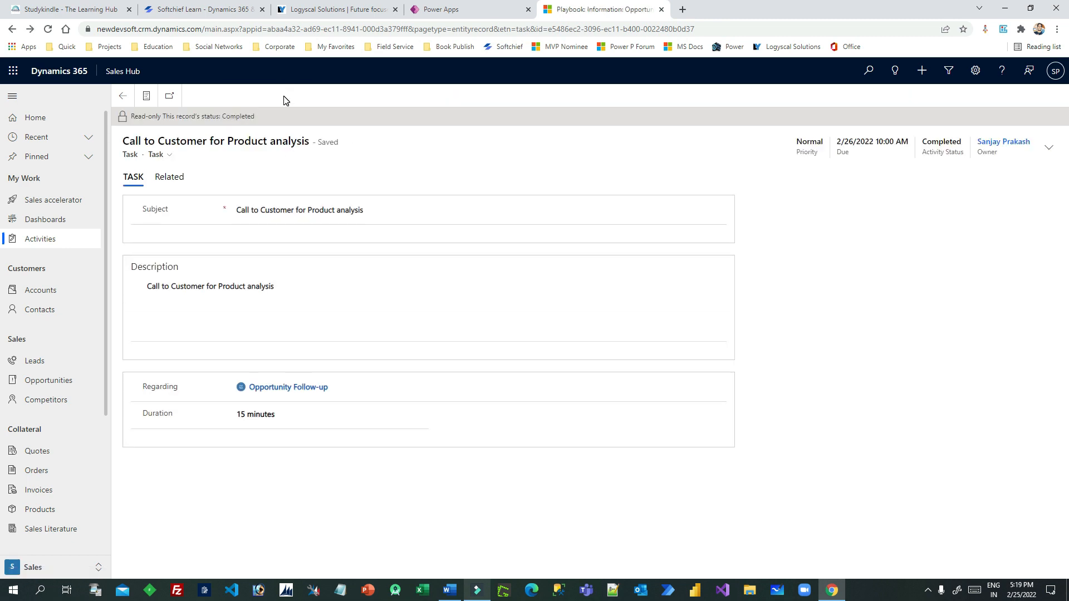
left_click(124, 97)
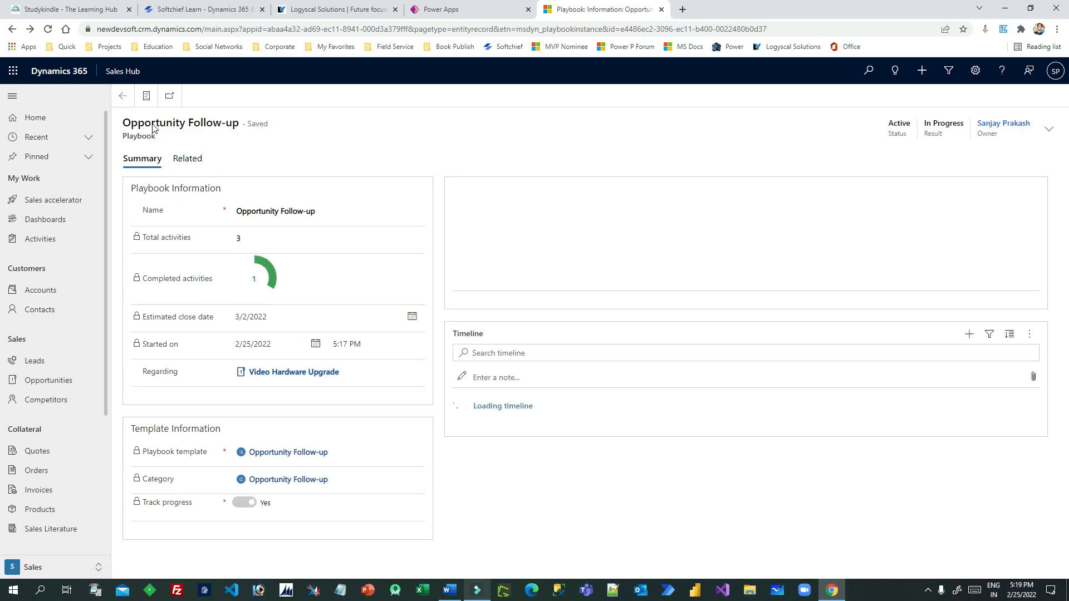
left_click(271, 290)
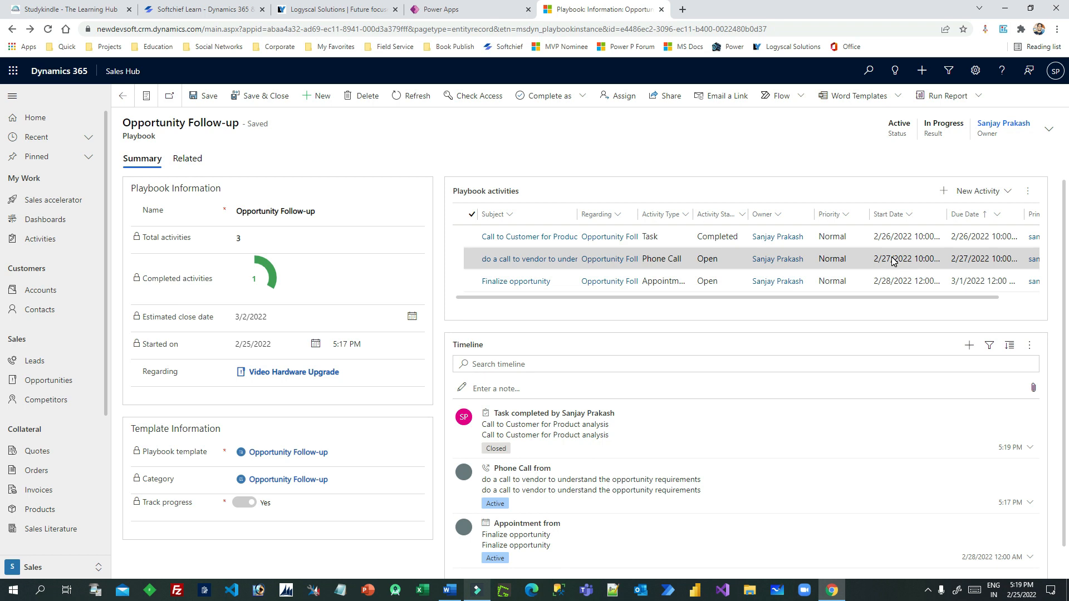
Open the vendor phone call, set the caller to the owner, then leave it unsaved for the playbook
double_click(737, 261)
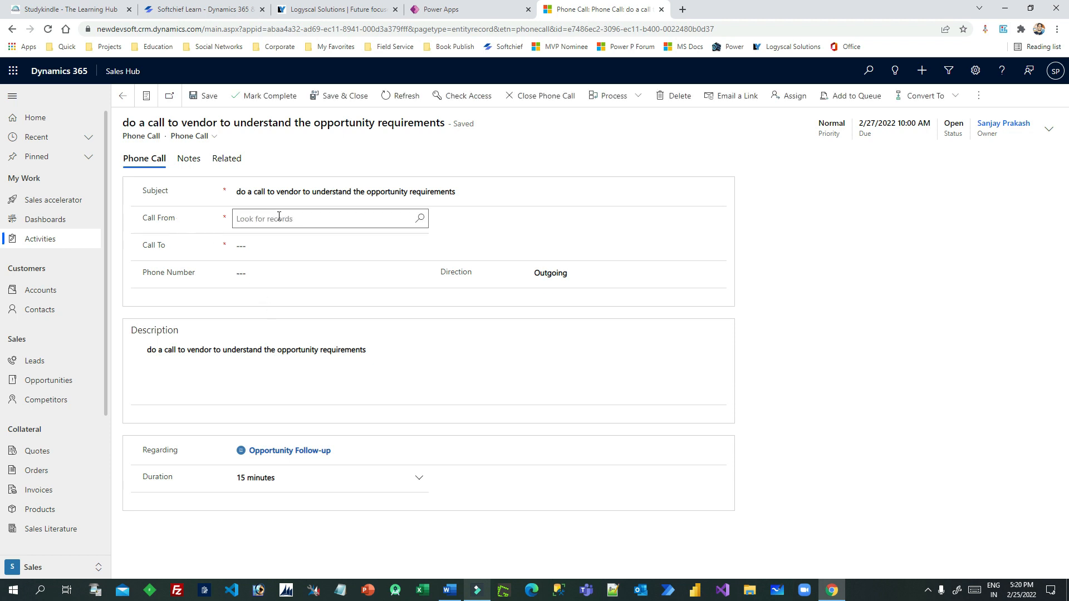
left_click(280, 223)
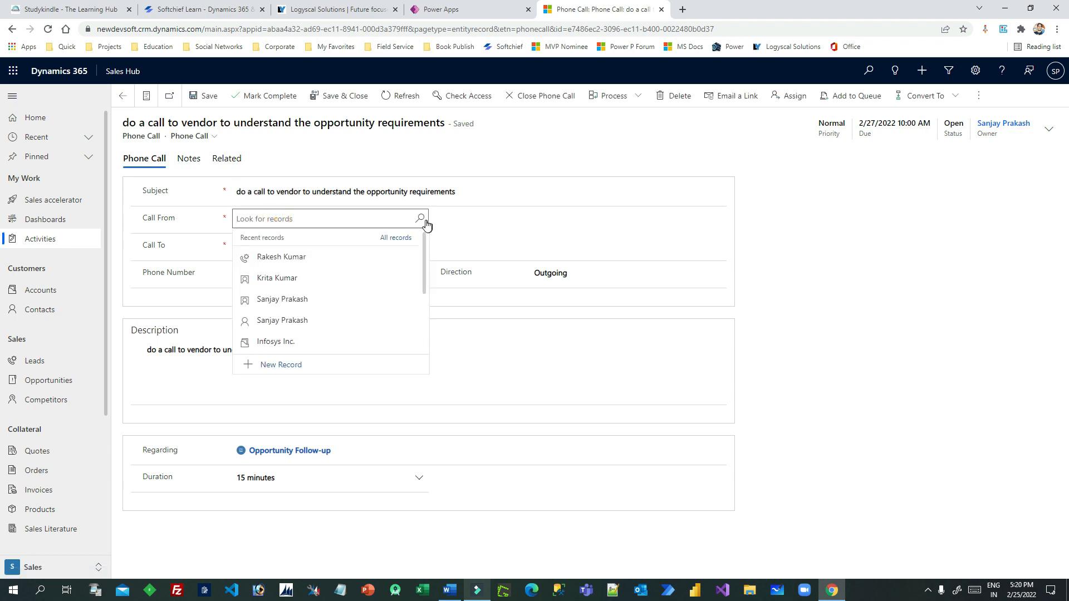
left_click(290, 299)
left_click(301, 245)
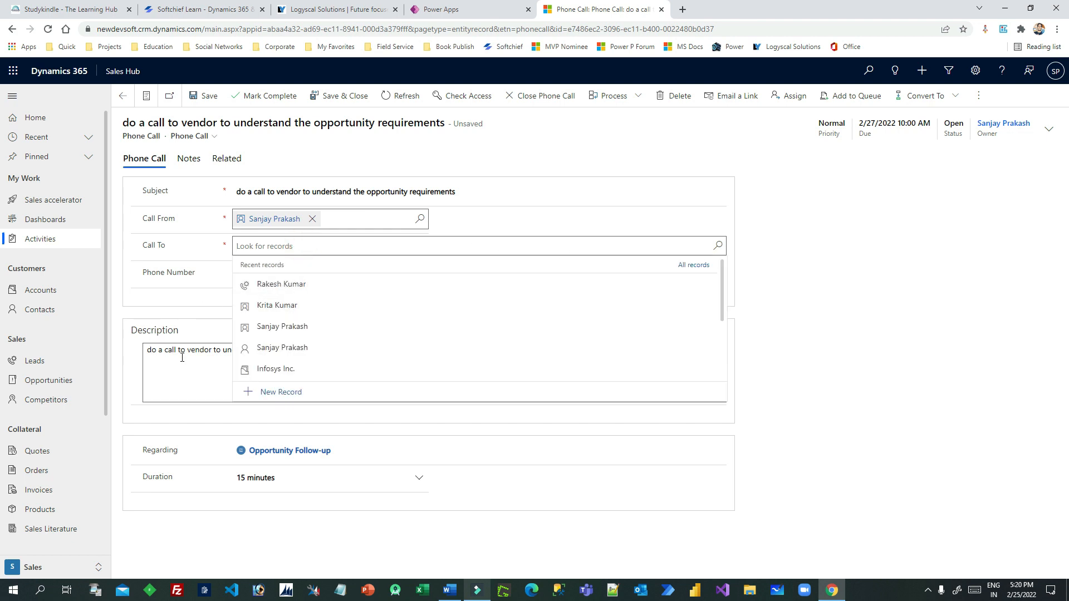
left_click(277, 452)
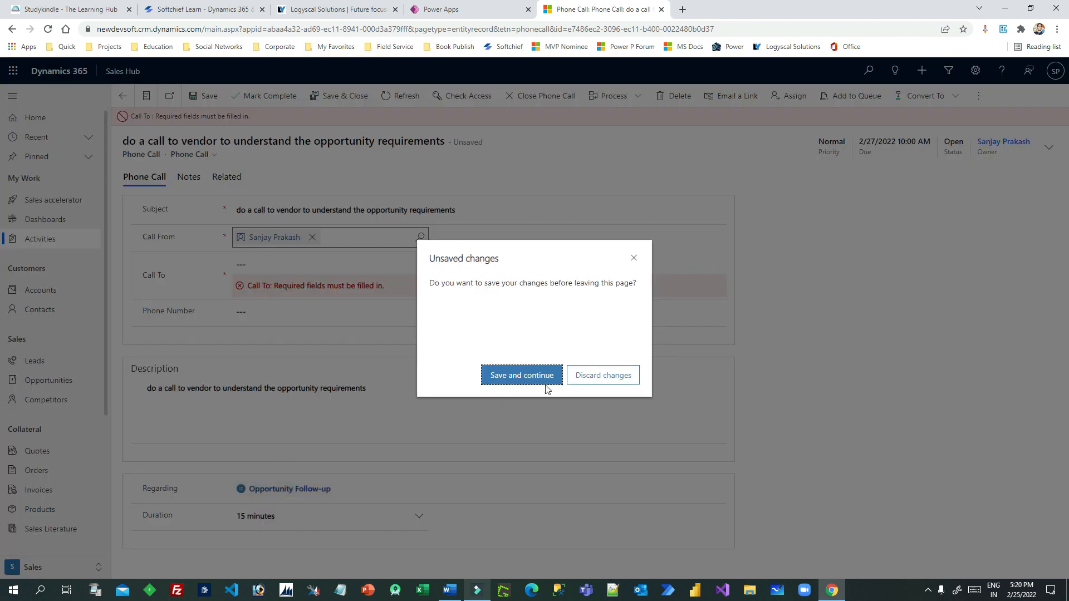
left_click(603, 375)
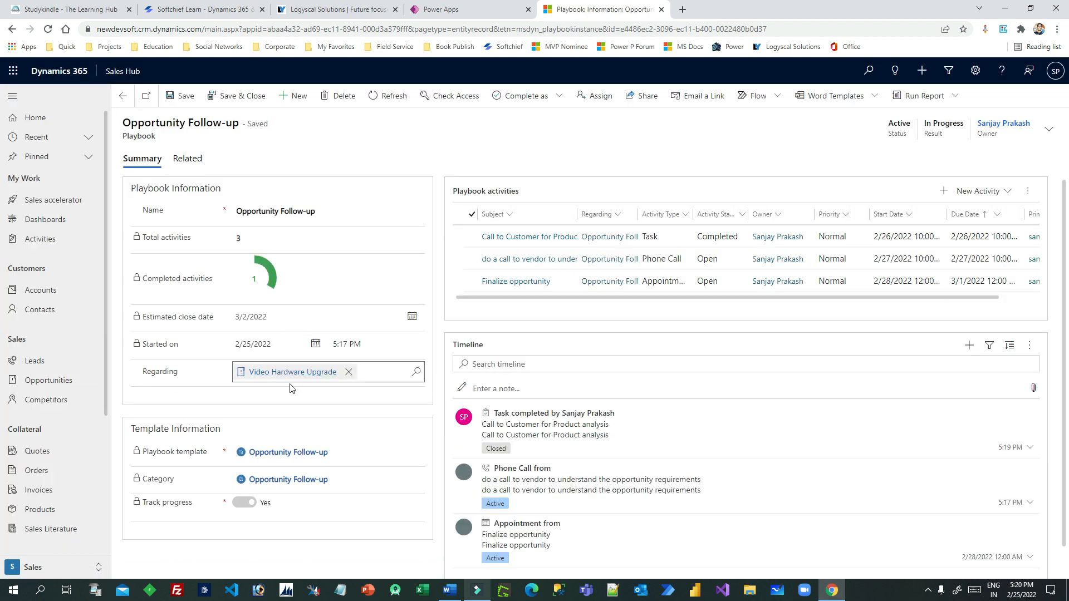
Open the Video Hardware Upgrade opportunity and browse its related activities views
left_click(289, 373)
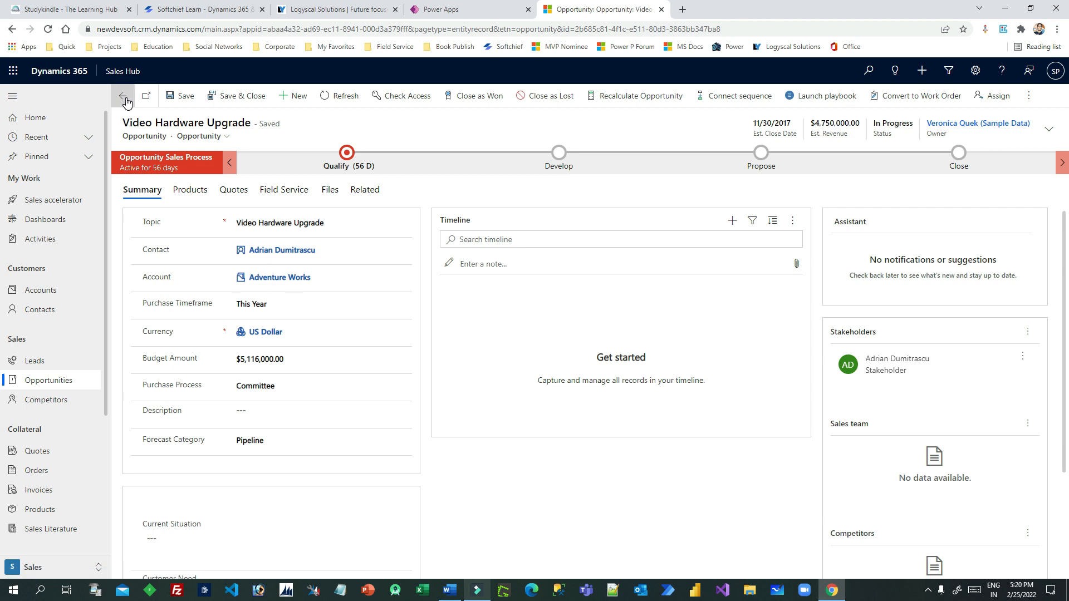
left_click(359, 190)
left_click(402, 245)
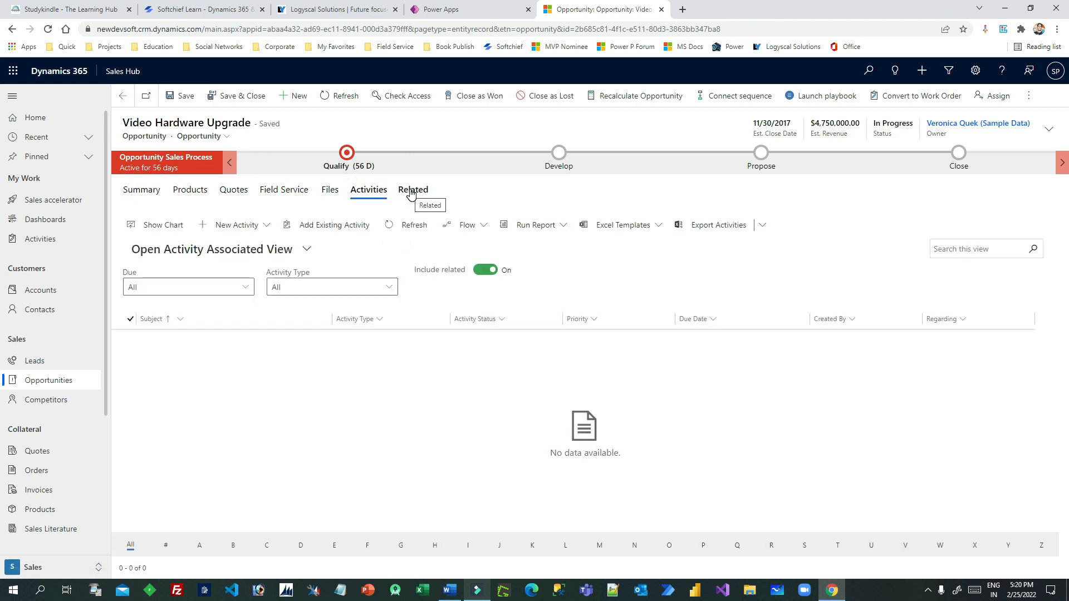
left_click(287, 249)
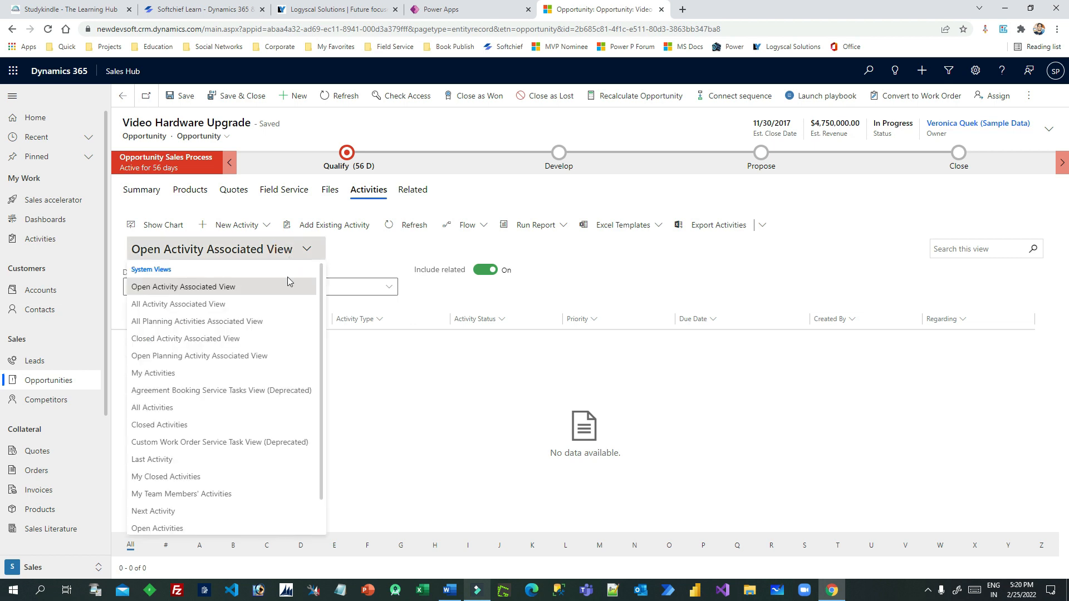
scroll(280, 329, "down", 1)
scroll(280, 333, "up", 1)
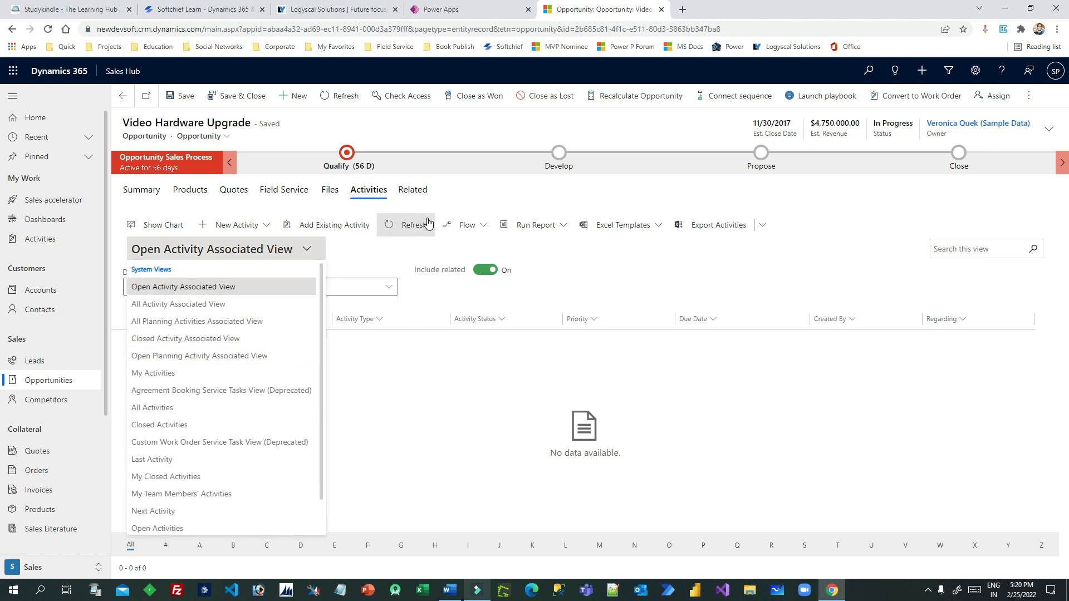
Reopen the Opportunity Follow-up playbook via Related > Playbooks and select its vendor phone call
left_click(414, 191)
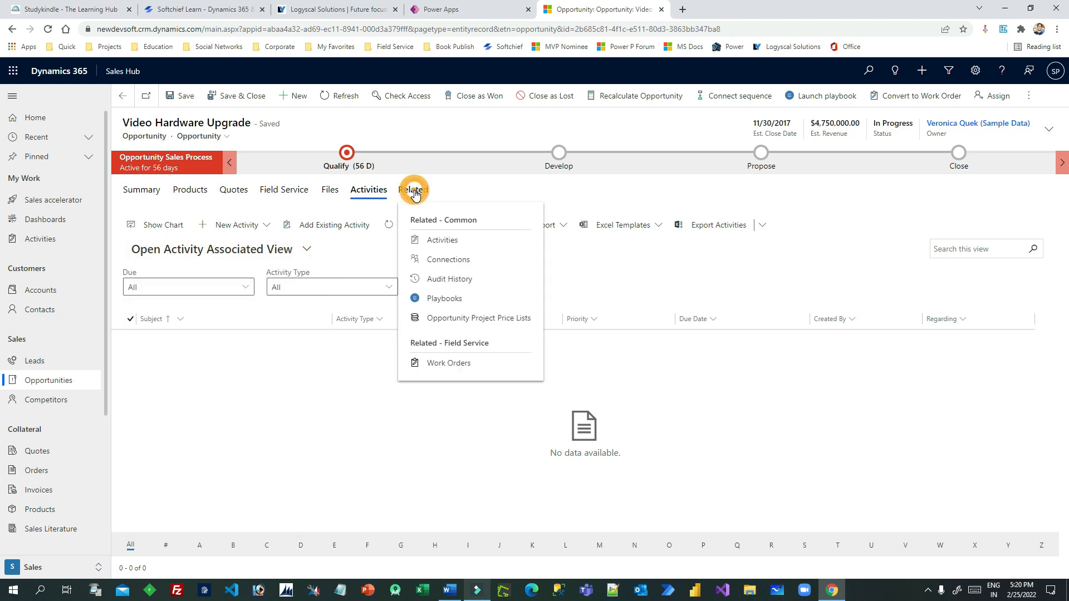
left_click(441, 299)
double_click(568, 298)
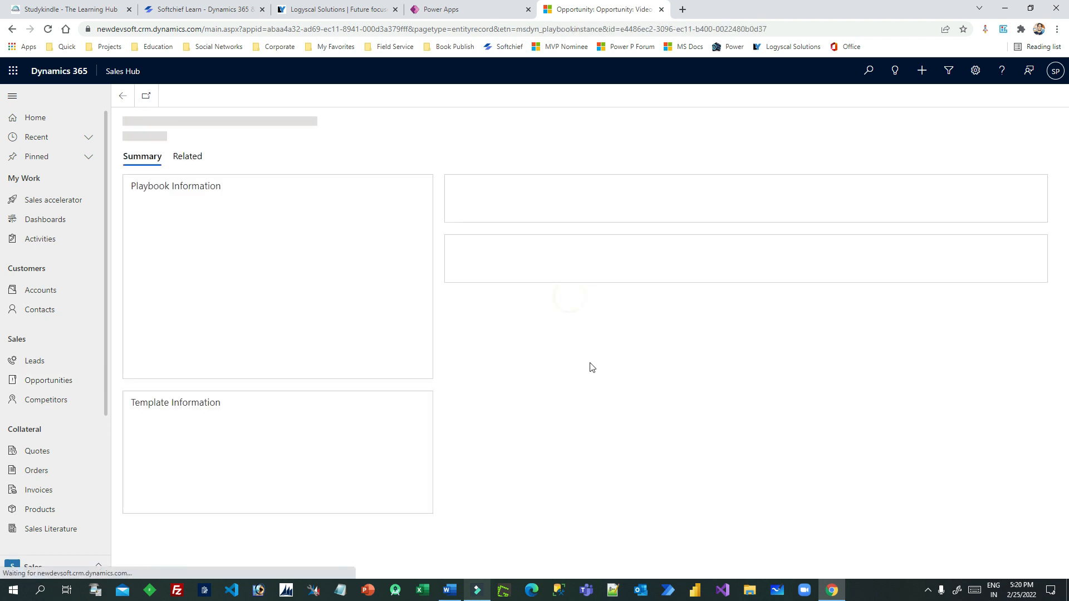
left_click(719, 259)
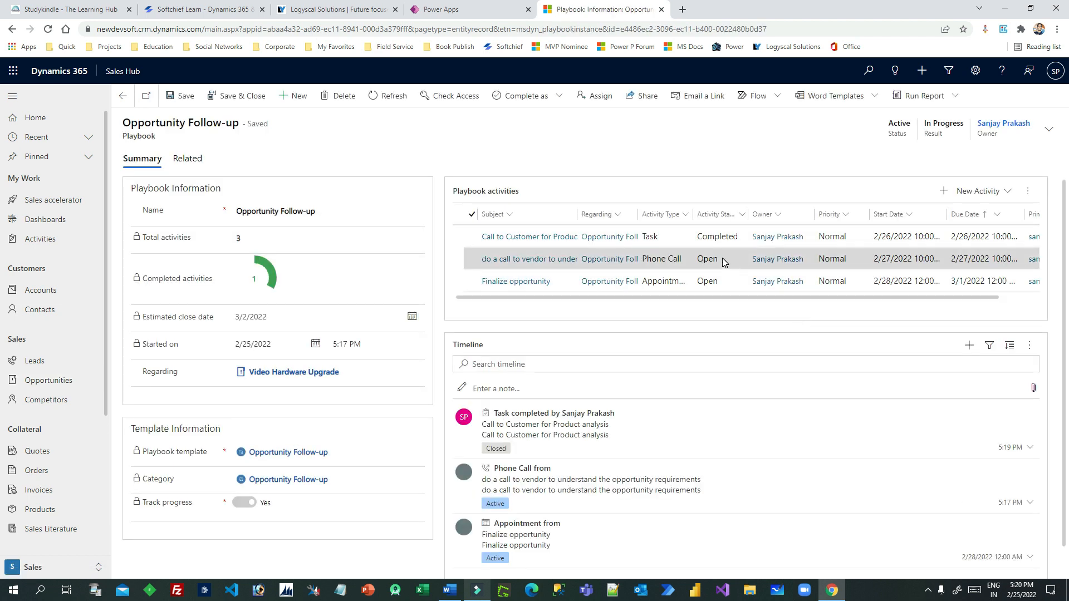
Open the vendor phone call, with Call From set to the owner and Call To set to Adventure Works
left_click(723, 260)
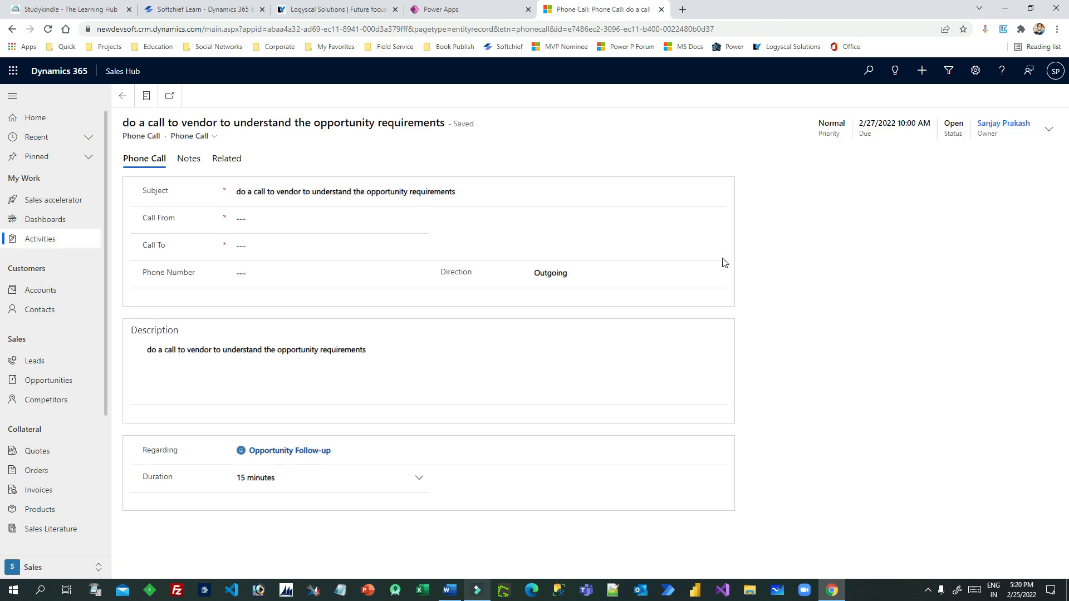
left_click(360, 219)
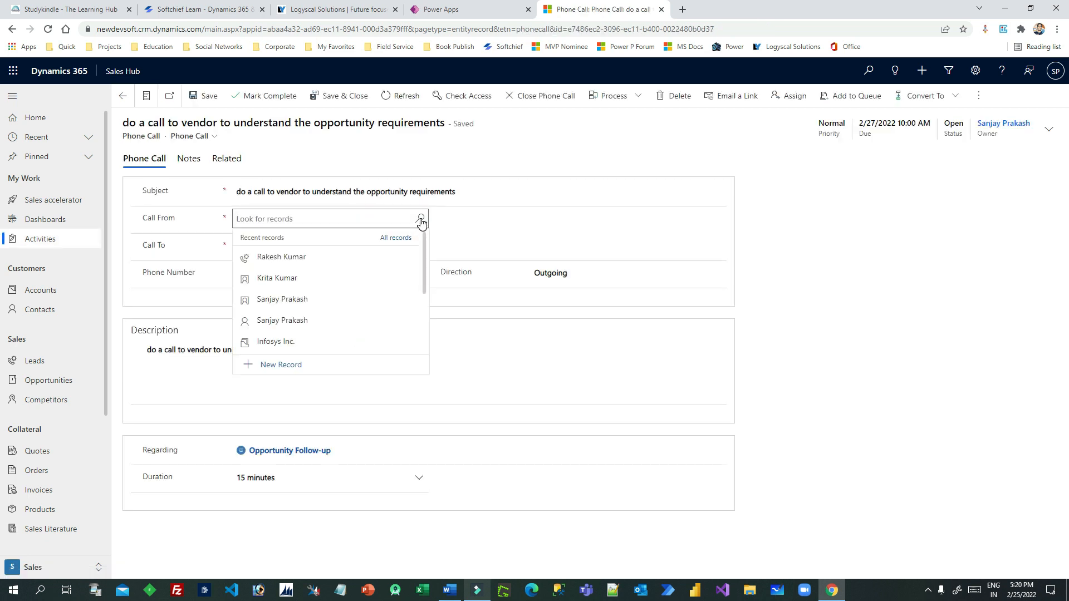
left_click(311, 301)
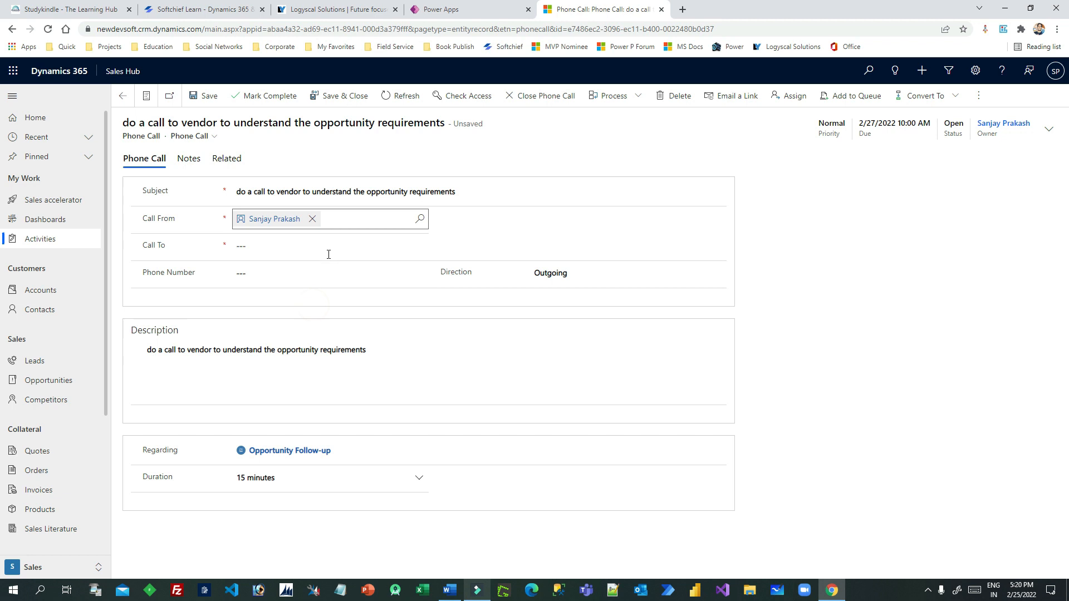
left_click(329, 249)
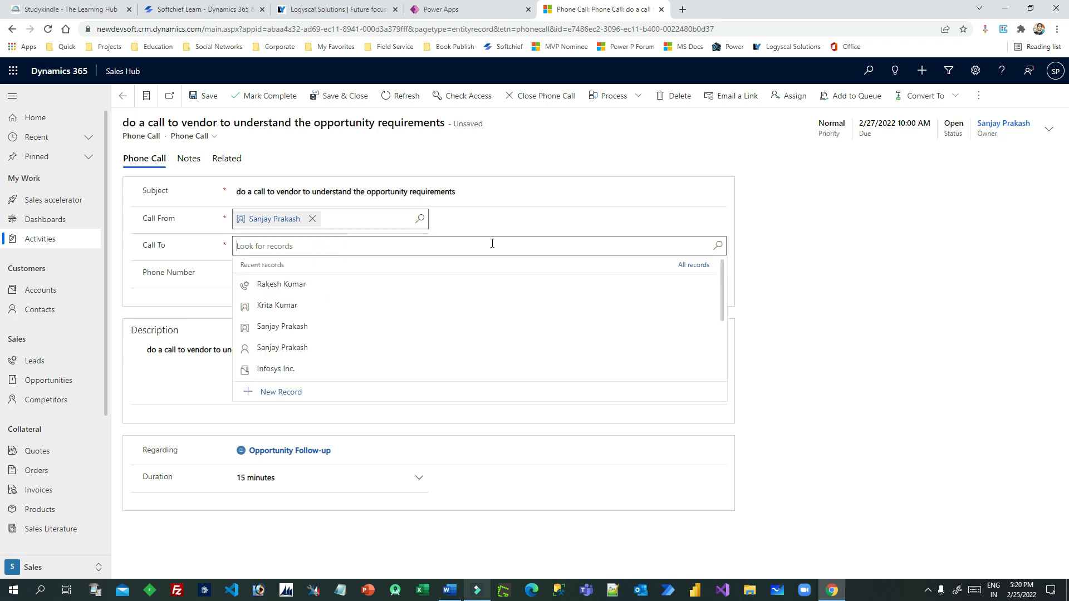
type("adv")
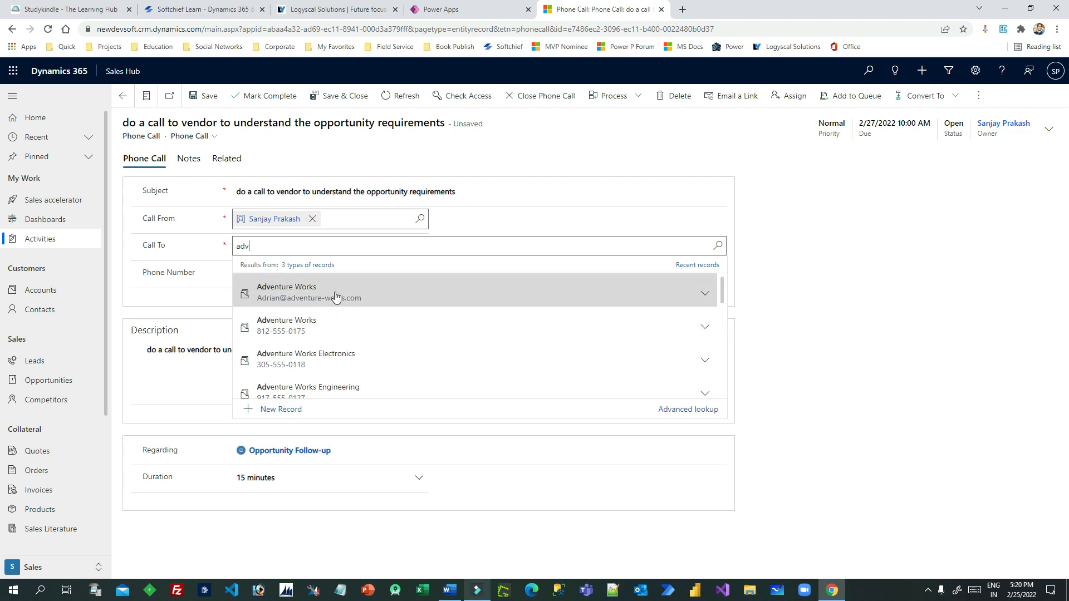
left_click(334, 296)
left_click(197, 304)
Enter the phone number, save the phone call, and mark it completed
left_click(271, 276)
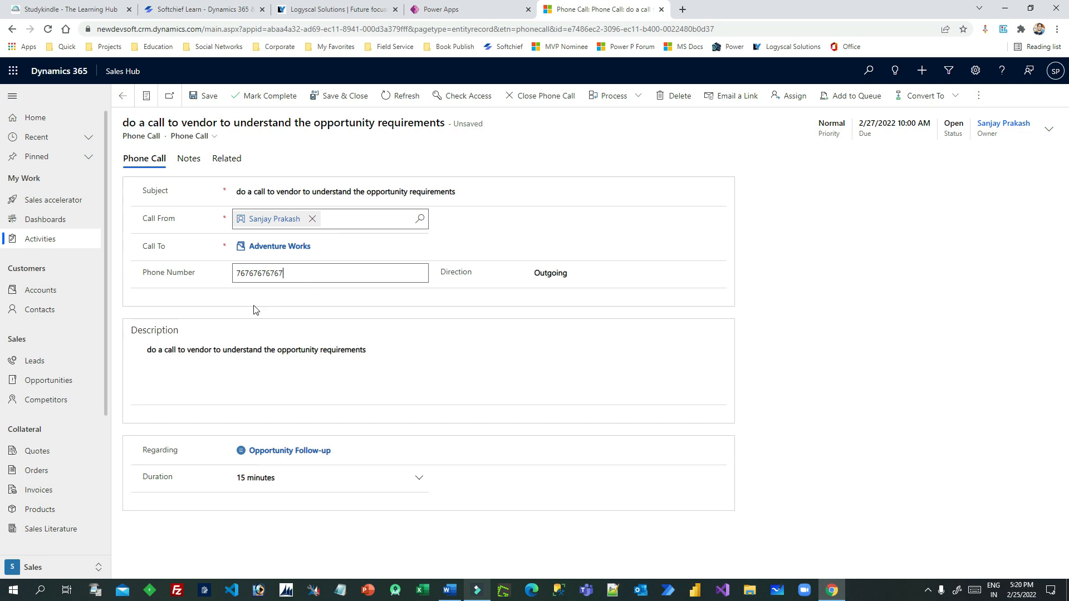
left_click(254, 307)
left_click(317, 248)
left_click(206, 96)
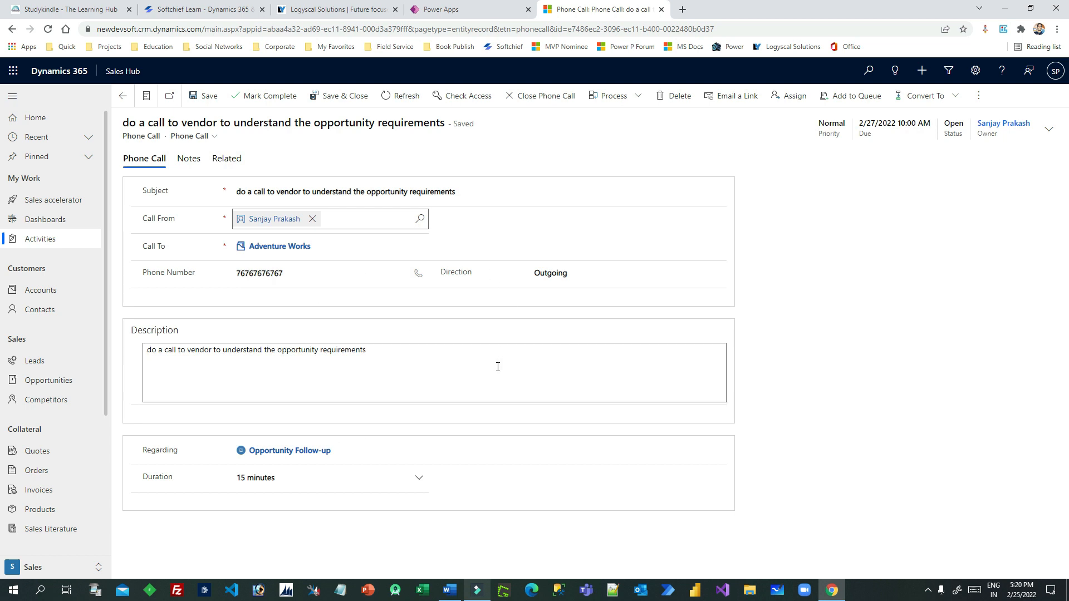
left_click(284, 96)
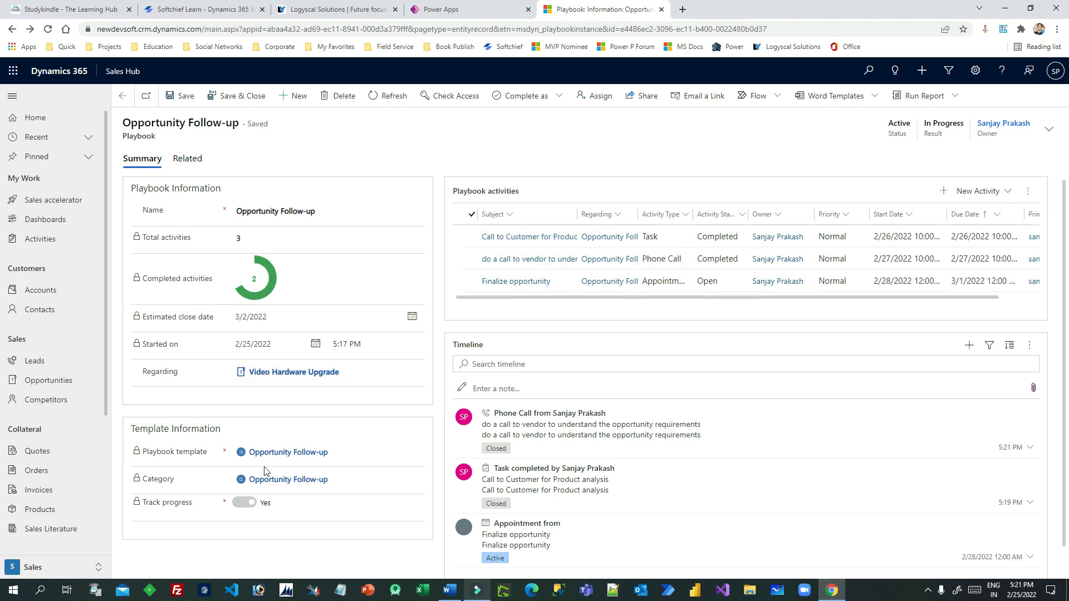
Open the Finalize opportunity appointment and mark it completed, making 3 of 3 activities done
double_click(741, 286)
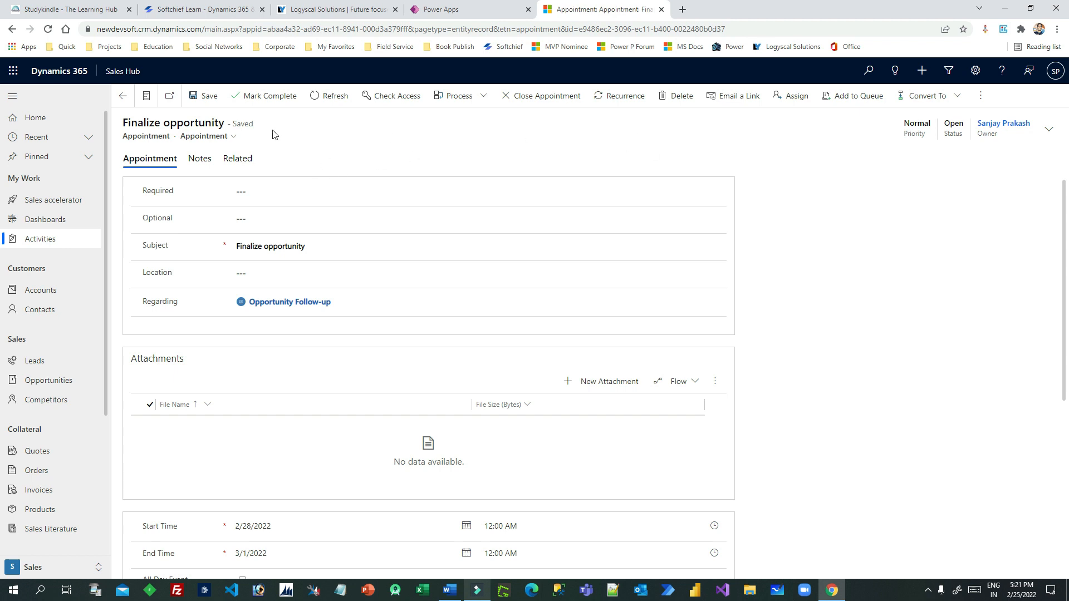
left_click(272, 104)
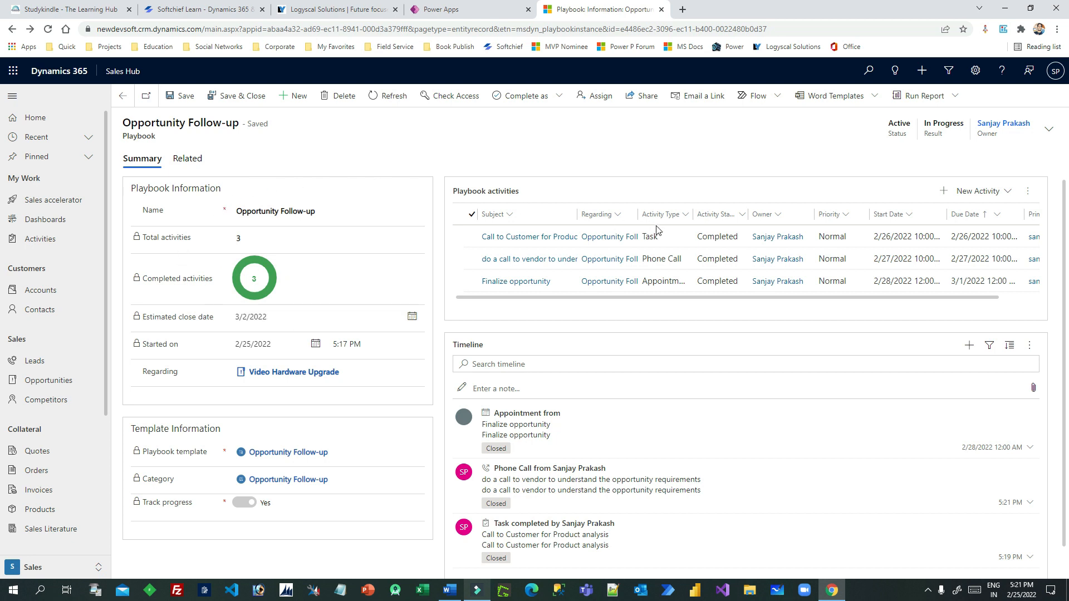
Complete the Opportunity Follow-up playbook as Successful, then go back to the Video Hardware Upgrade opportunity
left_click(559, 97)
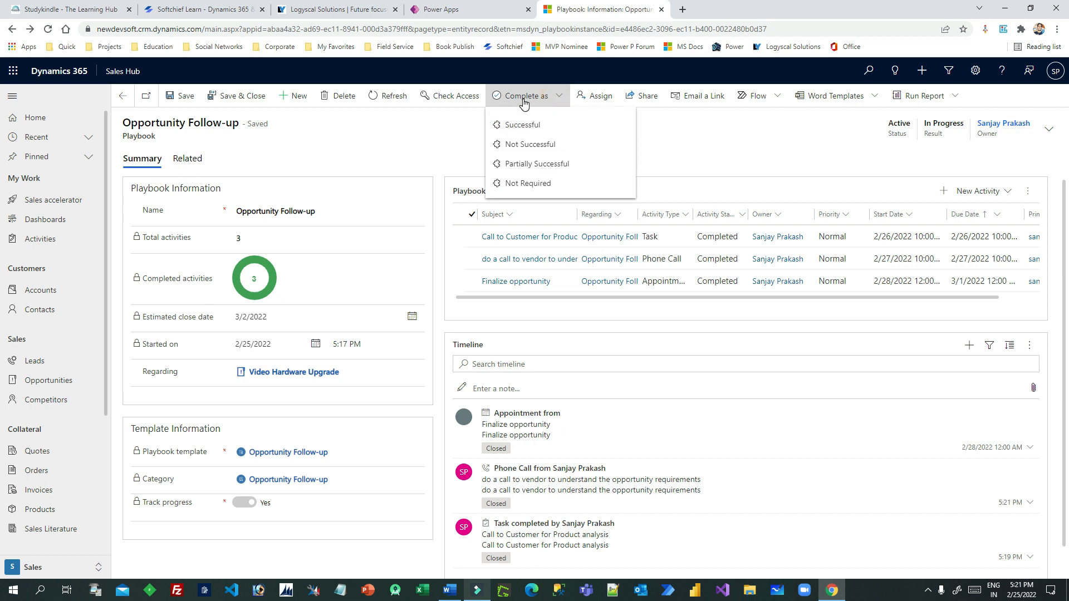
left_click(535, 124)
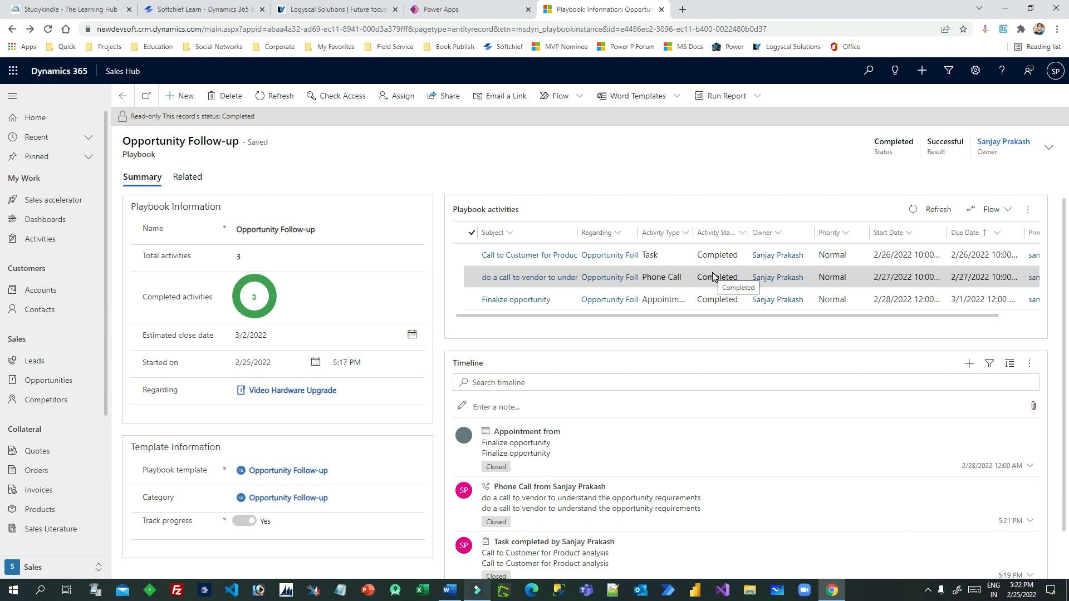
left_click_drag(137, 141, 176, 139)
left_click(176, 140)
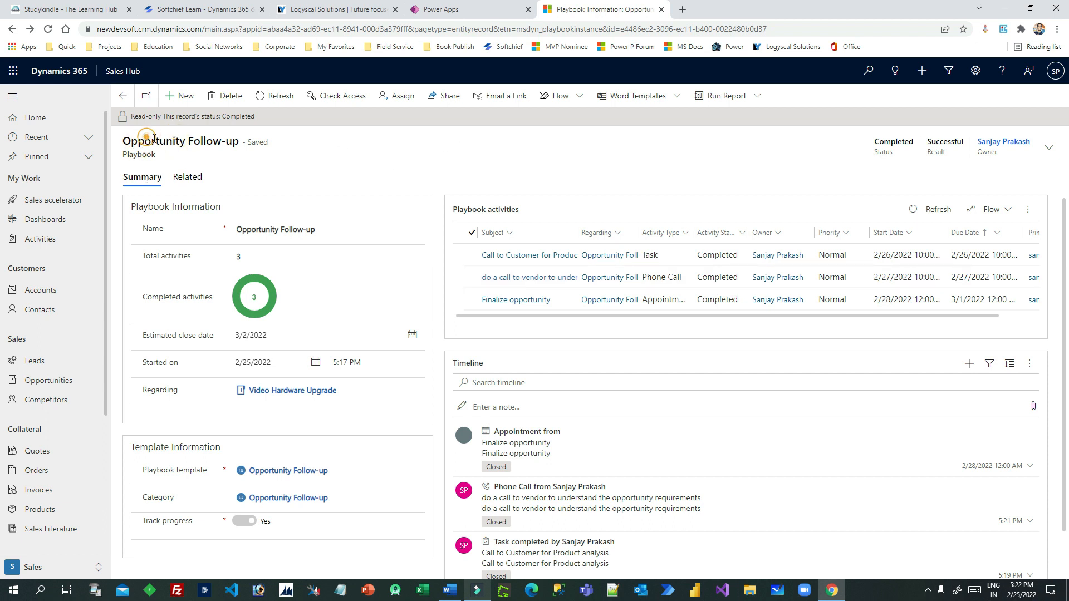
left_click_drag(155, 140, 185, 140)
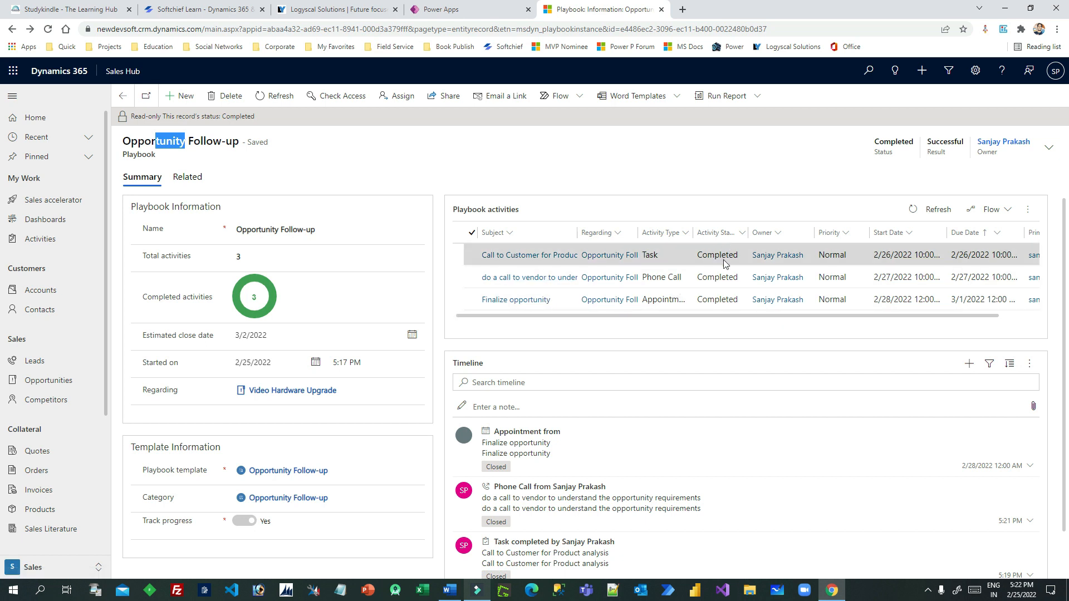
left_click_drag(130, 141, 279, 143)
left_click(279, 142)
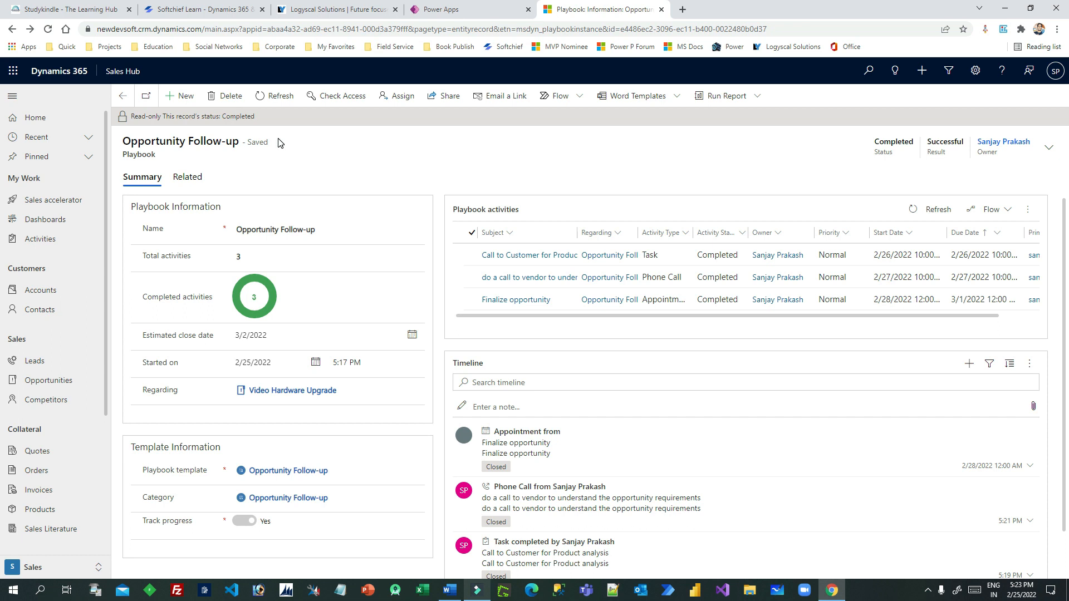
left_click(122, 96)
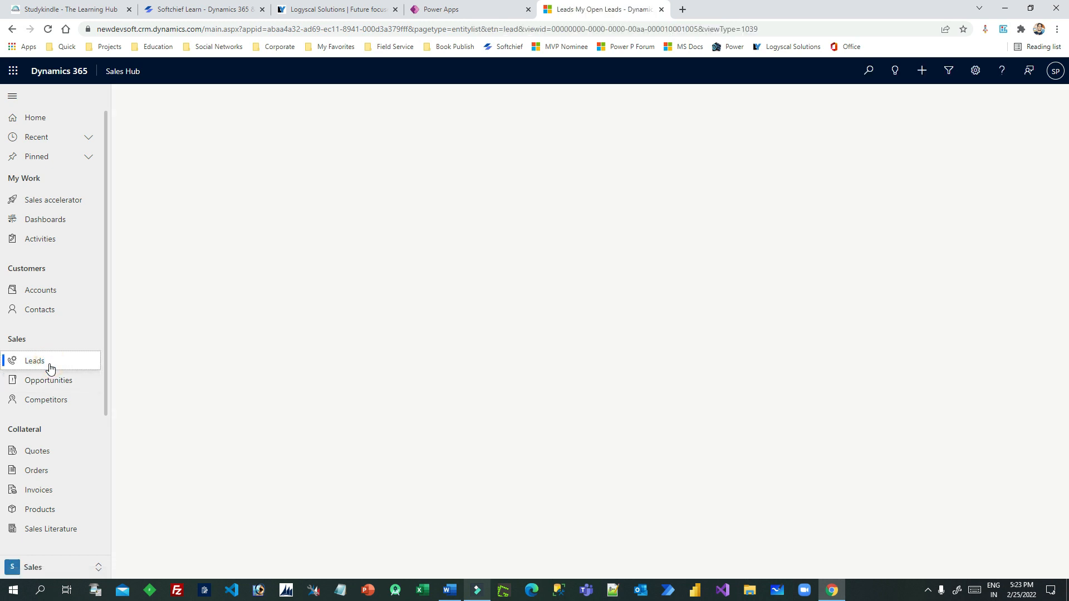
Open a lead from My Open Leads and view its Qualify stage details
double_click(312, 234)
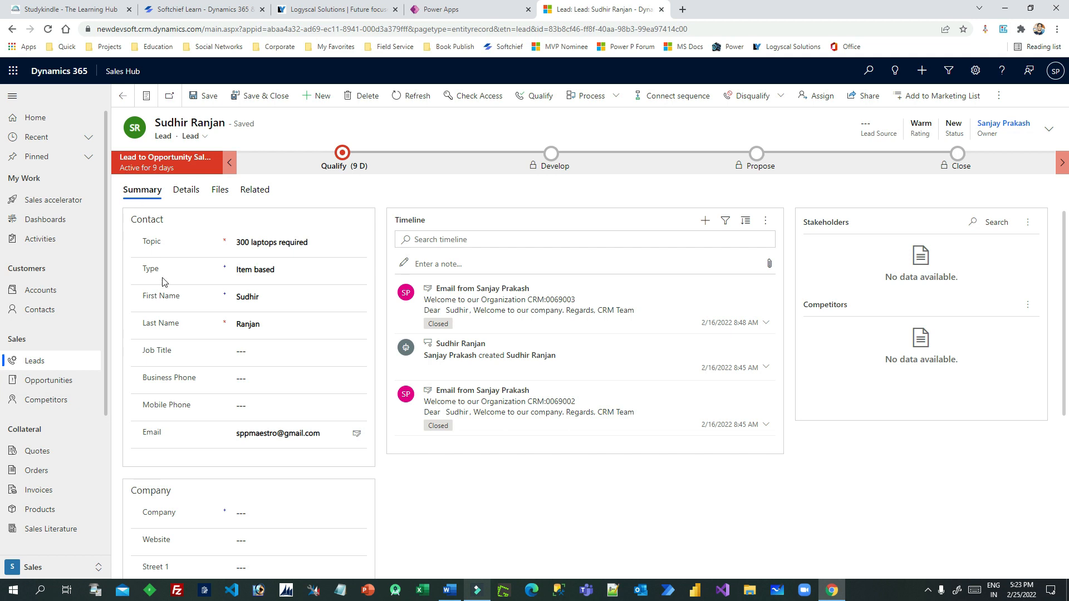
left_click(998, 98)
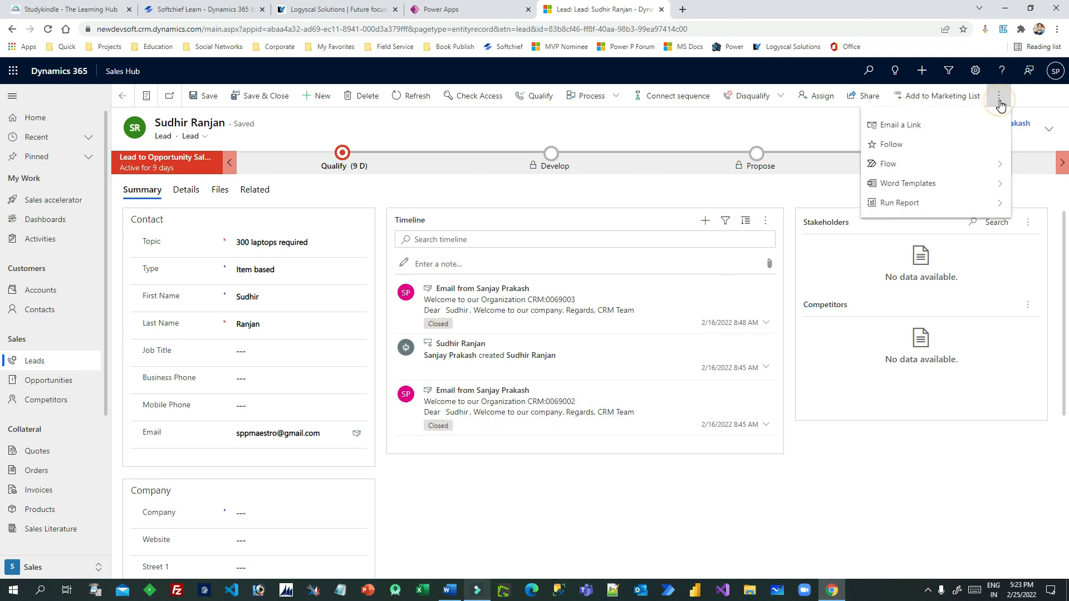
left_click(708, 495)
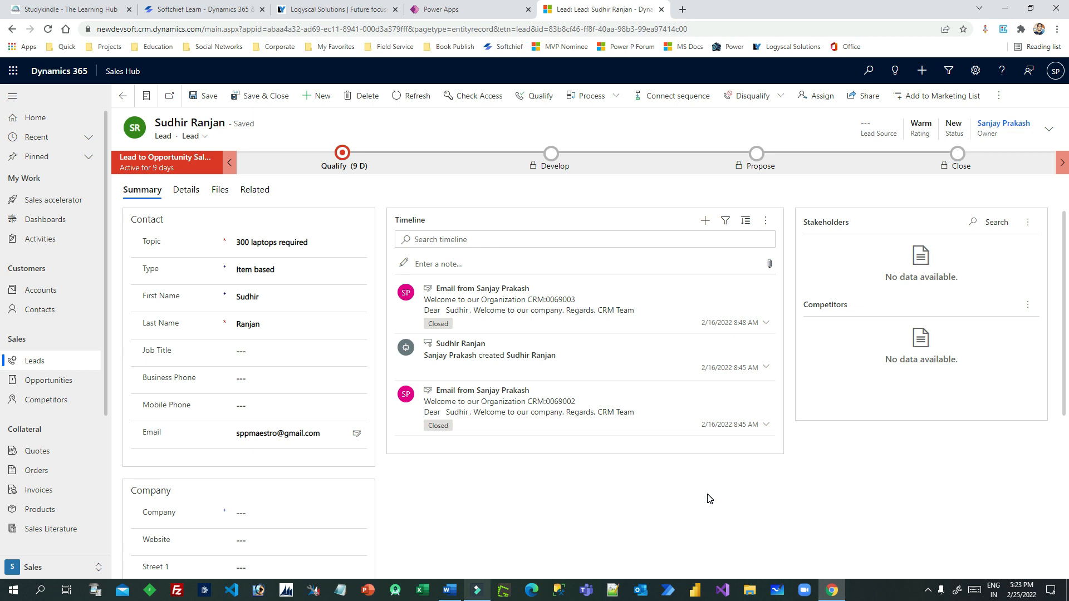
left_click(342, 156)
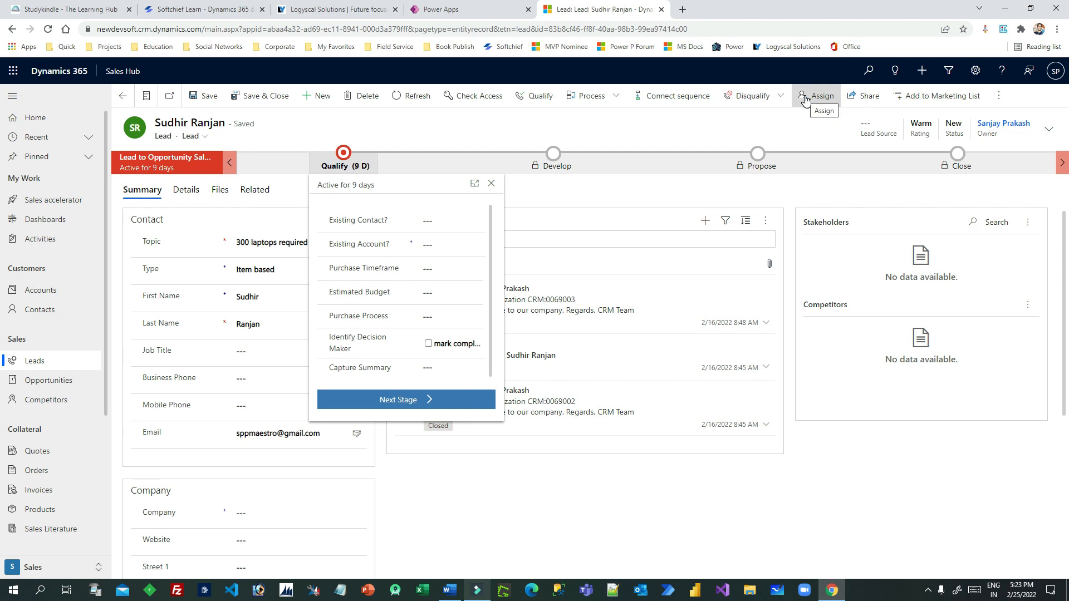
left_click(600, 127)
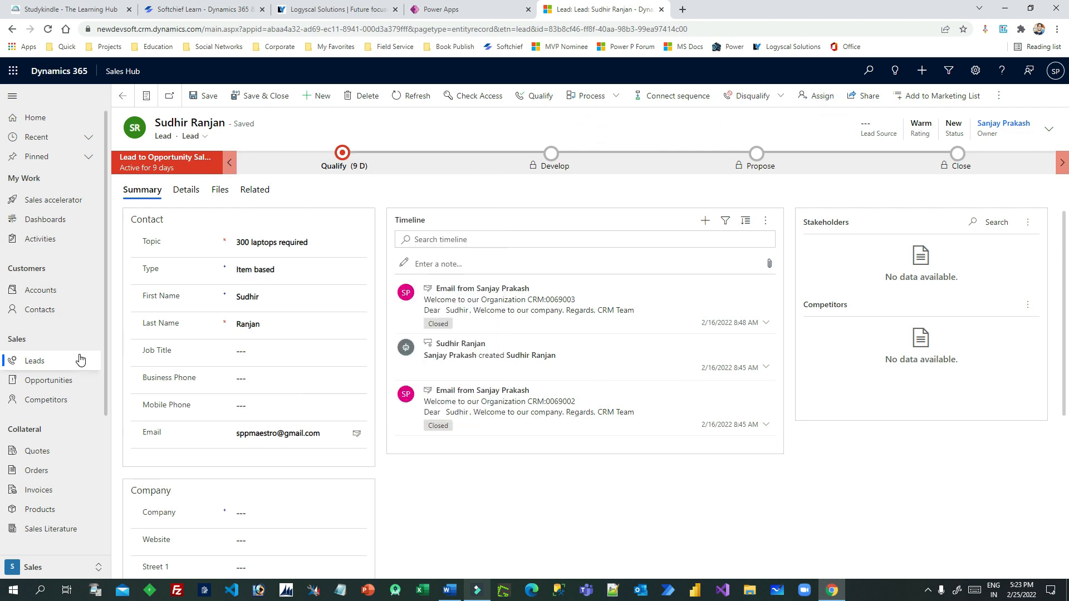
left_click_drag(107, 373, 102, 402)
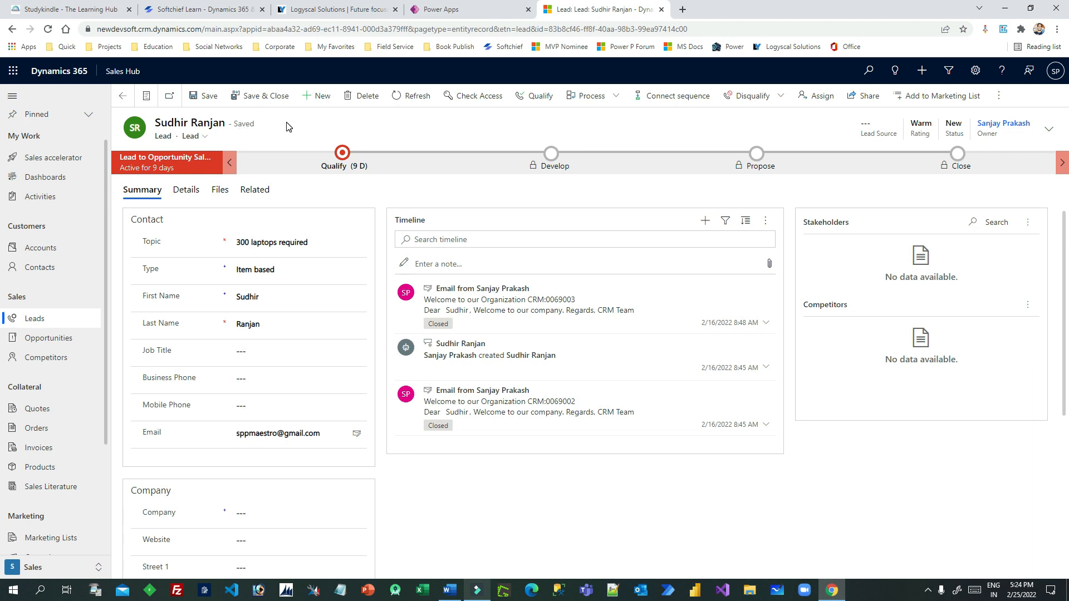
left_click(347, 160)
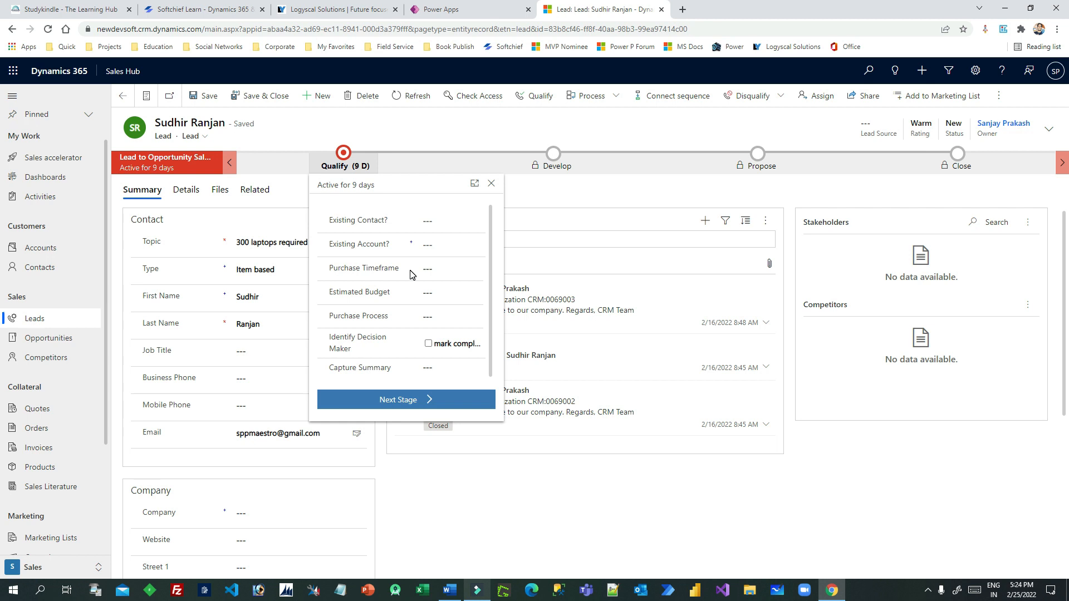
left_click(334, 137)
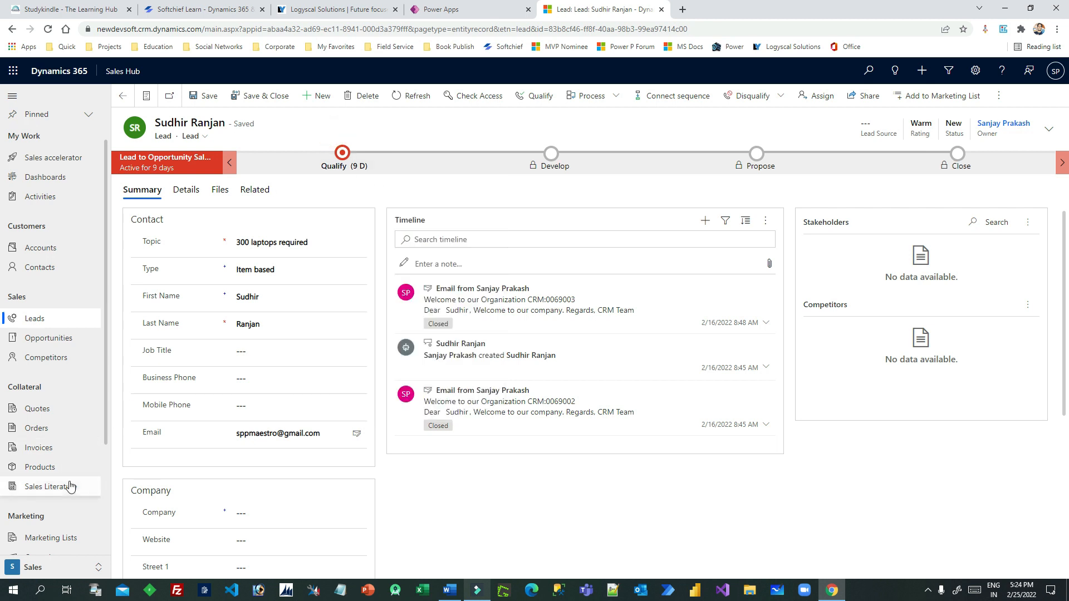
Switch to the App Settings area using the area switcher at the bottom of the navigation
scroll(69, 487, "down", 1)
scroll(70, 487, "down", 3)
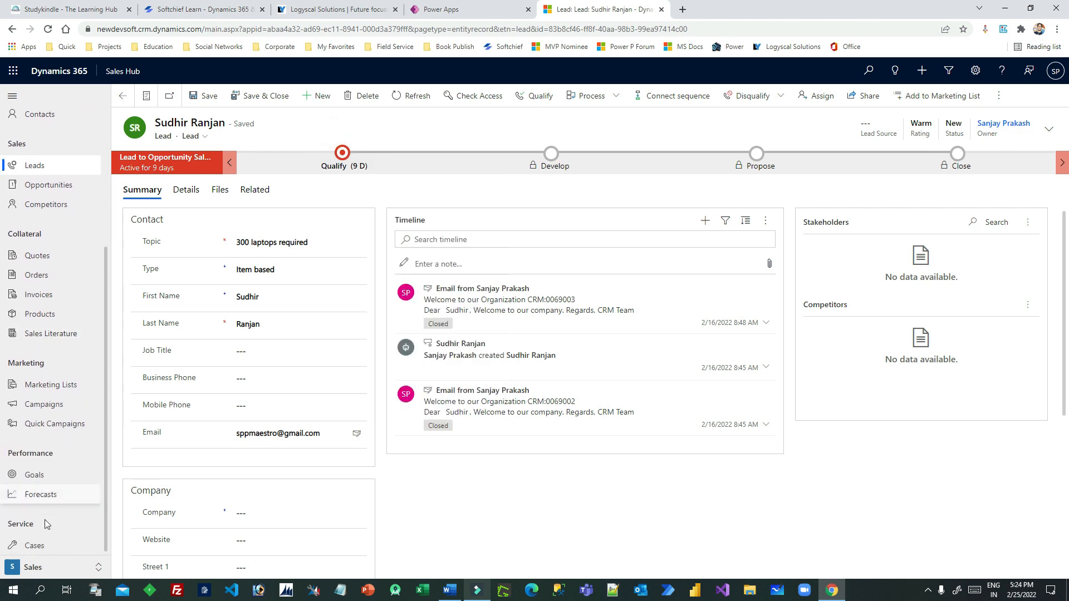
left_click(53, 568)
left_click(50, 488)
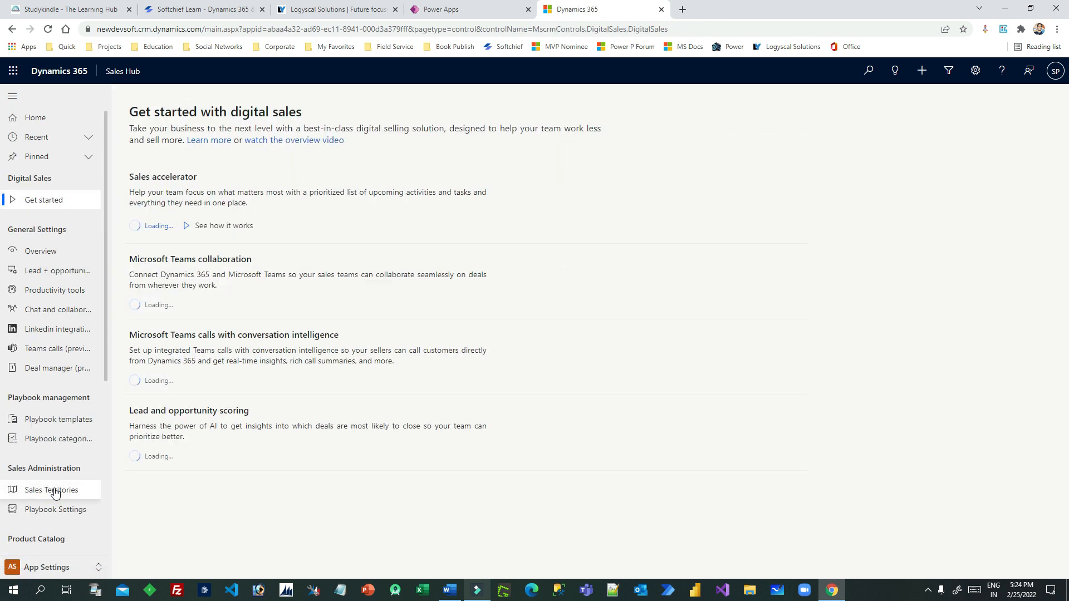
Start a new playbook template, typing and spell-correcting 'Lead Followup Playbook' in the Category field
left_click(61, 427)
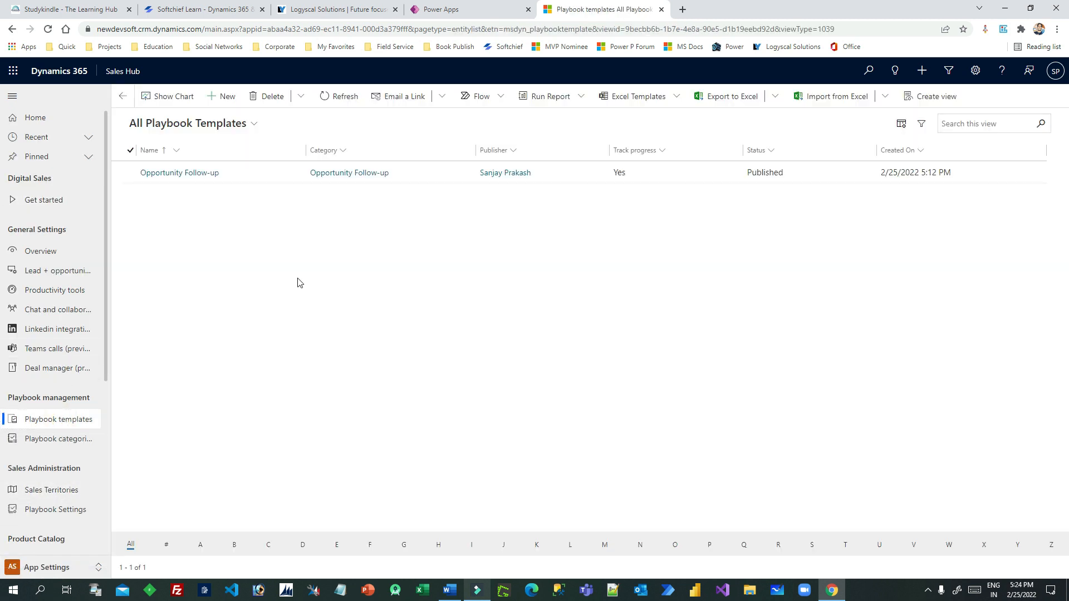
left_click(220, 96)
left_click(260, 210)
type("Lead Fo")
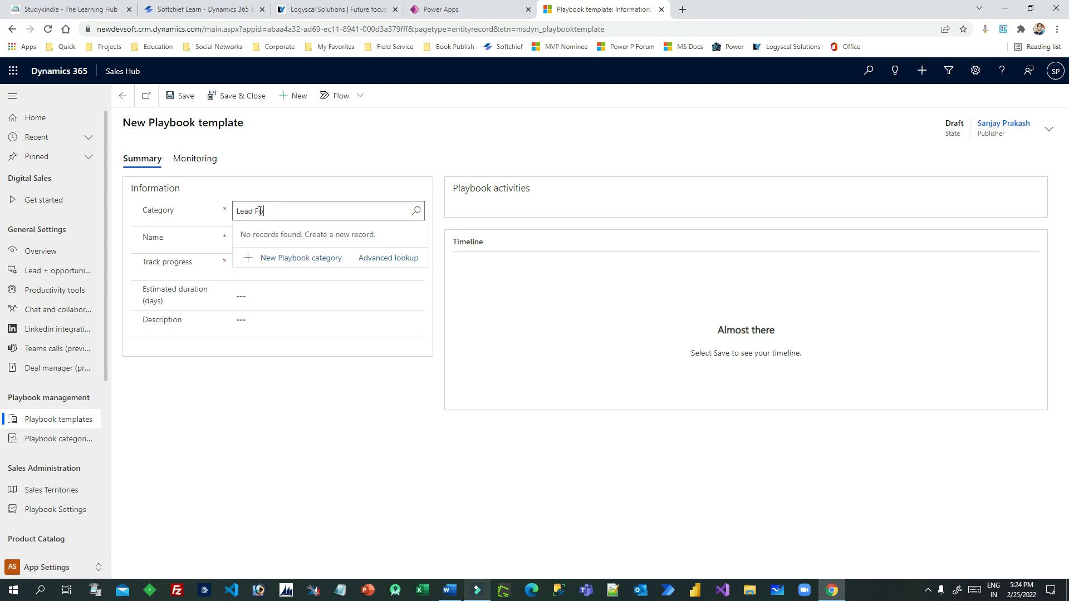
type("llowup Playbook")
right_click(259, 211)
left_click(278, 219)
left_click(164, 244)
left_click(295, 236)
left_click(247, 204)
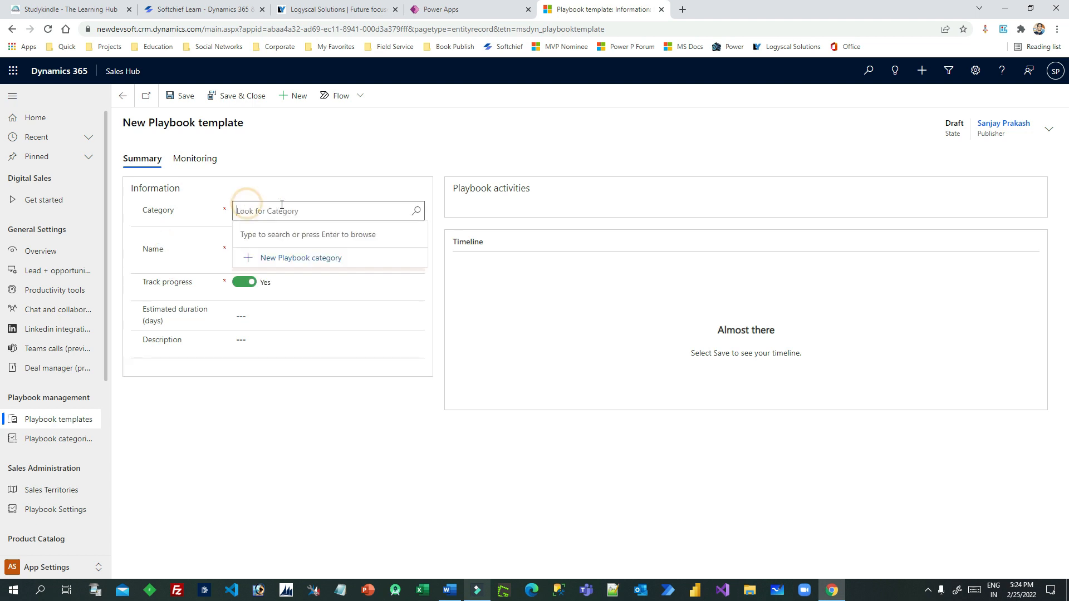
type("Lead Folow-")
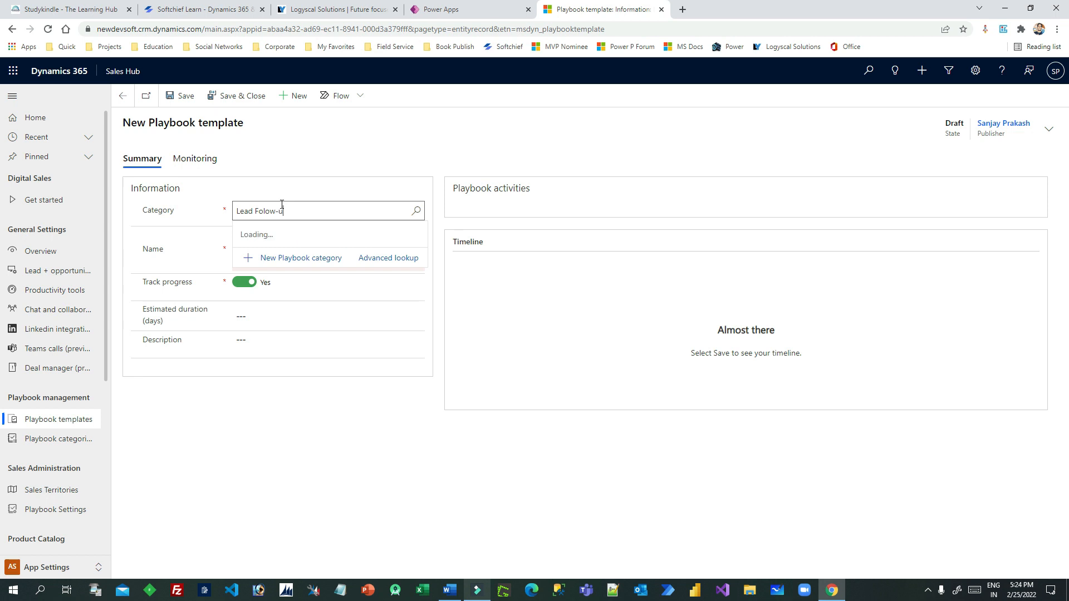
type("up Playbook")
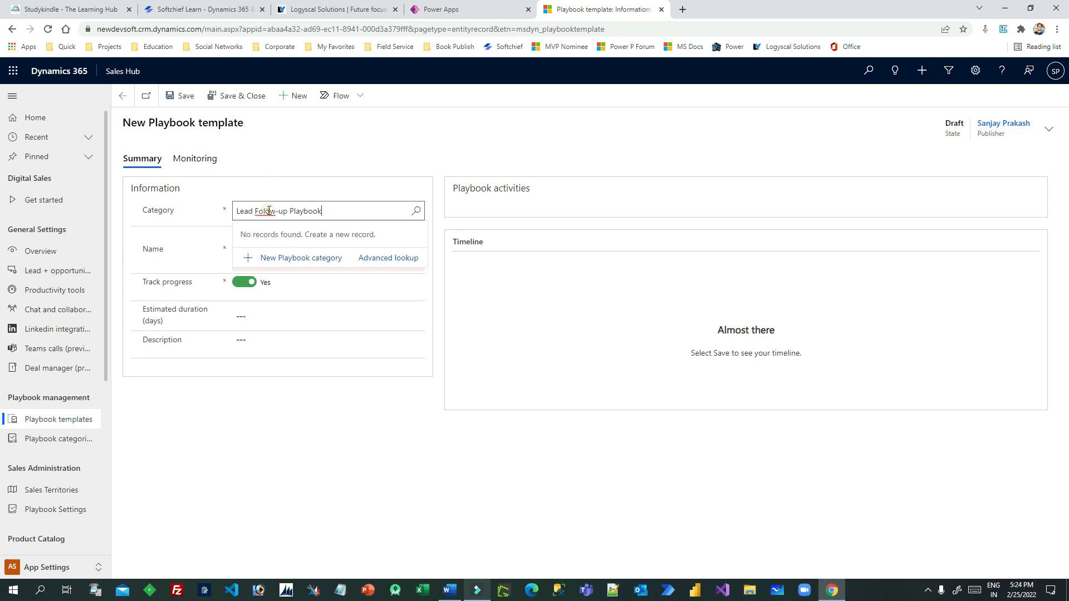
right_click(268, 211)
left_click(310, 218)
left_click(334, 210)
key("ctrl+c")
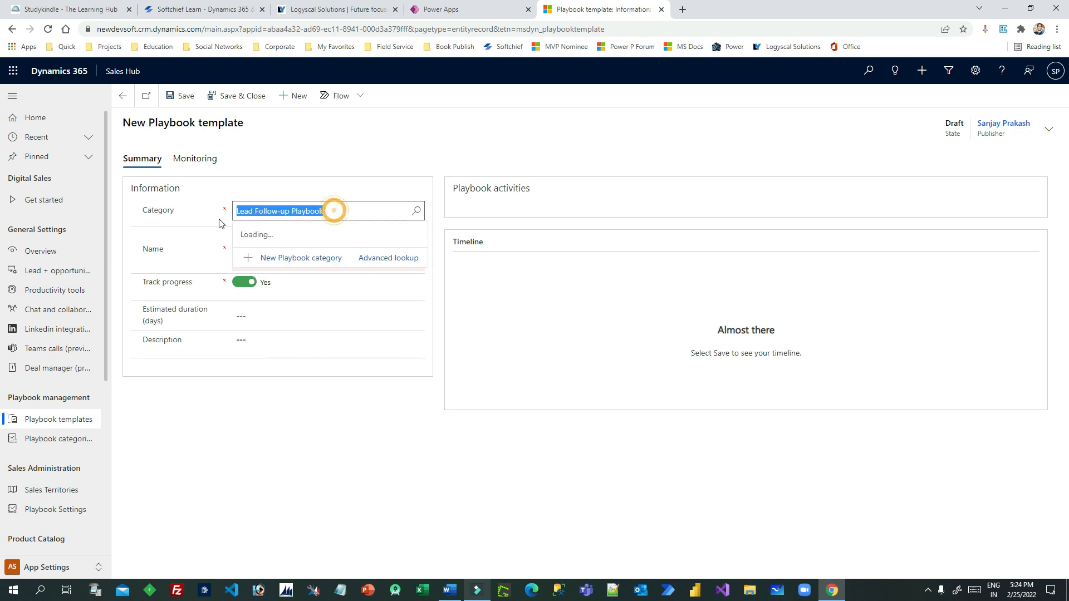
left_click(259, 236)
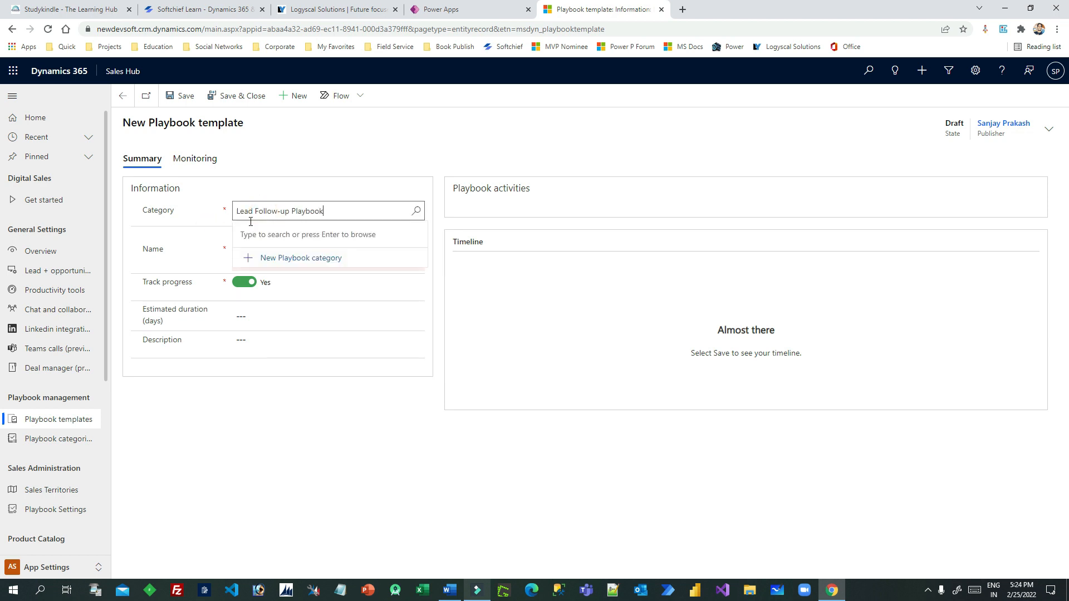
left_click(205, 231)
Move 'Lead Followup Playbook' into the Name field and choose Customer Followup as the category
key("ctrl+v")
left_click(282, 211)
key("BackSpace")
left_click_drag(330, 211, 205, 215)
key("ctrl+x")
left_click(248, 243)
key("ctrl+v")
left_click(252, 214)
key("ctrl+v")
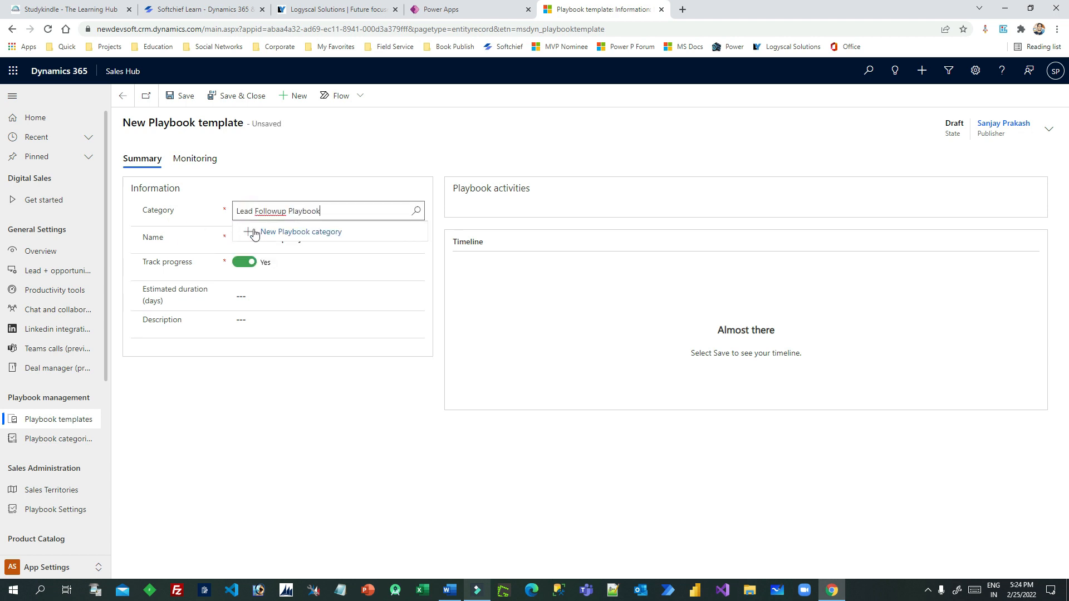
left_click(418, 212)
left_click(347, 208)
key("ctrl+a")
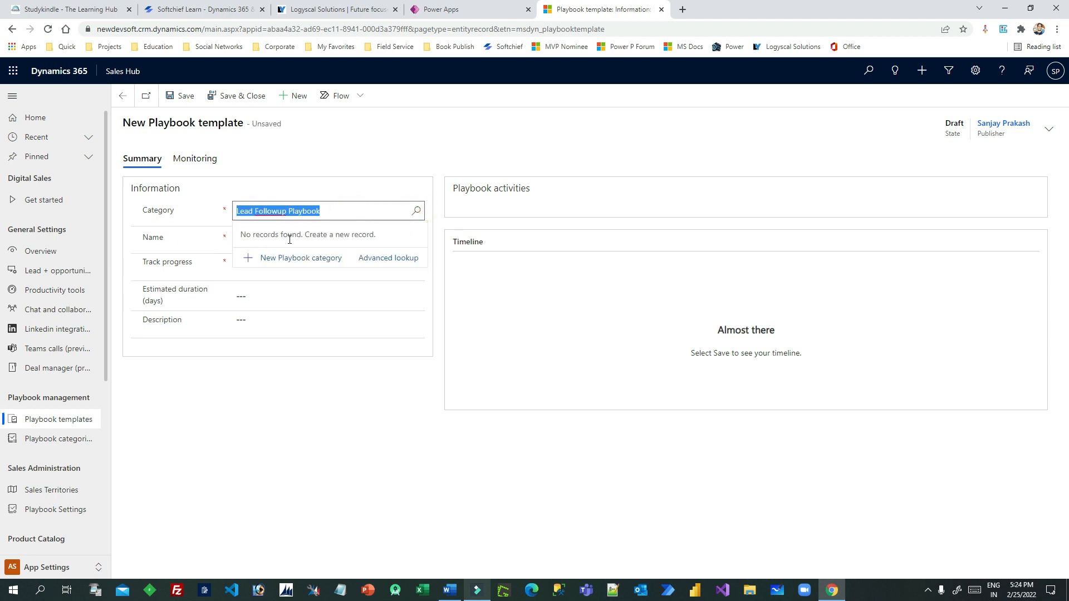
key("BackSpace")
left_click(416, 213)
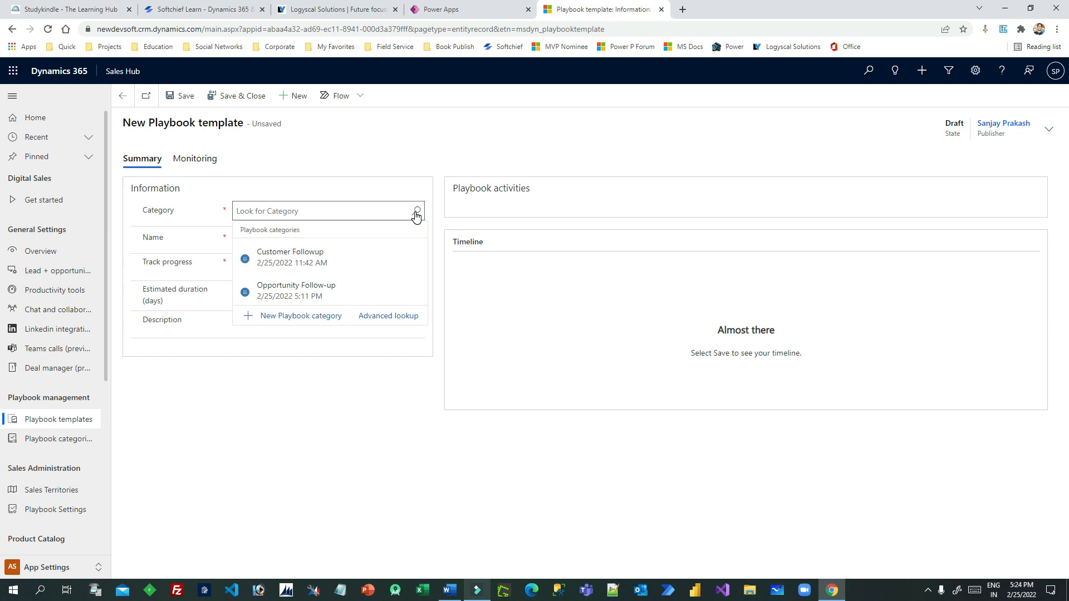
left_click(319, 255)
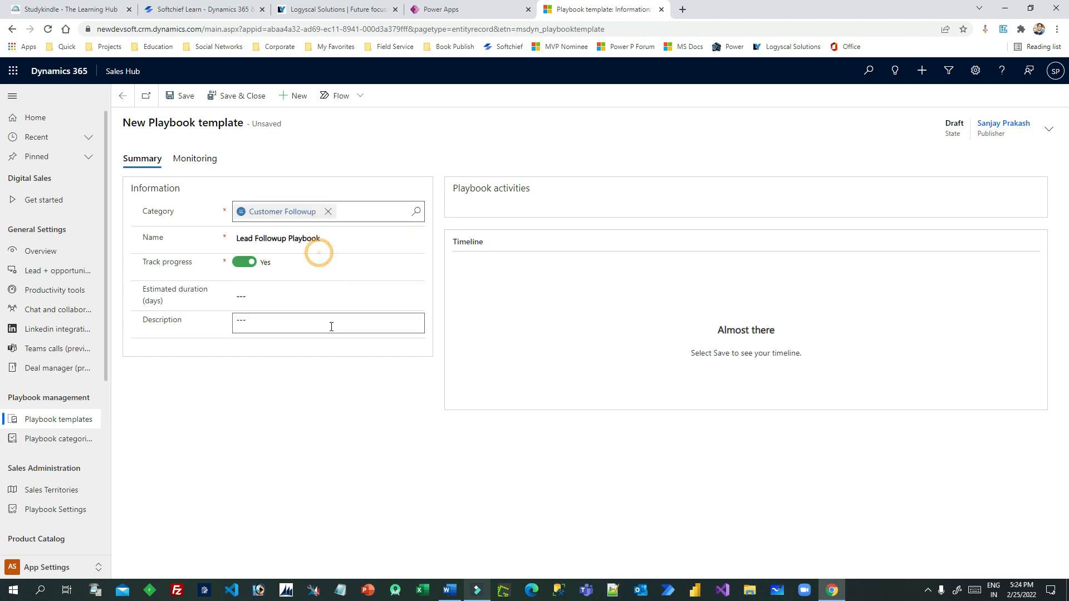
Set the estimated duration to 4 days, add 'Lead Followup Playbook' as description, and save
left_click(272, 294)
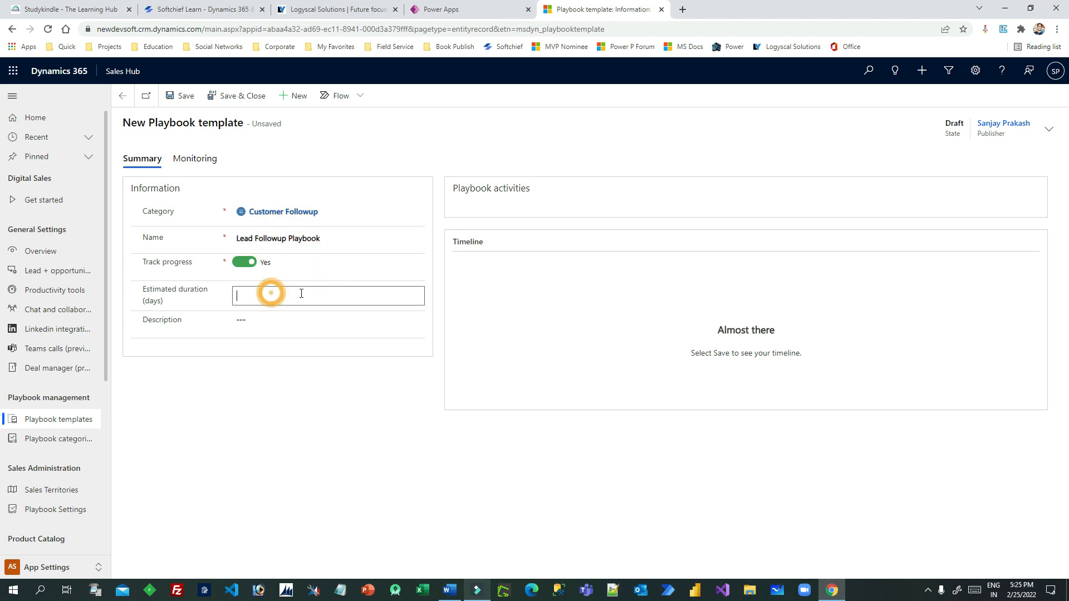
left_click(255, 318)
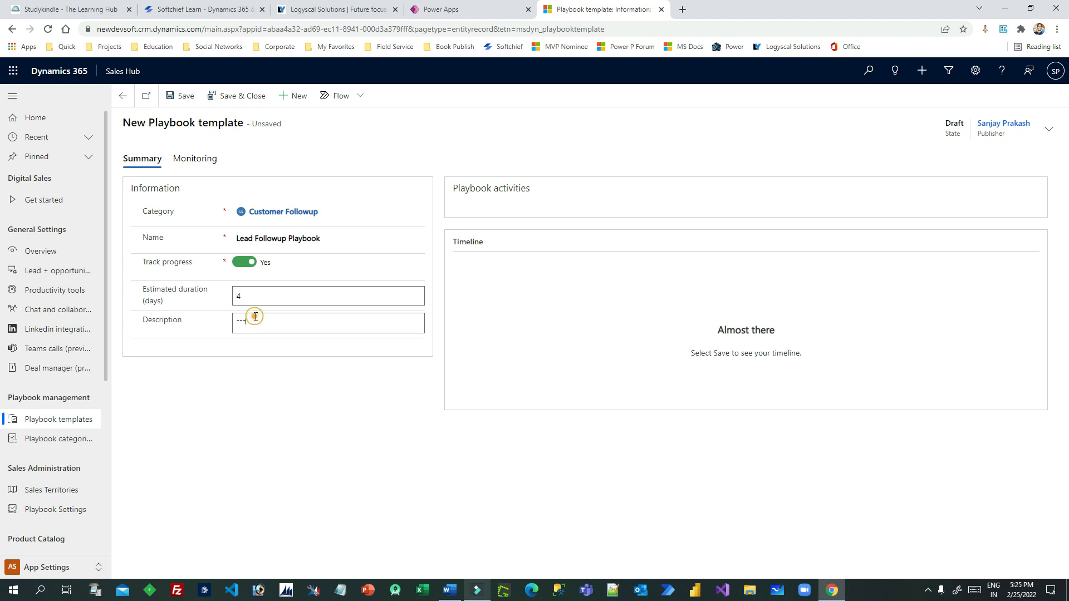
key("ctrl+v")
left_click(303, 376)
left_click(295, 322)
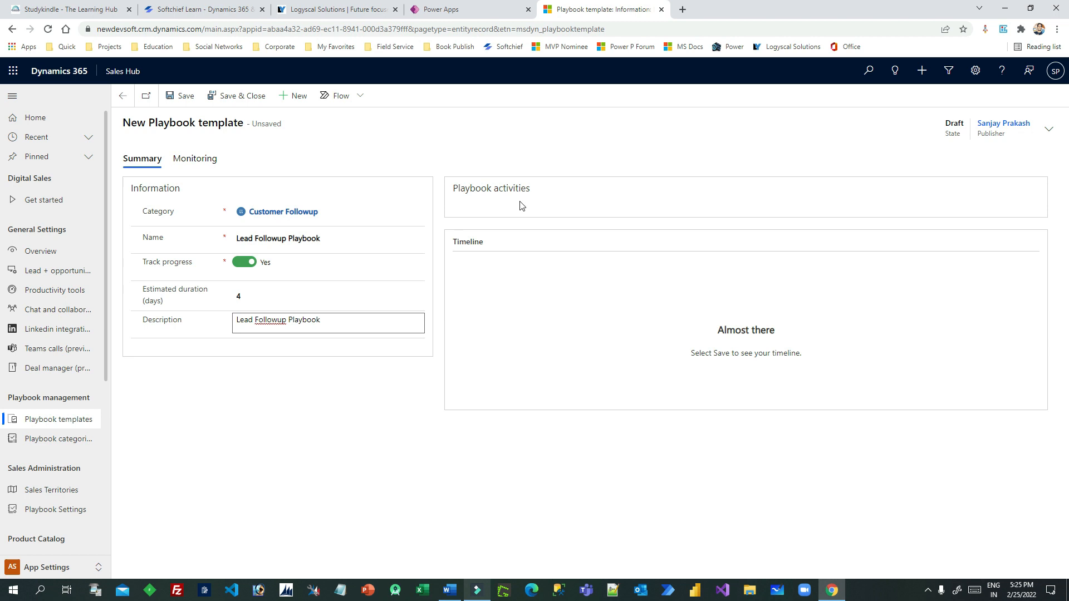
left_click(179, 95)
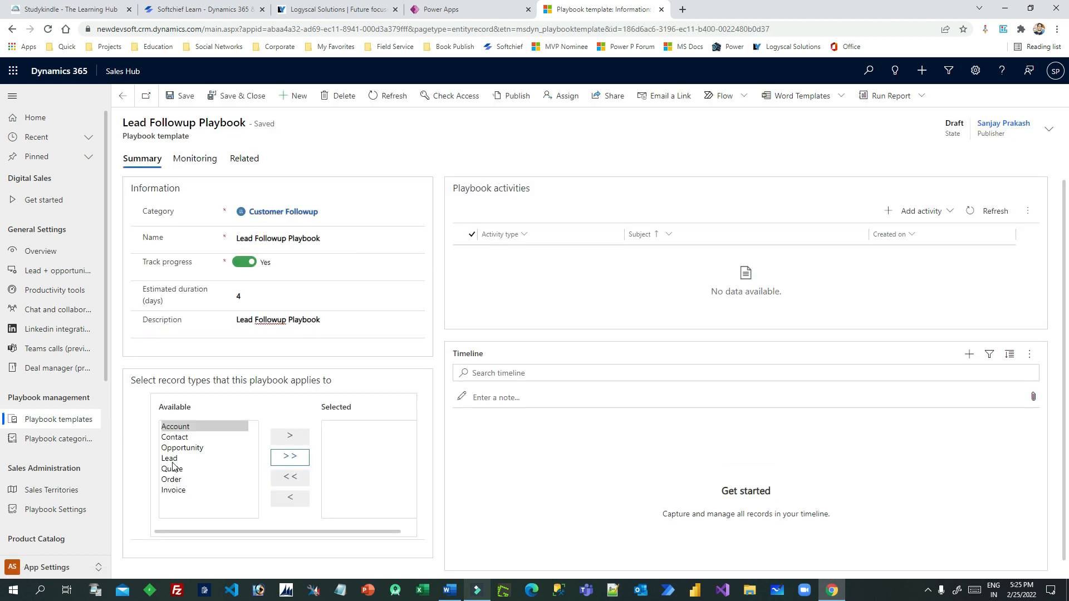
Make Lead a selected record type and add a new Task activity to the playbook
left_click(169, 458)
left_click(290, 436)
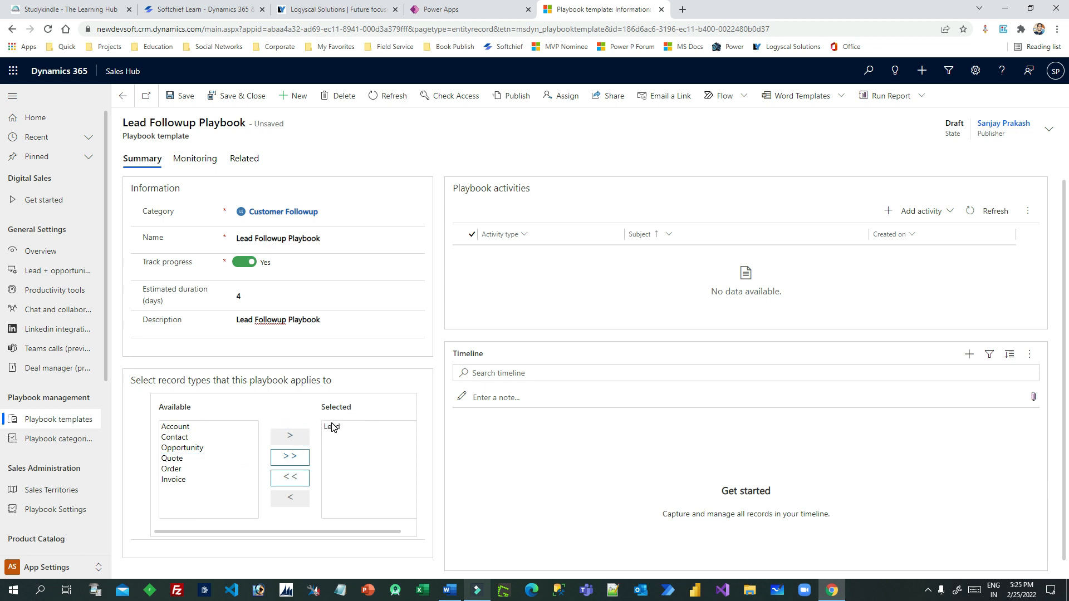
left_click(935, 211)
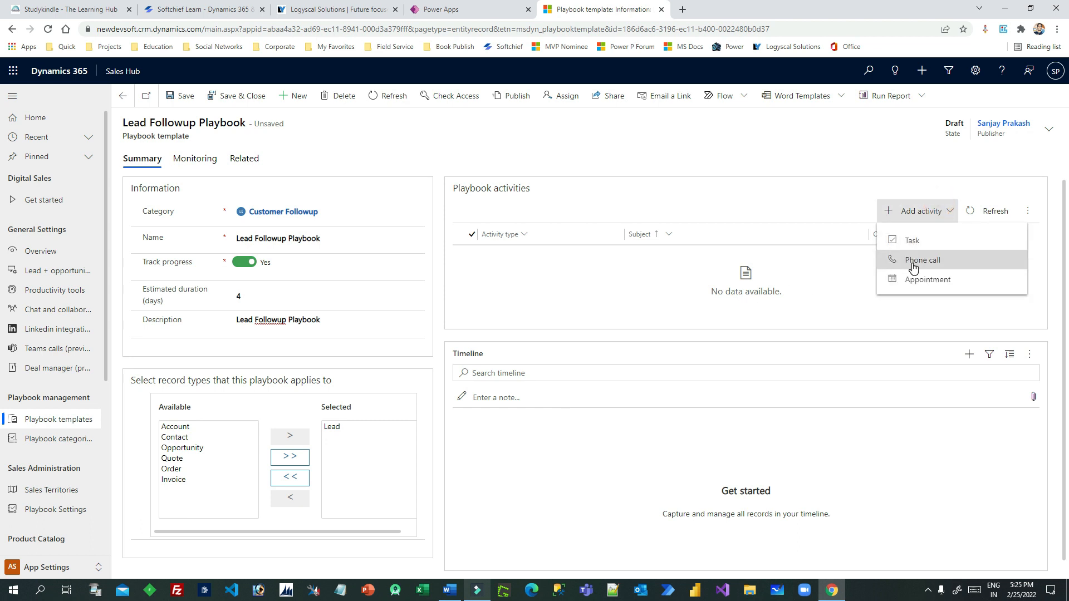
left_click(912, 240)
Give the task the subject 'First follow-up task' and copy it into the description
left_click(876, 109)
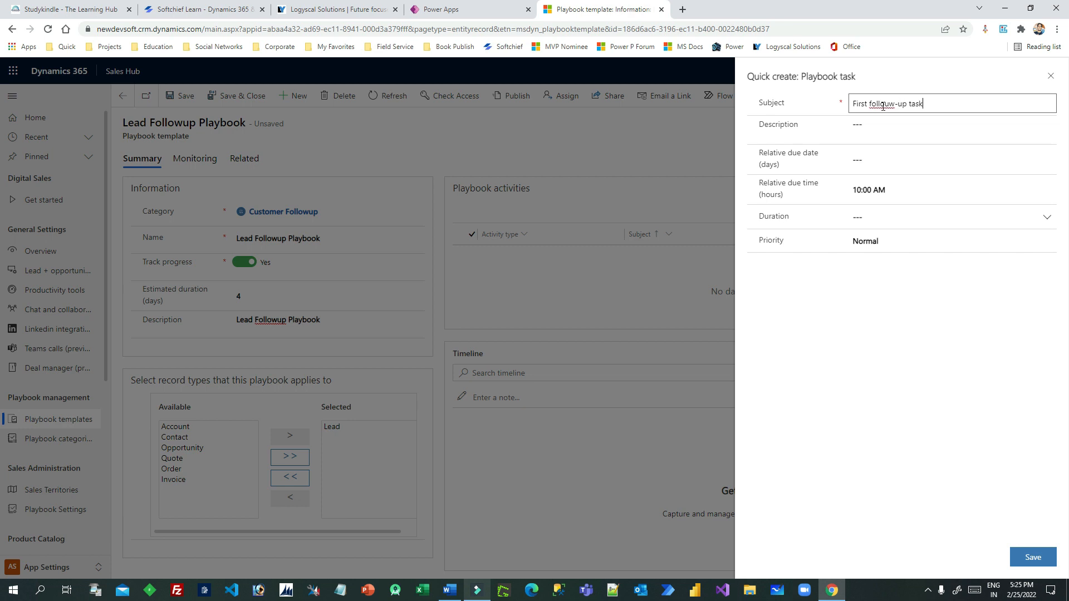
right_click(883, 106)
left_click(909, 112)
left_click(874, 129)
left_click_drag(935, 102, 849, 117)
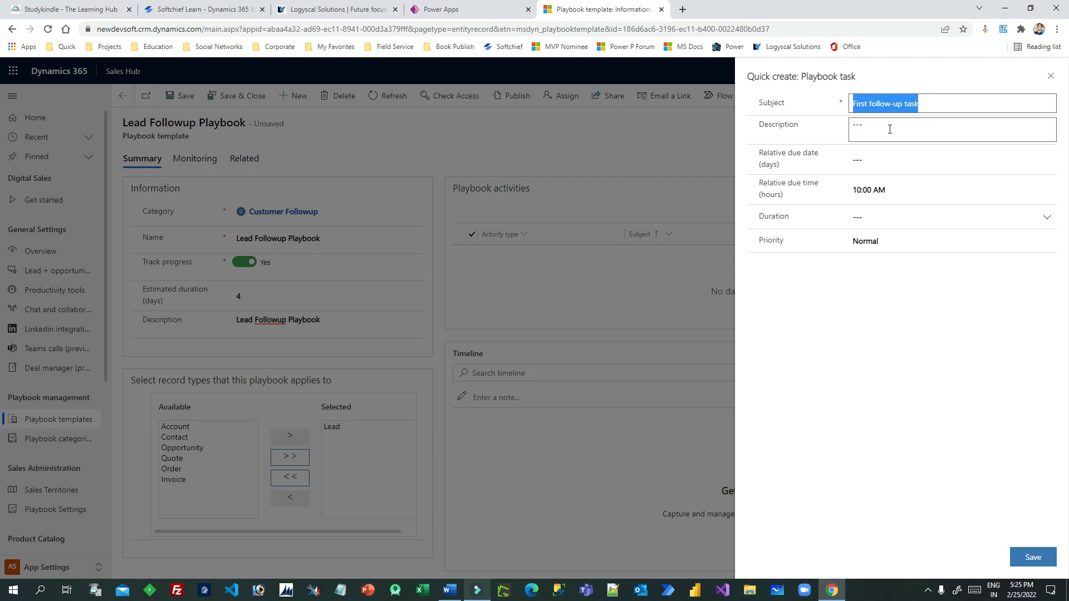
left_click(862, 130)
key("ctrl+v")
left_click(870, 161)
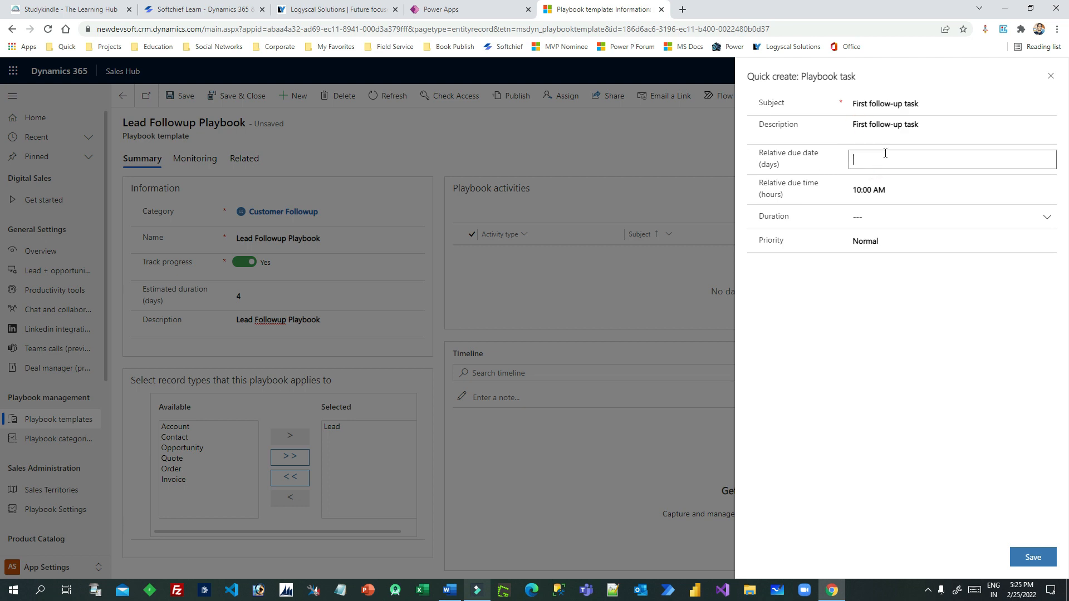
Set the task's relative due date to 1 day and duration to 15 minutes, then save
type("1")
left_click(871, 157)
left_click(909, 219)
left_click(1045, 217)
left_click(881, 255)
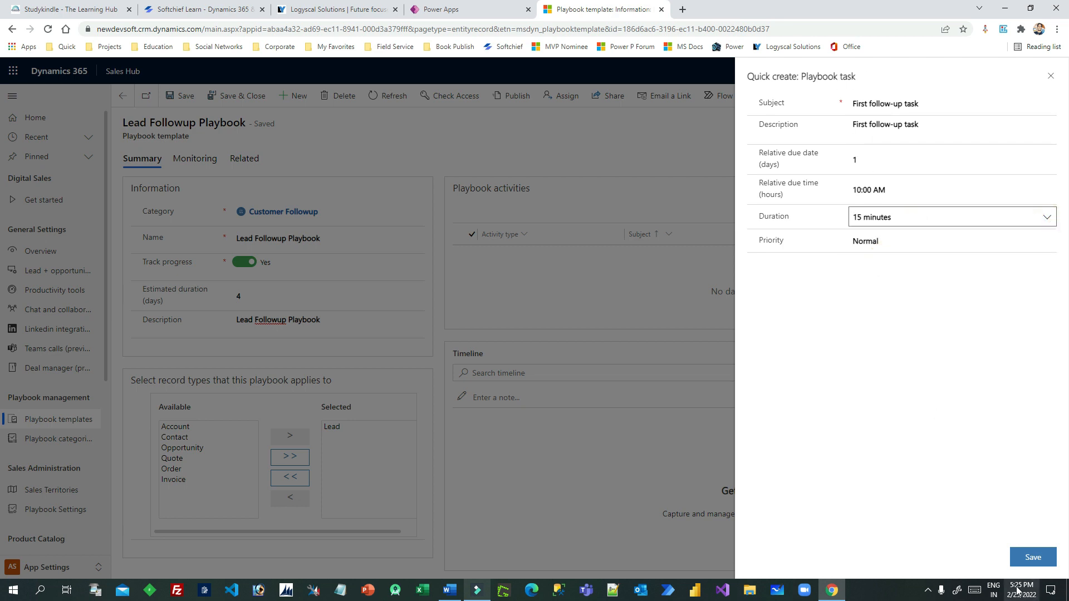
left_click(1031, 556)
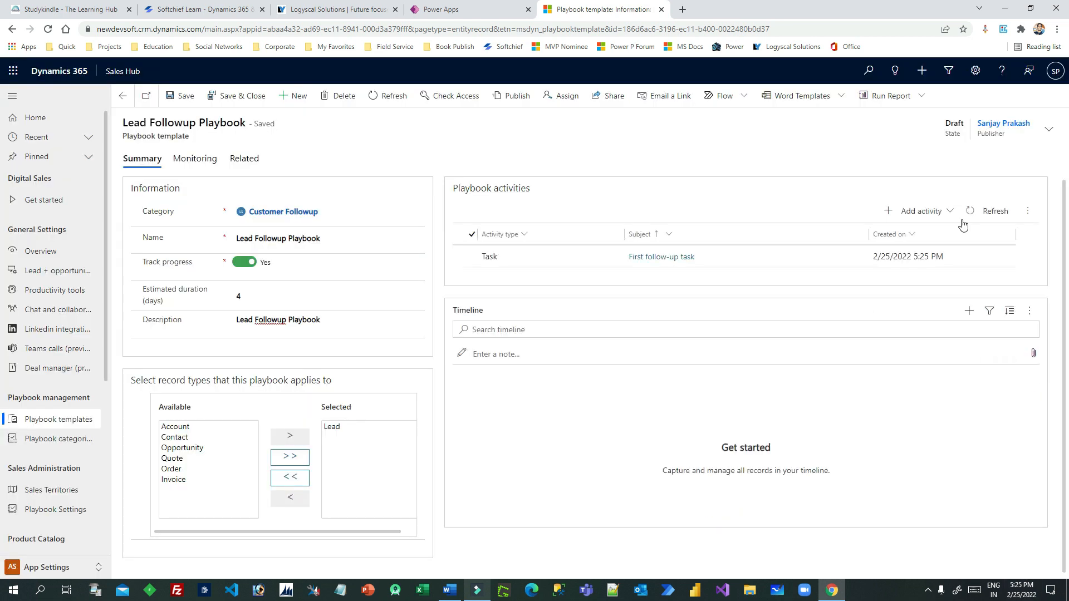
Add a second playbook task with subject and description 'second followup tolead'
left_click(944, 211)
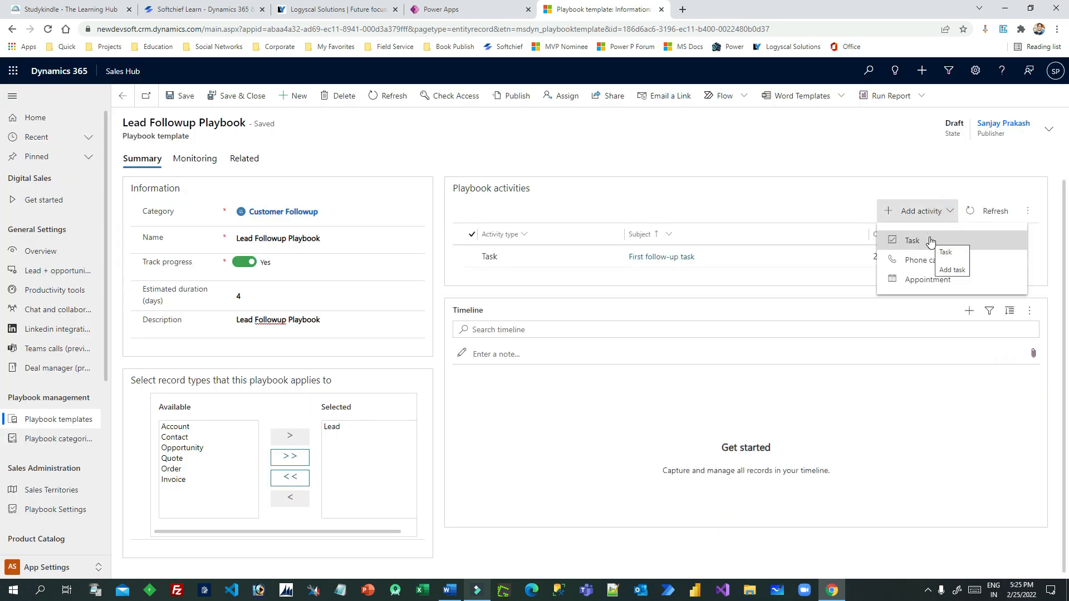
left_click(930, 241)
left_click(884, 105)
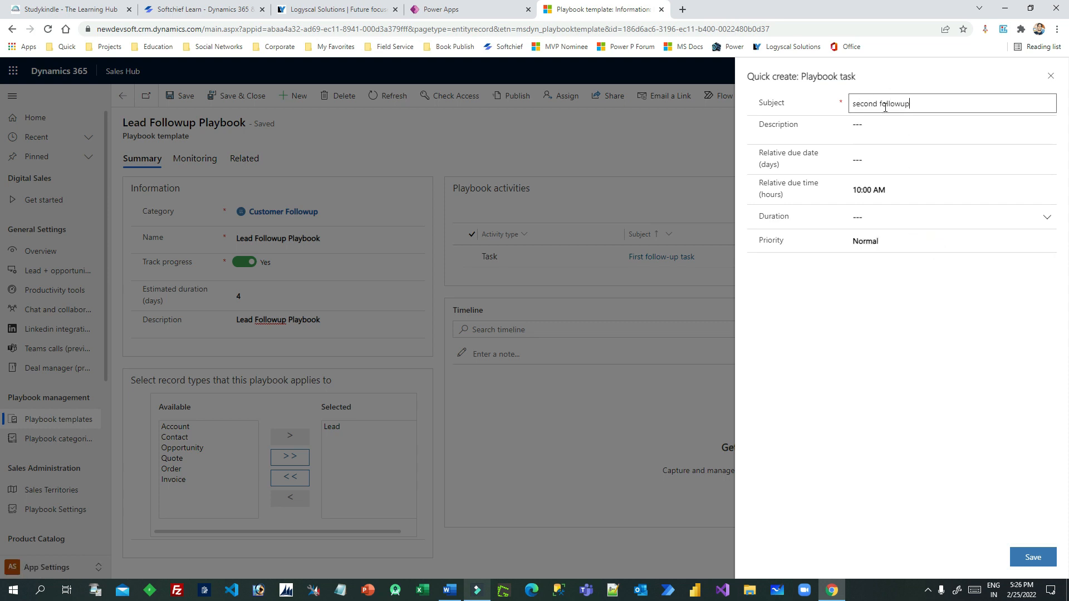
type("second followup tolead")
left_click(874, 133)
left_click(952, 100)
key("ctrl+c")
left_click(875, 126)
key("ctrl+v")
Give the task a 3-day due date and 30-minute duration, save it, and publish the template
left_click(874, 160)
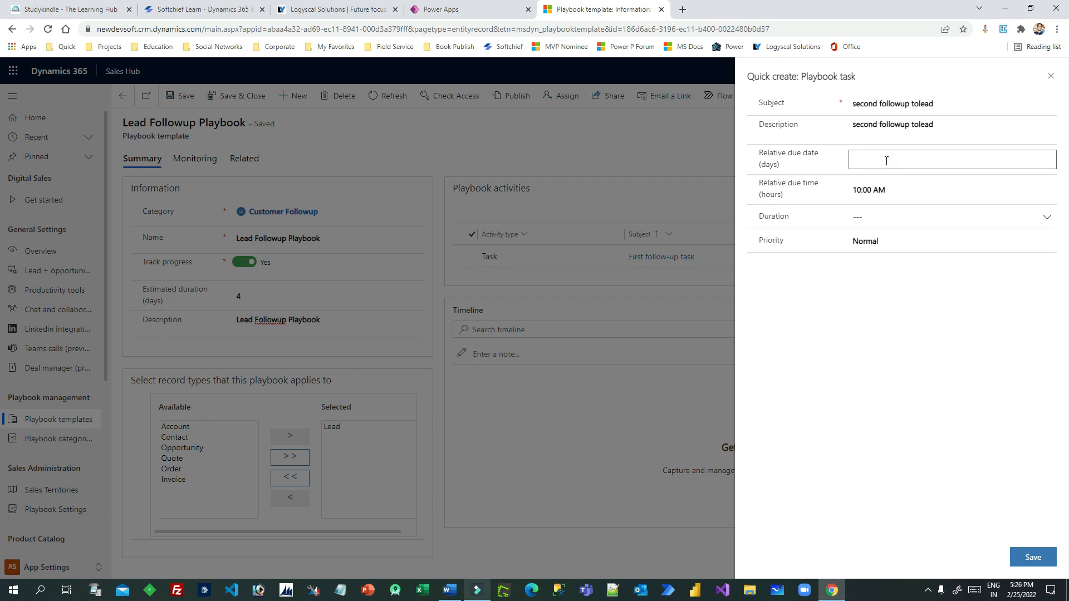
left_click(881, 218)
left_click(1040, 217)
left_click(862, 276)
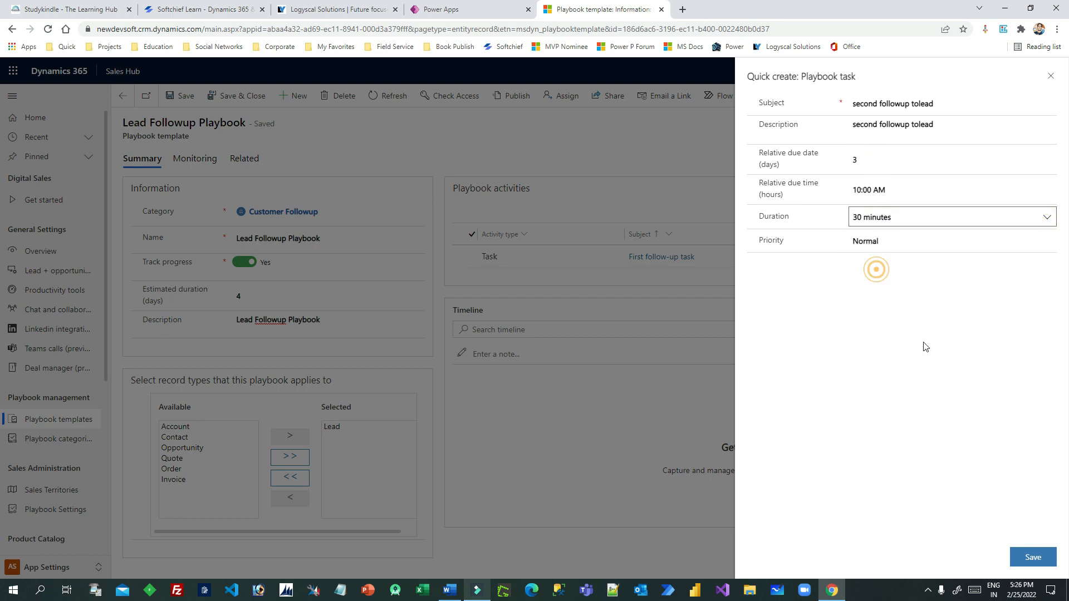
left_click(1031, 557)
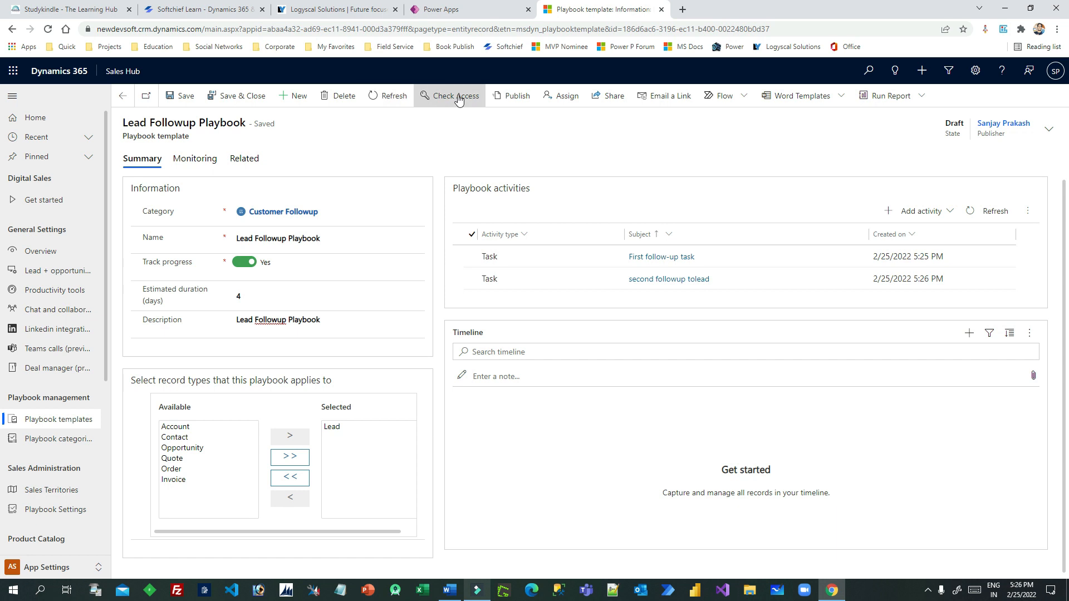
left_click(526, 97)
left_click(556, 378)
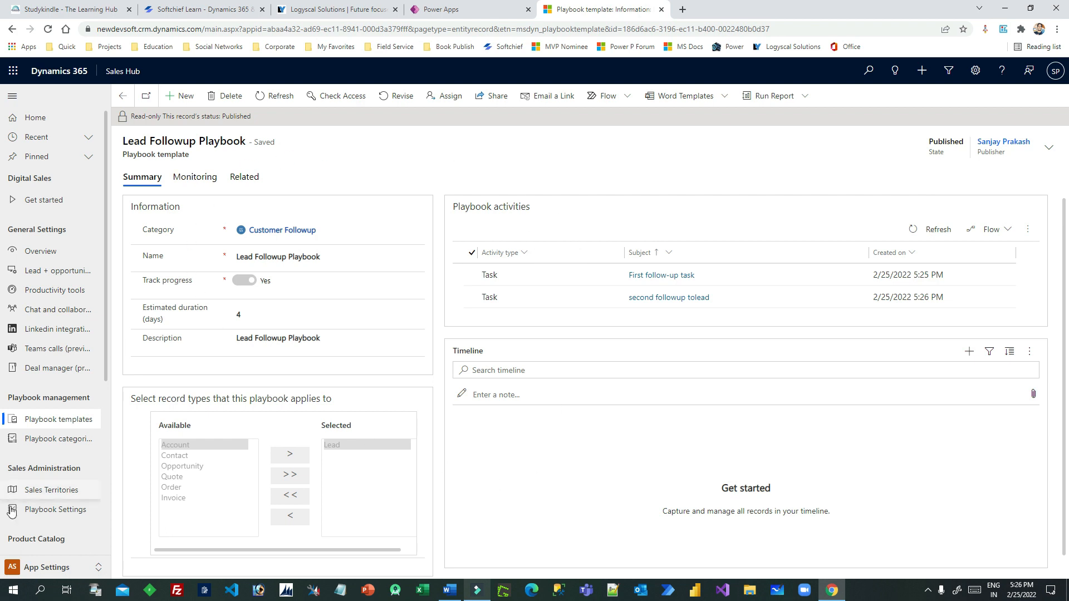
Switch to the Sales area and open the lead requesting 100 laptops
left_click(66, 568)
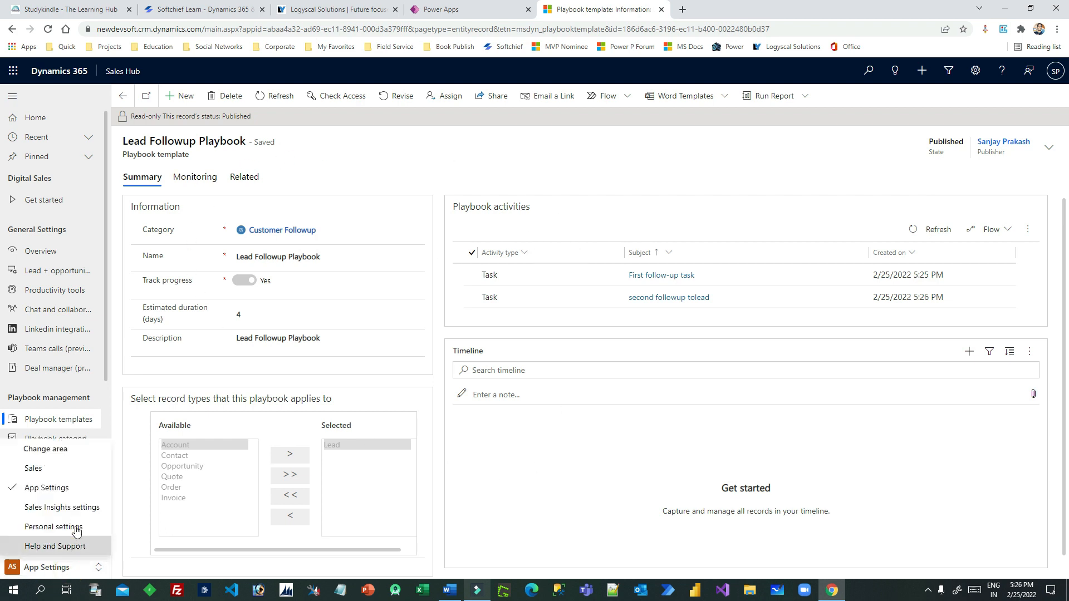
left_click(45, 469)
left_click(34, 362)
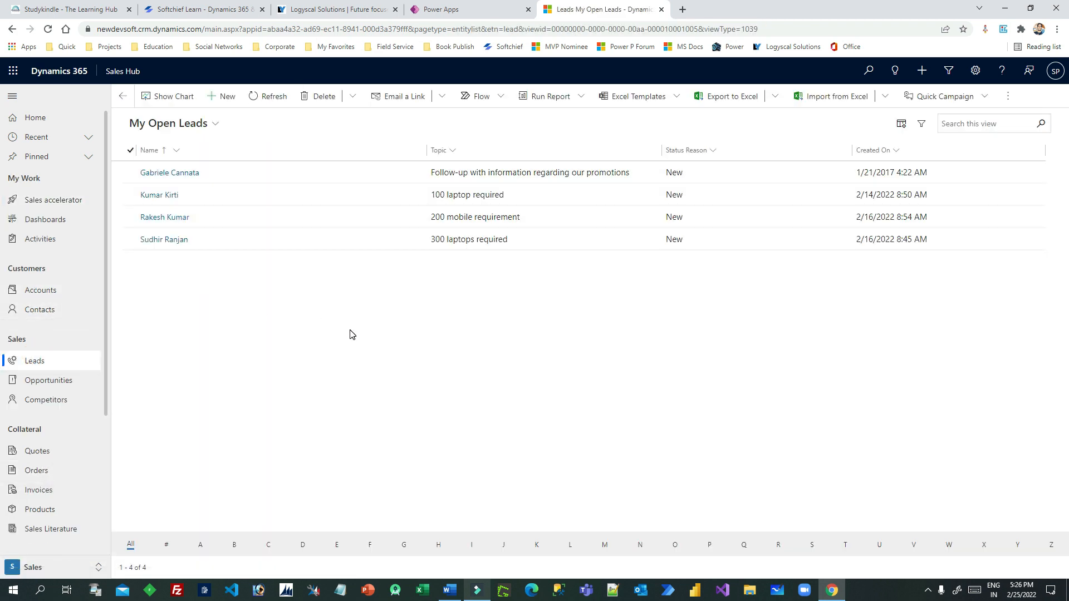
double_click(257, 206)
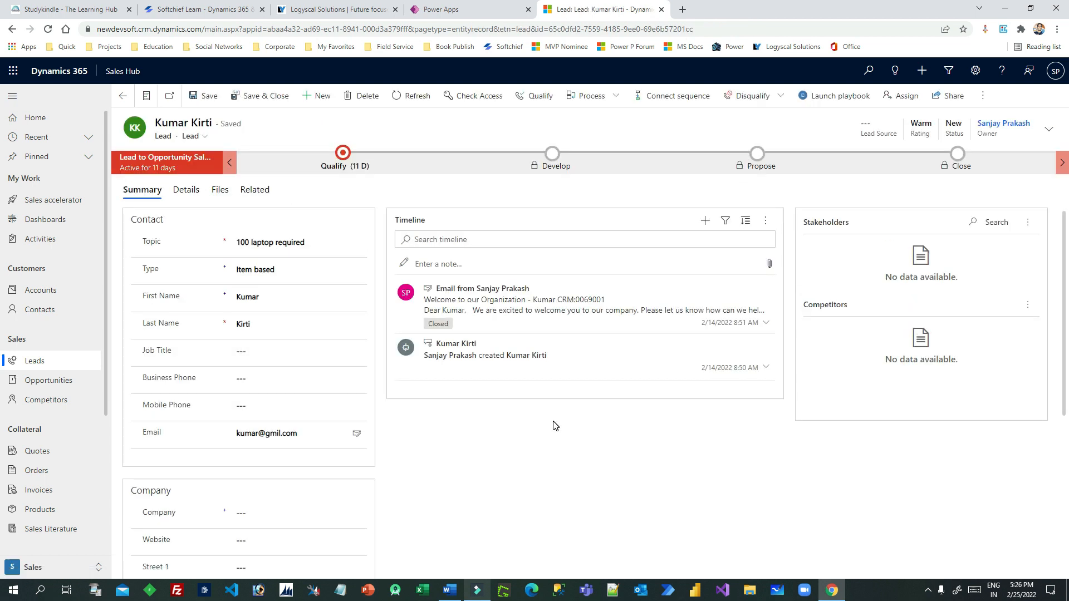
left_click(412, 96)
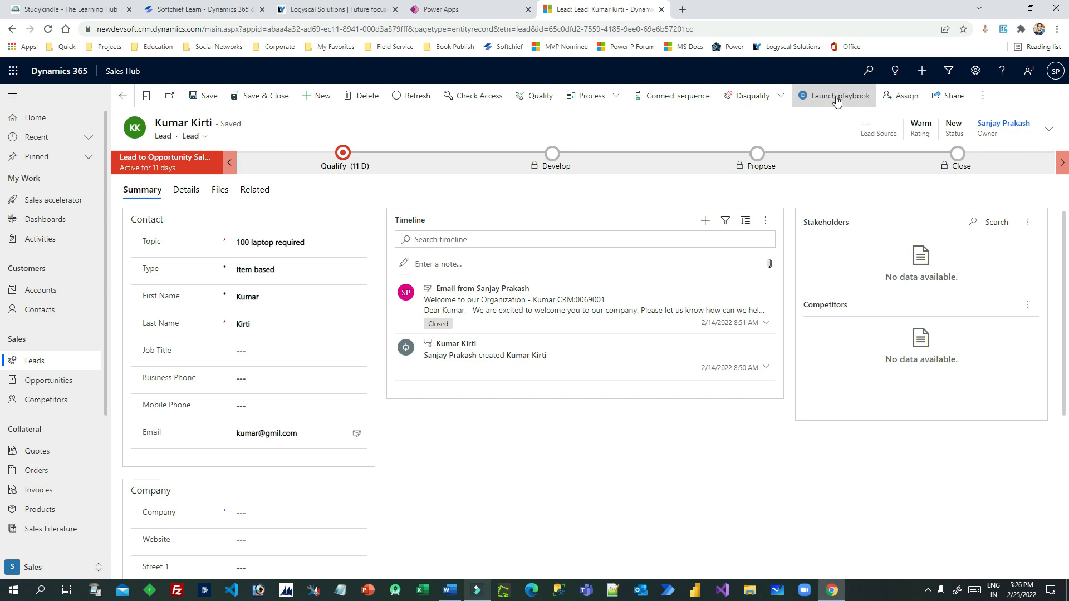
Launch the Lead Followup Playbook on this lead and close the templates dialog
left_click(840, 96)
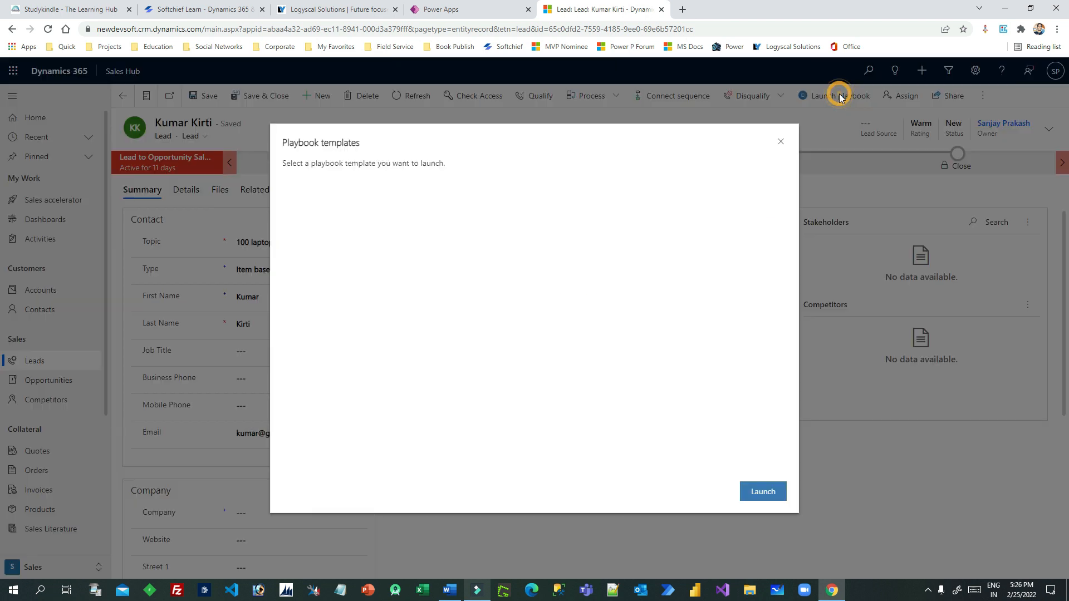
left_click(300, 235)
left_click(762, 493)
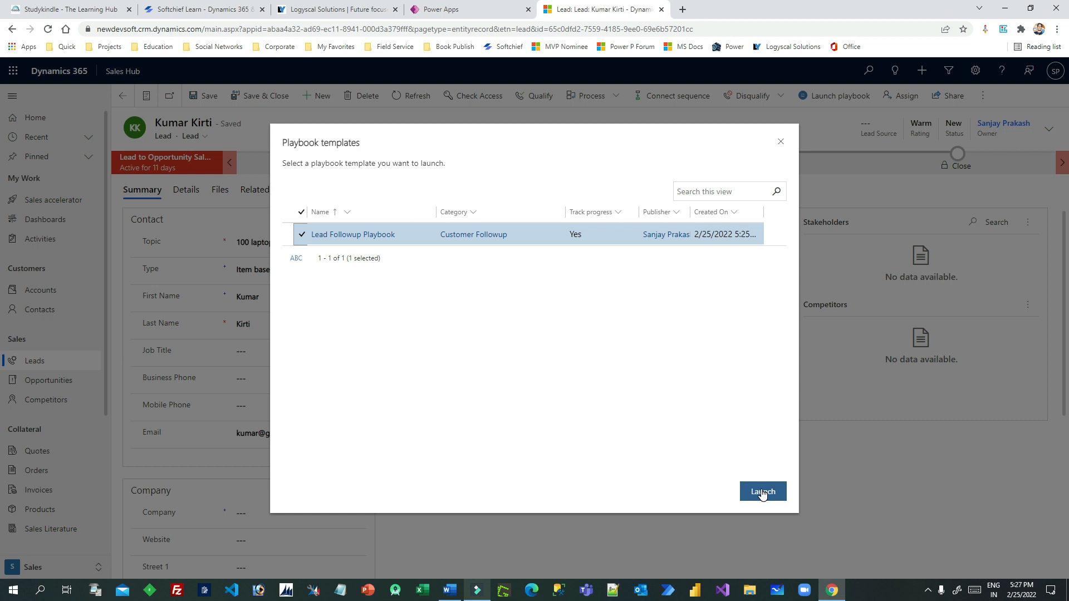
left_click(780, 142)
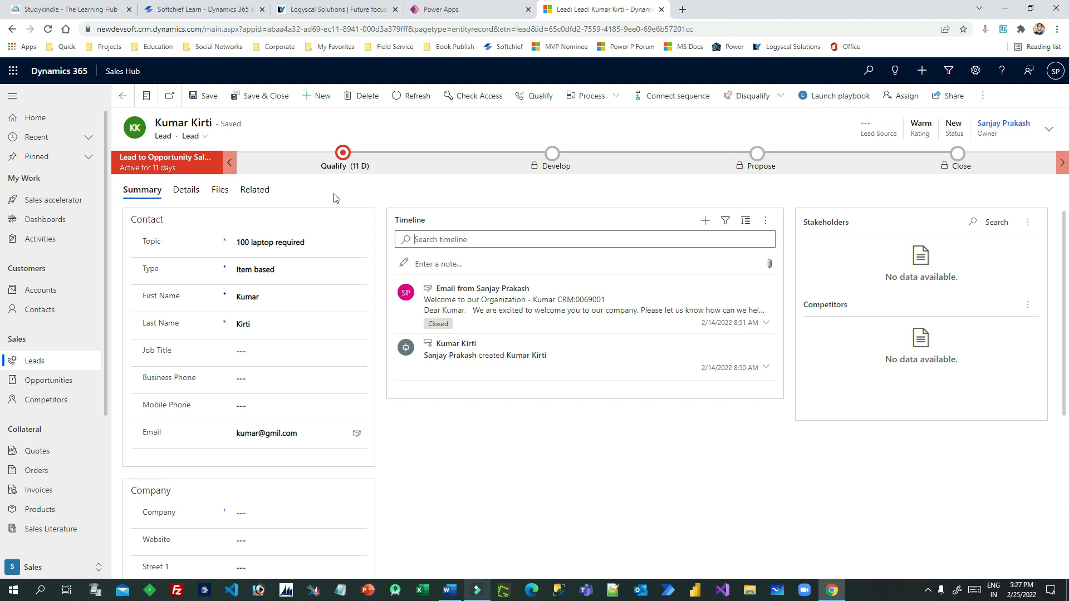
Inspect the lead's Qualify stage fields, including the existing contact lookup
left_click(343, 154)
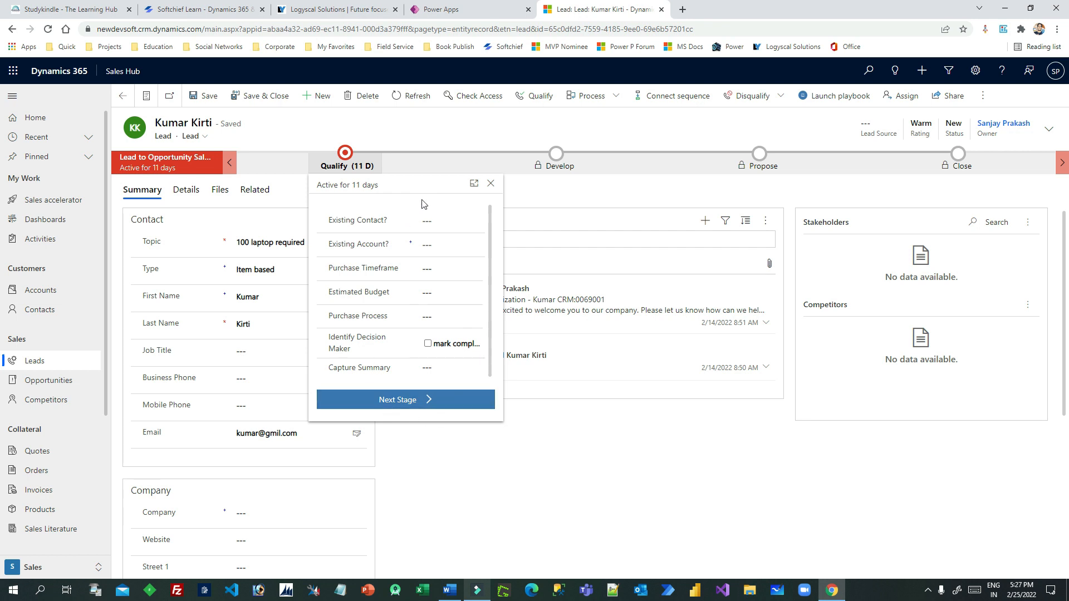
left_click(568, 444)
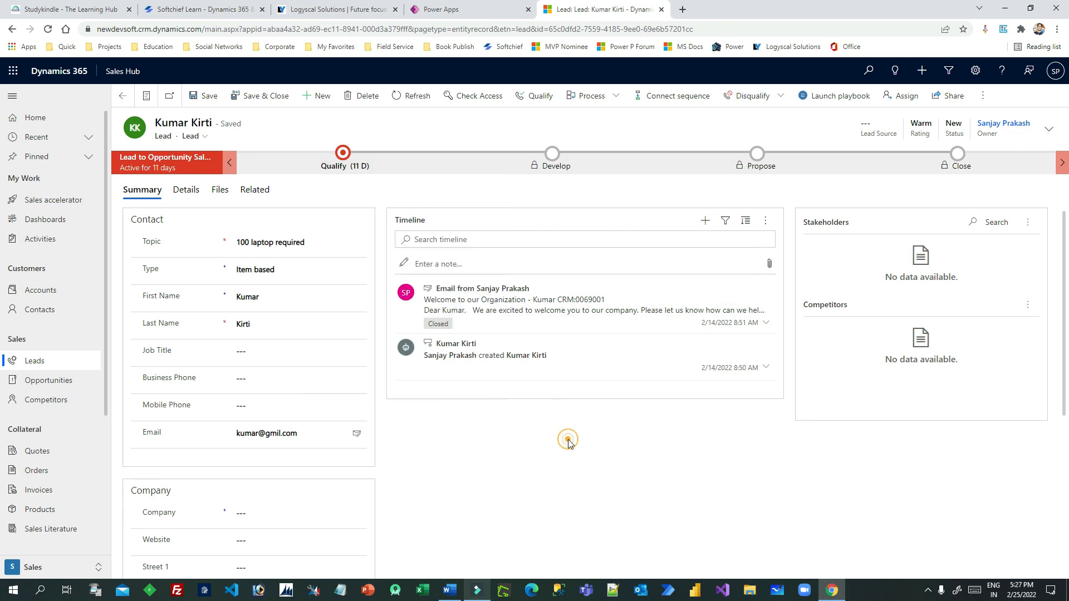
left_click(343, 153)
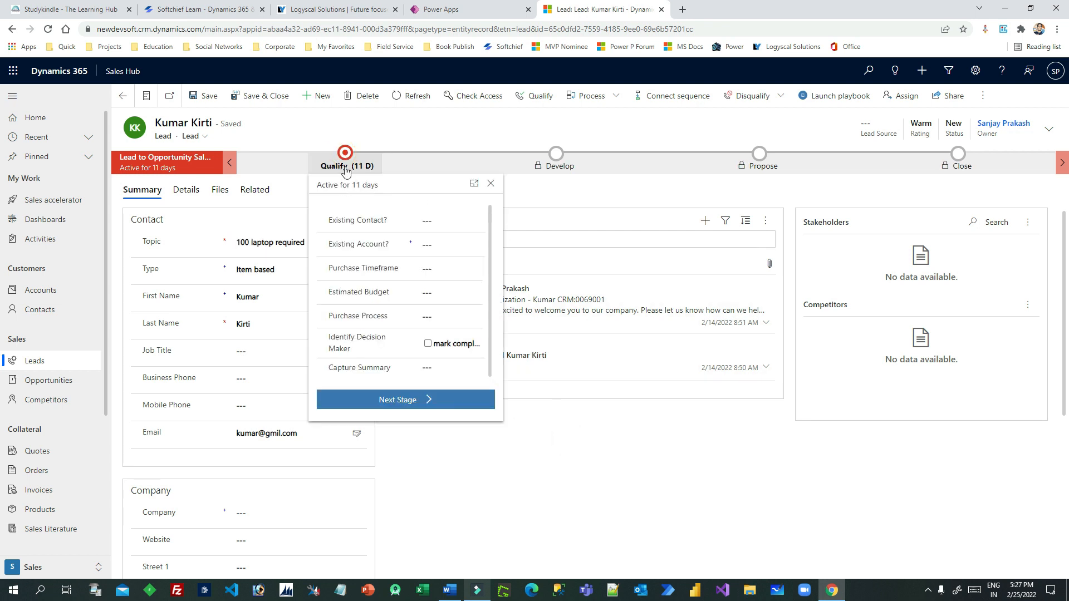
left_click(432, 220)
left_click(436, 220)
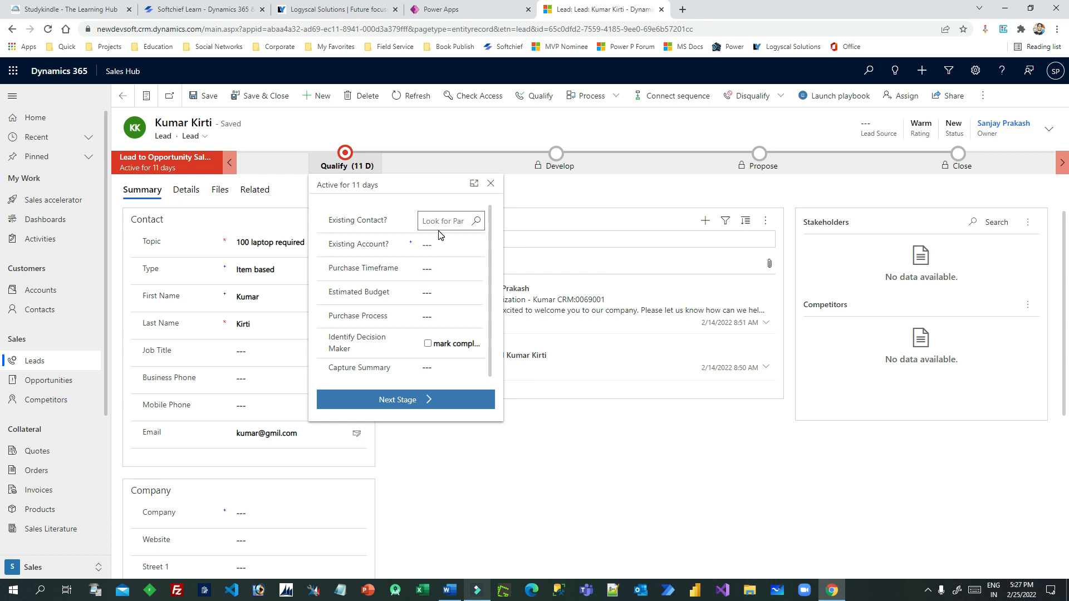
left_click(440, 220)
left_click(400, 222)
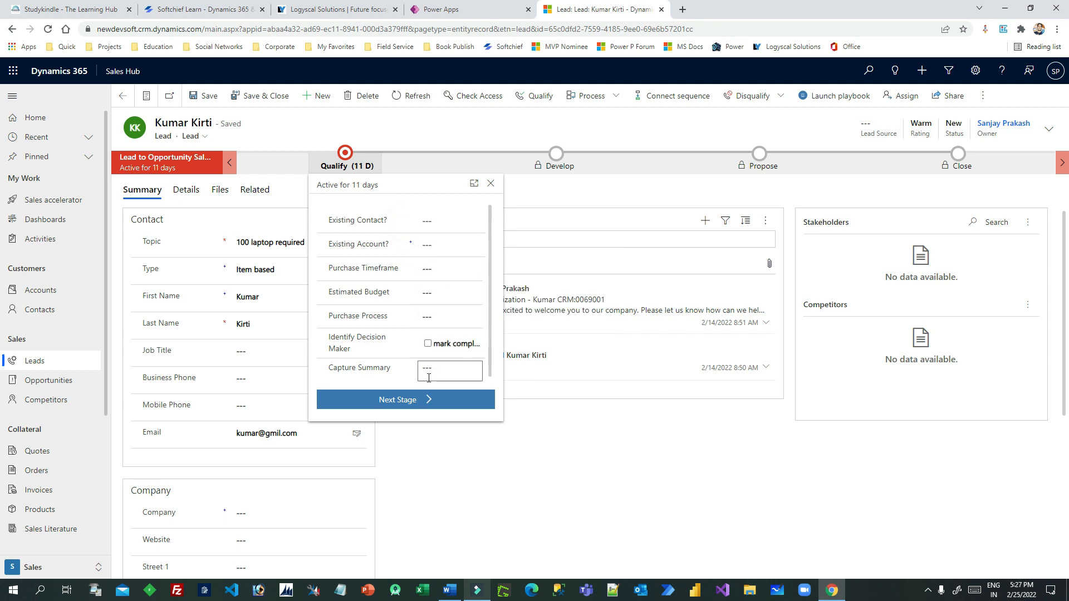
Try Next Stage, close the Qualify panel, refresh, and return to My Open Leads
left_click(404, 411)
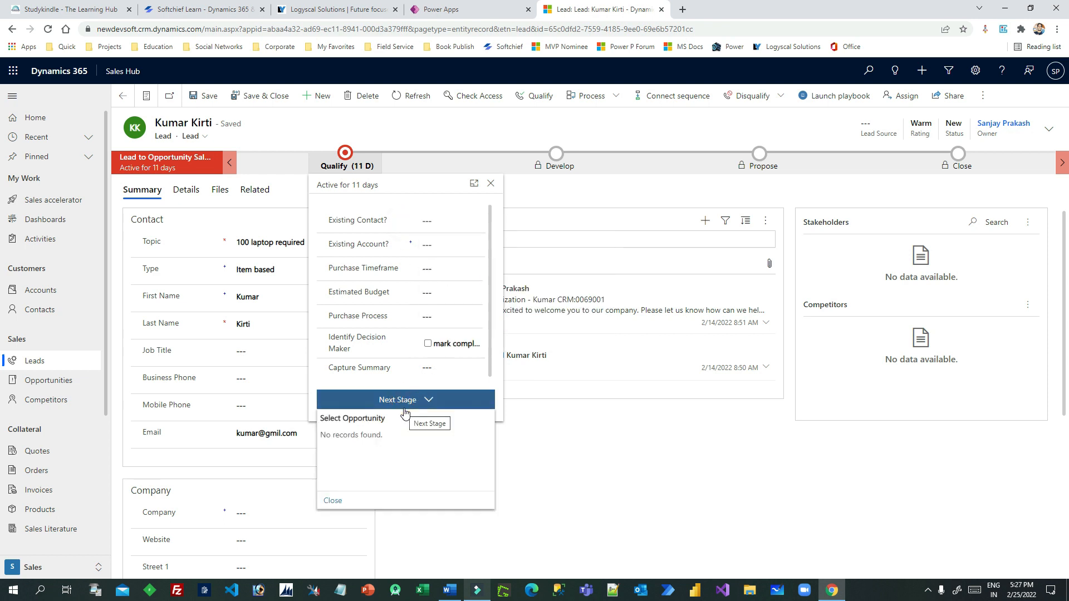
left_click(568, 496)
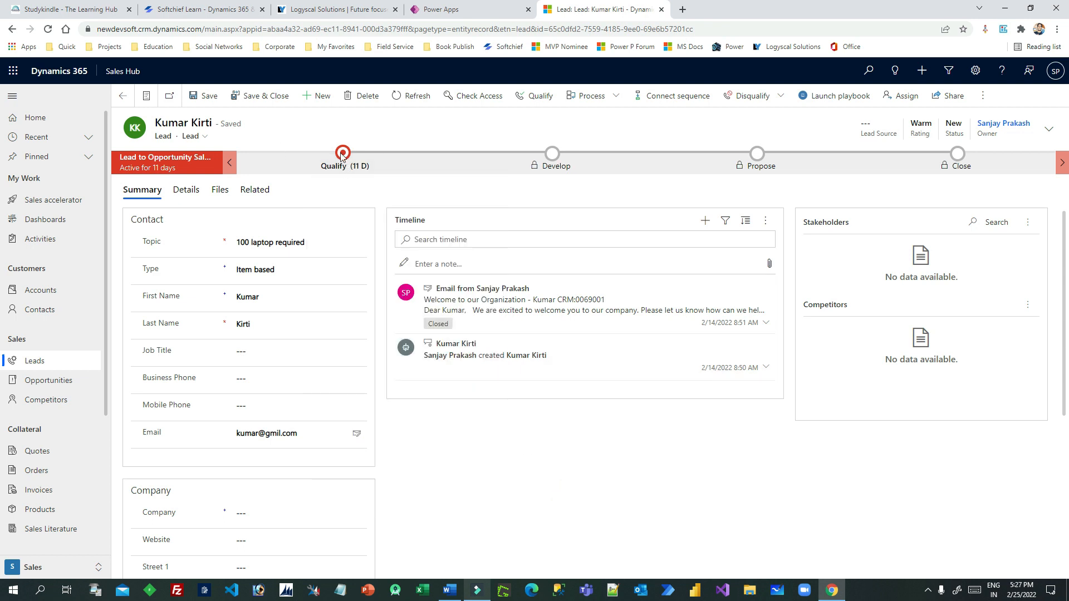
left_click(410, 96)
left_click(122, 95)
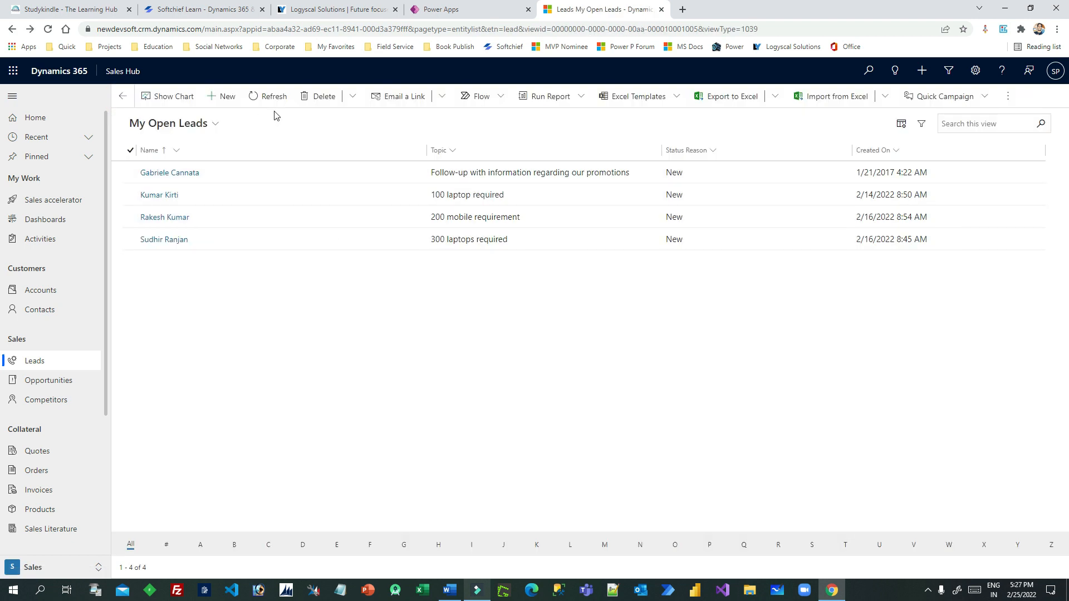
Open a blank New Lead form, view its Qualify stage fields, then go to Power Apps
left_click(223, 96)
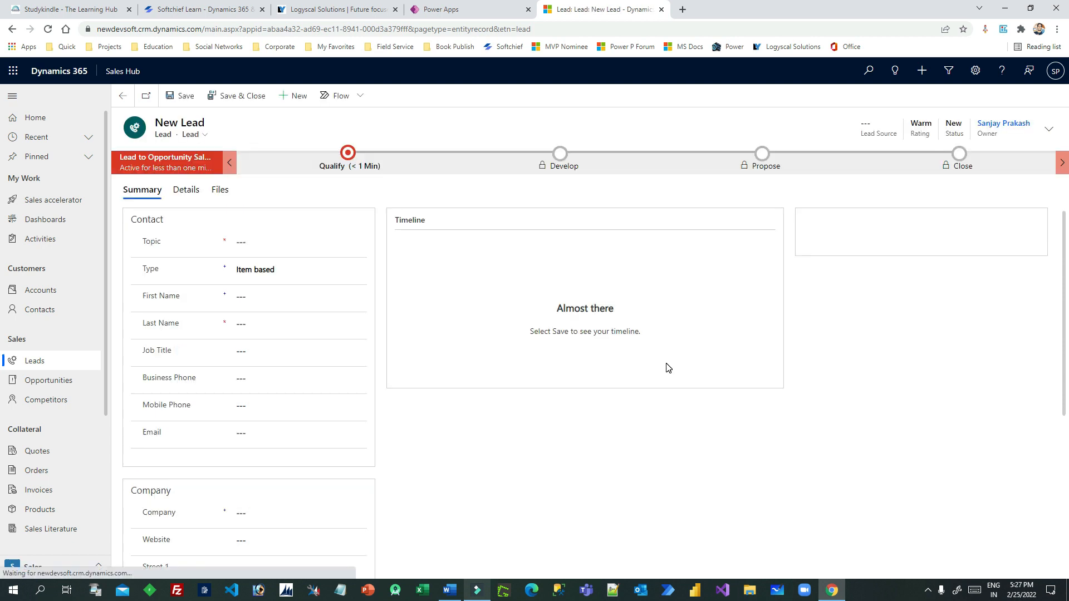
left_click(347, 154)
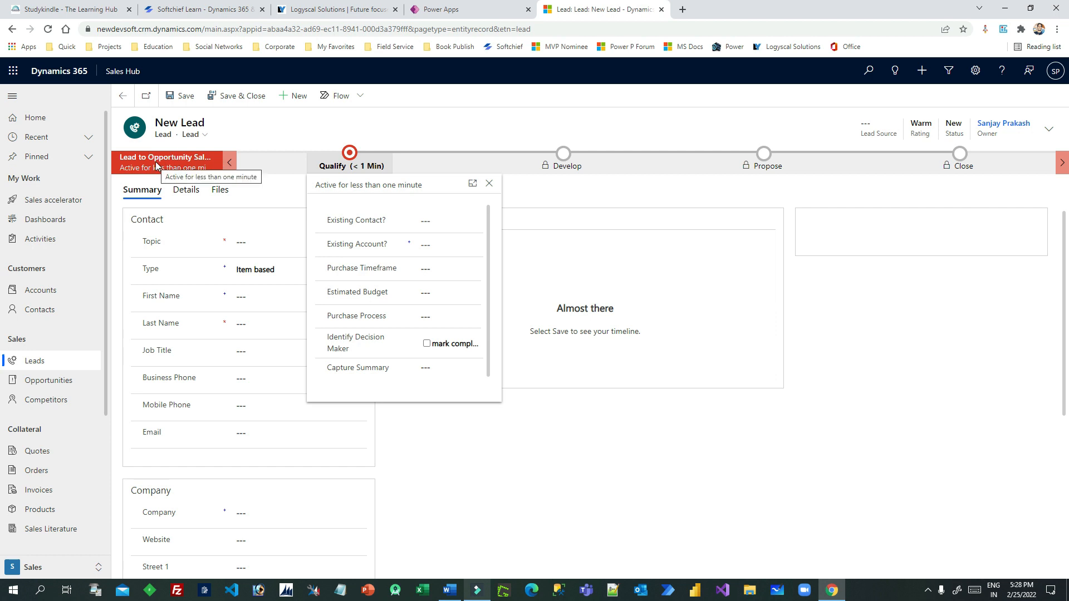
left_click(492, 11)
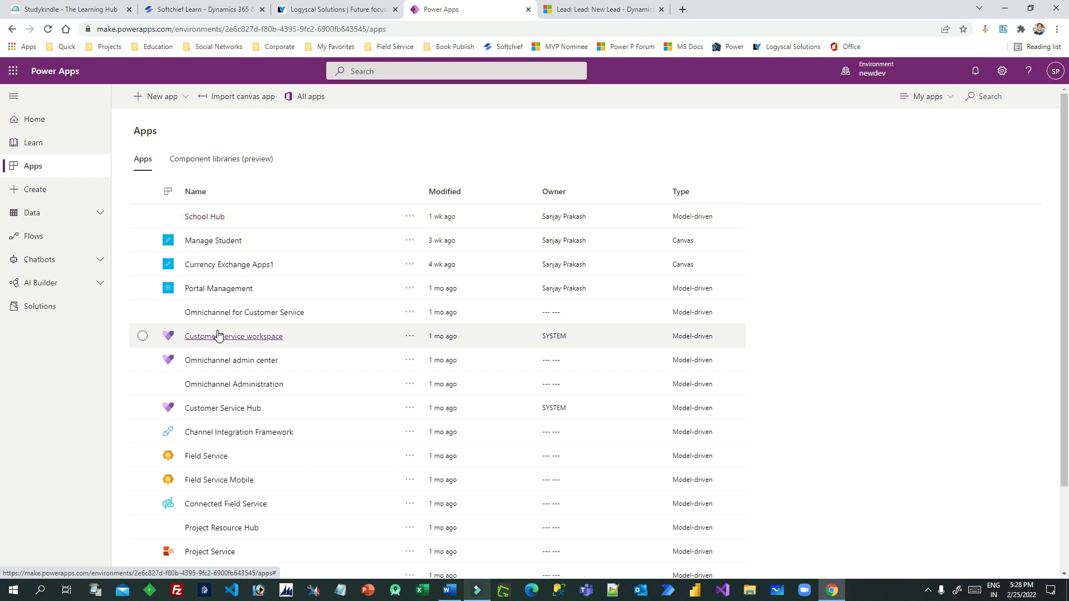
Edit the Sales Hub app and open Lead to Opportunity Sales Process from its Business Process Flows
scroll(220, 356, "down", 2)
left_click(408, 498)
mouse_move(492, 294)
left_click(440, 295)
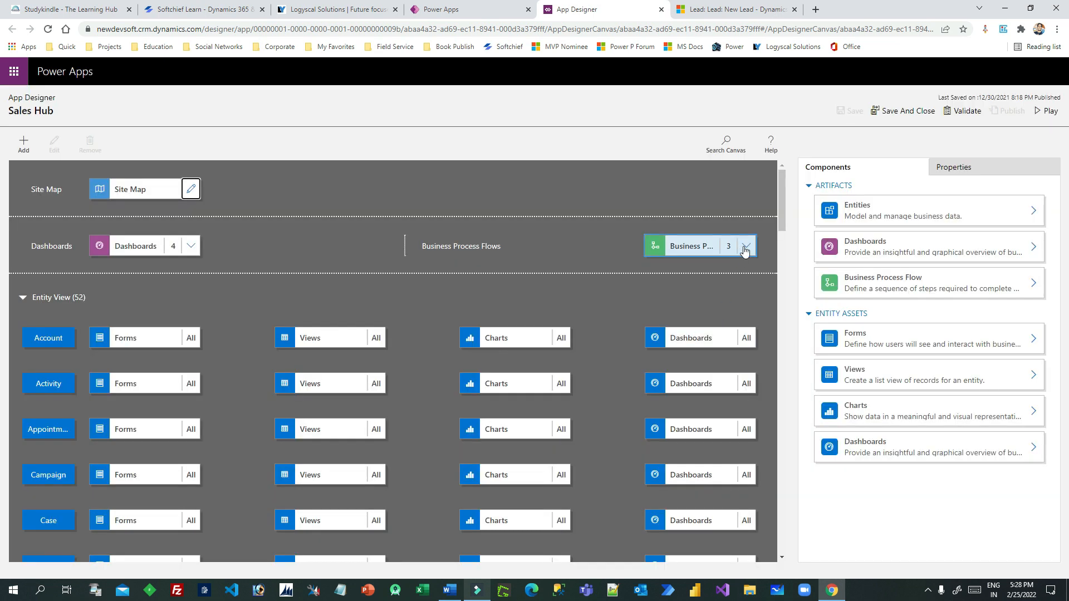
left_click(745, 245)
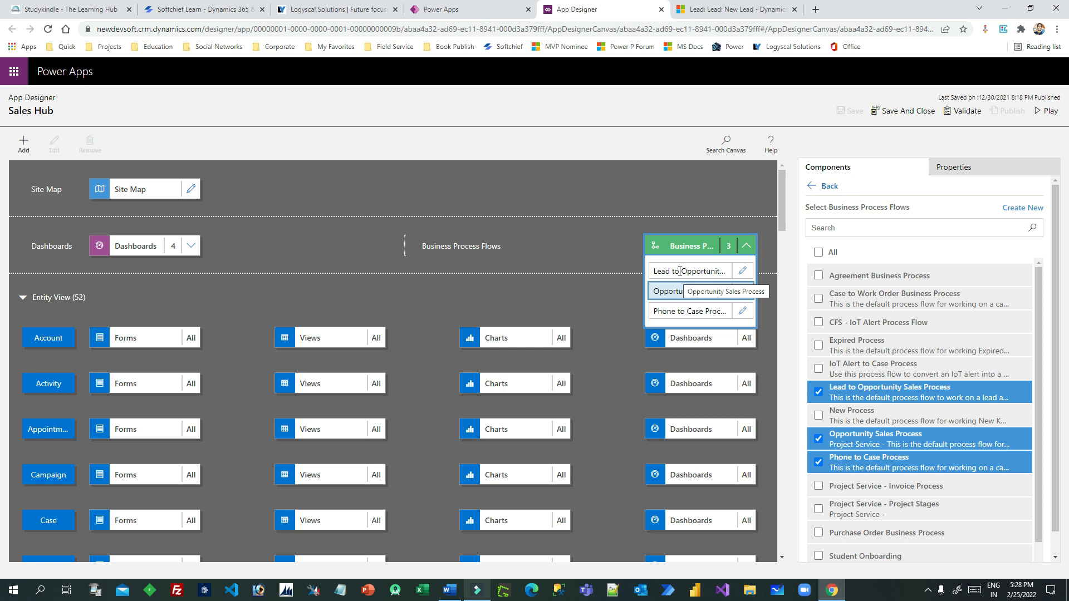
left_click(742, 270)
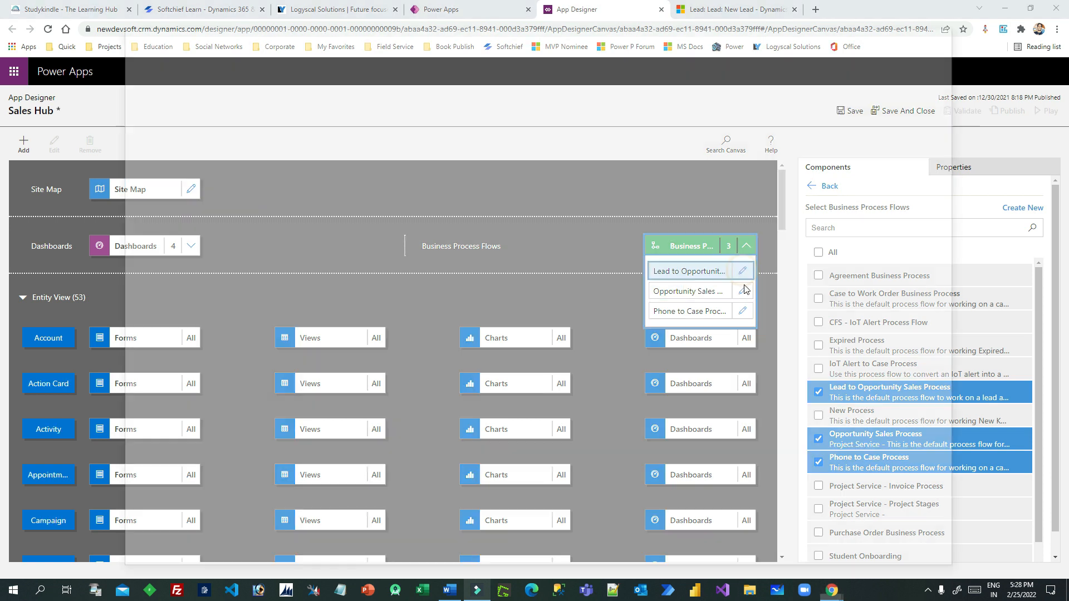
left_click_drag(750, 28, 747, 17)
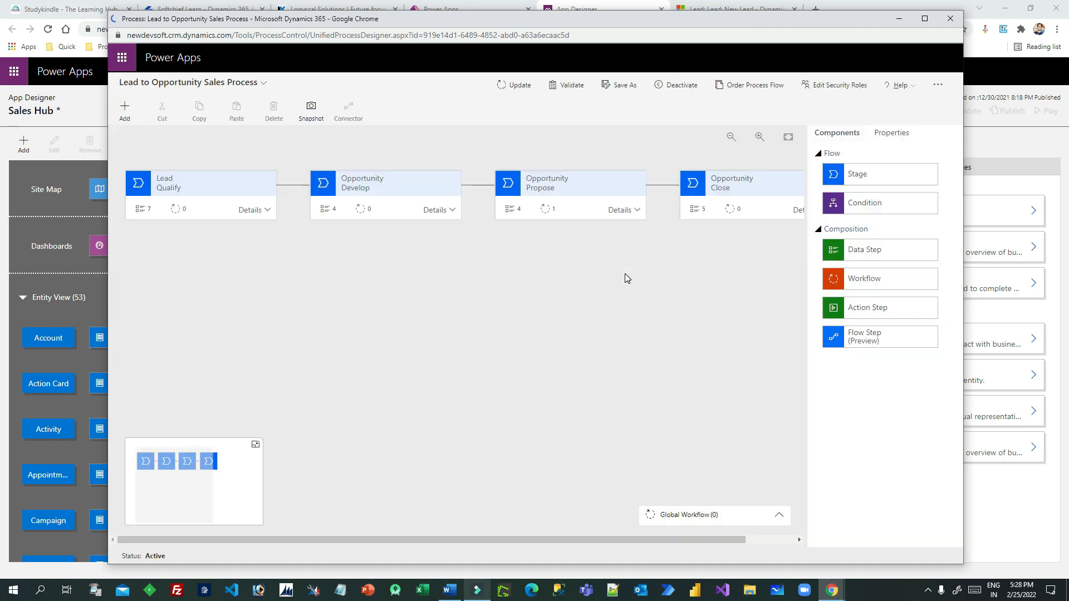
Add a Workflow component to the Lead Qualify stage triggered on Stage Entry
left_click(924, 19)
left_click(158, 197)
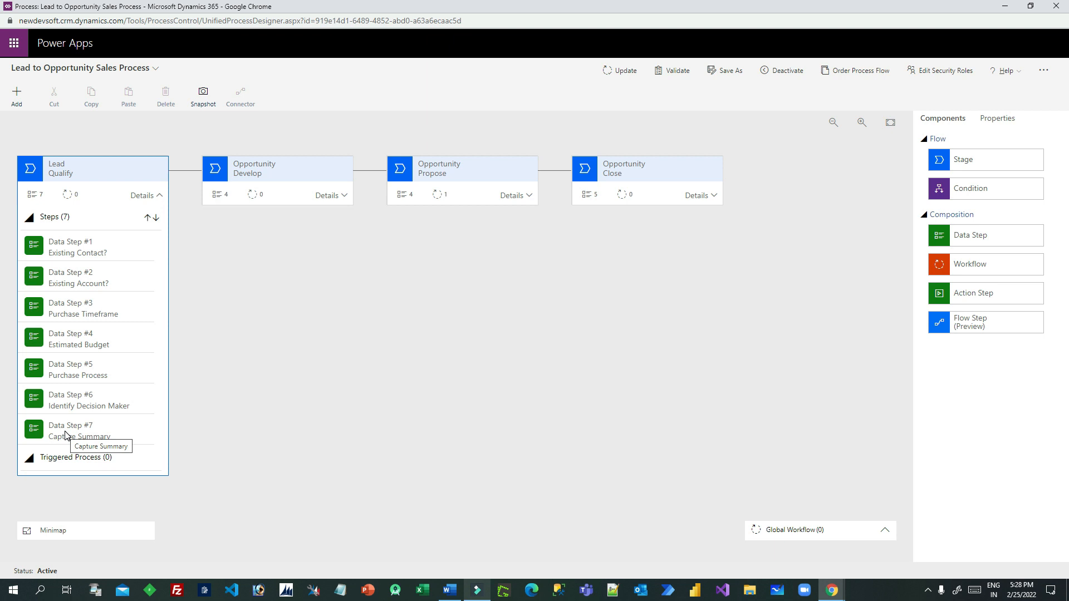
left_click_drag(984, 266, 48, 469)
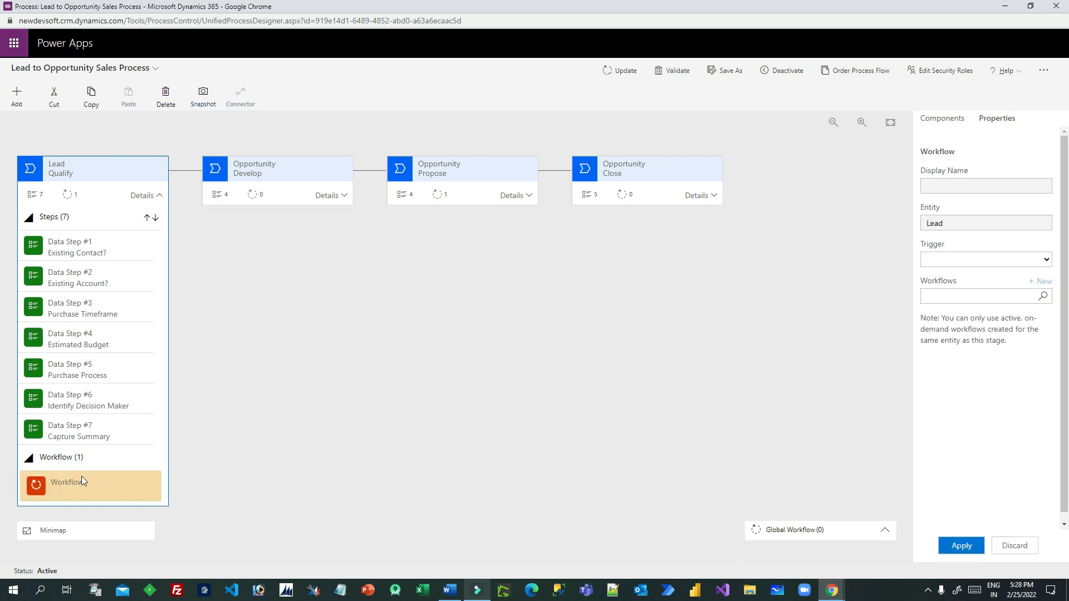
left_click(988, 263)
left_click(966, 273)
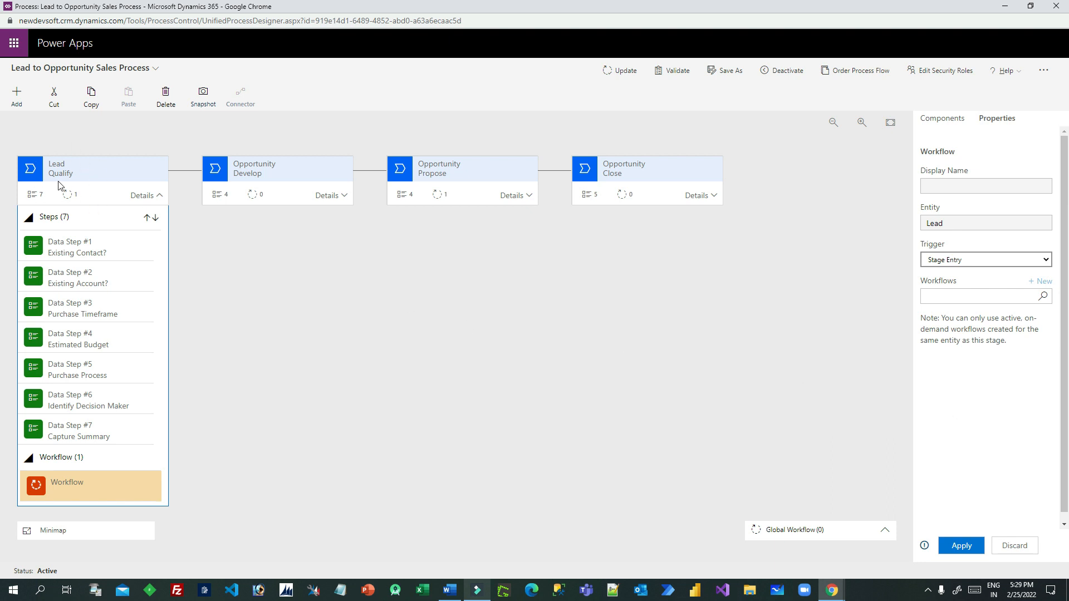
Check the available on-demand workflows, then start creating a new workflow
left_click(981, 291)
left_click(1042, 296)
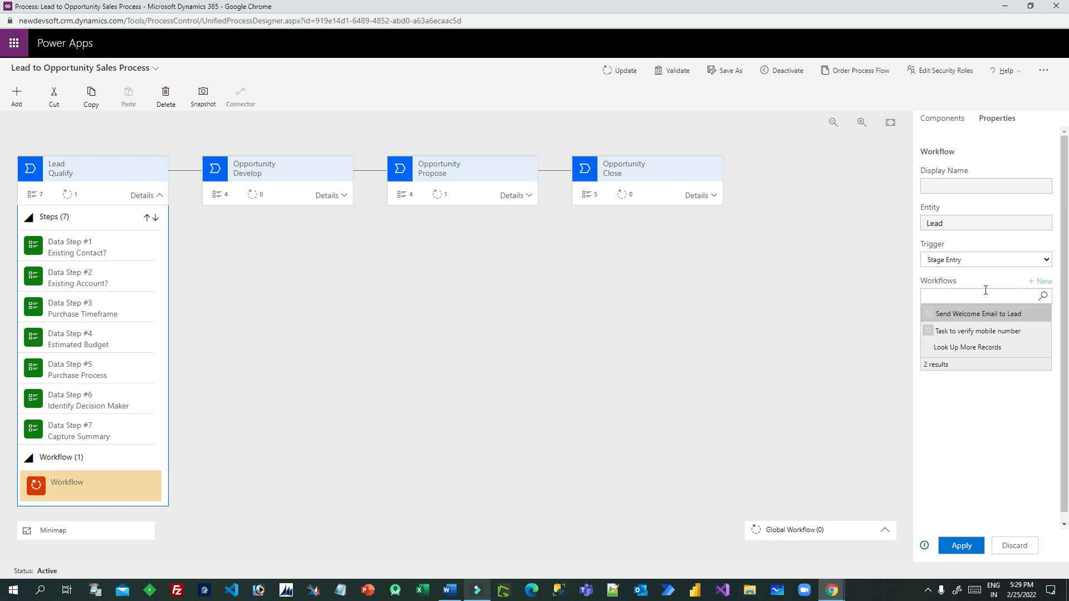
left_click(1004, 412)
left_click(1044, 285)
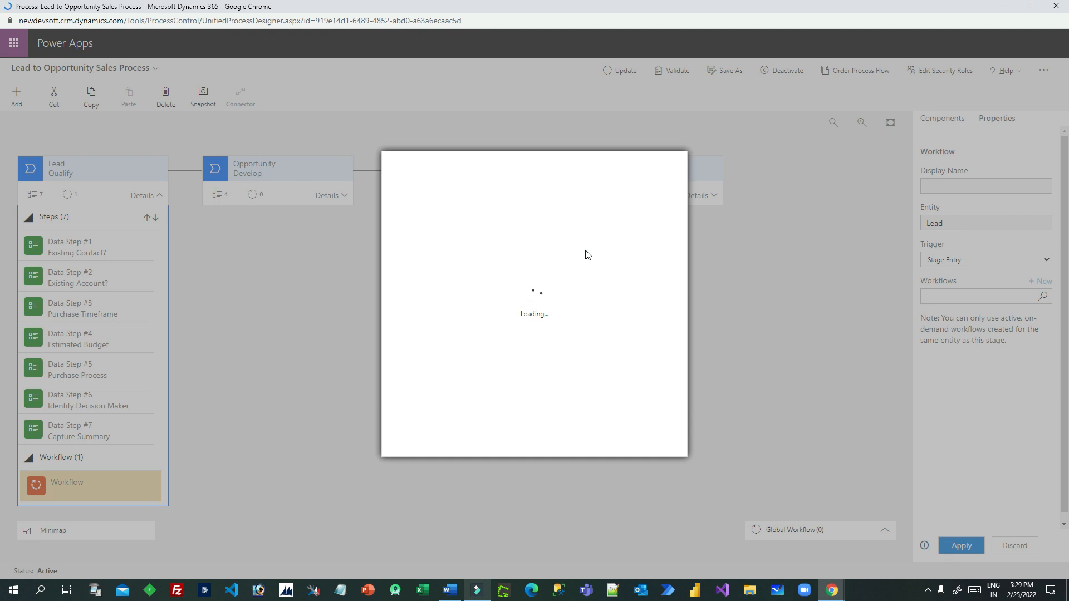
Create a new blank Workflow process named 'Launch Lead Playbook' for the Lead entity
left_click(478, 200)
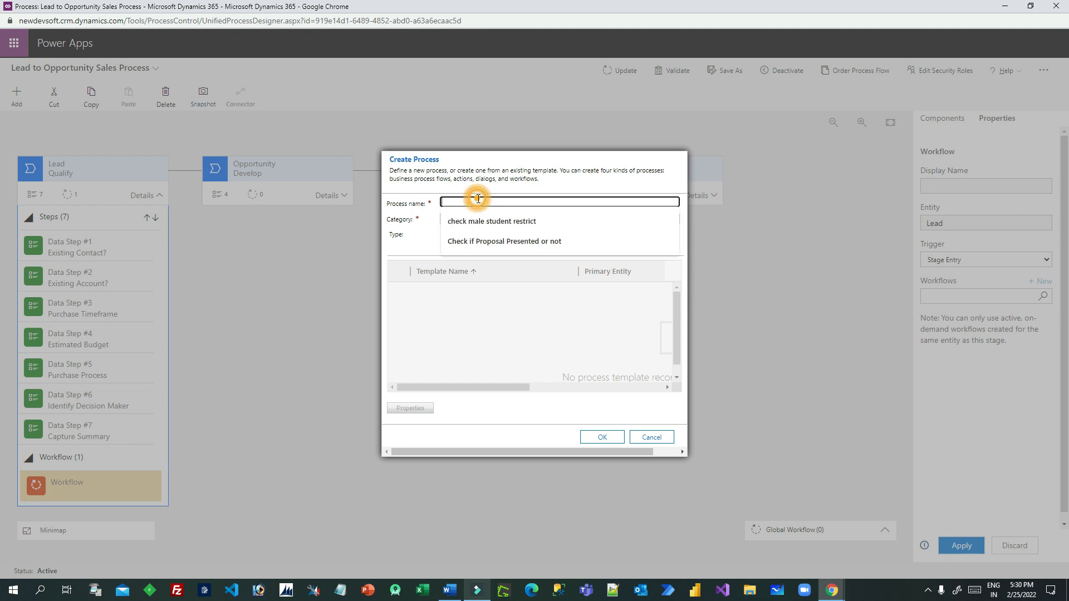
type("Launch Lead Playbook")
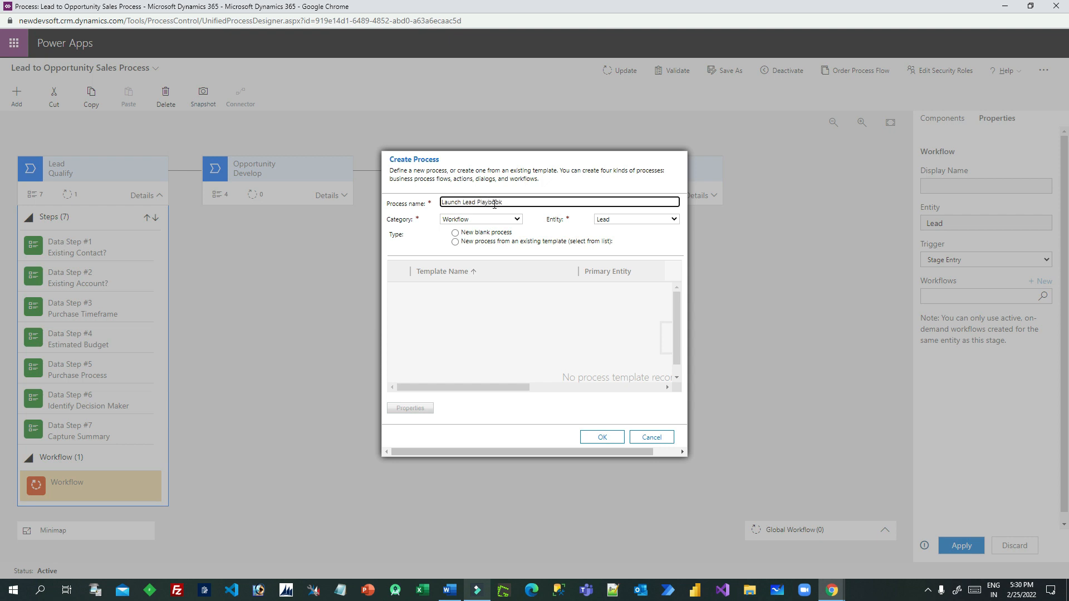
left_click_drag(541, 204, 415, 211)
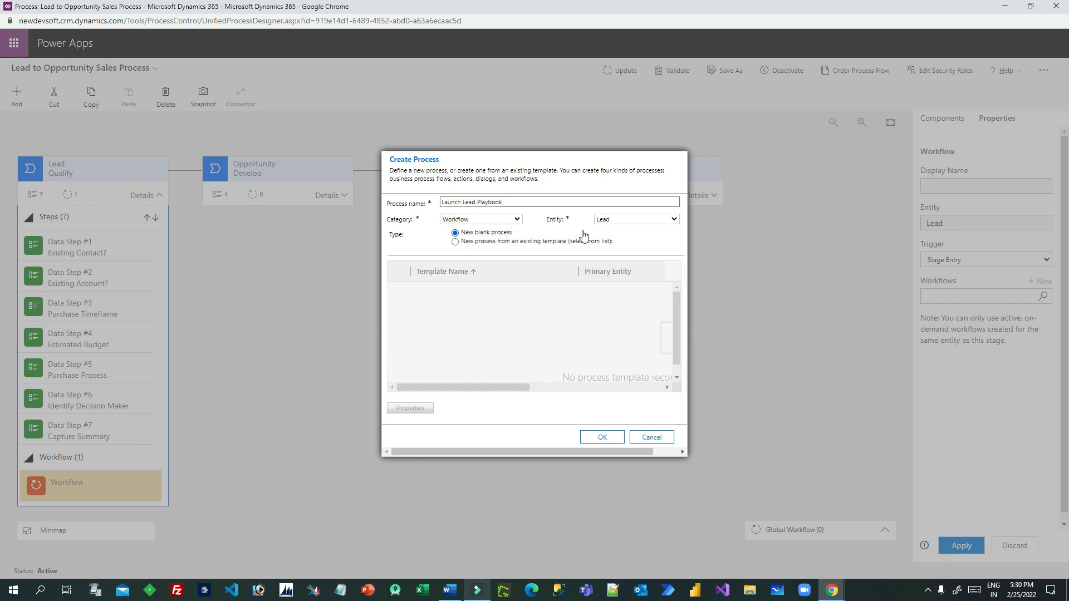
left_click(607, 223)
scroll(635, 250, "up", 2)
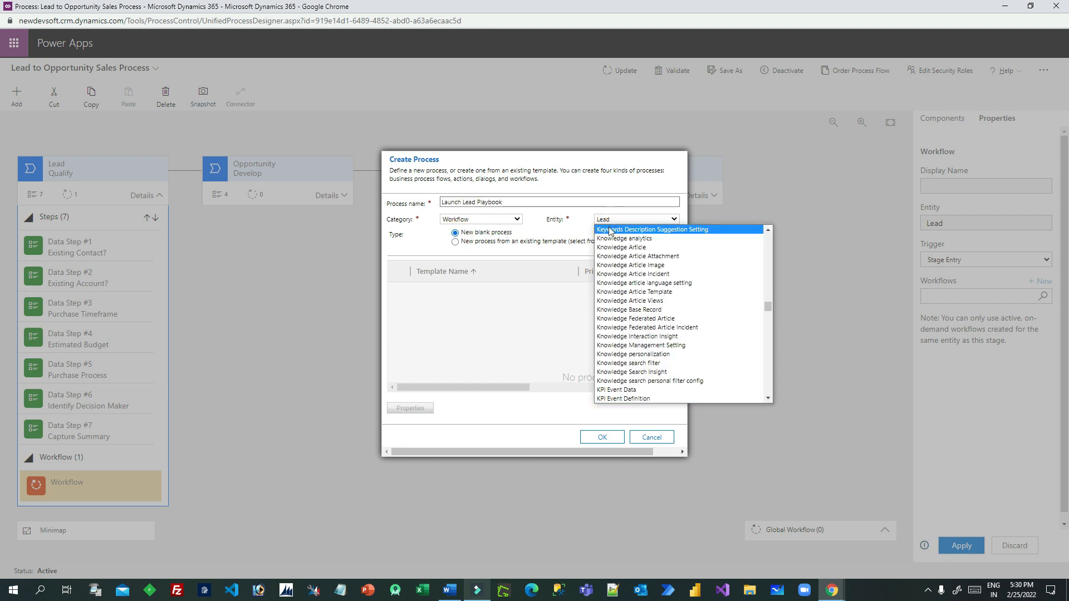
left_click(560, 219)
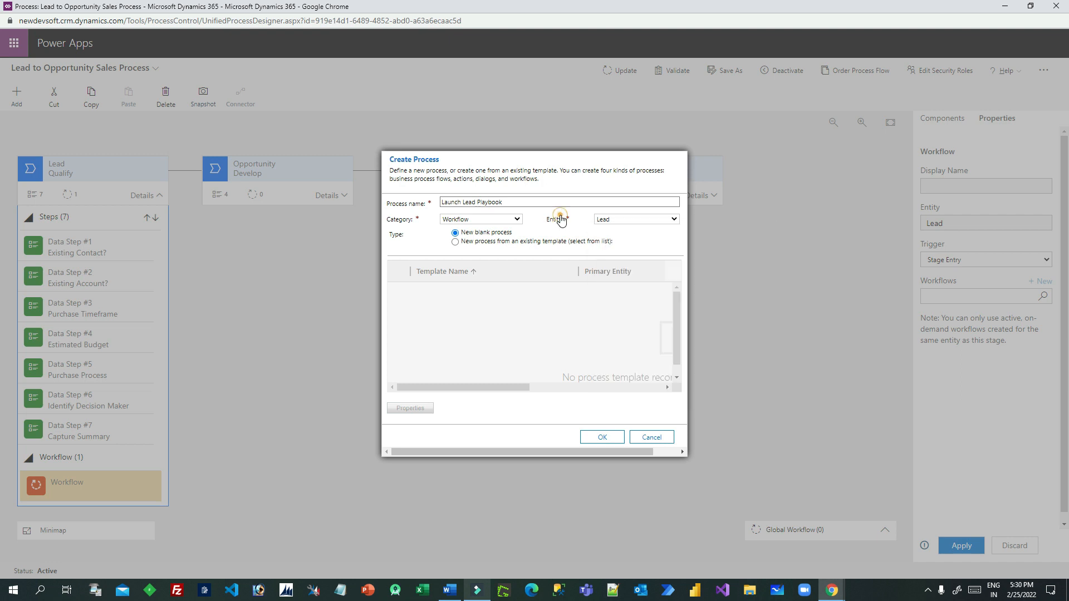
left_click(611, 438)
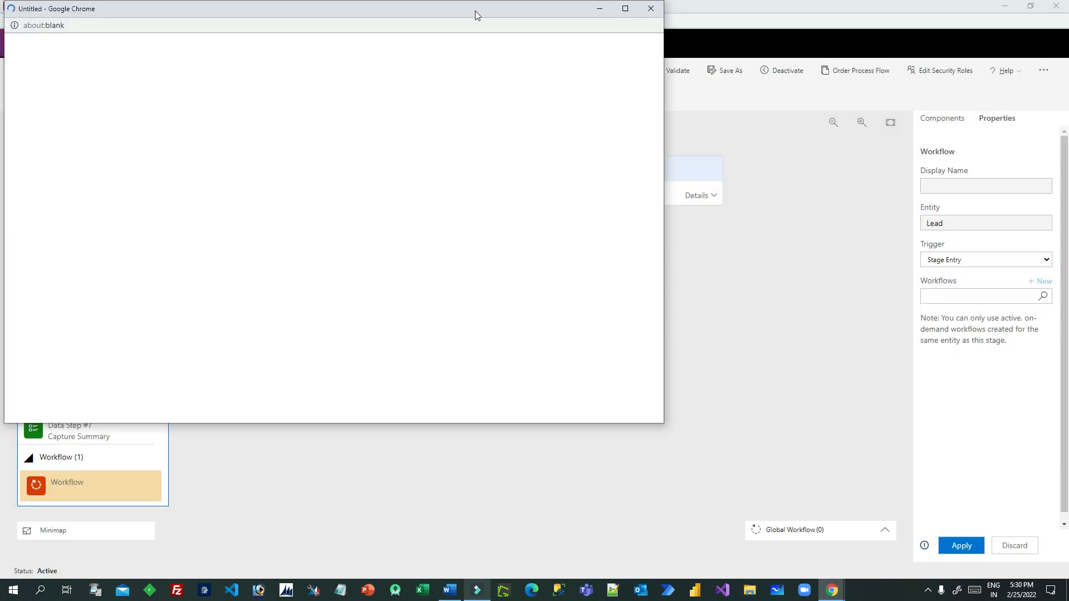
Set the workflow scope to Organization, drop the record-created trigger, and make it on-demand
left_click_drag(334, 12, 572, 57)
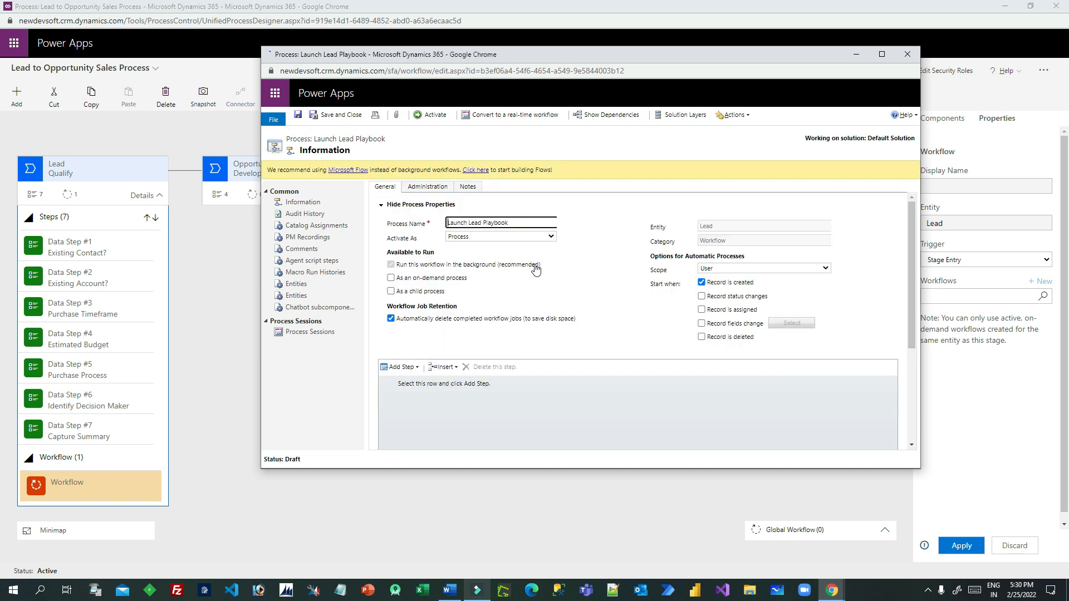
left_click(719, 269)
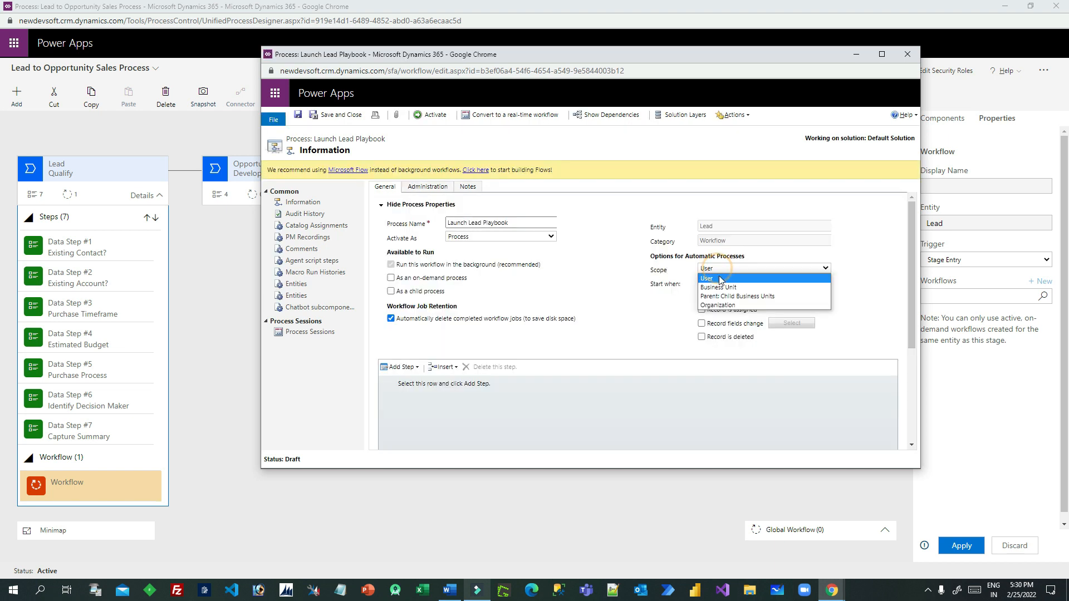
left_click(723, 310)
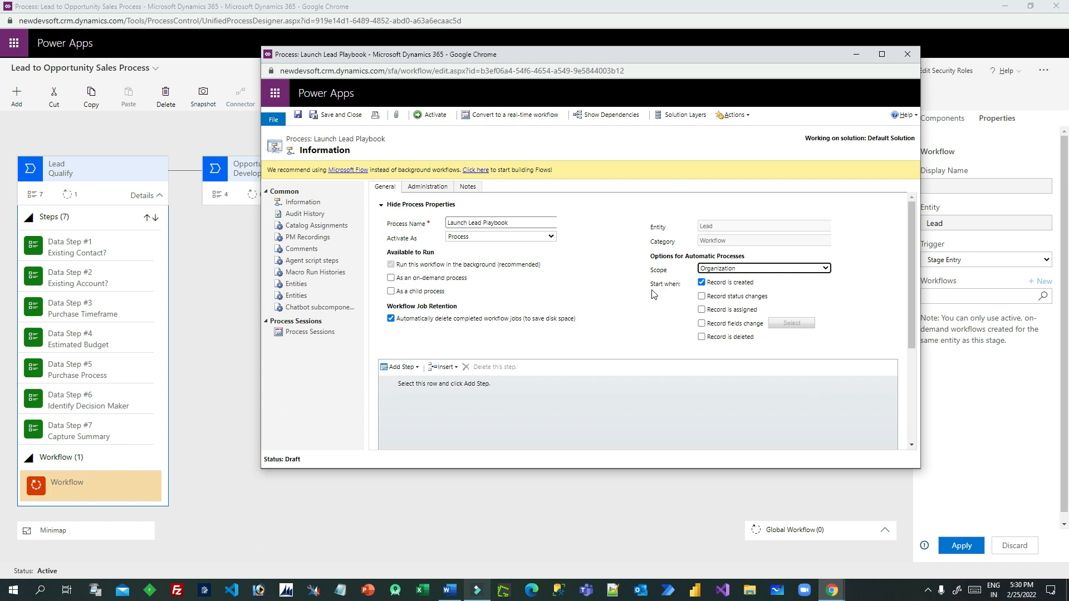
left_click(702, 283)
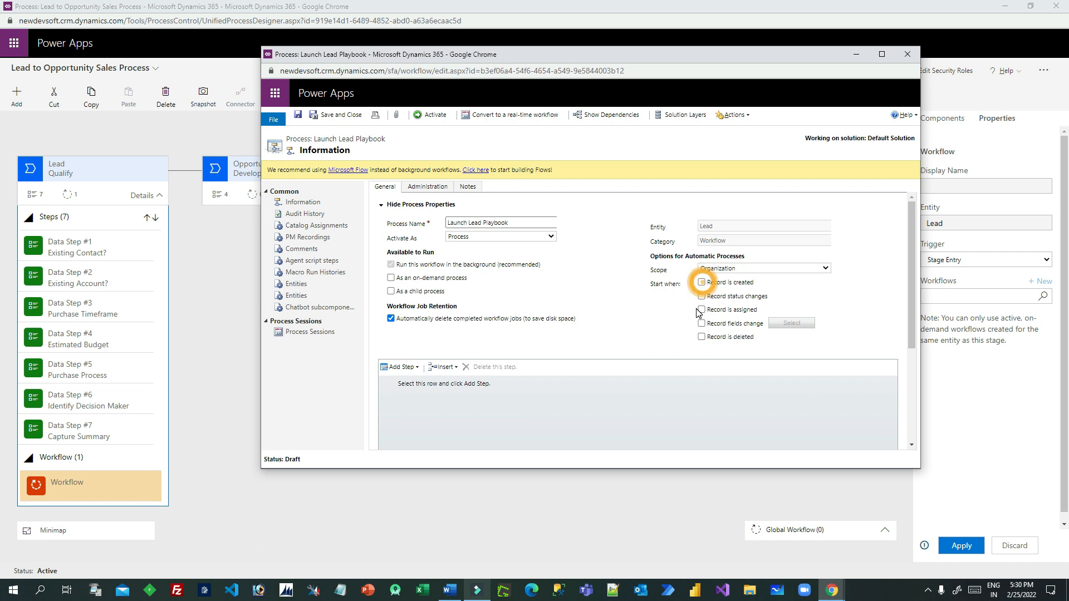
left_click(392, 278)
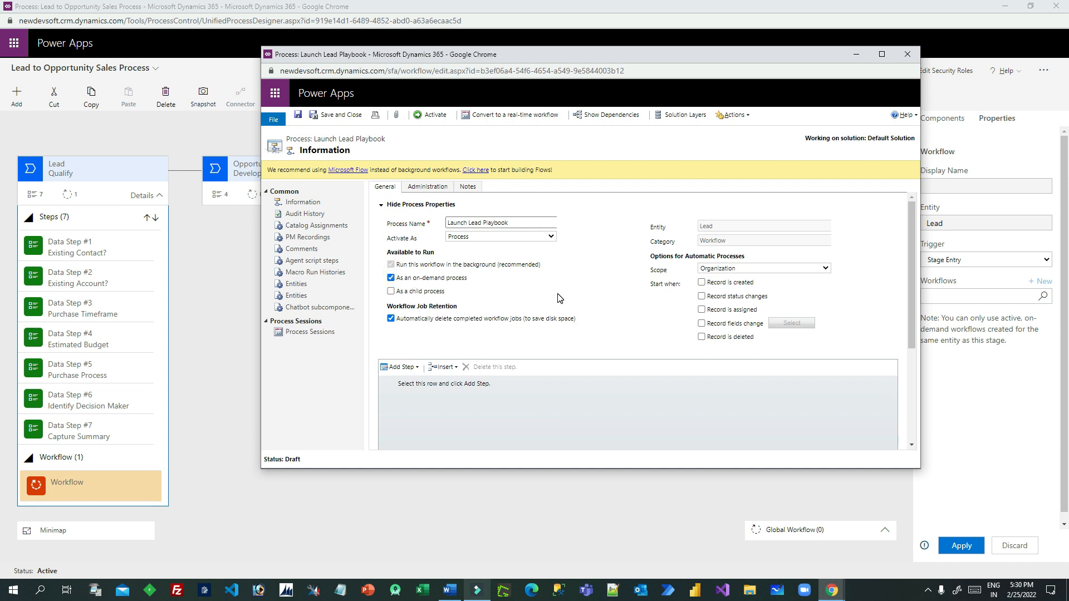
left_click(419, 383)
Add a Create Record step with the description 'Creater p'
left_click(404, 372)
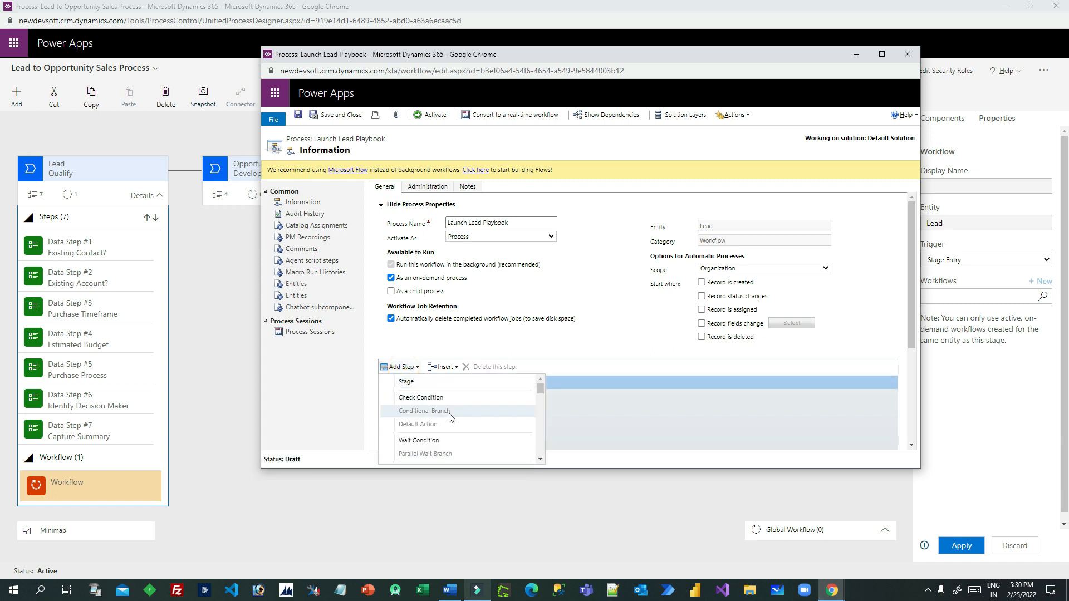
left_click(882, 54)
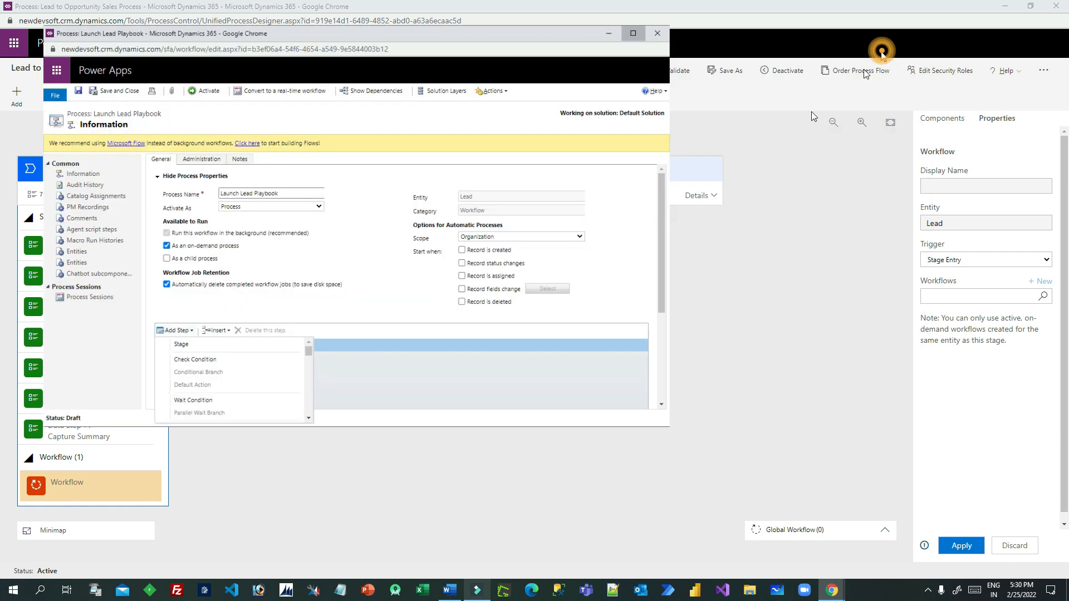
left_click(156, 322)
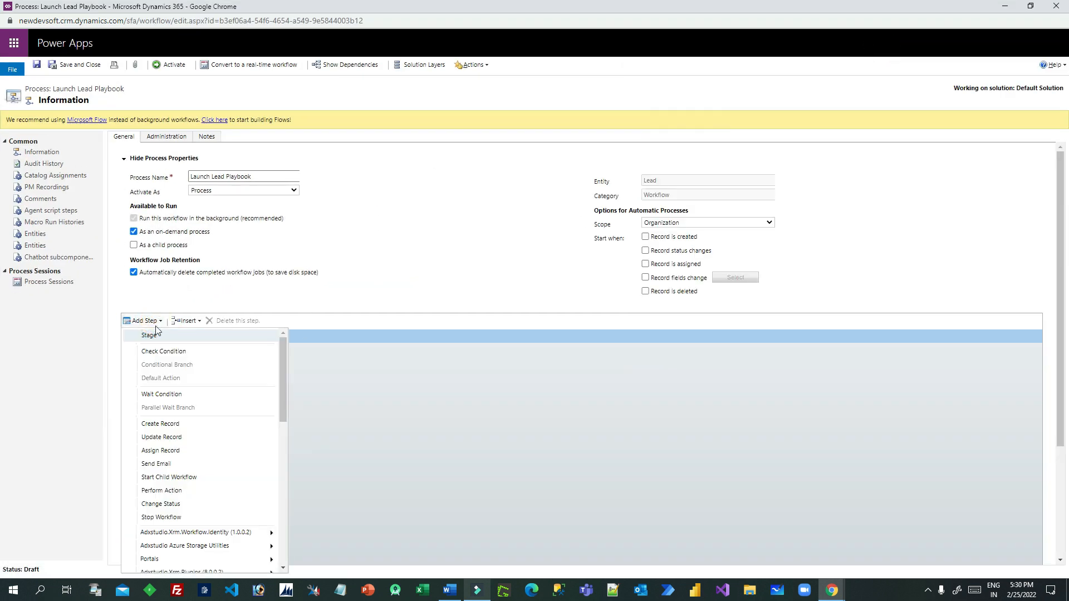
left_click(163, 424)
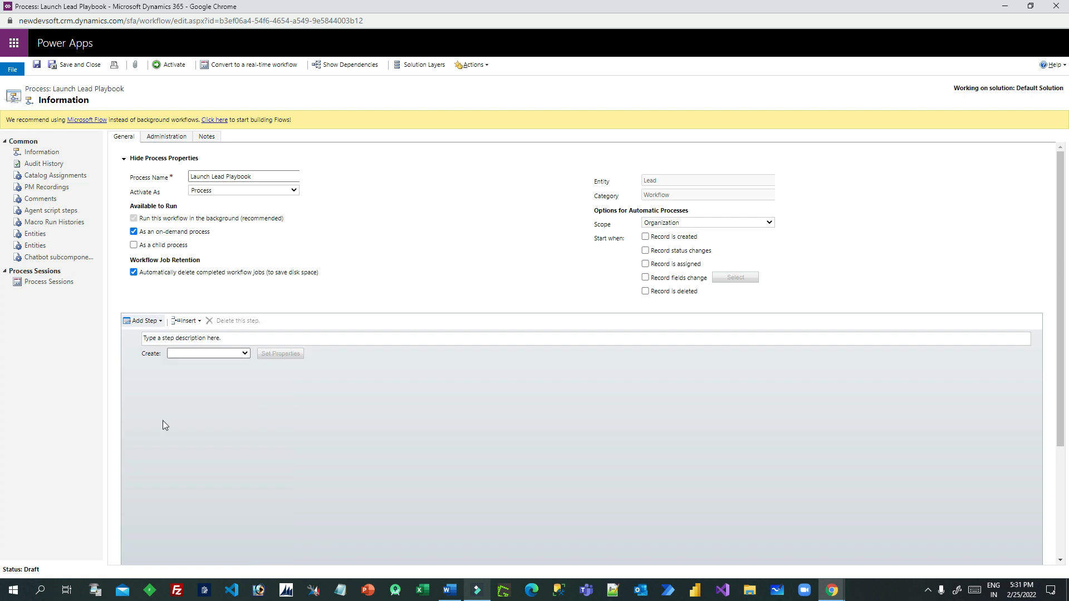
left_click(230, 338)
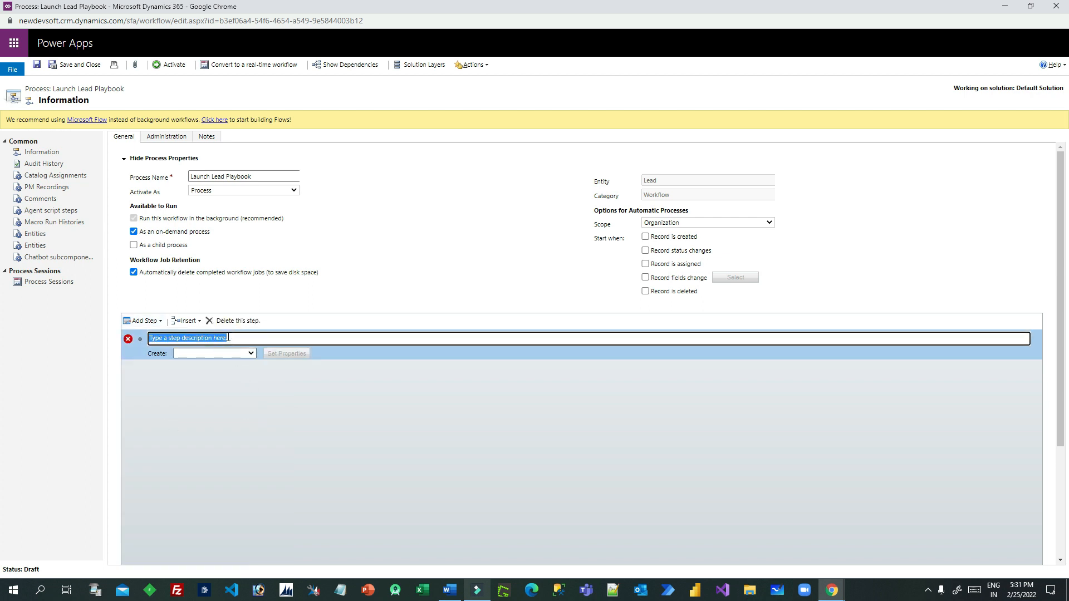
type("Creater p")
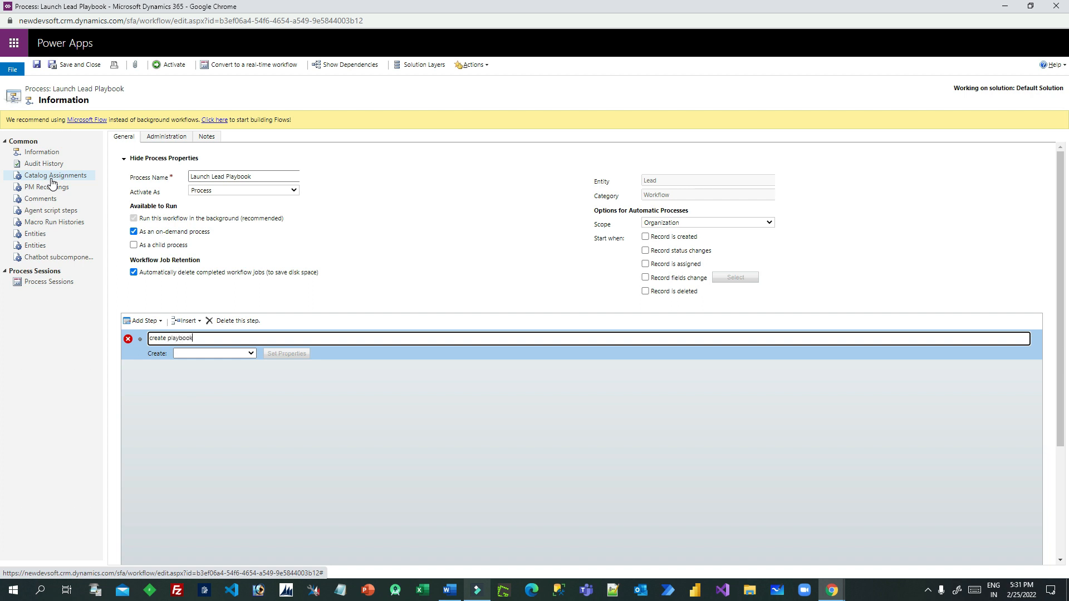
Make the step create a Playbook record and open its Set Properties form
left_click(215, 353)
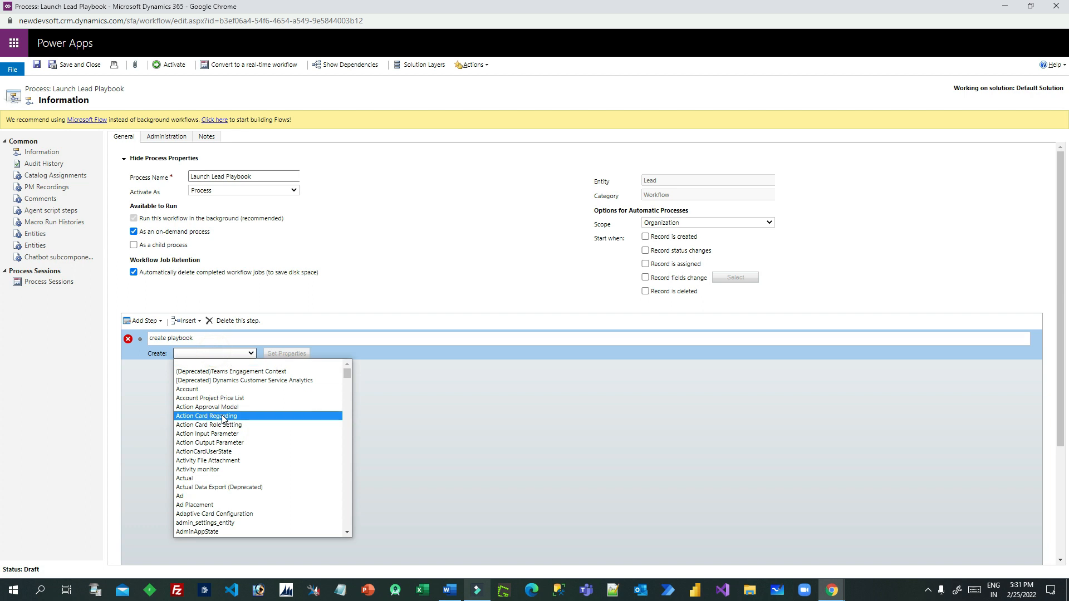
type("pl")
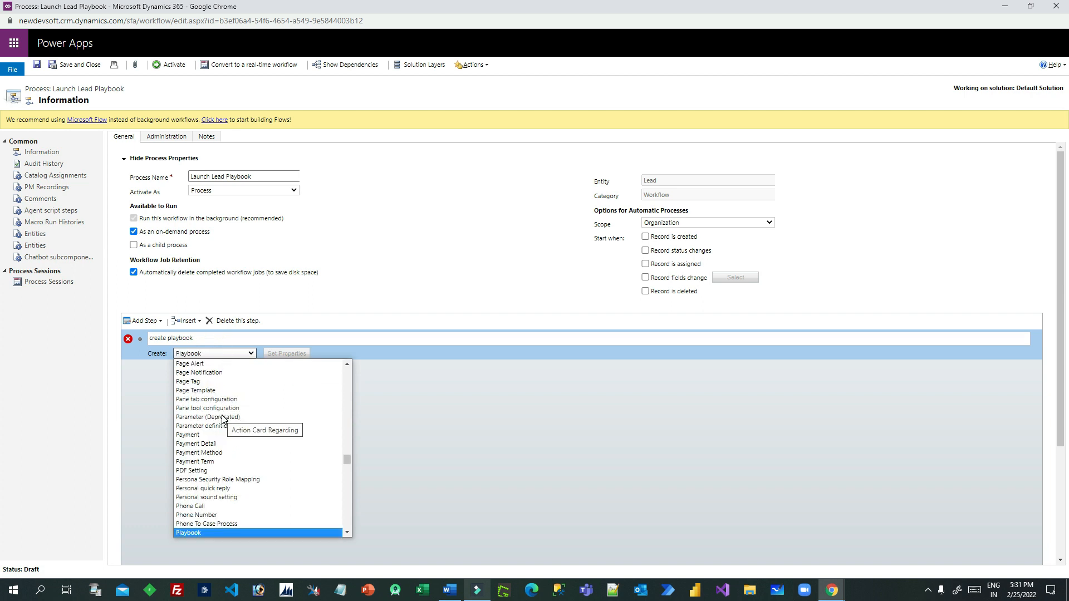
left_click(222, 531)
left_click(298, 392)
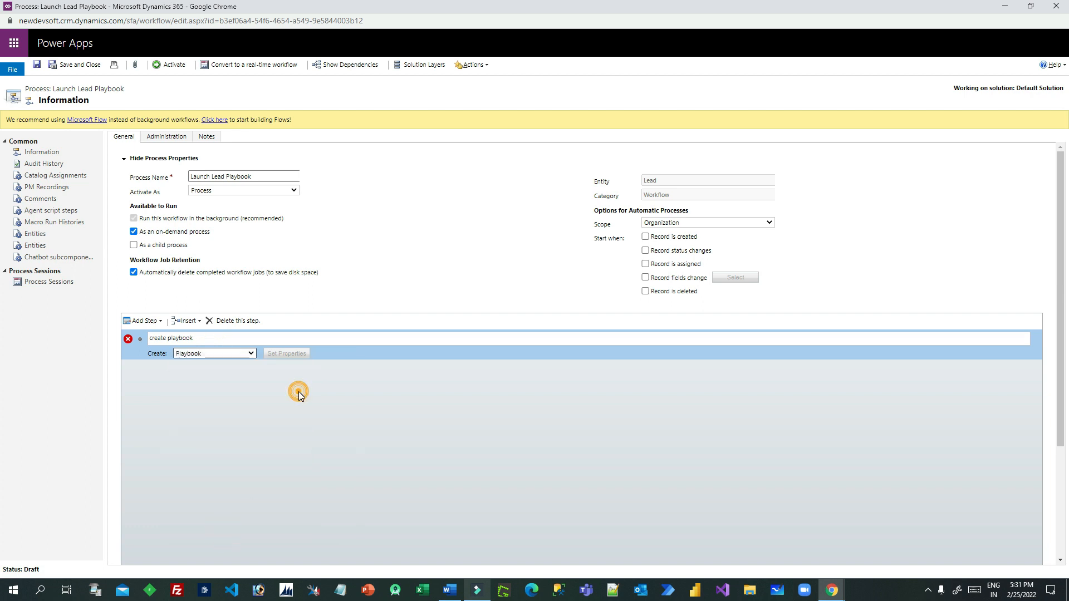
left_click(295, 356)
left_click_drag(364, 12, 532, 59)
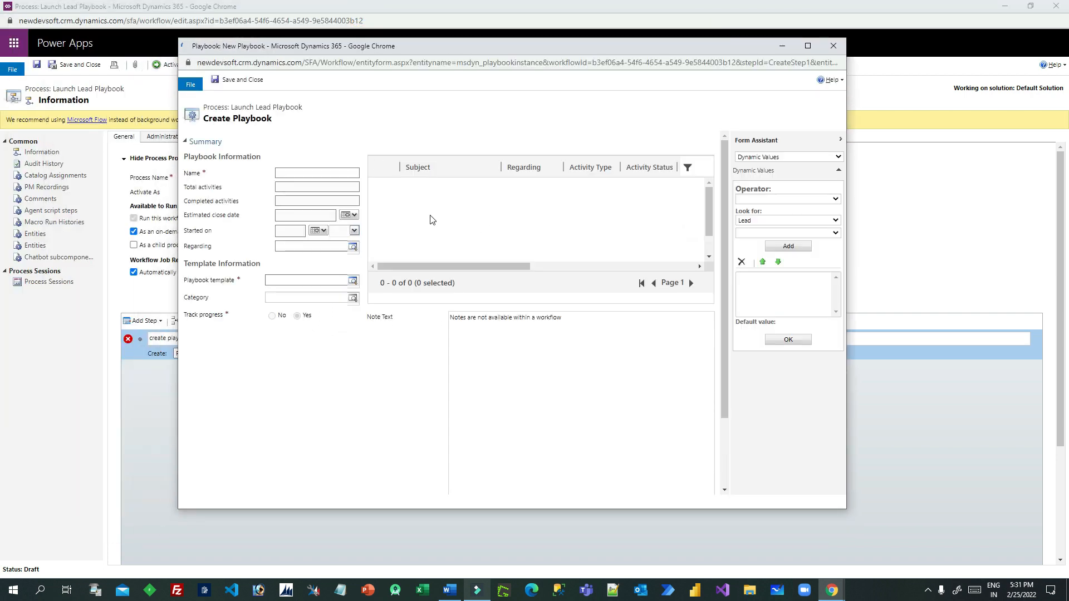
Name the playbook 'Playbook for Lead follow-up', use the Lead Followup Playbook template, and save
left_click(291, 173)
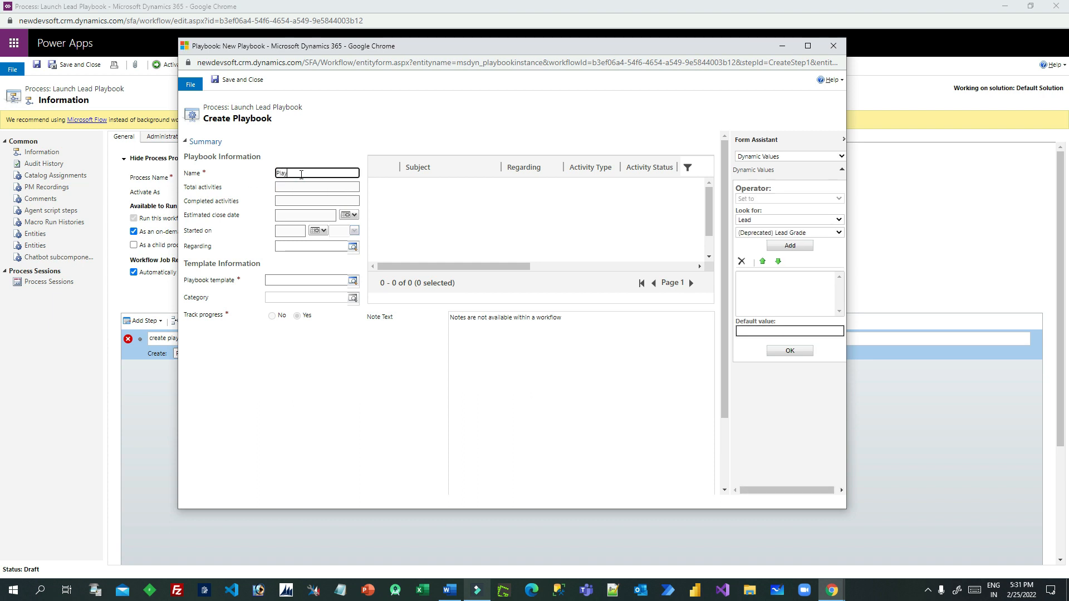
type("PlaybookT")
type("-up")
left_click(312, 282)
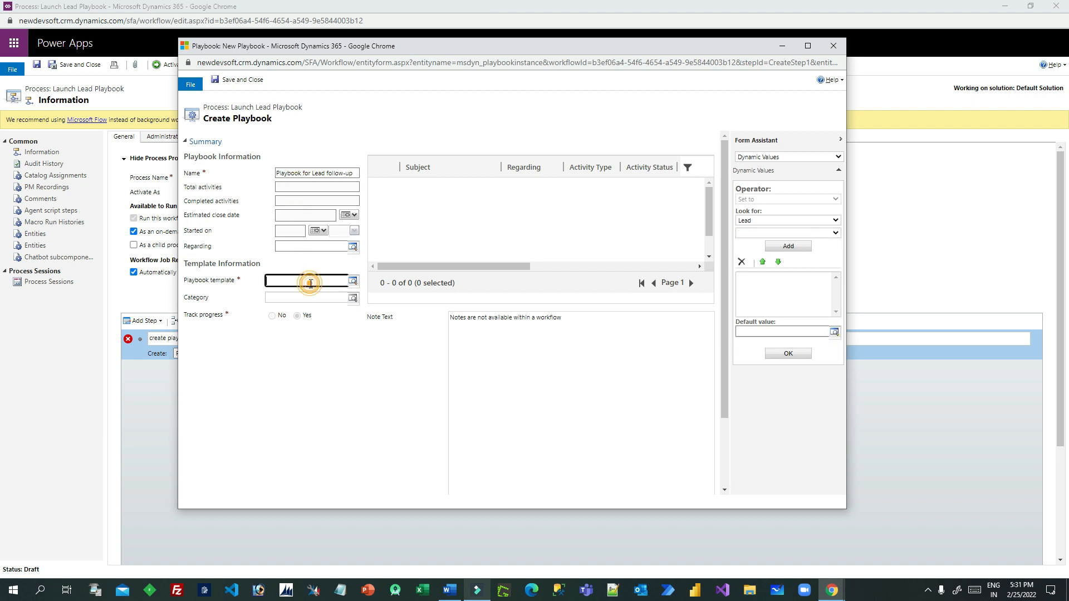
left_click(353, 281)
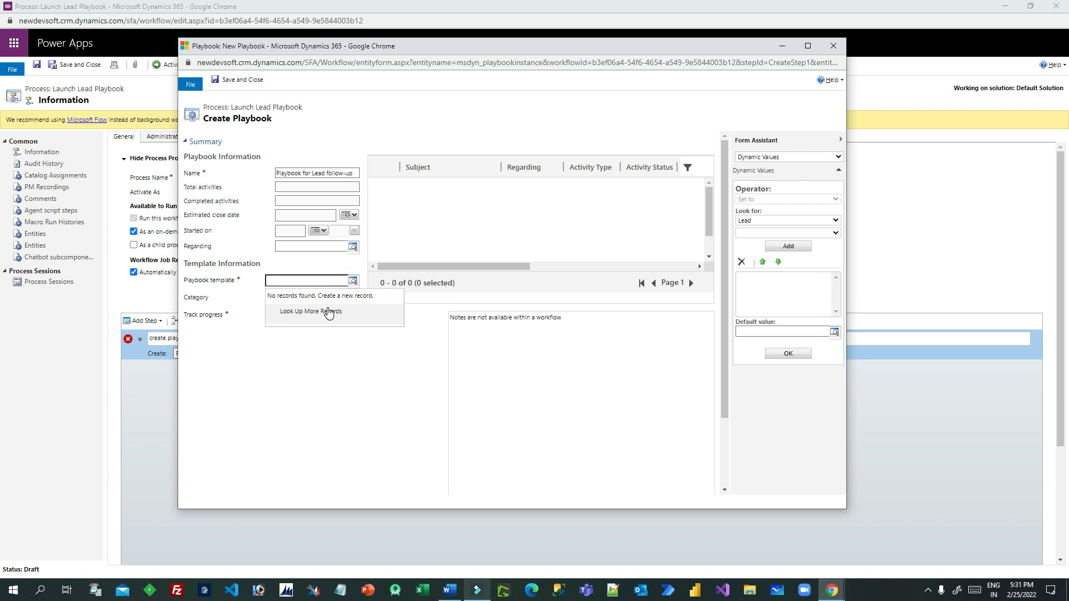
left_click(329, 313)
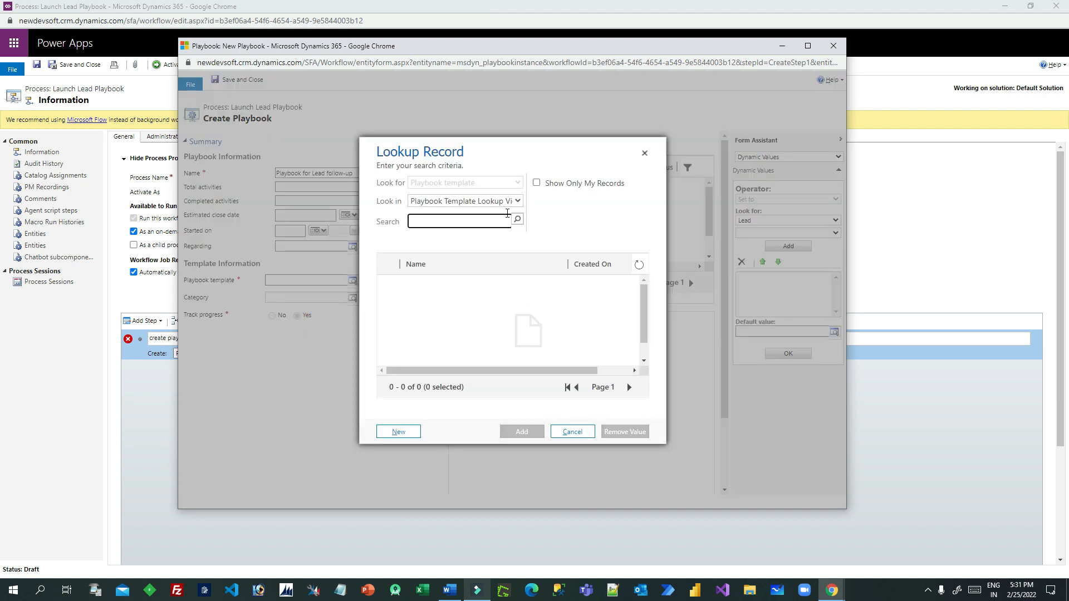
left_click(516, 201)
left_click(467, 226)
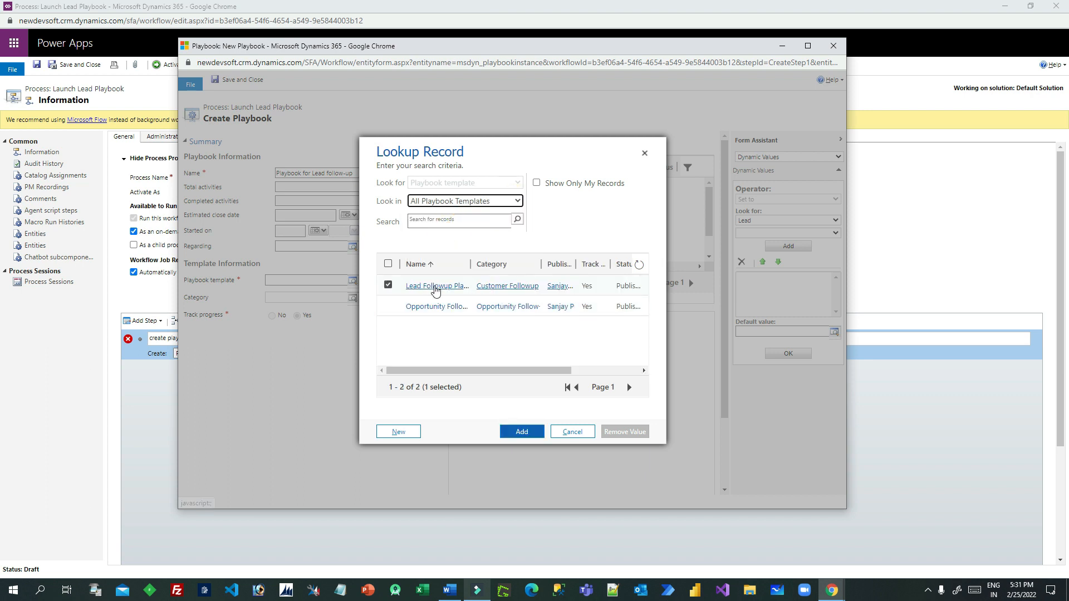
left_click(520, 431)
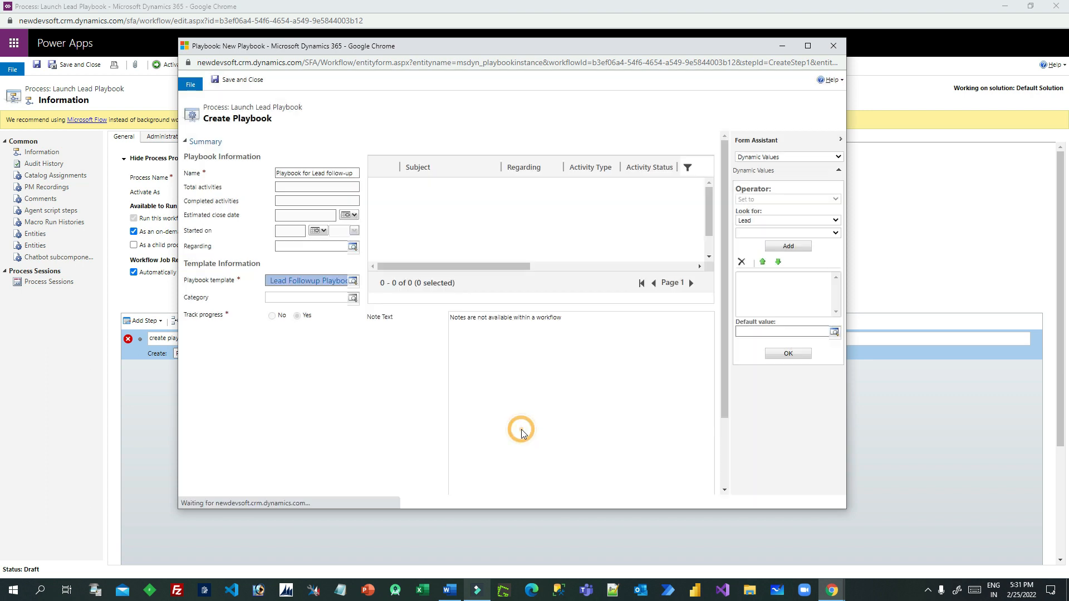
left_click(295, 299)
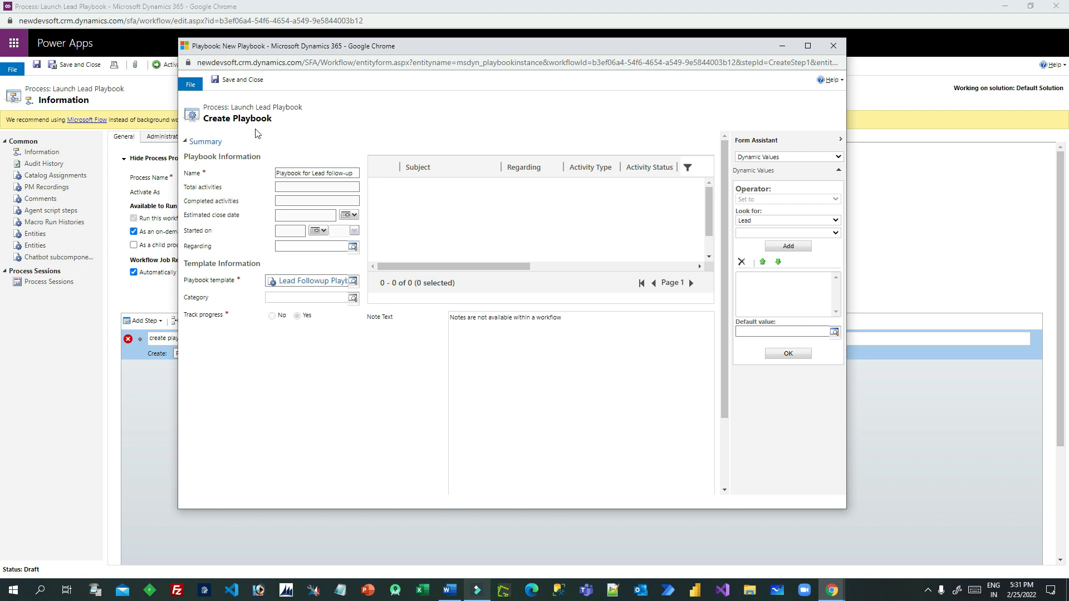
left_click(244, 80)
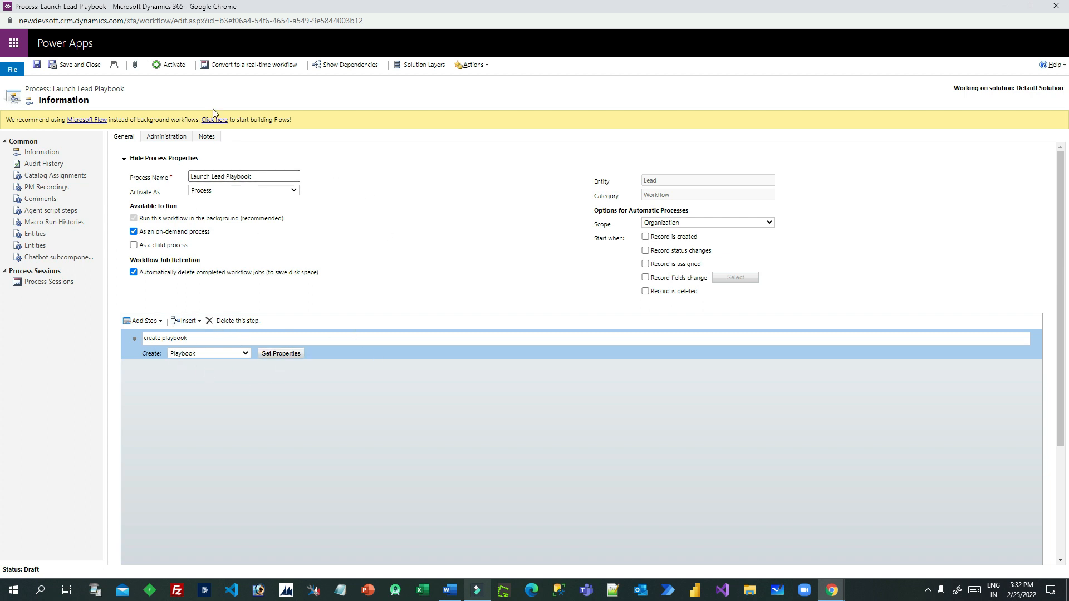
Activate the Launch Lead Playbook workflow and close its window
left_click(170, 65)
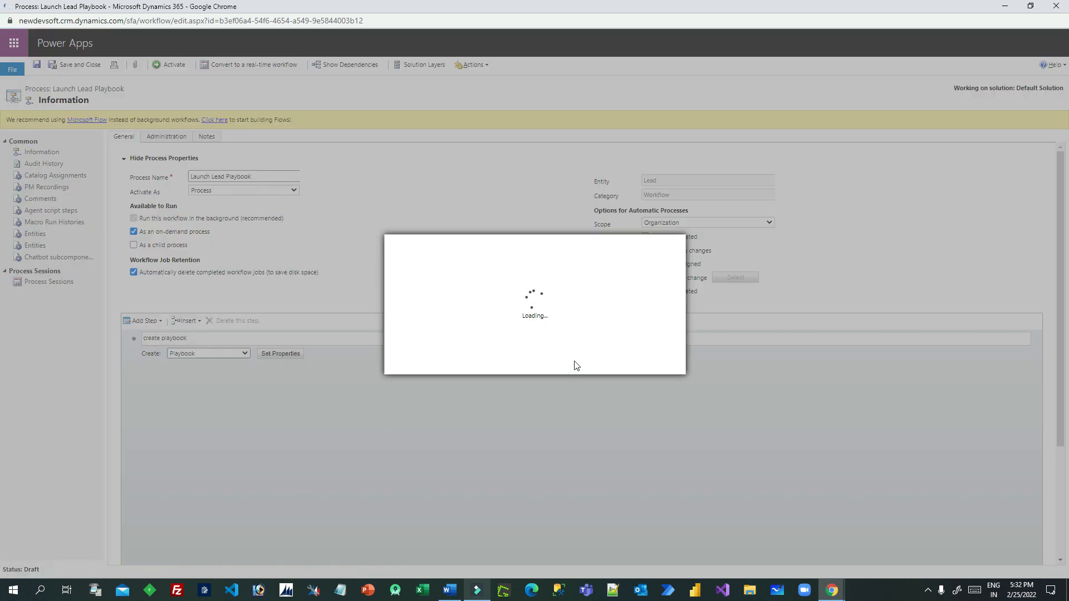
left_click(591, 363)
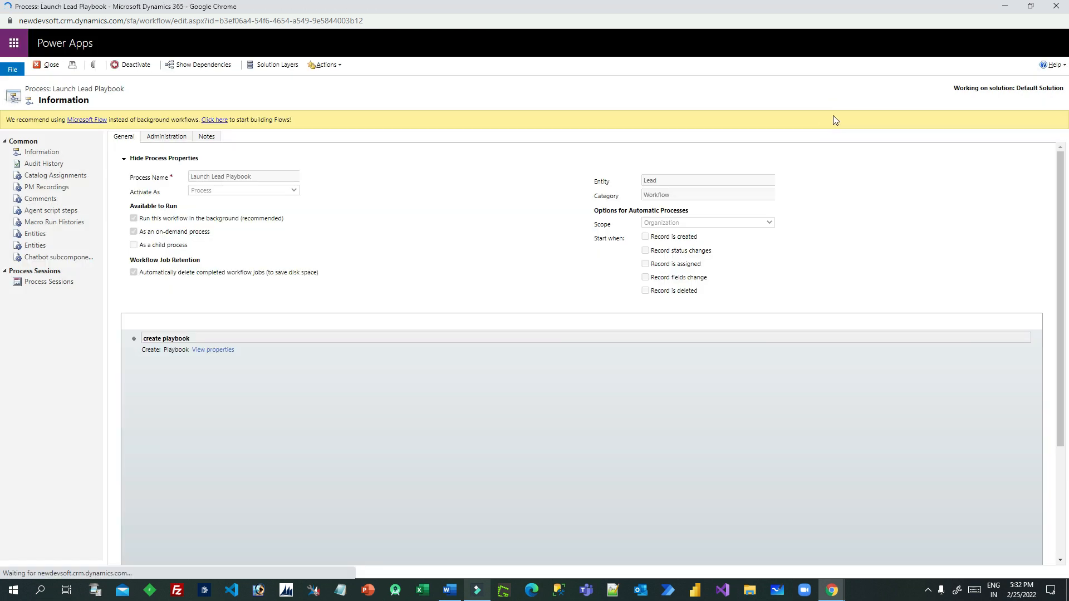
left_click(1057, 8)
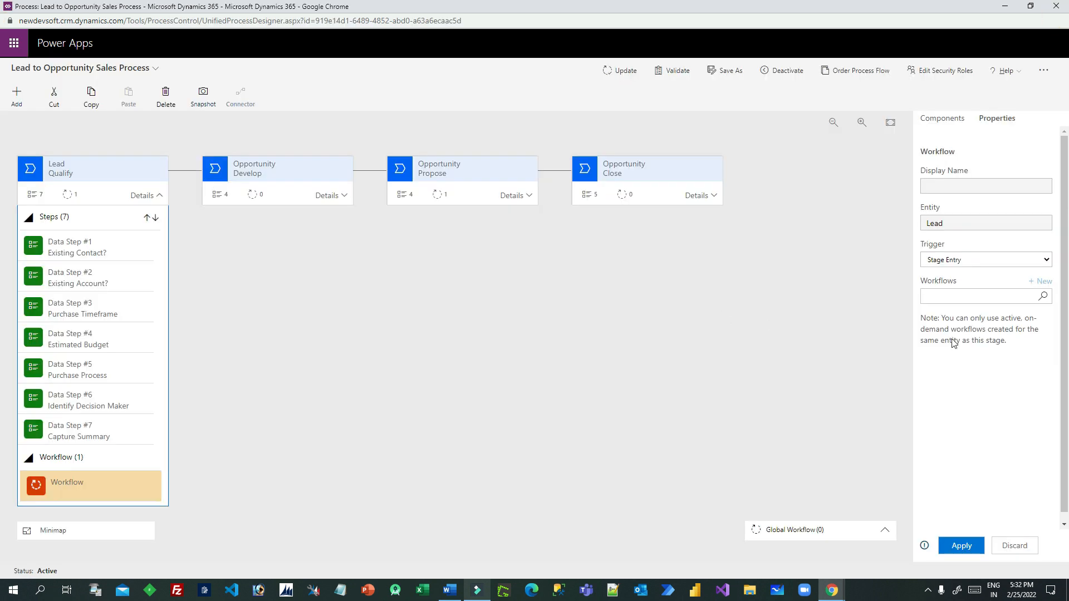
Set the Lead Qualify workflow step to Launch Lead Playbook, apply it, and update the process
left_click(1043, 296)
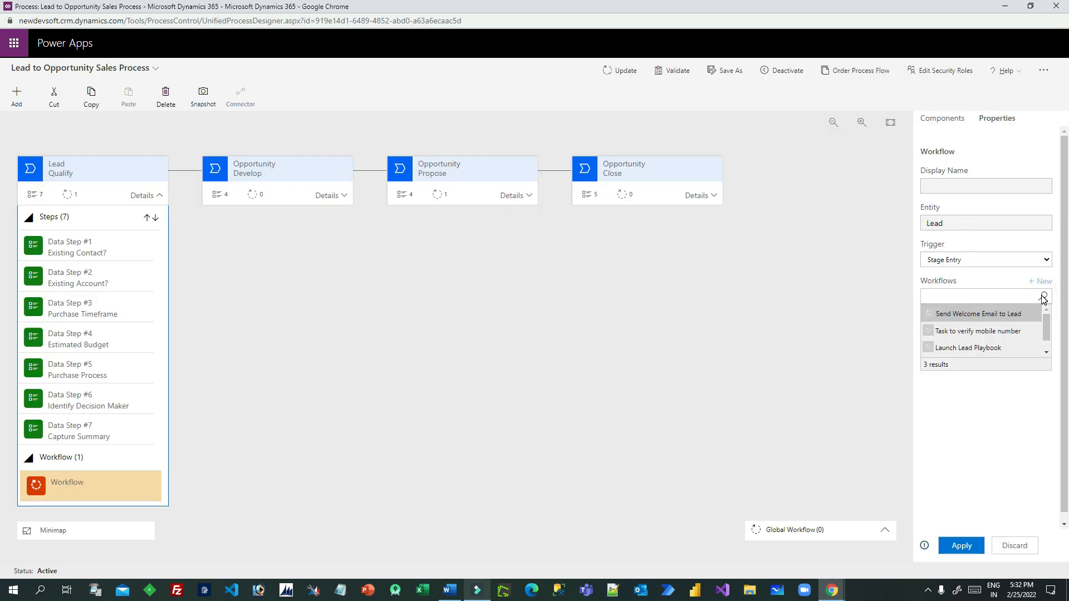
left_click(955, 348)
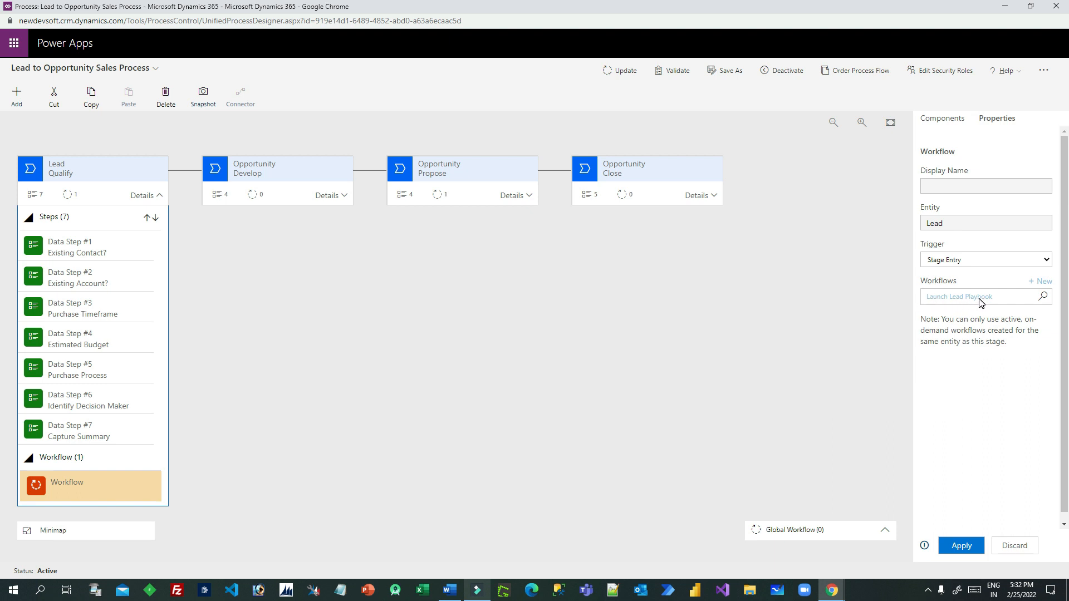
left_click(962, 547)
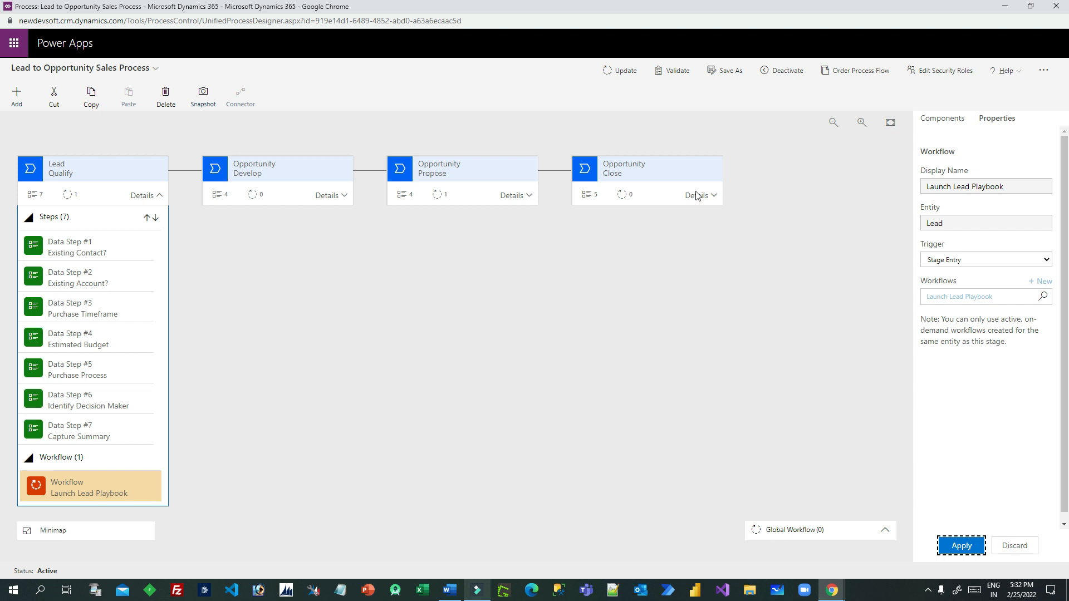
left_click(623, 72)
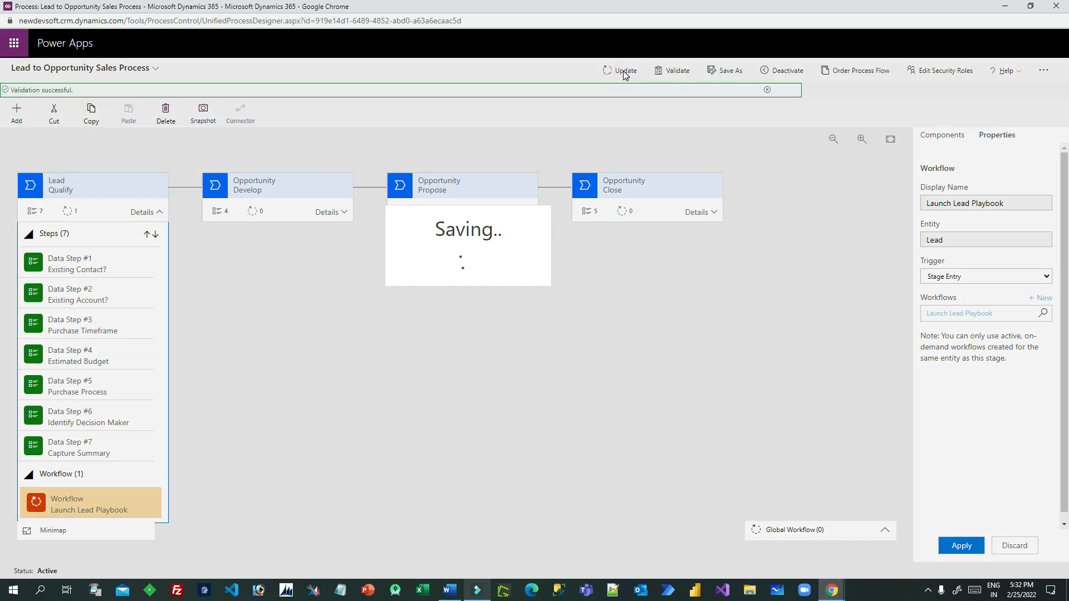
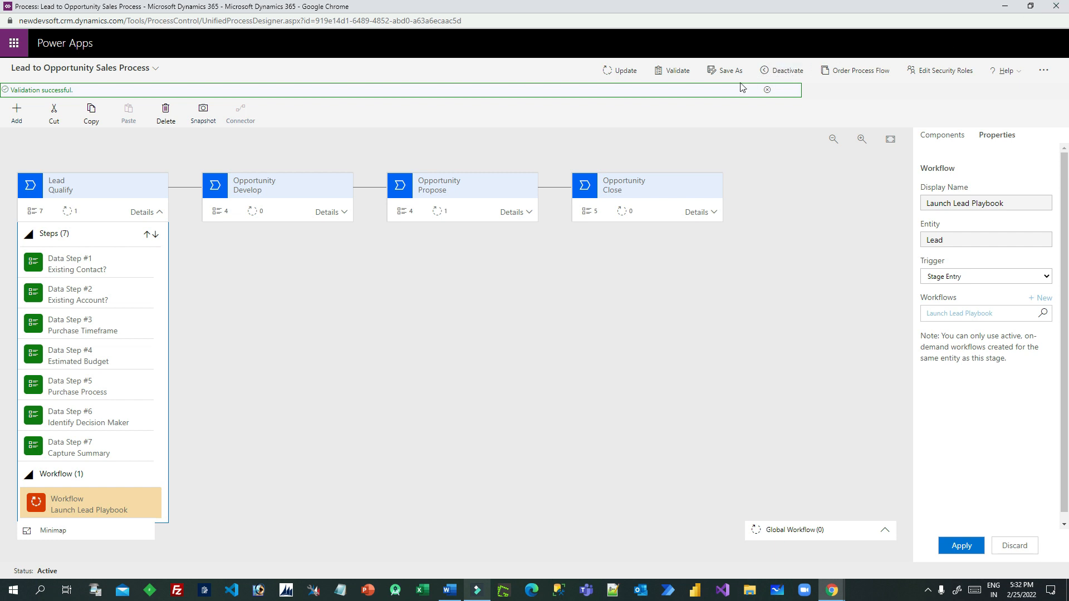
Close the Lead to Opportunity Sales Process designer window, returning to the Sales Hub App Designer
left_click(1061, 7)
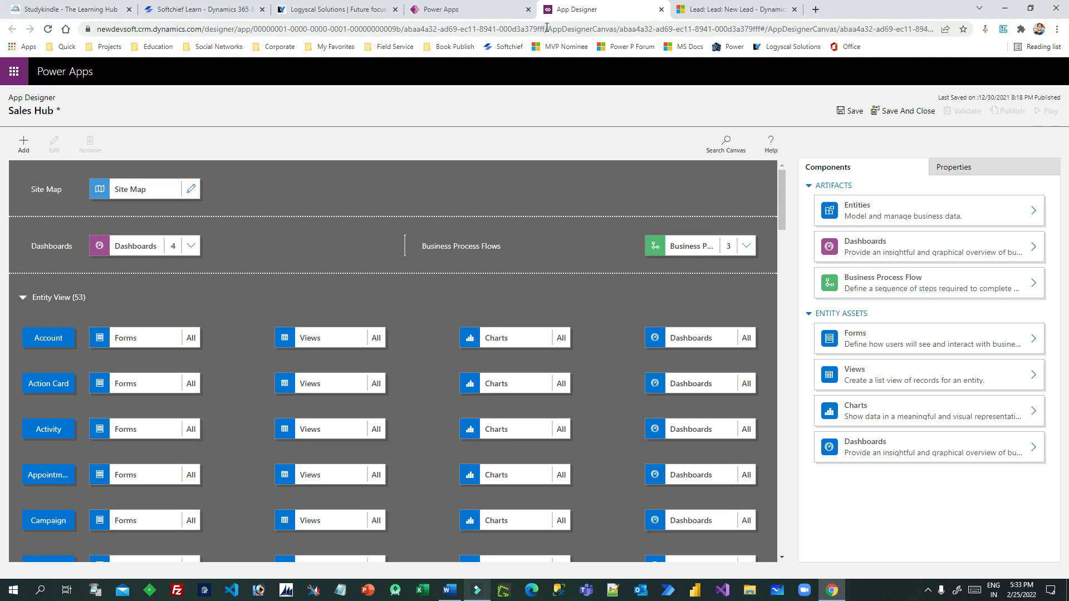
Save the Sales Hub app, then publish it
left_click(851, 110)
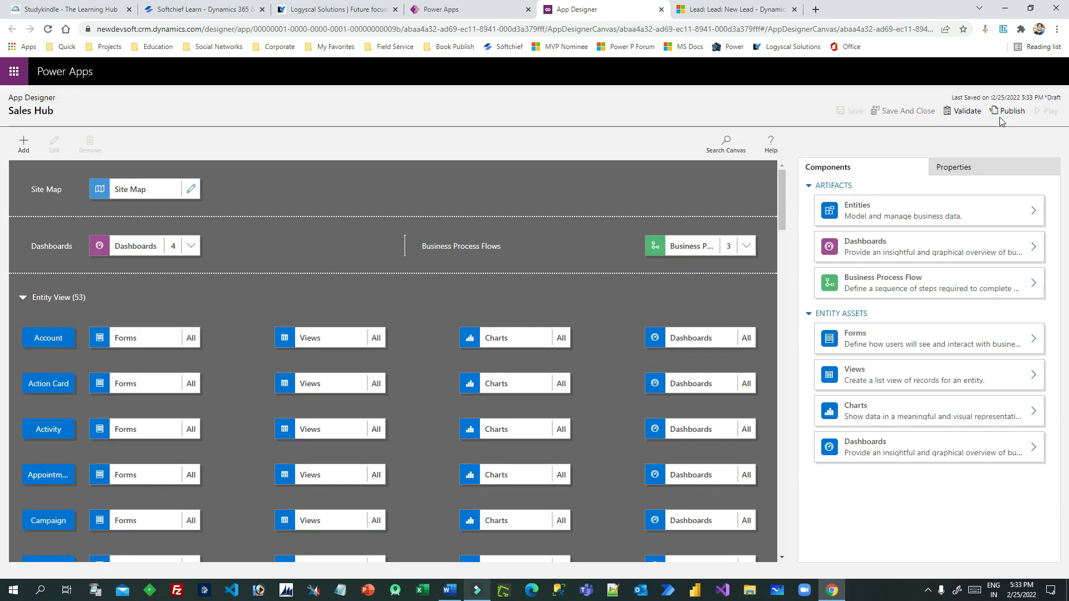
left_click(1002, 114)
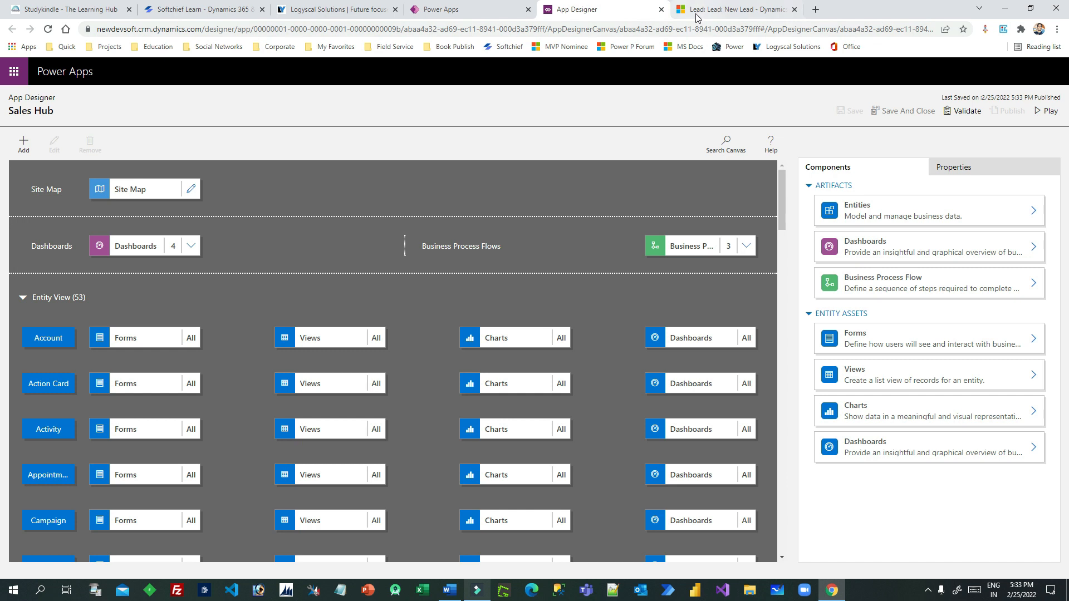
Close the App Designer, reload the open Leads list, and start a new lead
left_click(662, 10)
left_click(623, 9)
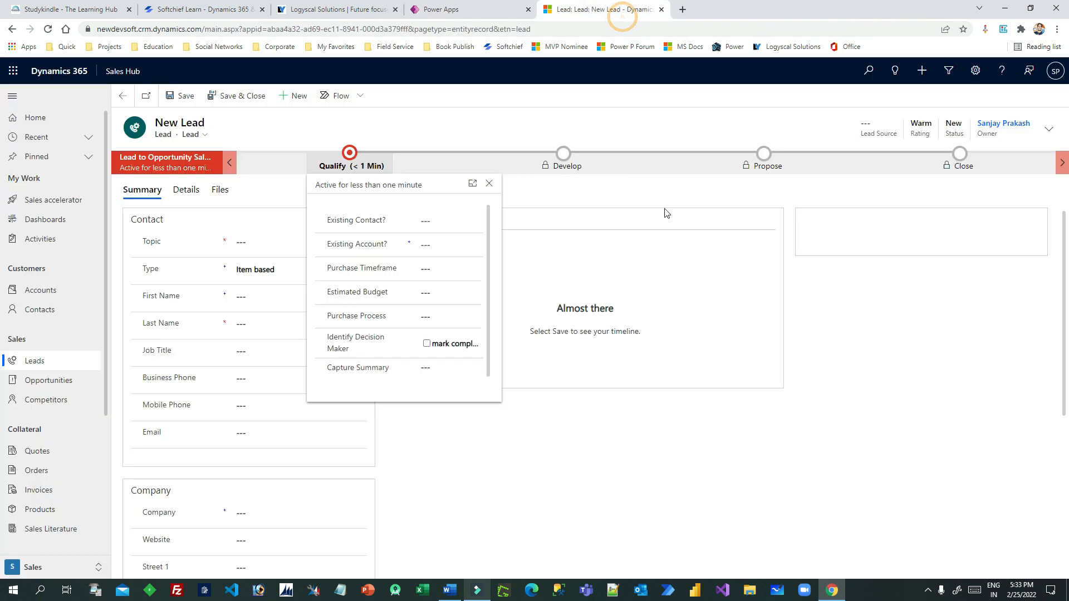
left_click(39, 361)
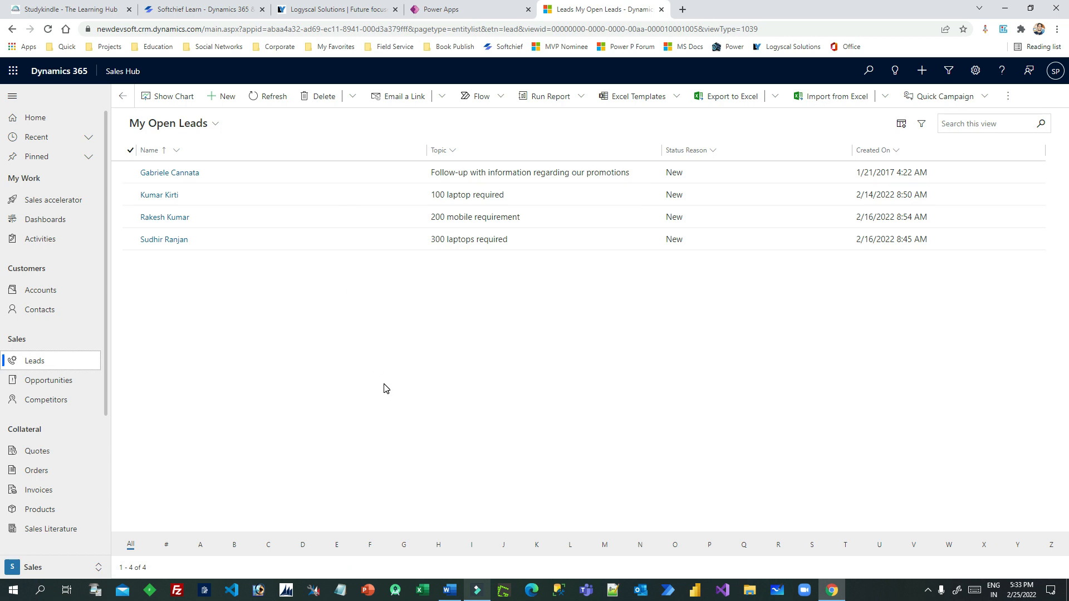
key("F5")
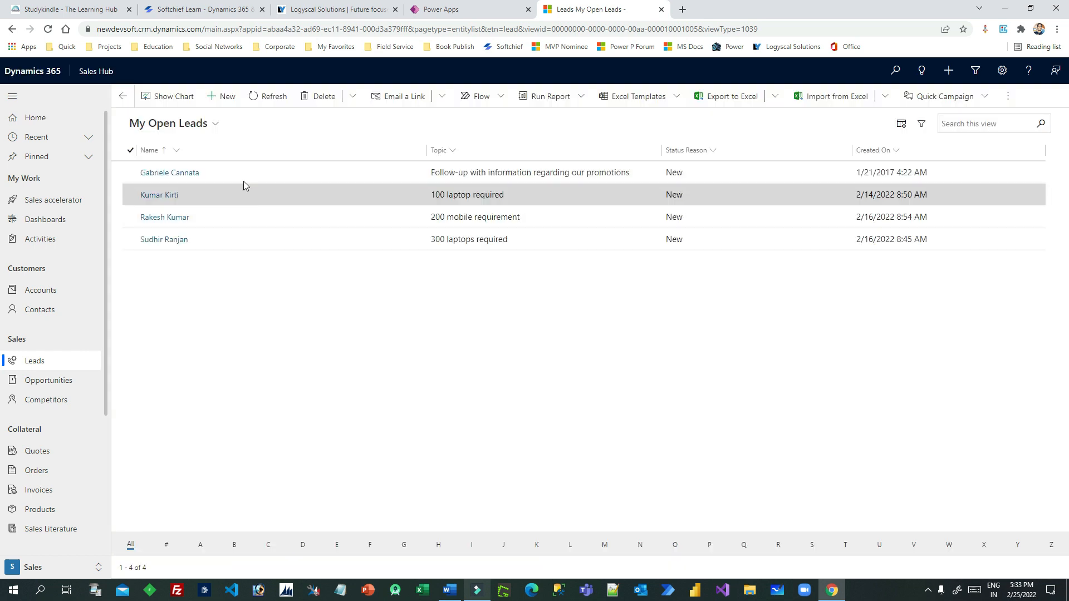
left_click(223, 95)
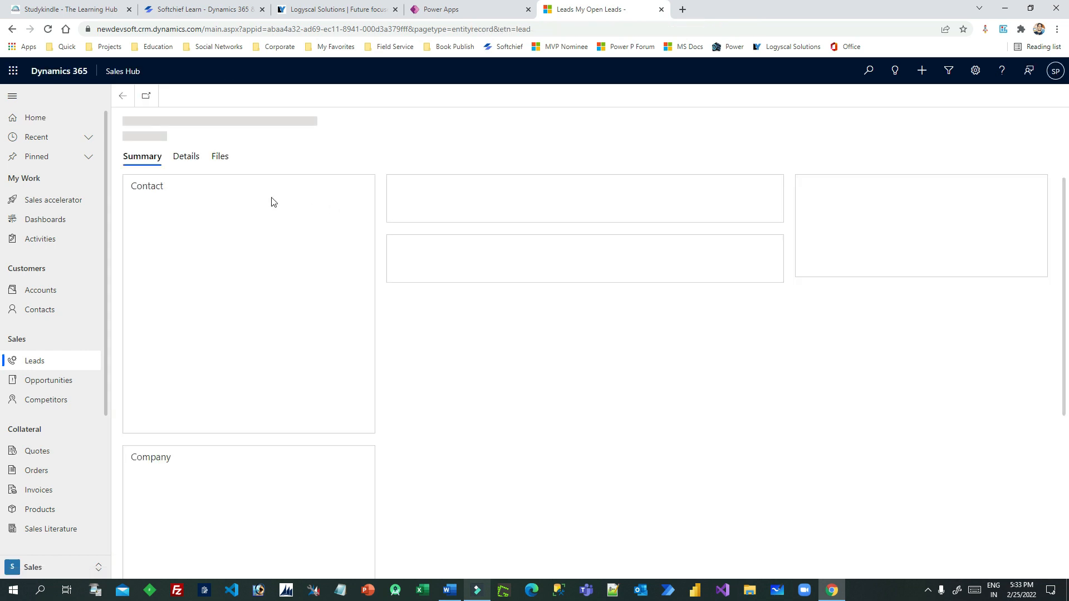
Enter topic '700 laptops selling' and the lead's first and last name, then try saving
left_click(261, 211)
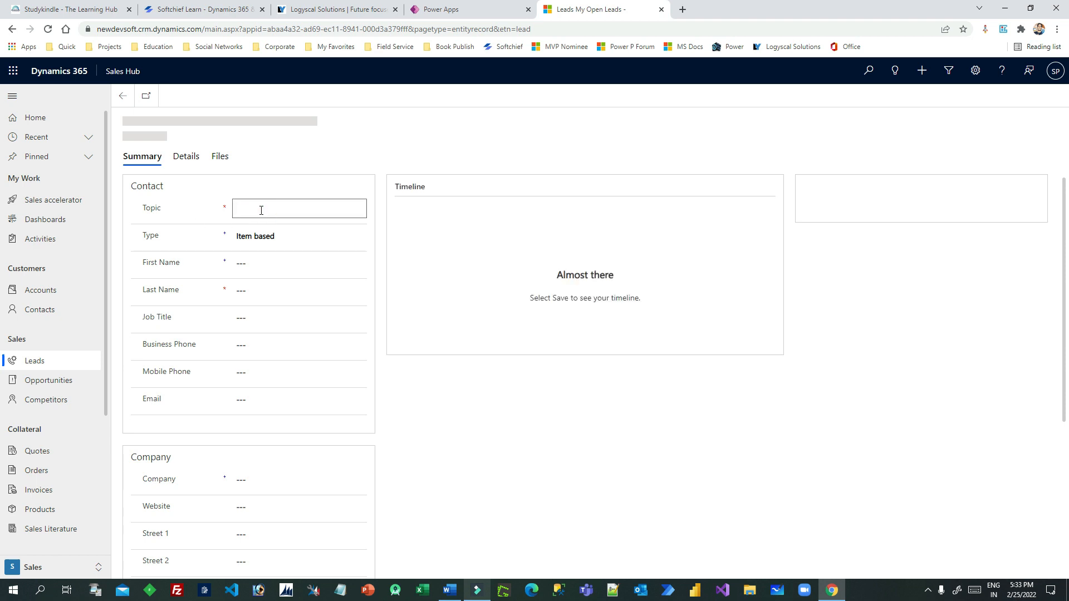
type("700")
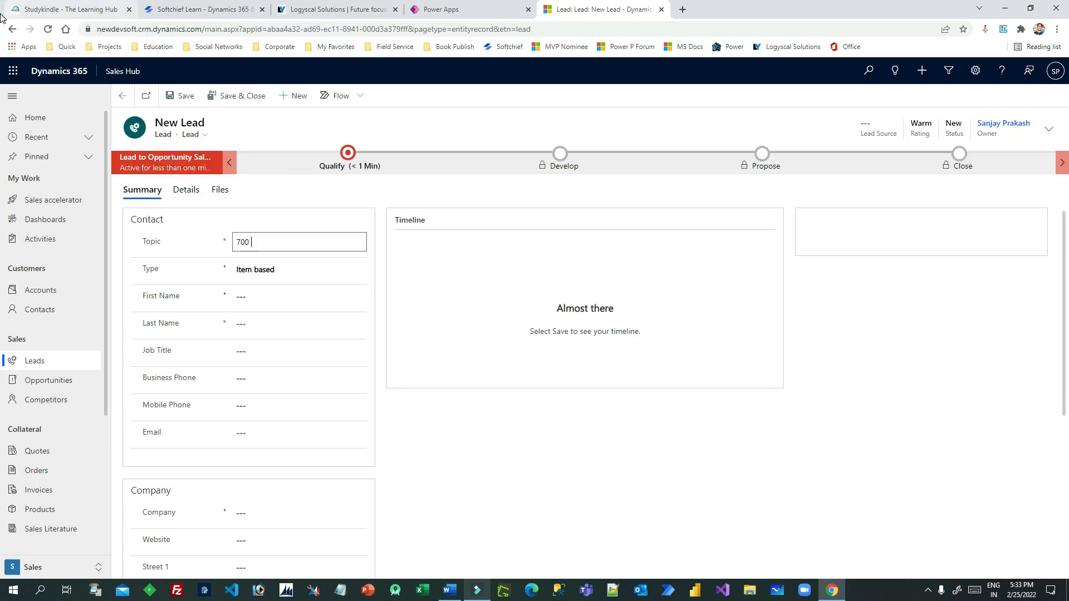
type(" laptops selling")
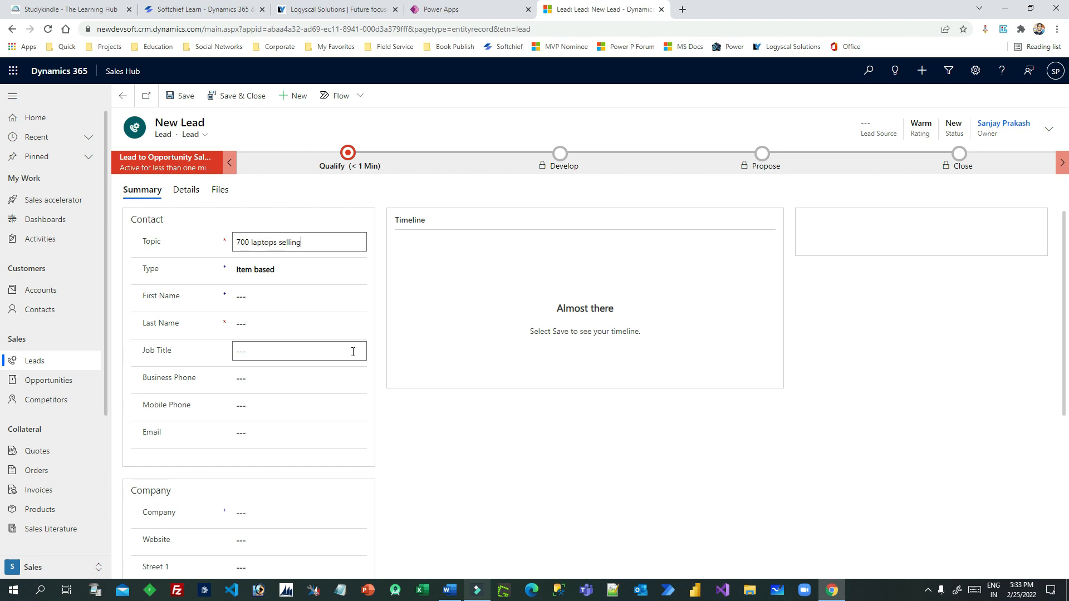
left_click(323, 292)
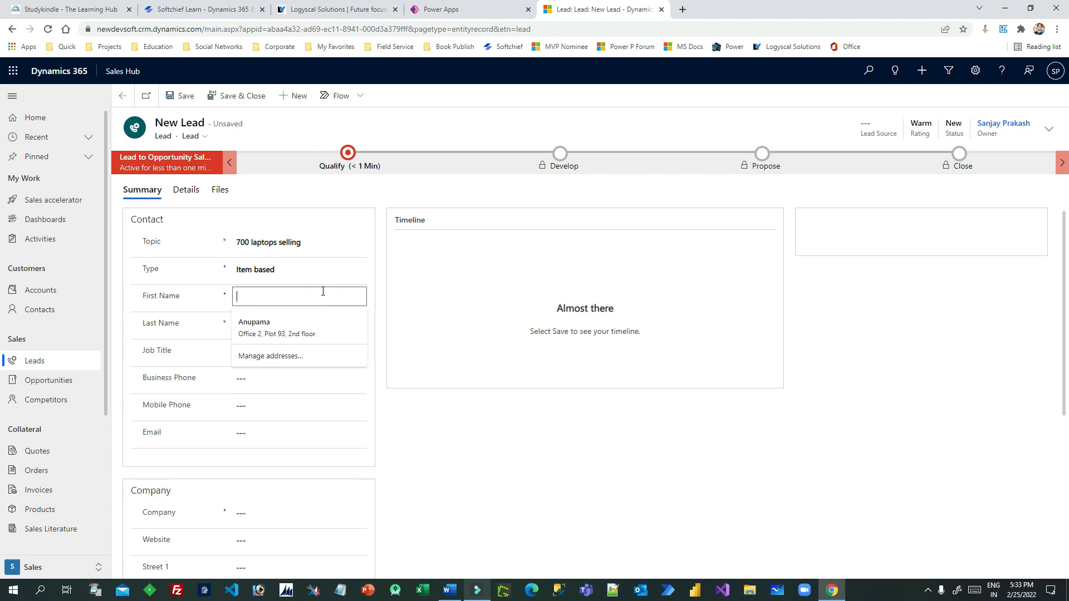
type("Rakesh")
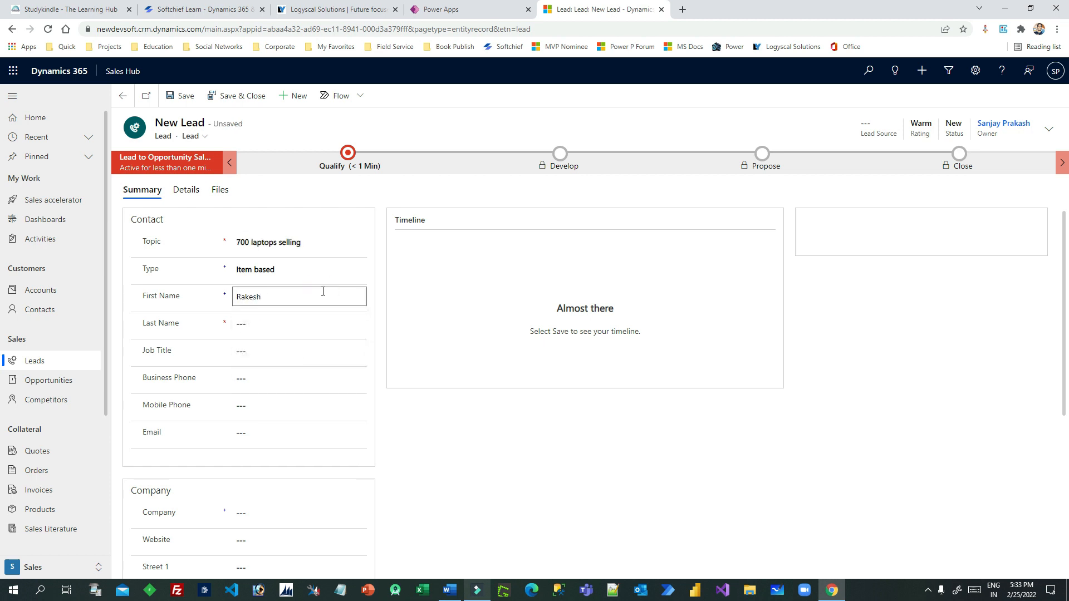
key("Tab")
left_click(540, 452)
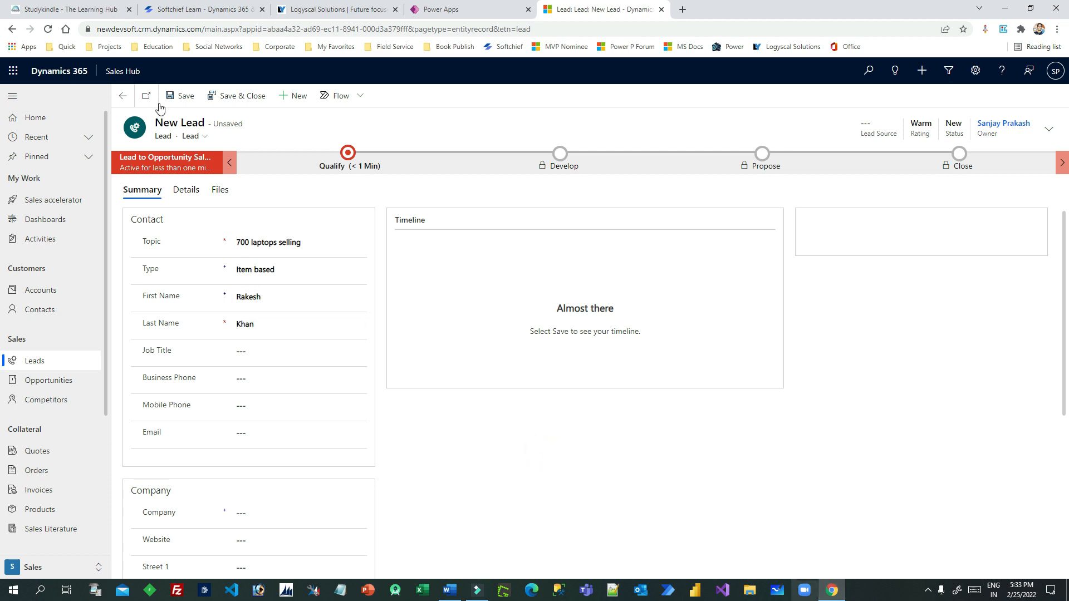
left_click(181, 96)
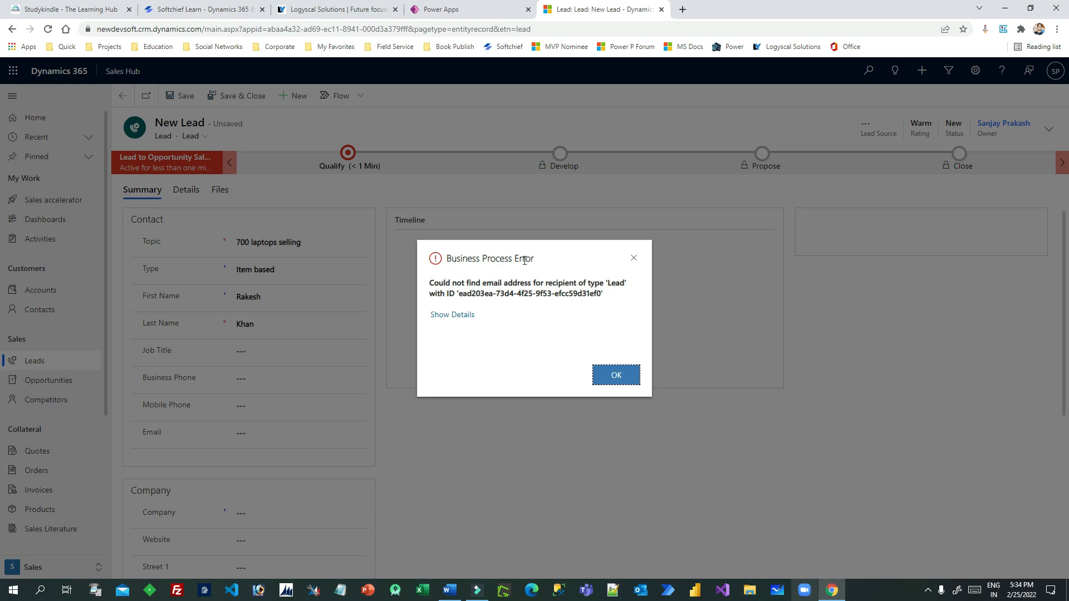
Dismiss the missing-email error, fill in the lead's email address, and save the lead
left_click(634, 258)
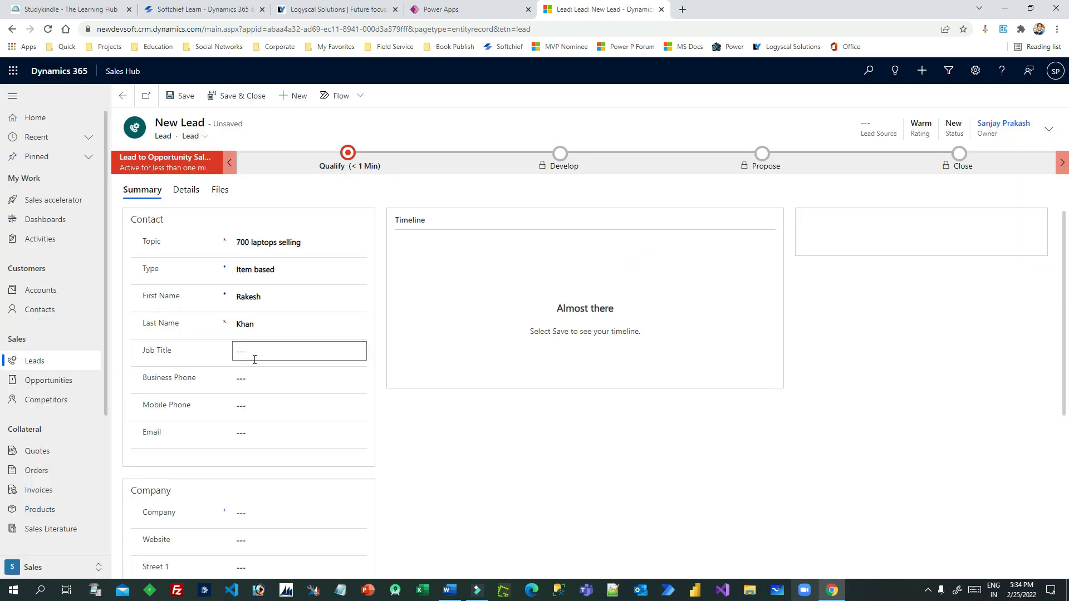
left_click(256, 437)
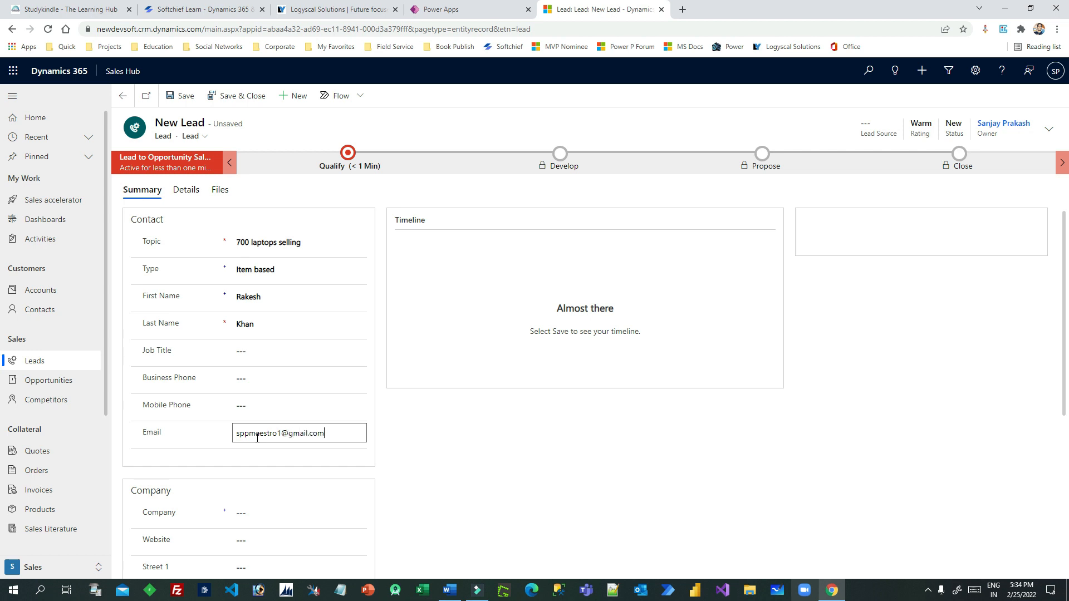
left_click(179, 96)
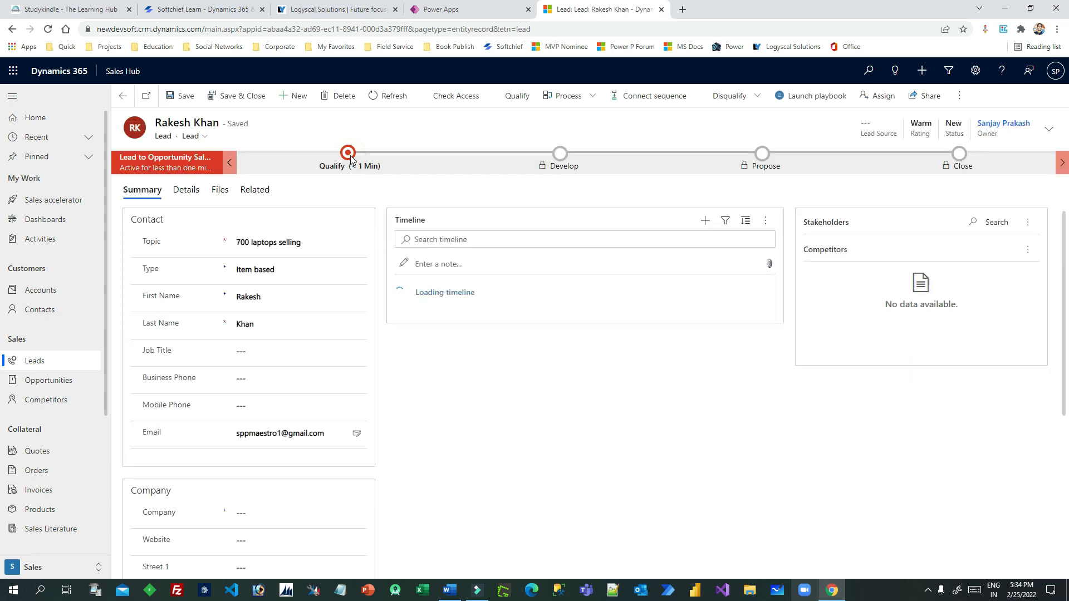
Glance at the Qualify stage fields, then show the lead's related Playbooks, which are empty
left_click(351, 160)
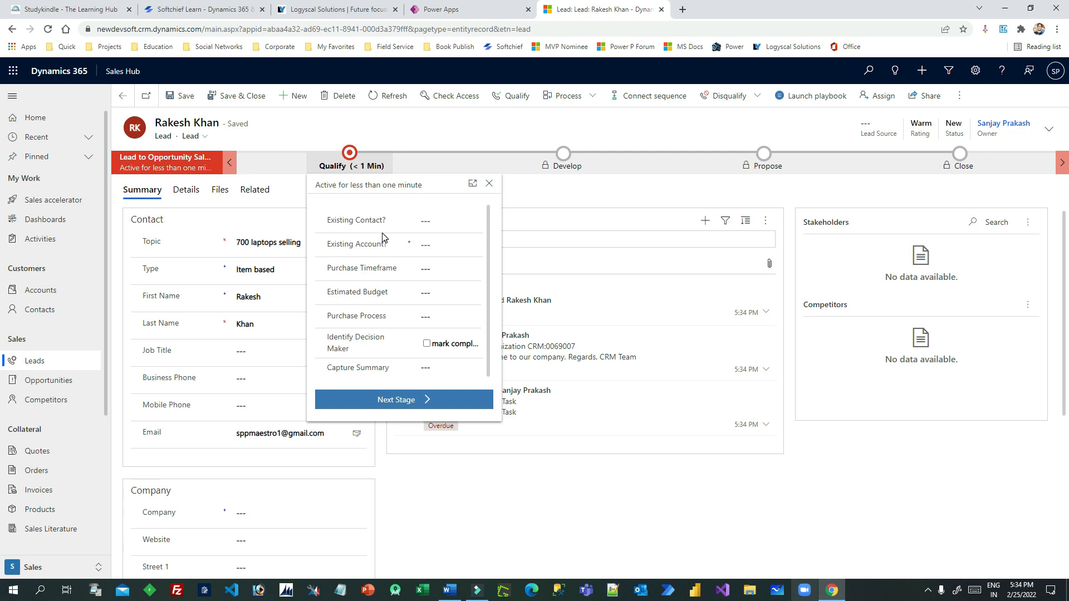
scroll(389, 258, "down", 1)
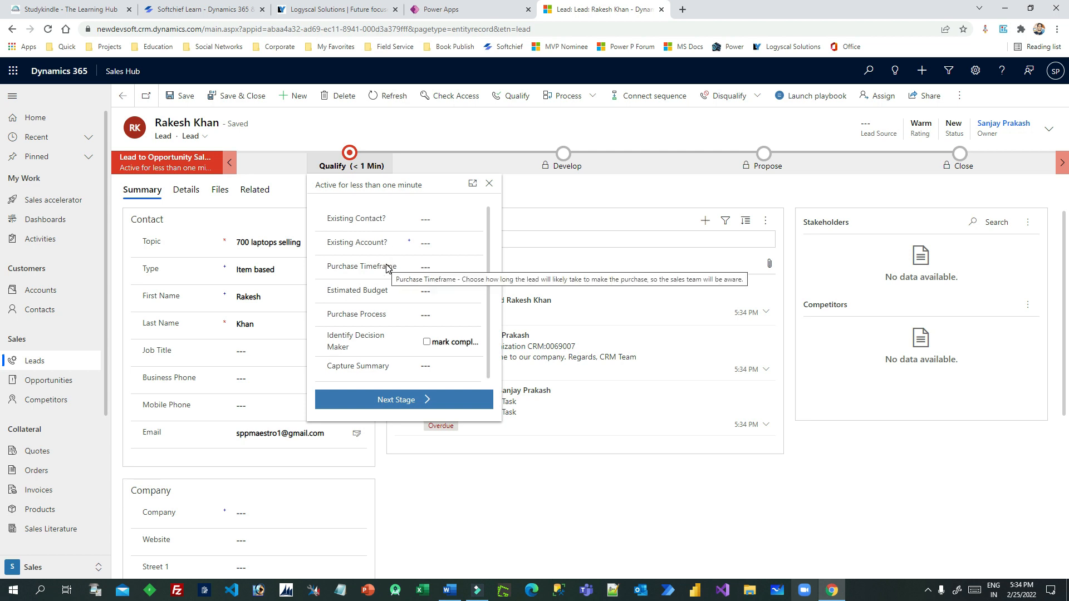
left_click(548, 490)
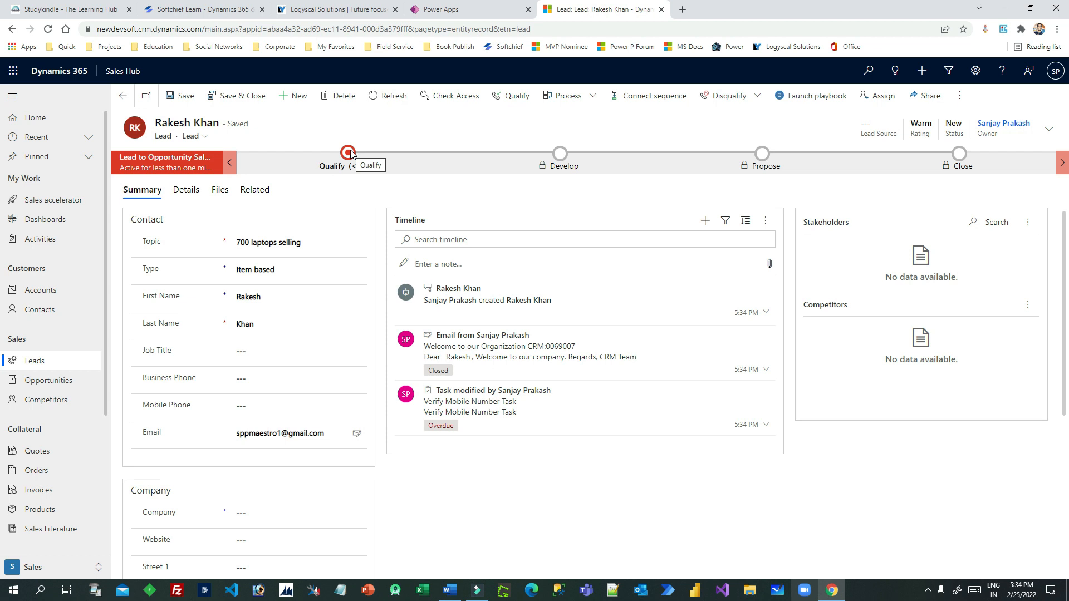
left_click(256, 190)
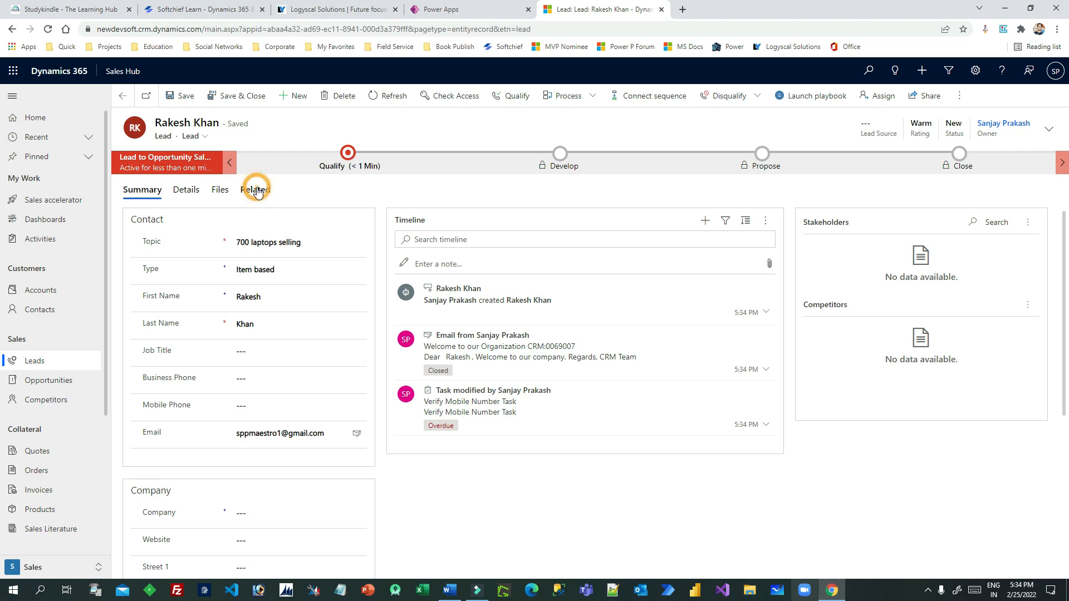
left_click(286, 342)
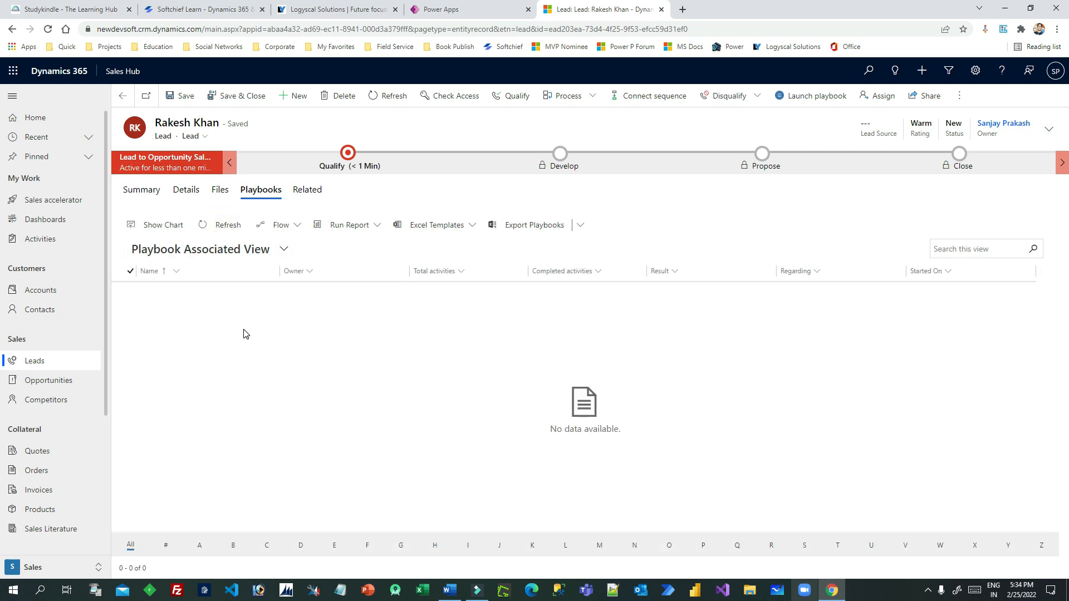
In the Qualify stage, pick an existing contact, account Microsoft Inc., and purchase timeframe Immediate
left_click(348, 153)
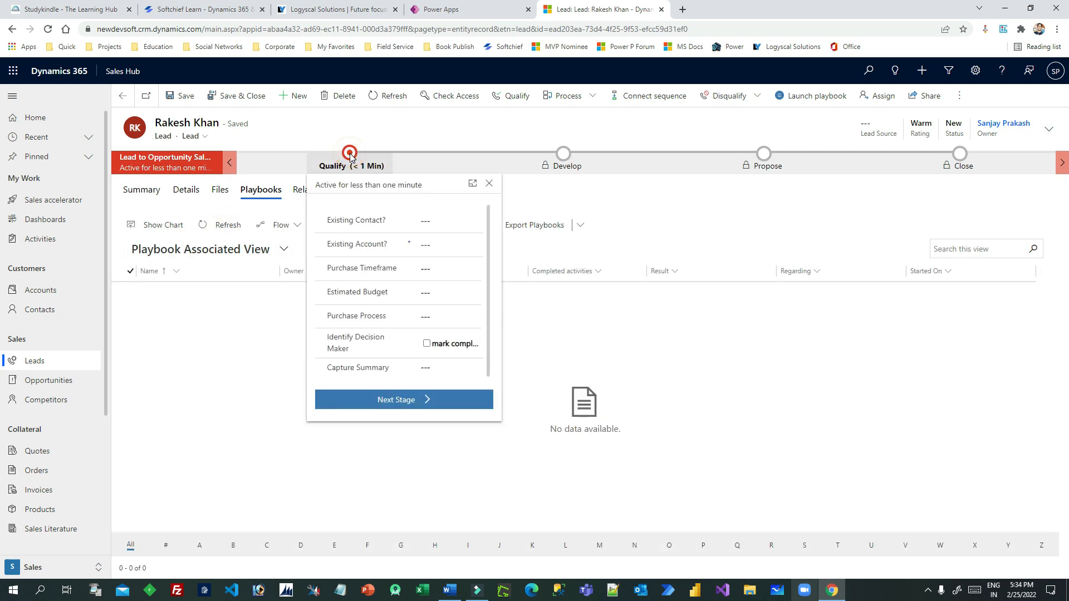
left_click(479, 220)
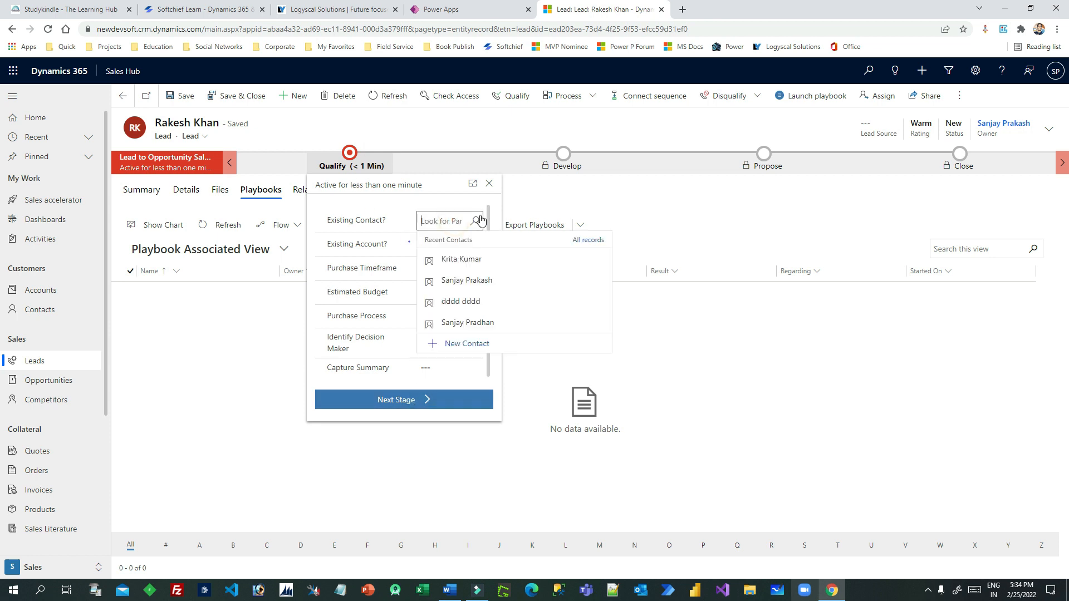
left_click(466, 280)
left_click(456, 247)
left_click(454, 303)
left_click(442, 272)
left_click(450, 302)
Set budget 55, purchase process Individual, decision maker identified, summary 55, then save the lead
left_click(440, 297)
type("55")
left_click(437, 321)
left_click(443, 352)
left_click(427, 348)
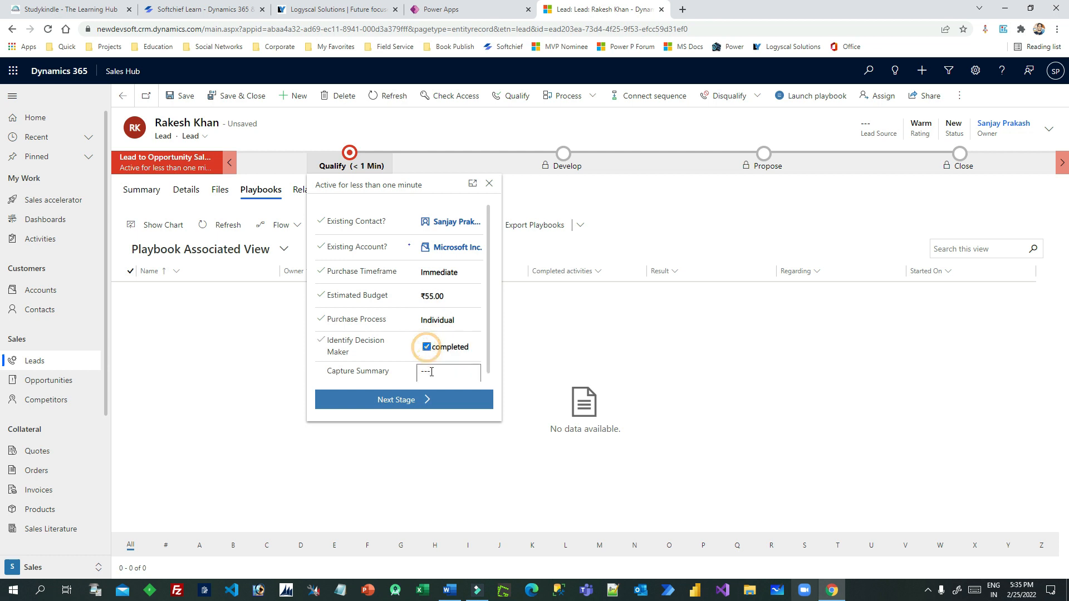
left_click(434, 371)
type("55")
left_click(415, 397)
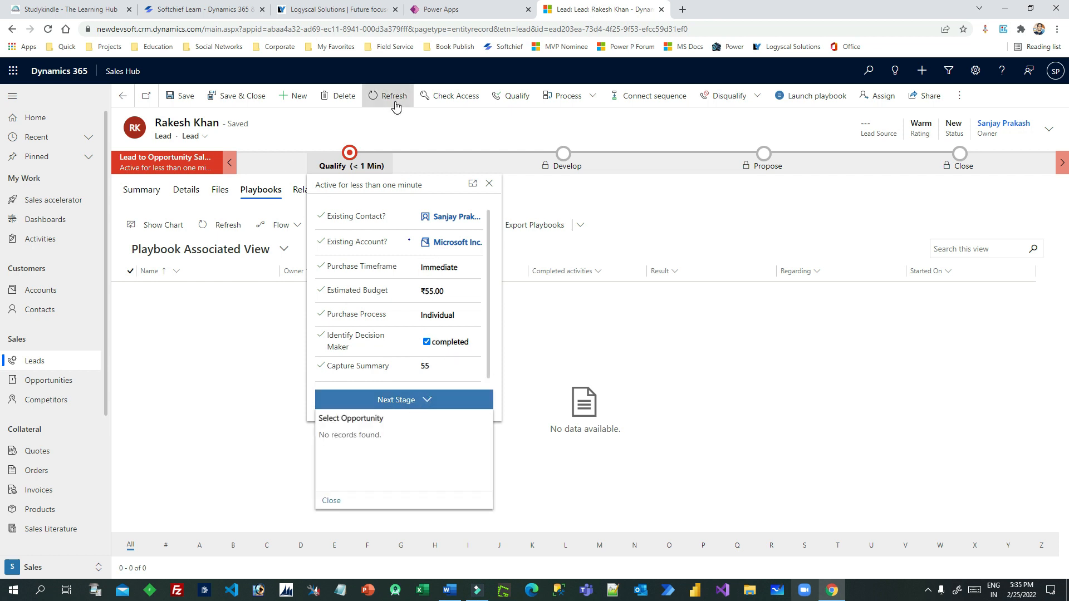
left_click(175, 95)
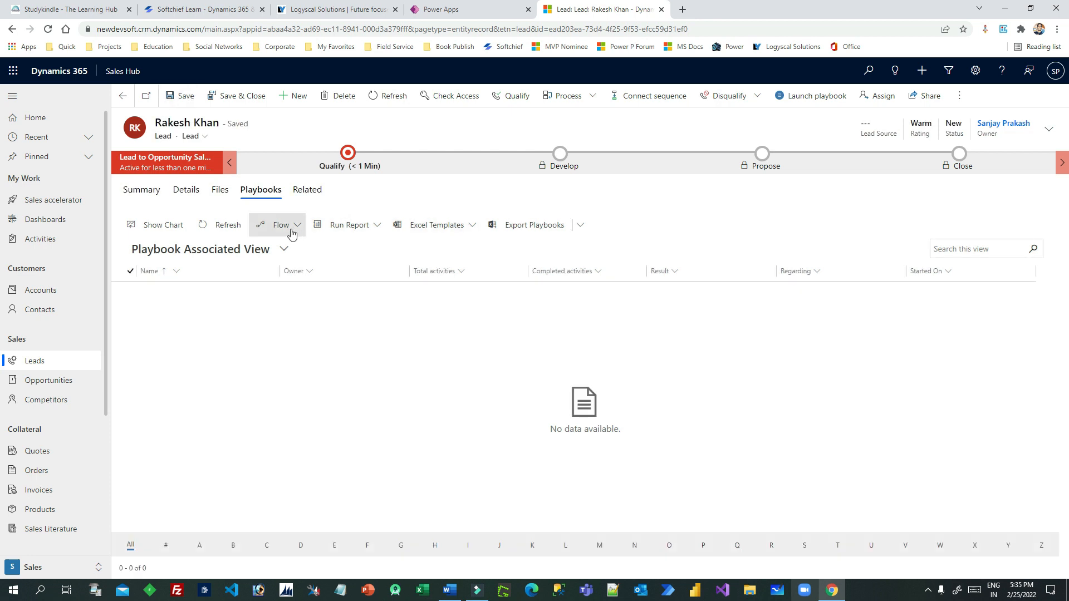
Refresh the lead's Playbooks list several times; it still shows no playbooks
left_click(220, 230)
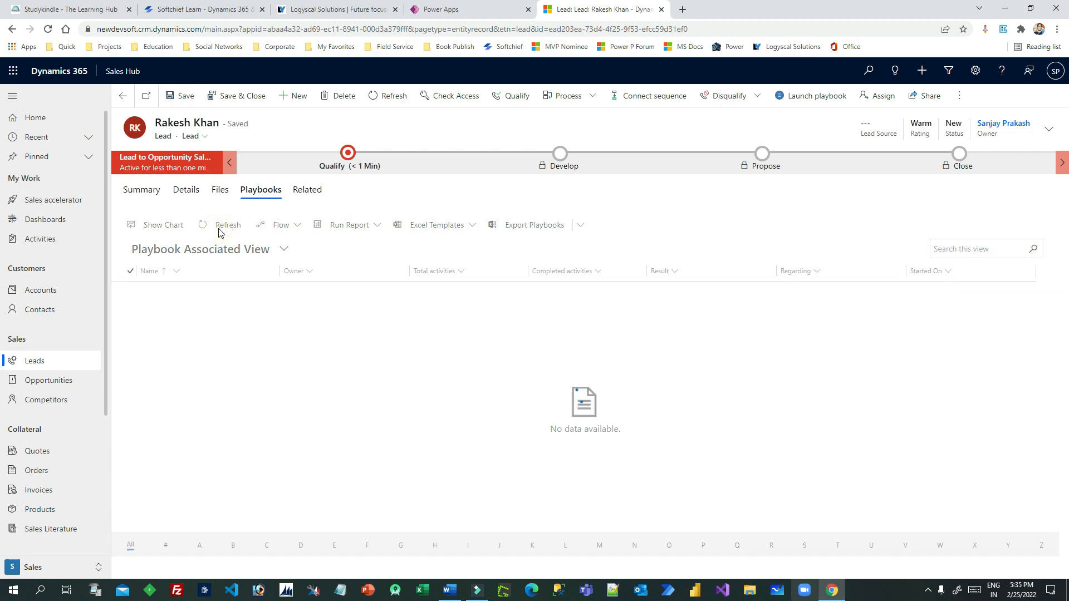
left_click(220, 230)
left_click(220, 230)
left_click(219, 229)
left_click(220, 230)
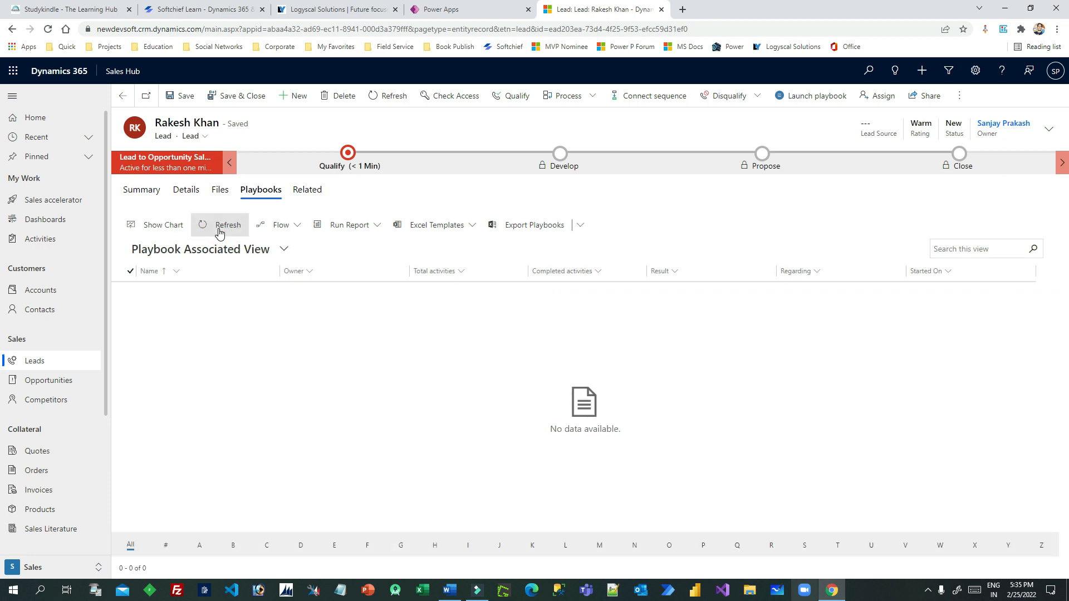
left_click(220, 230)
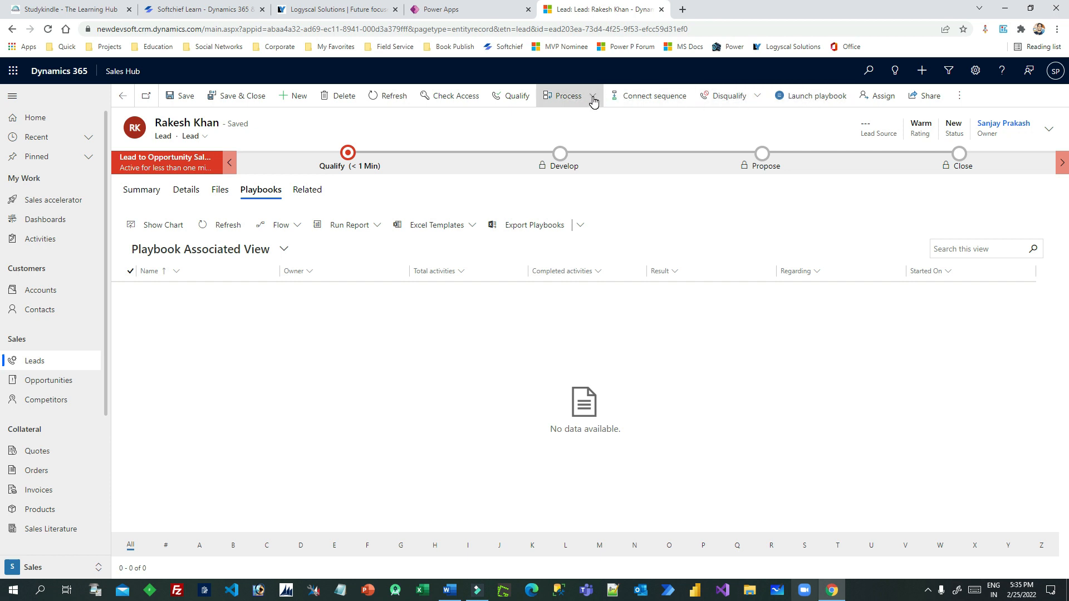
left_click(974, 70)
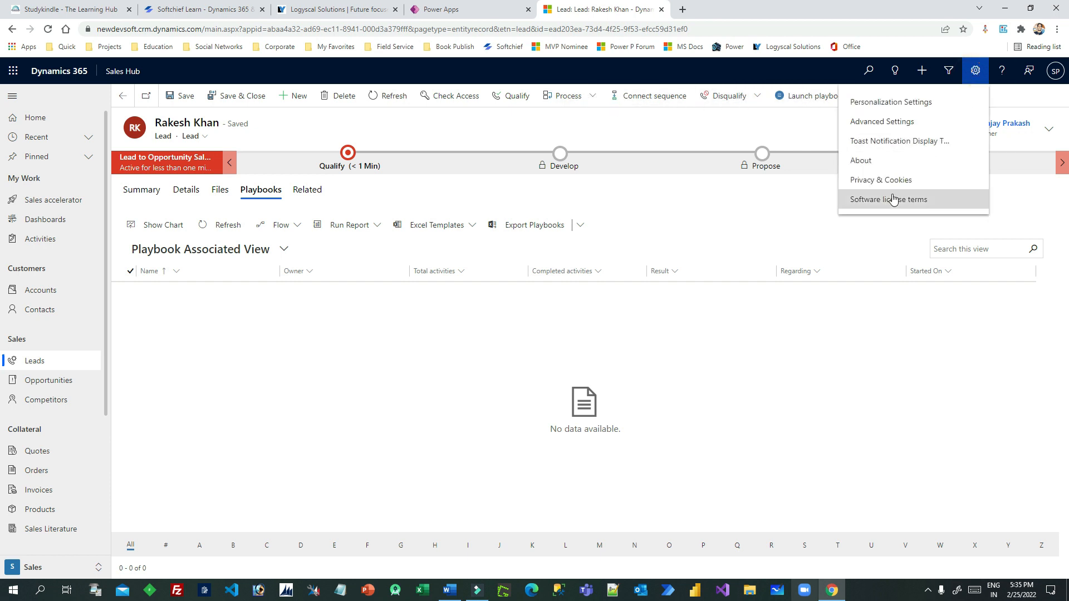
Open Advanced Settings in a new tab and wait for it to load
left_click(884, 121)
left_click(615, 10)
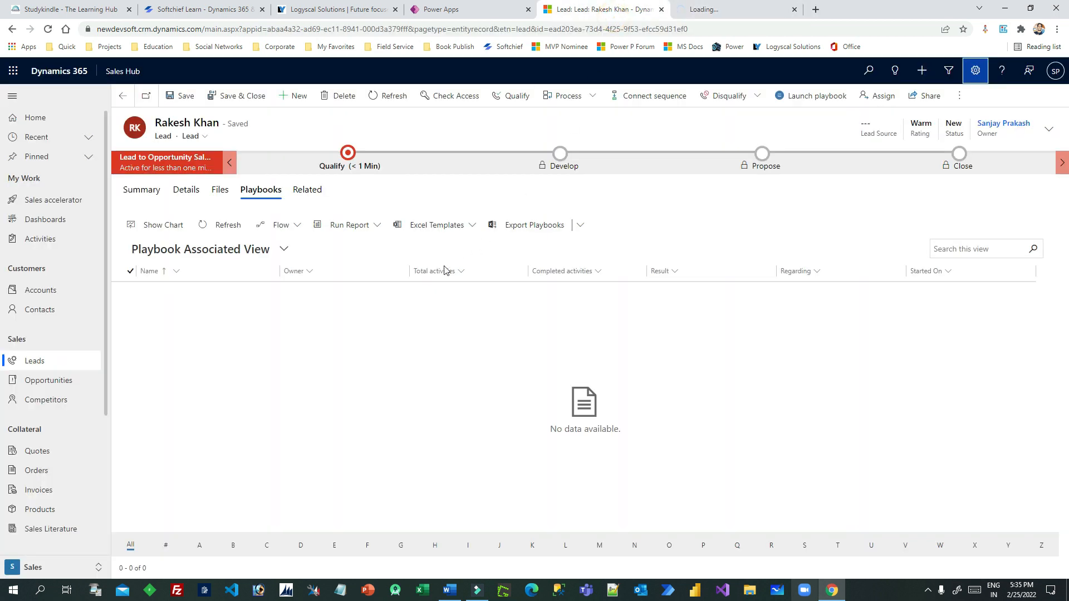
left_click(226, 234)
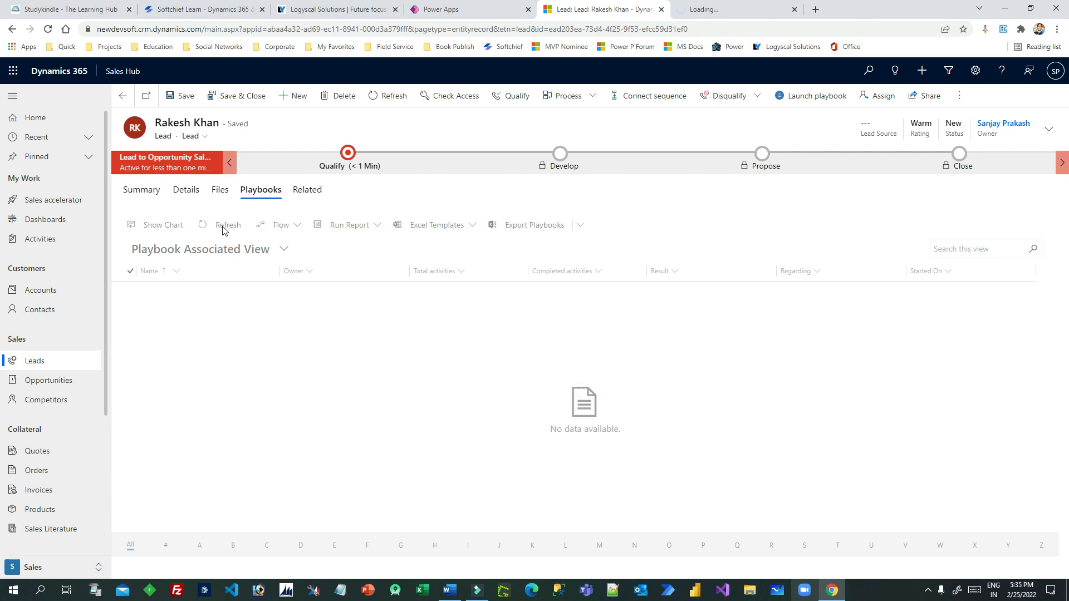
left_click(710, 10)
left_click(625, 8)
left_click(729, 8)
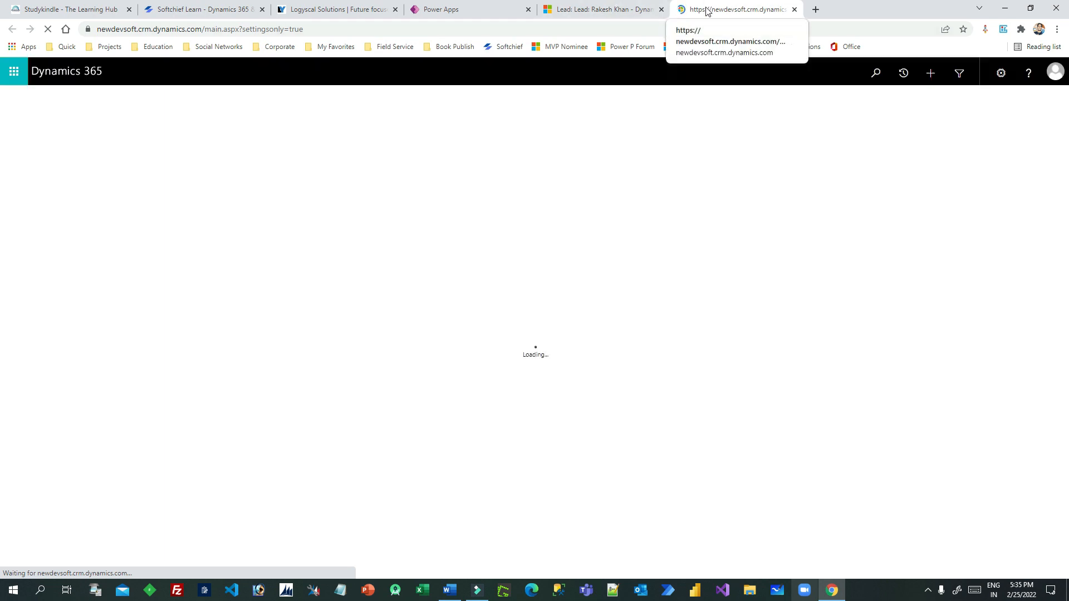
key("ctrl+shift+Tab")
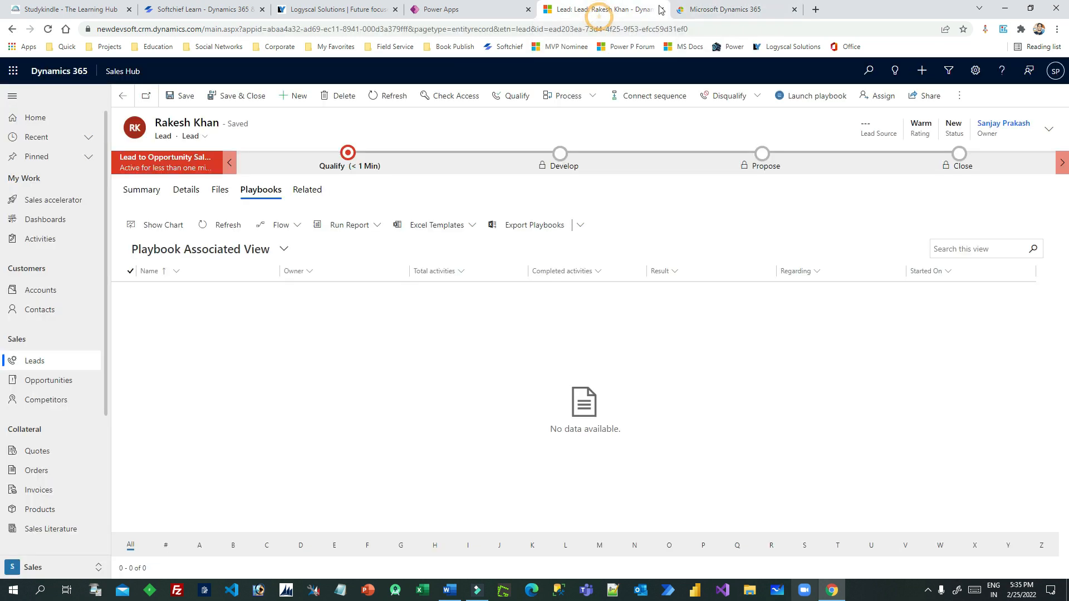
left_click(709, 9)
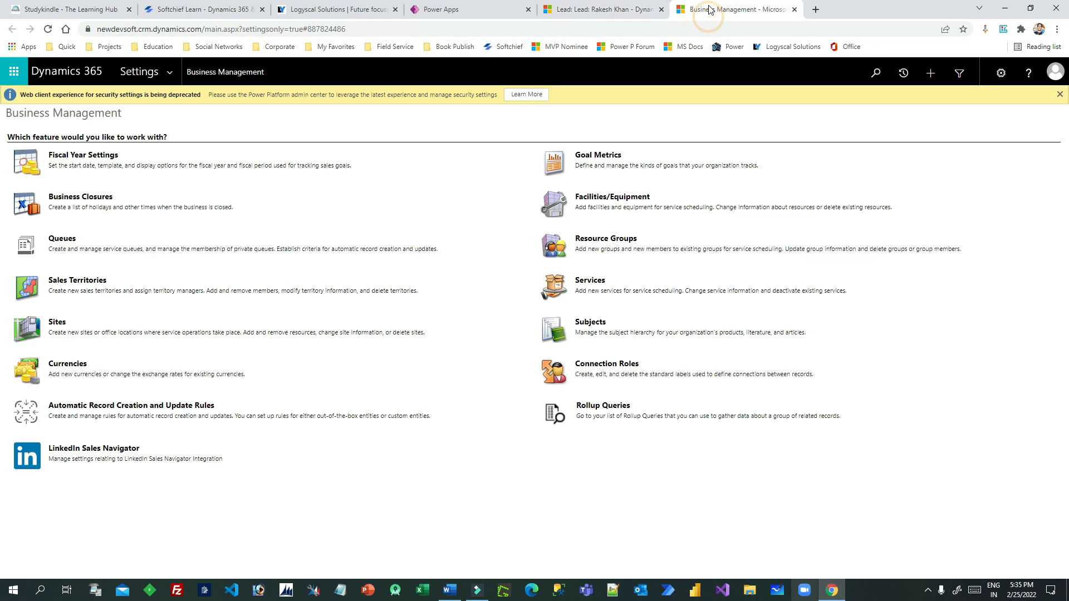
Open System Jobs filtered to Lead and select the failed Launch Lead Playbook job
left_click(169, 72)
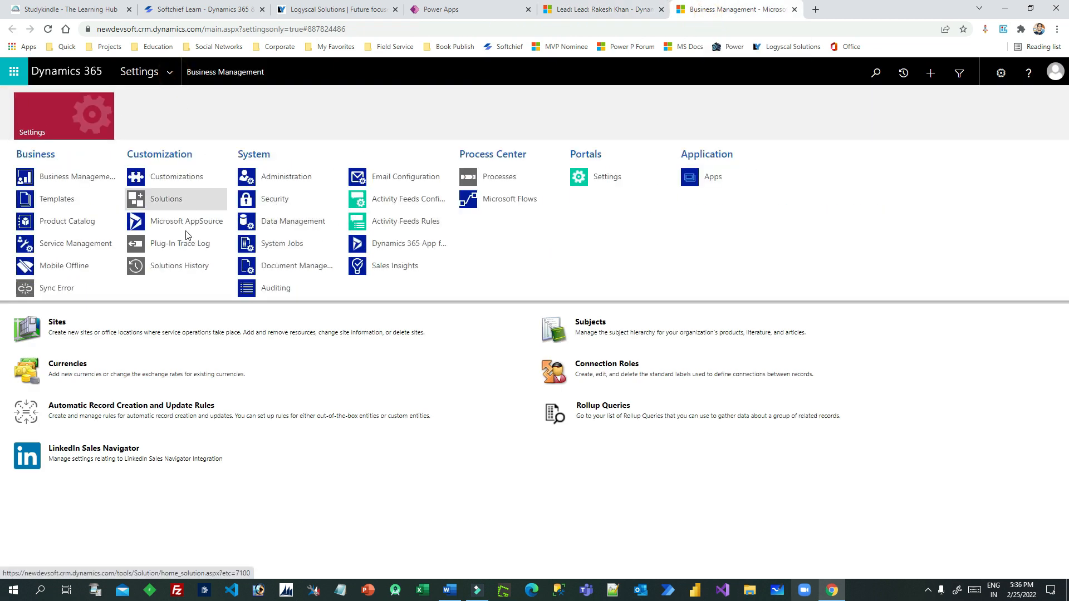
left_click(297, 249)
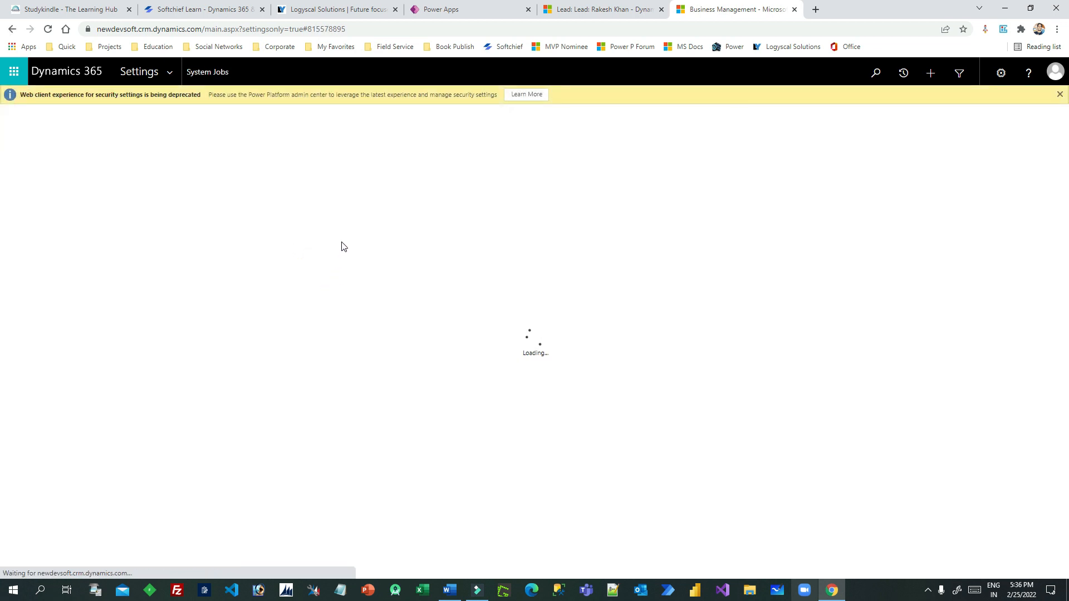
left_click(114, 153)
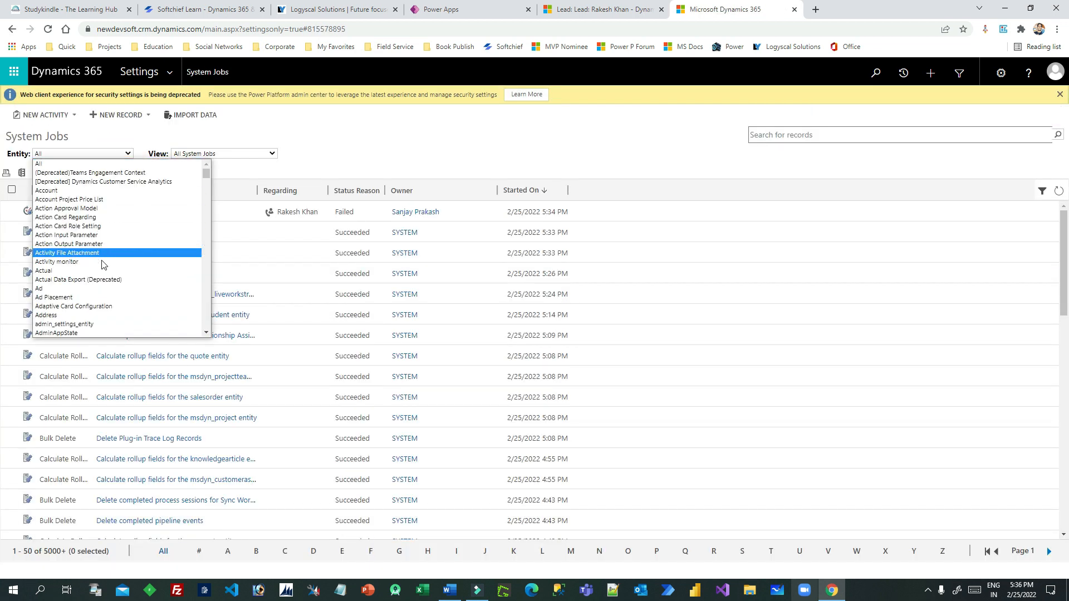
type("lead")
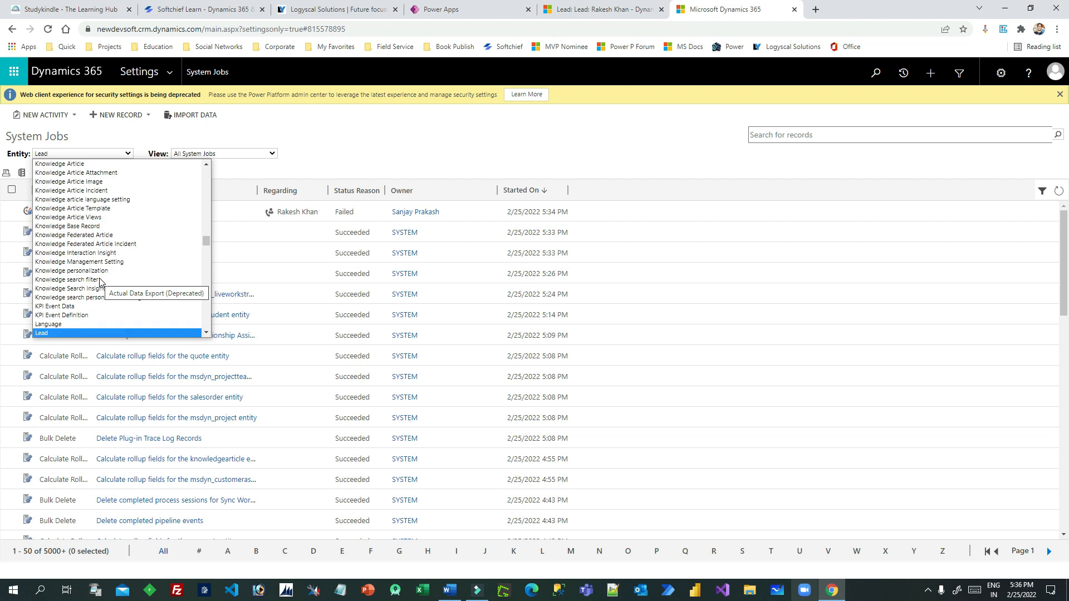
left_click(76, 332)
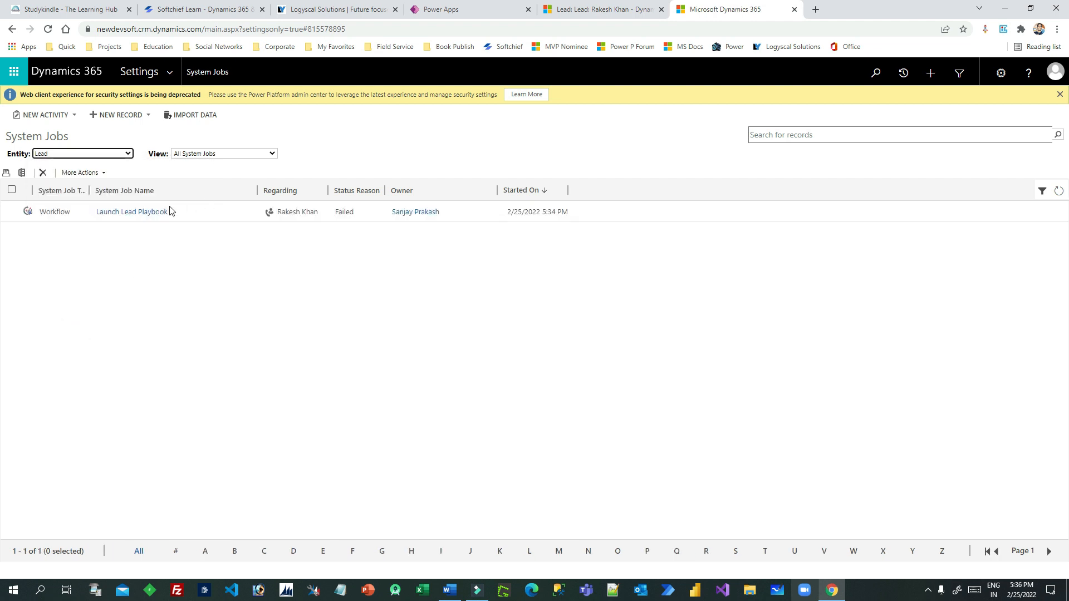
left_click(348, 215)
Open the failed job's details and expand the 'Object reference not set' error trace
double_click(341, 217)
left_click_drag(456, 138, 437, 106)
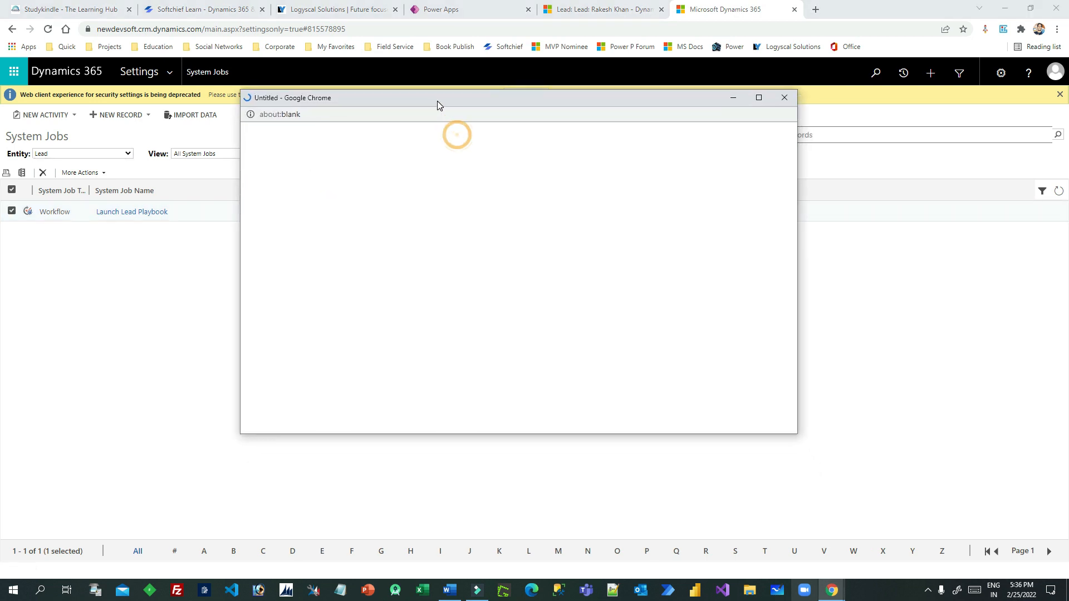
left_click_drag(795, 432, 873, 479)
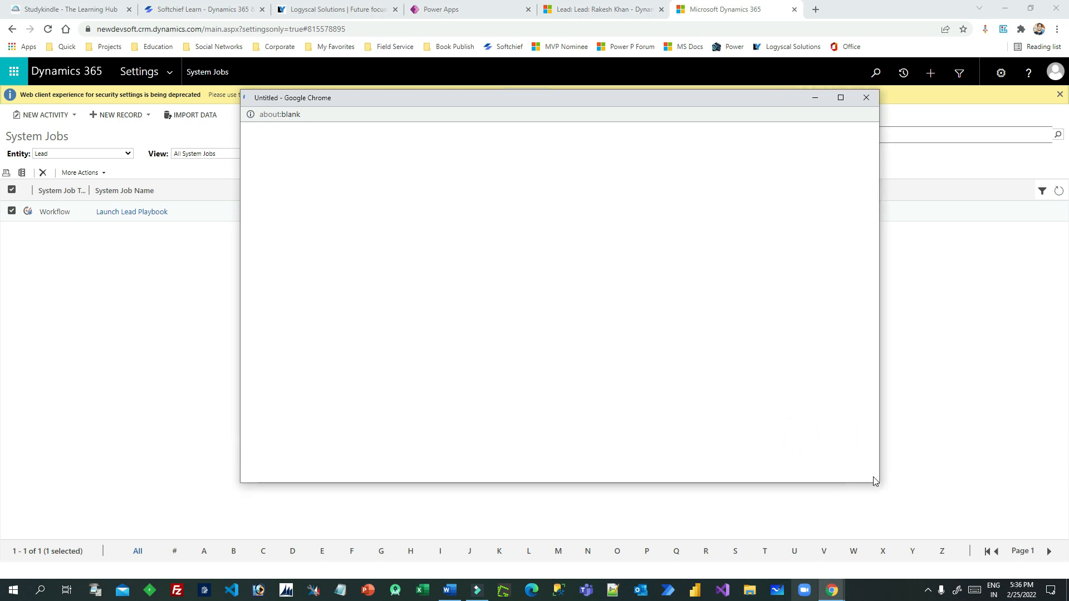
left_click_drag(524, 100, 481, 83)
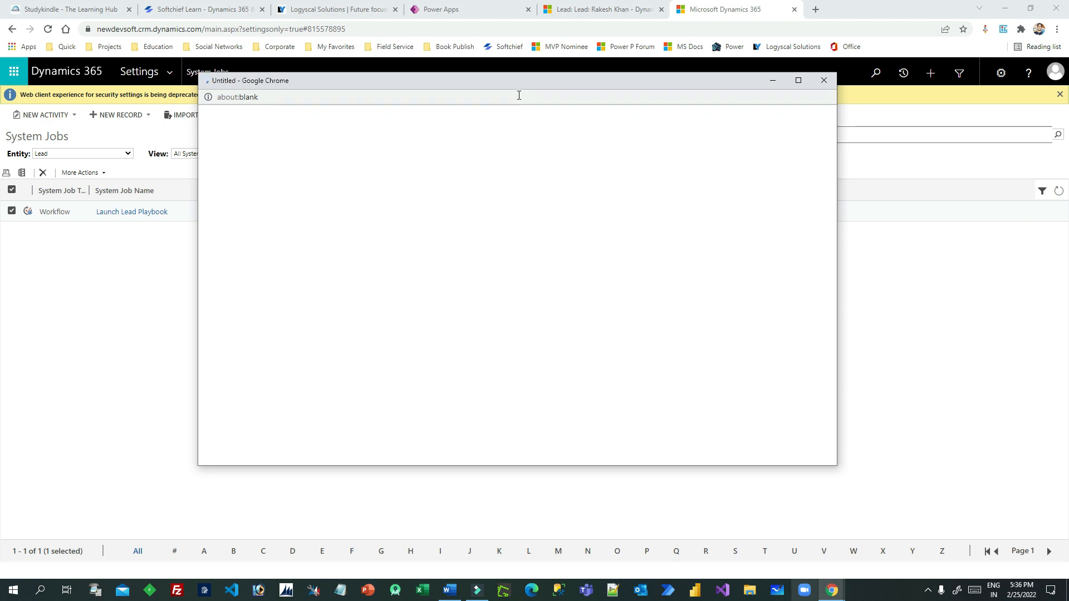
left_click_drag(513, 82, 501, 72)
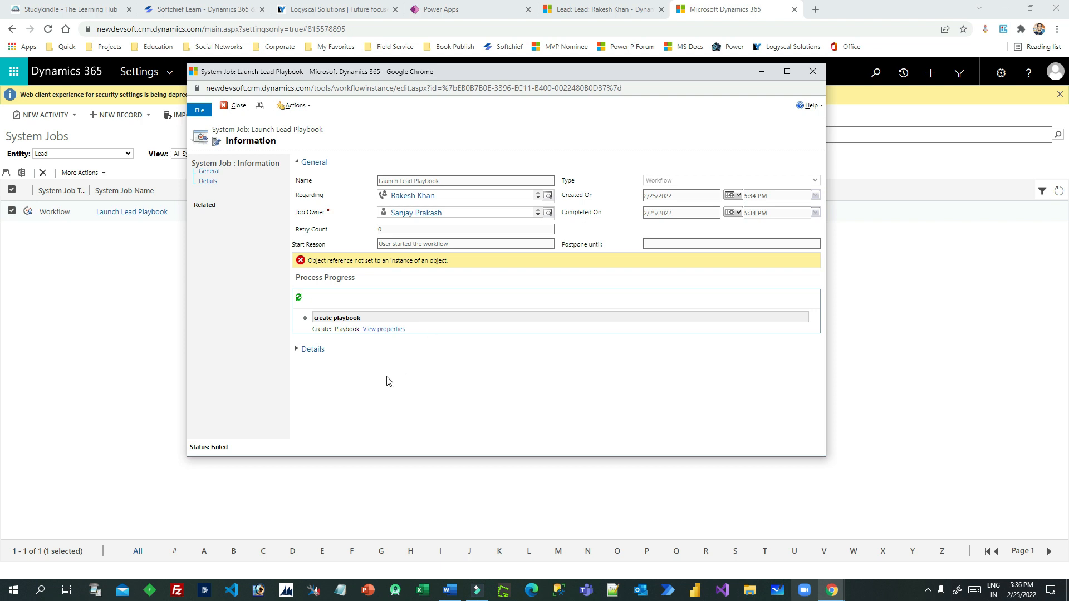
left_click(311, 349)
scroll(390, 359, "down", 1)
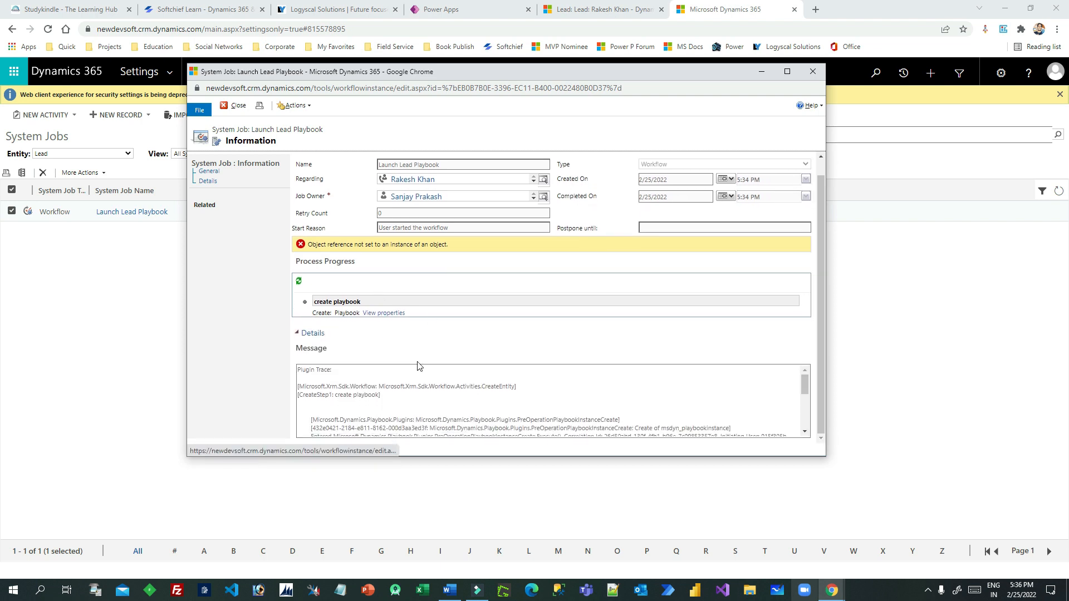
scroll(531, 395, "down", 3)
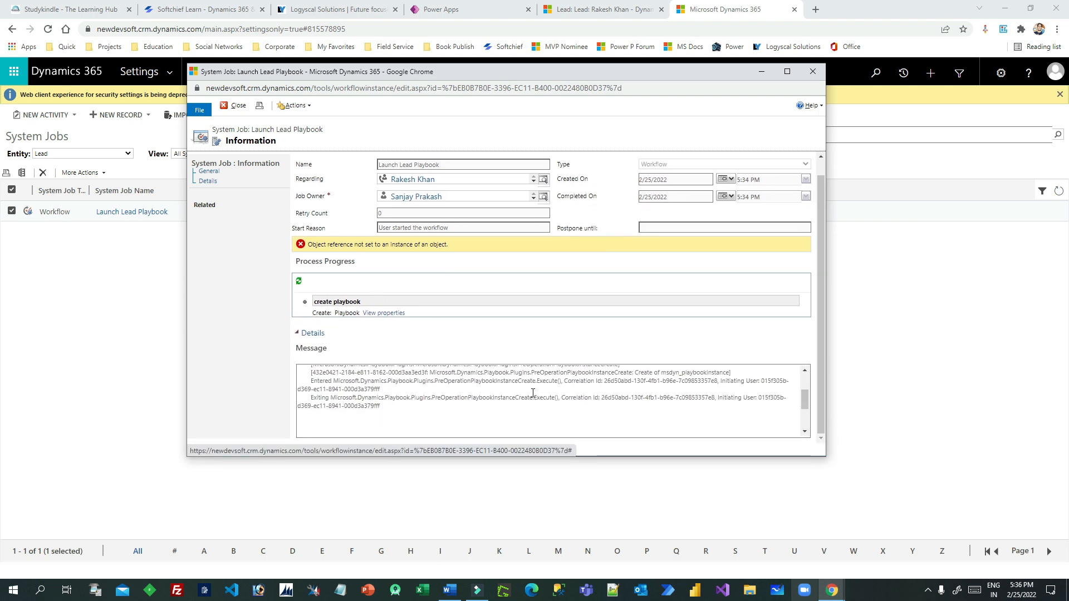
scroll(533, 393, "up", 3)
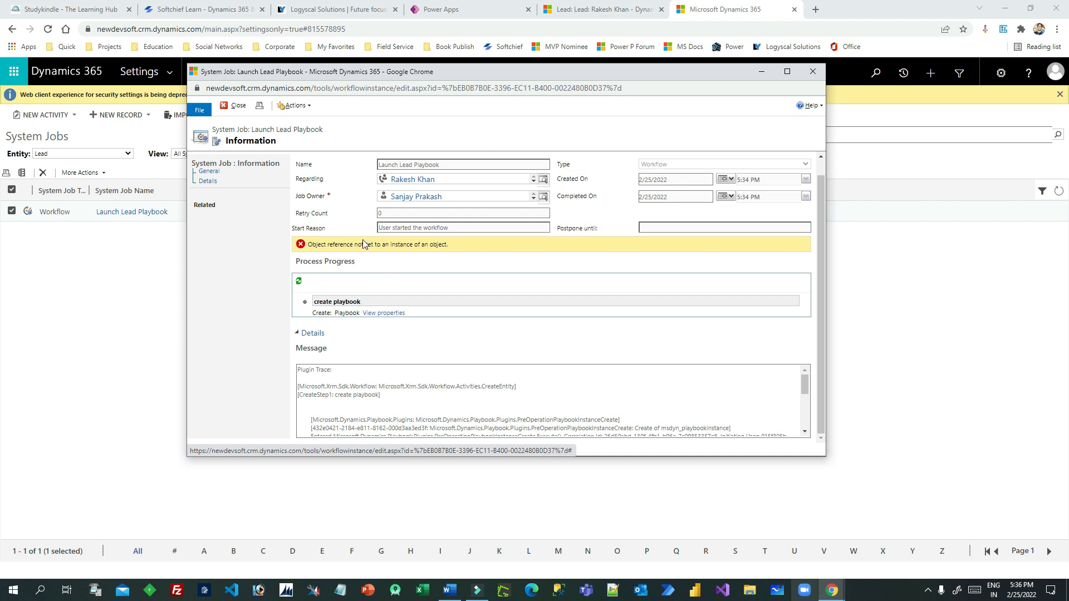
Inspect the create-playbook step's properties, noting the empty Regarding field, then close both windows
left_click(382, 313)
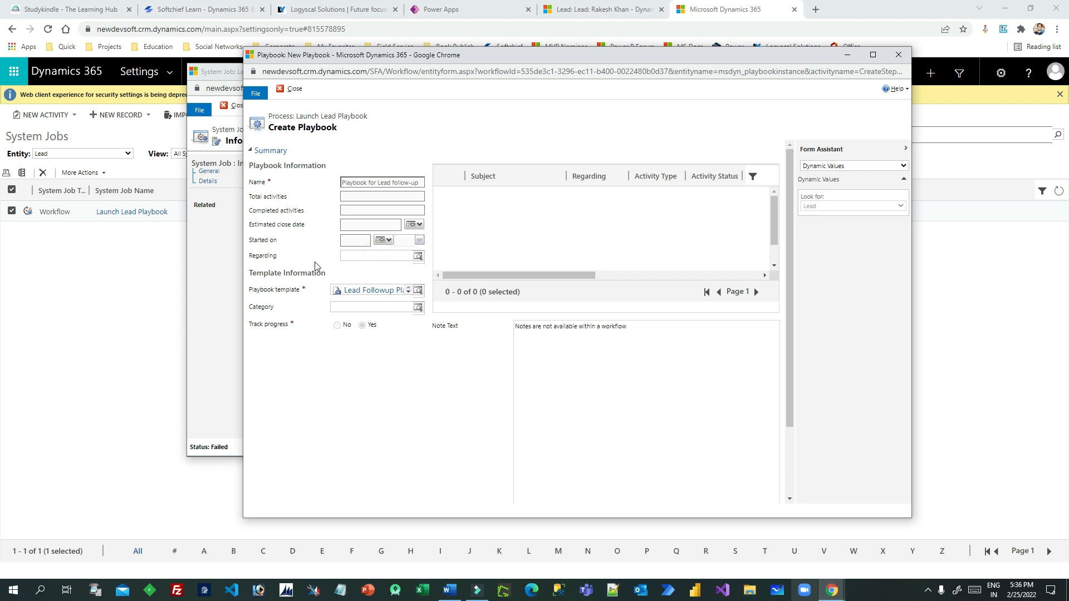
left_click(357, 262)
left_click(372, 259)
left_click(353, 260)
left_click(899, 54)
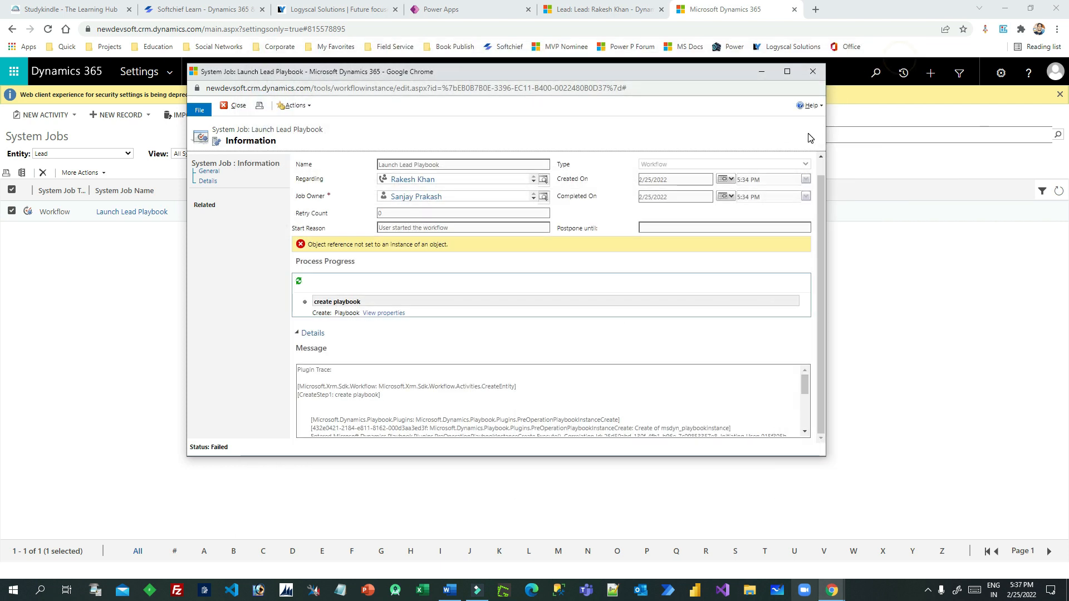
left_click(811, 72)
Launch the Lead Followup Playbook on the lead and confirm it is listed In Progress
left_click(607, 10)
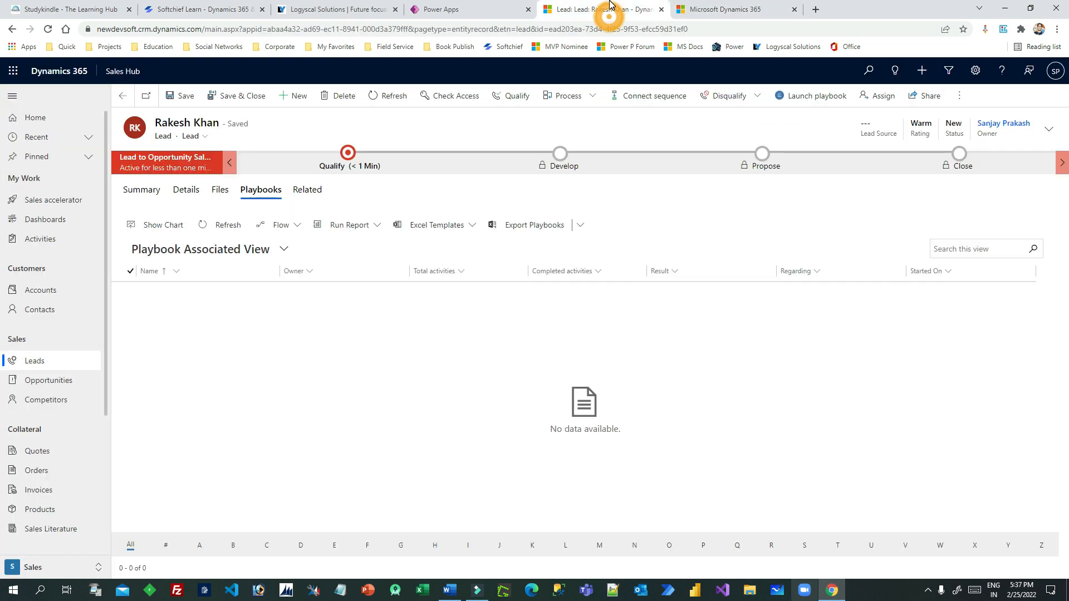
left_click(807, 103)
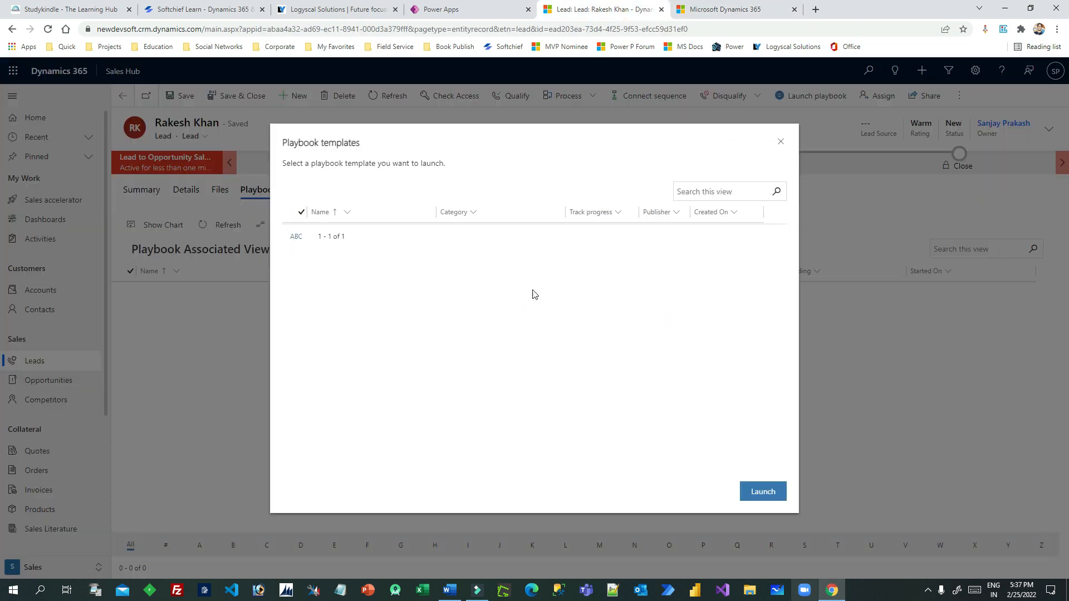
left_click(301, 234)
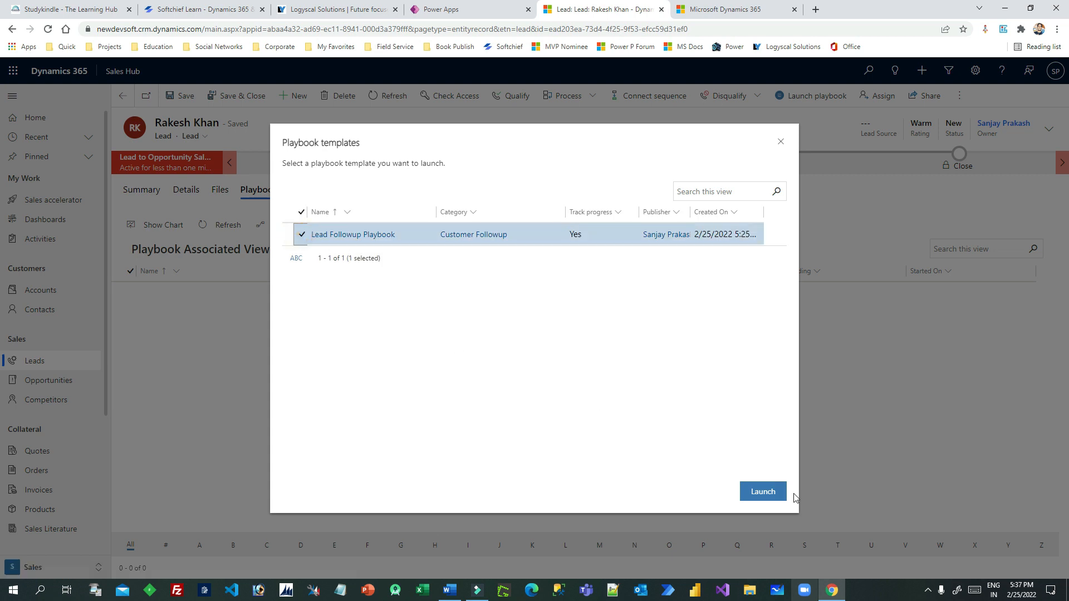
left_click(764, 492)
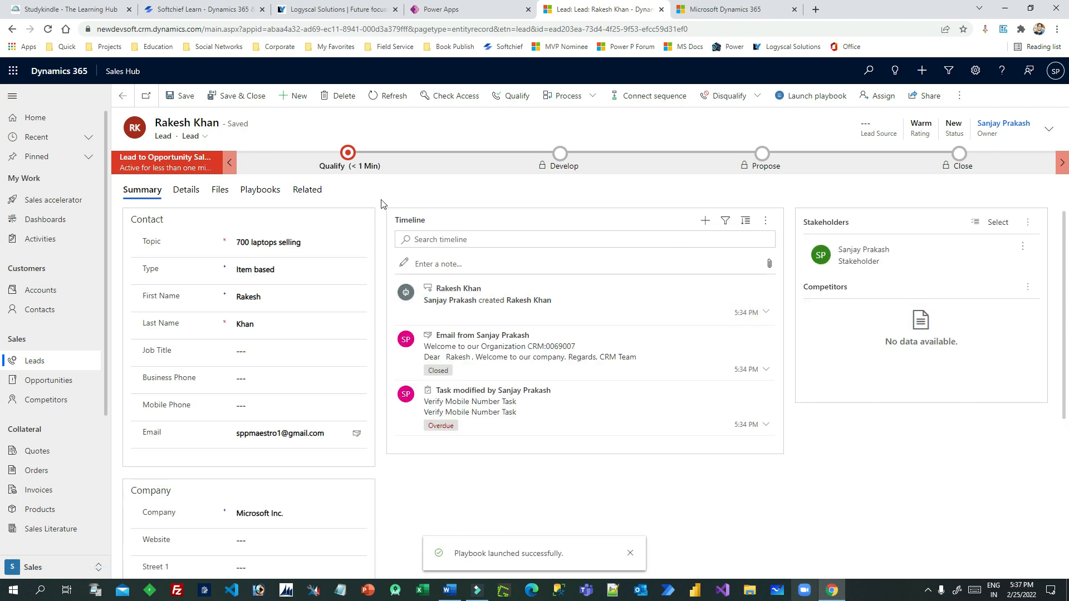
left_click(303, 189)
left_click(260, 190)
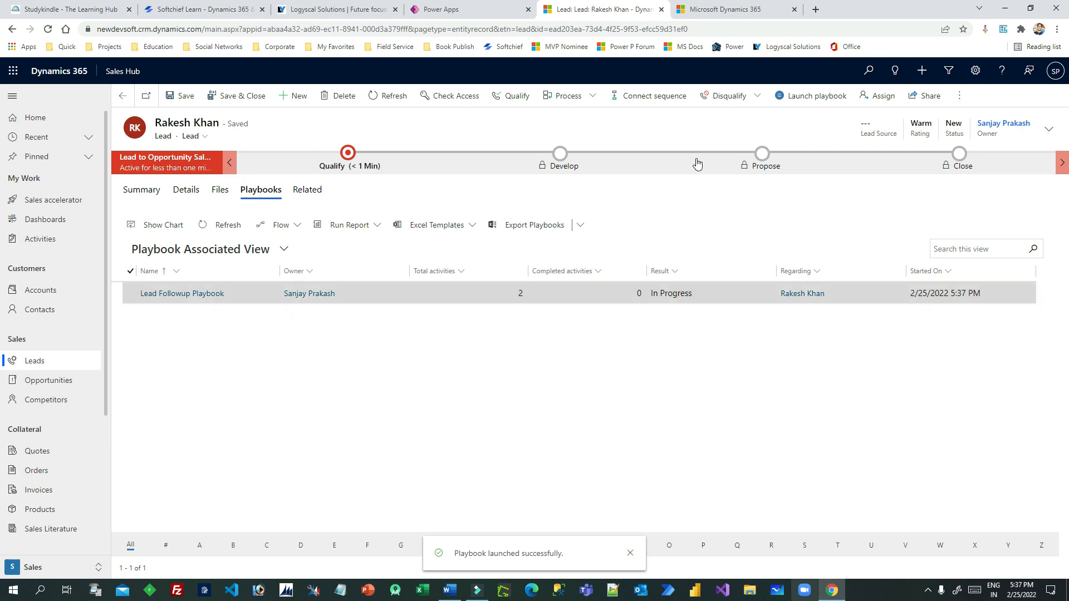
left_click(704, 10)
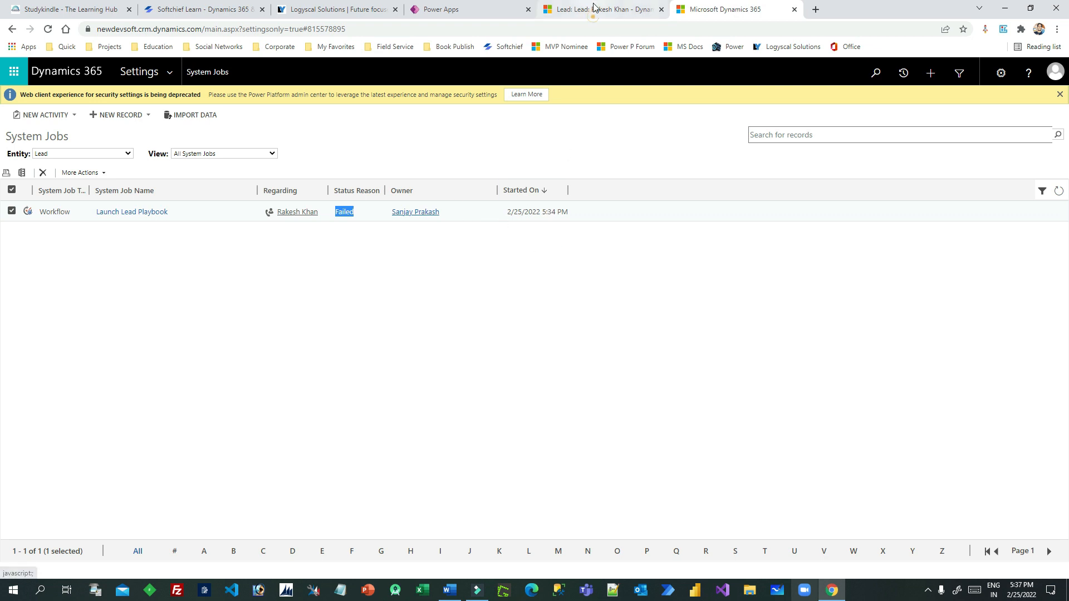
Dismiss the editing notice in Power Apps, go to Solutions, and open School Solution V1.0
left_click(607, 10)
left_click(485, 10)
left_click(621, 358)
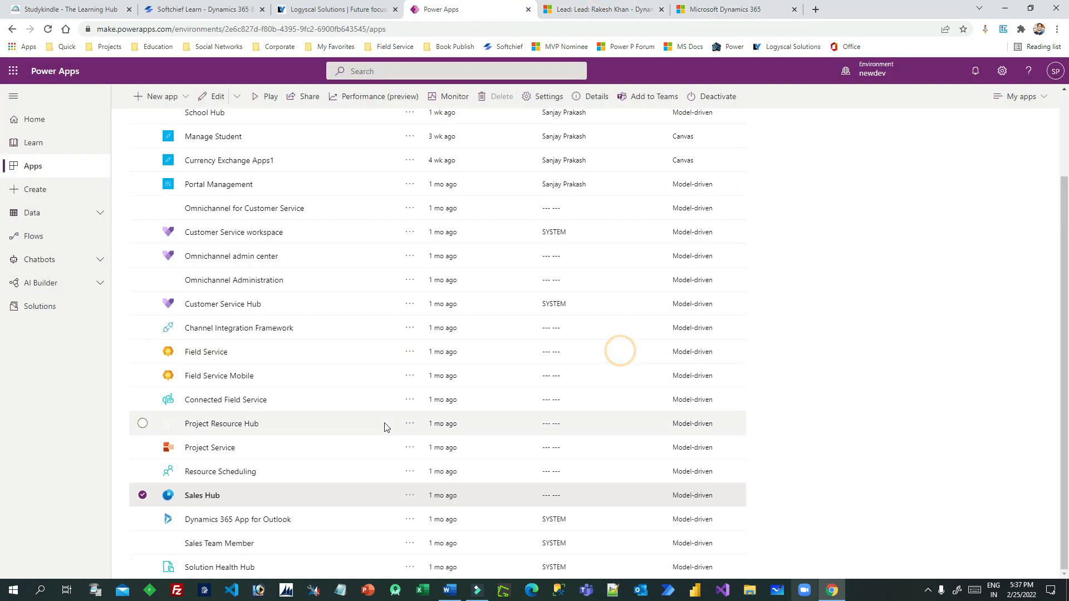
left_click(718, 9)
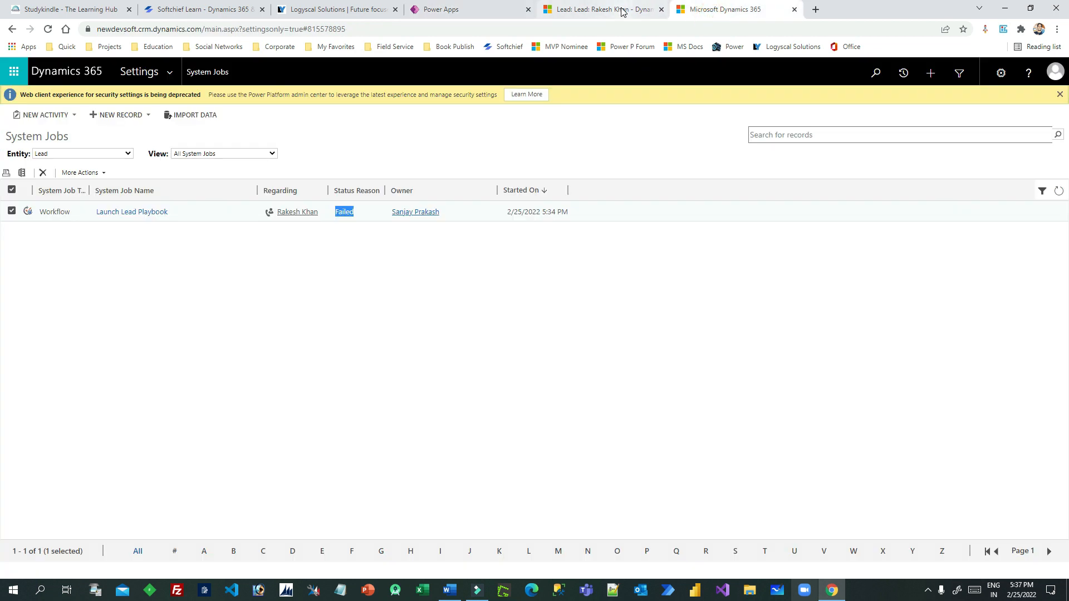
left_click(622, 10)
left_click(478, 10)
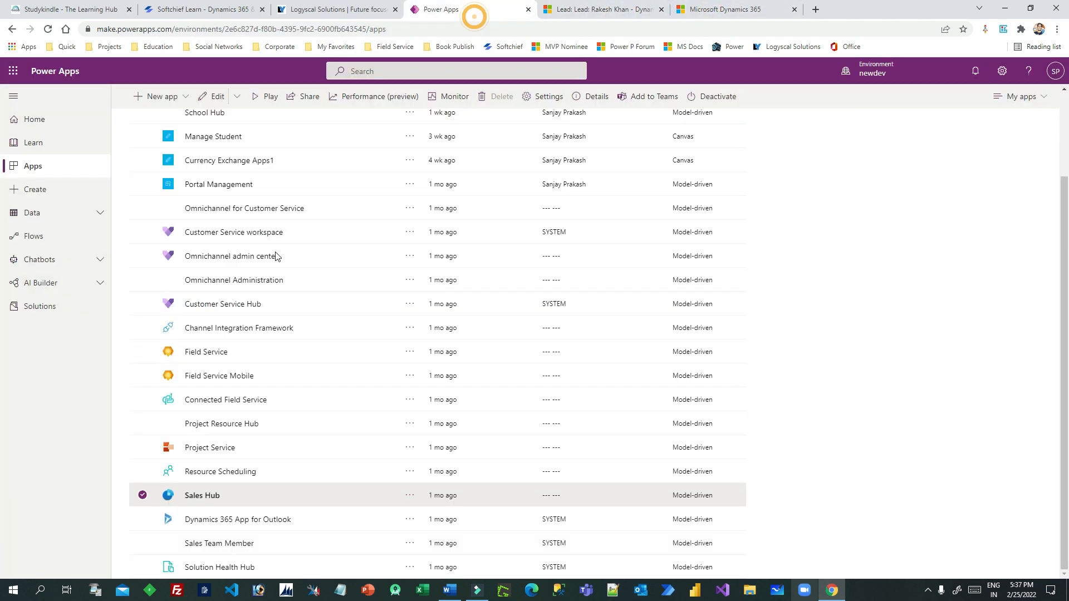
left_click(26, 307)
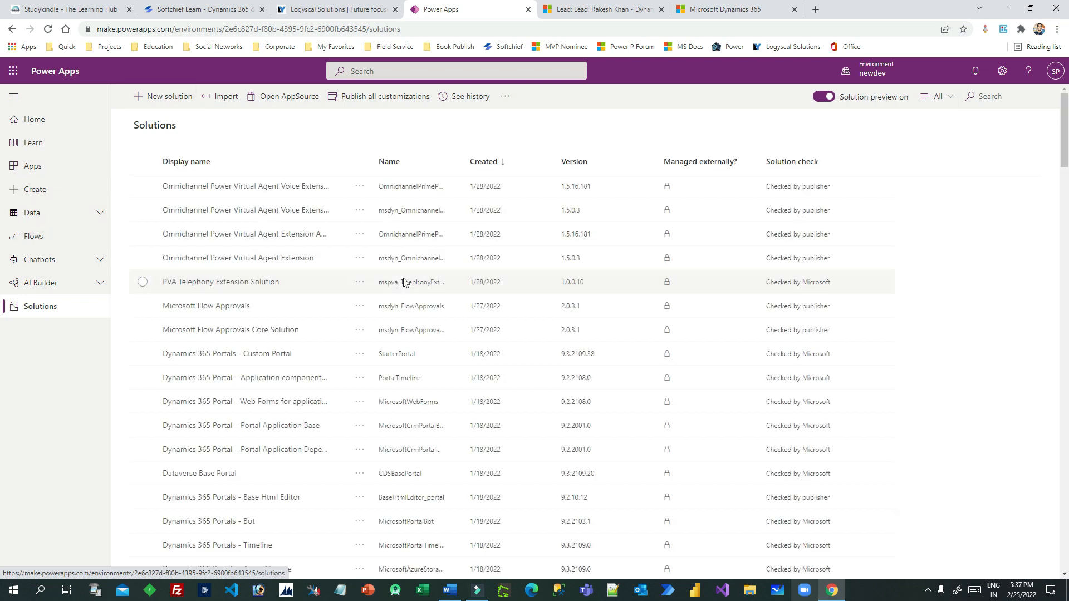
scroll(320, 373, "down", 2)
scroll(320, 373, "down", 8)
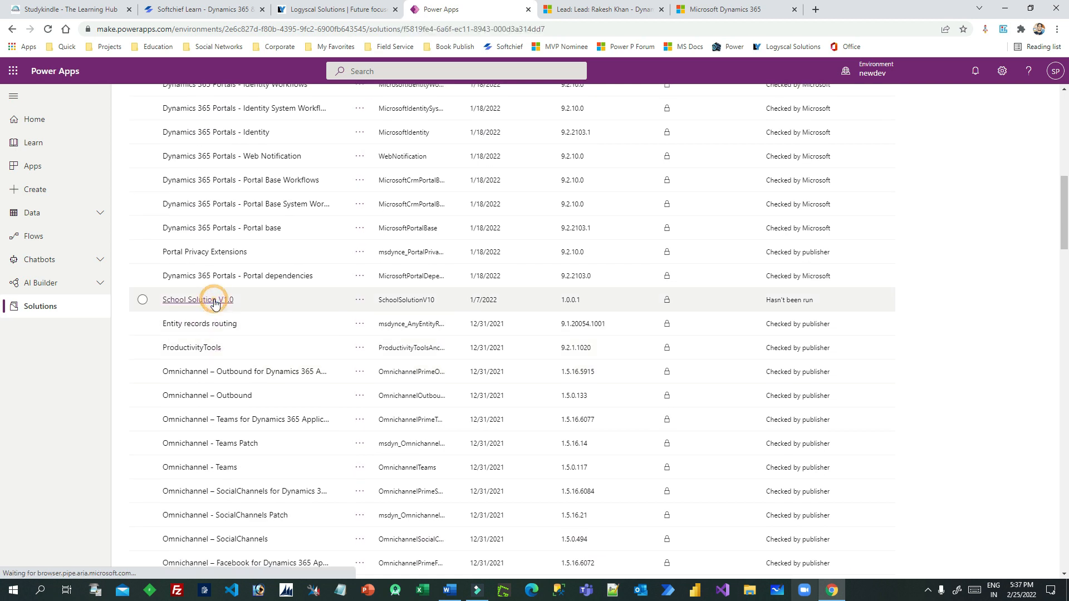
left_click(215, 300)
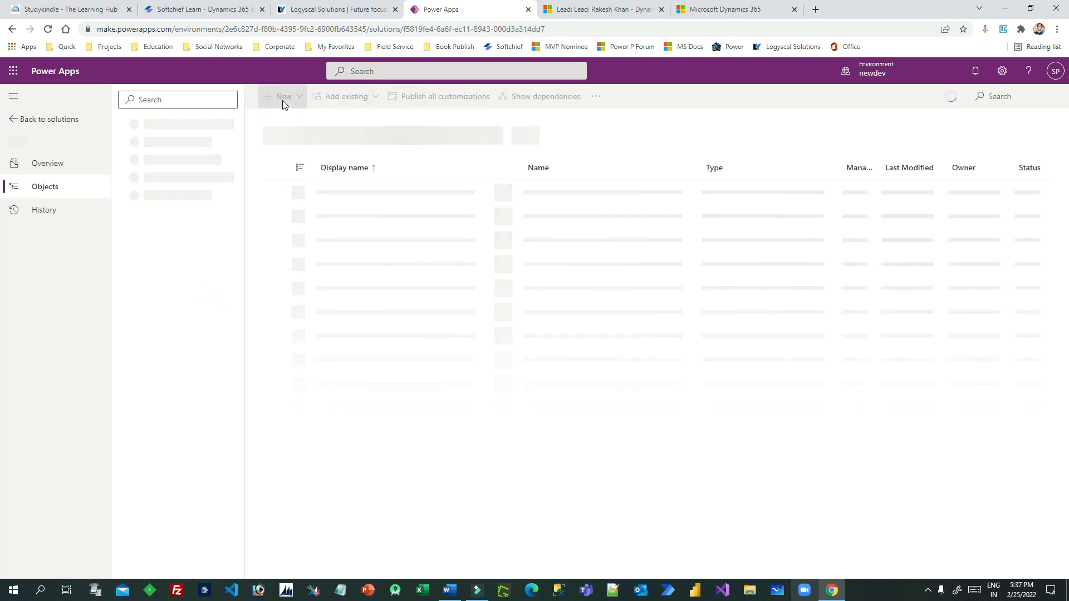
Open the Add existing Automation > Process picker for School Solution V1.0
left_click(345, 98)
left_click(362, 261)
left_click(390, 158)
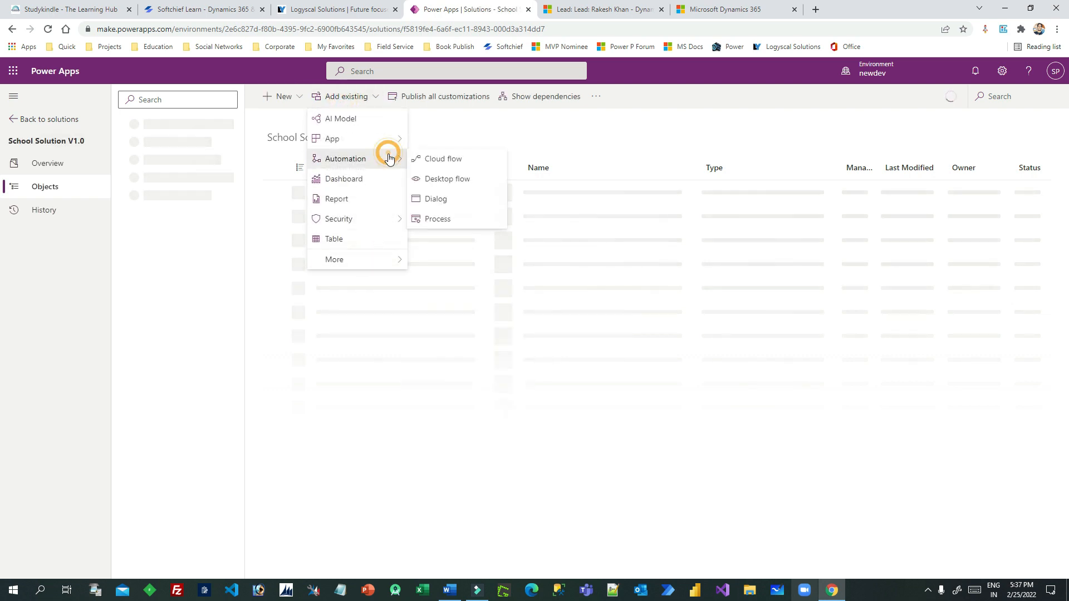
left_click(437, 216)
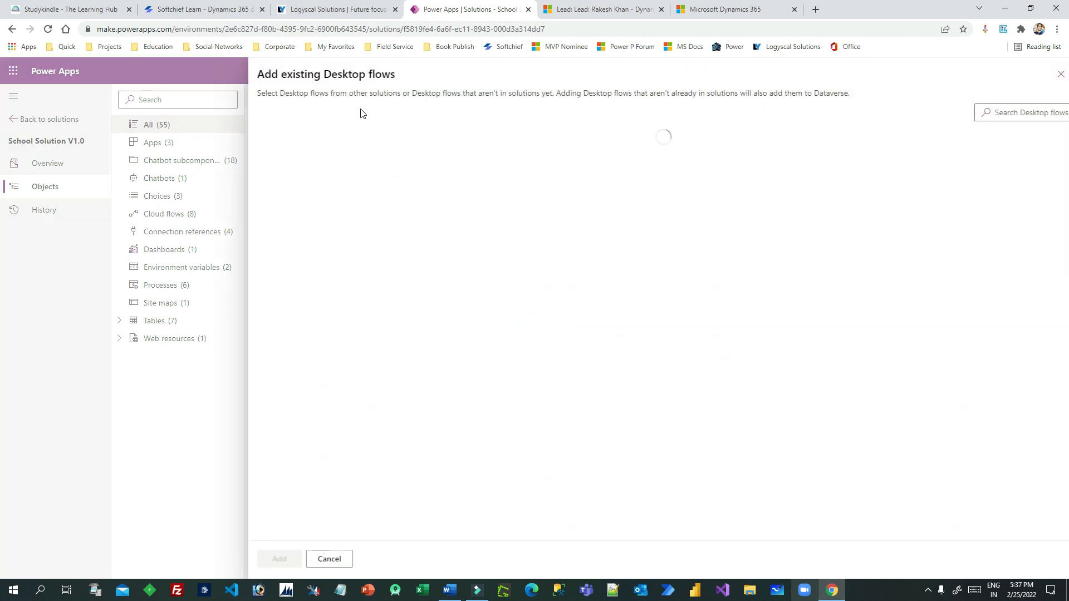
left_click(1050, 74)
left_click(344, 97)
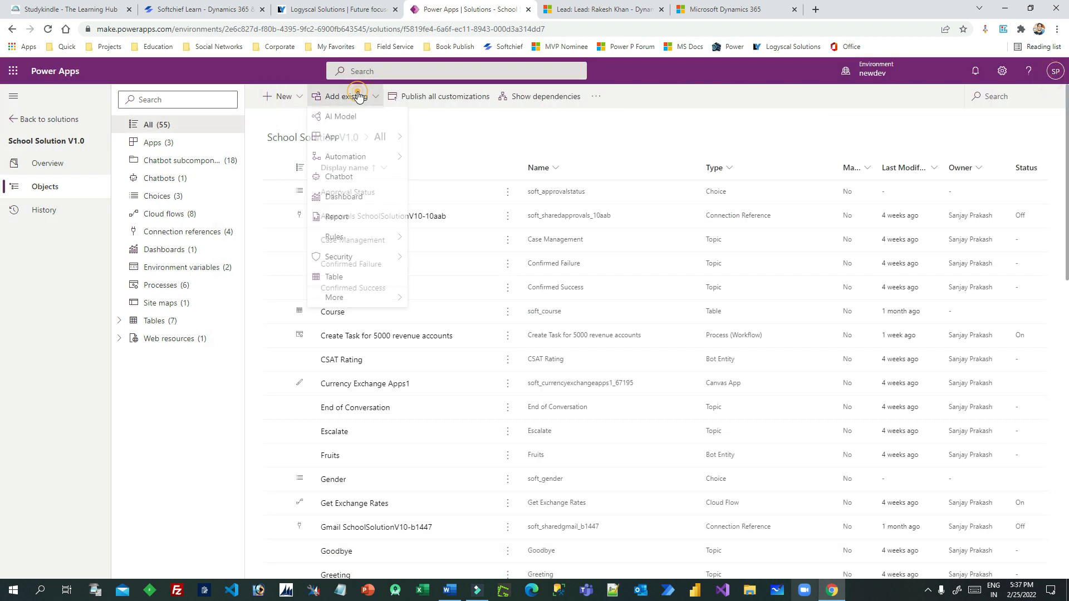
left_click(376, 159)
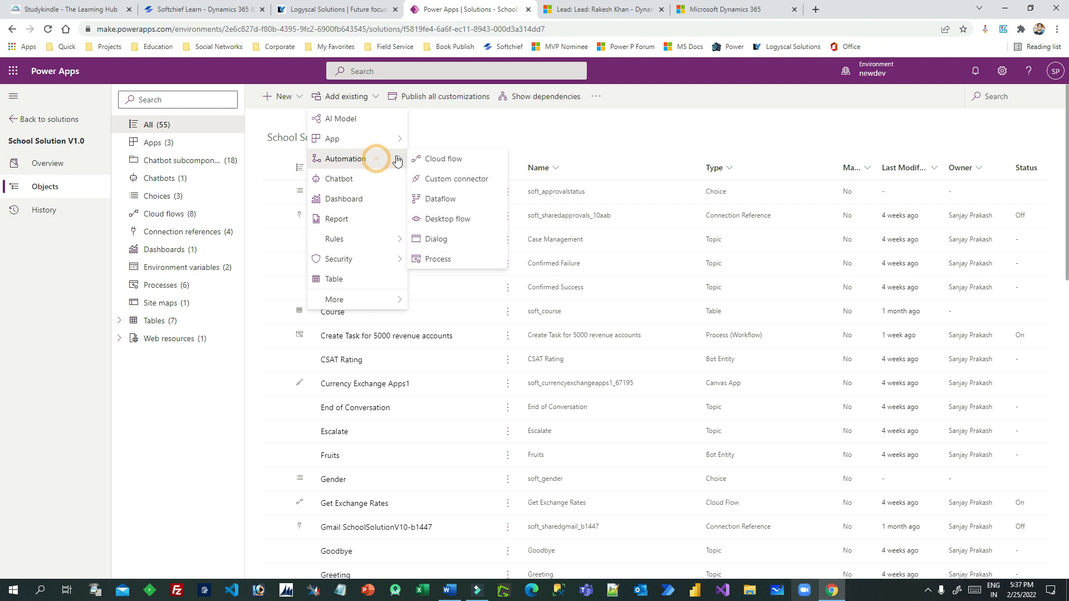
left_click(438, 260)
Select and add the Launch Lead Playbook process, then filter the solution to Processes
left_click(1005, 114)
type("IUNVH")
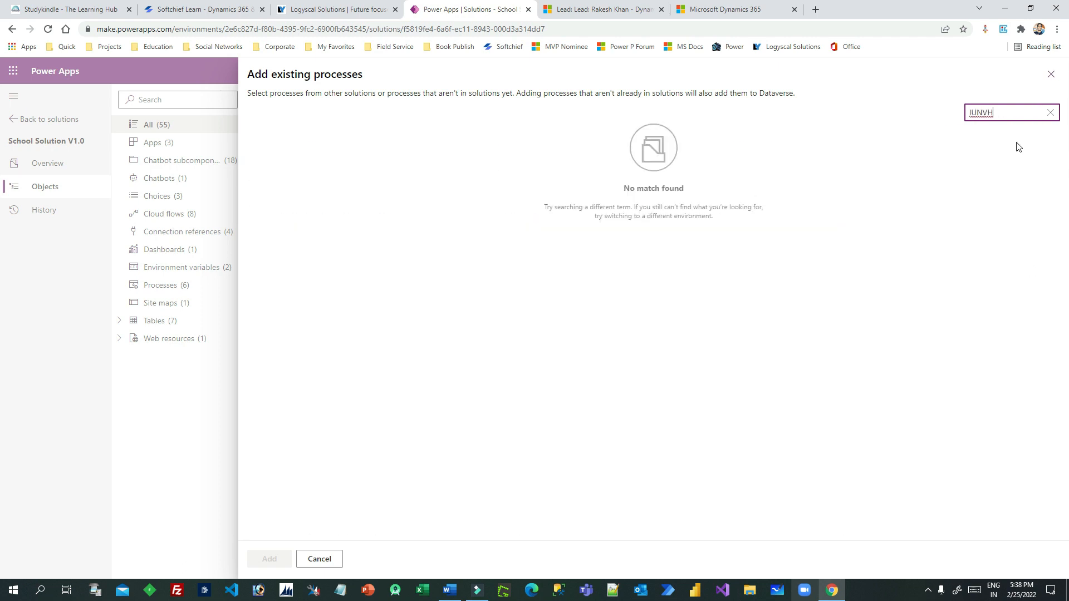
left_click_drag(1018, 113, 939, 110)
key("BackSpace")
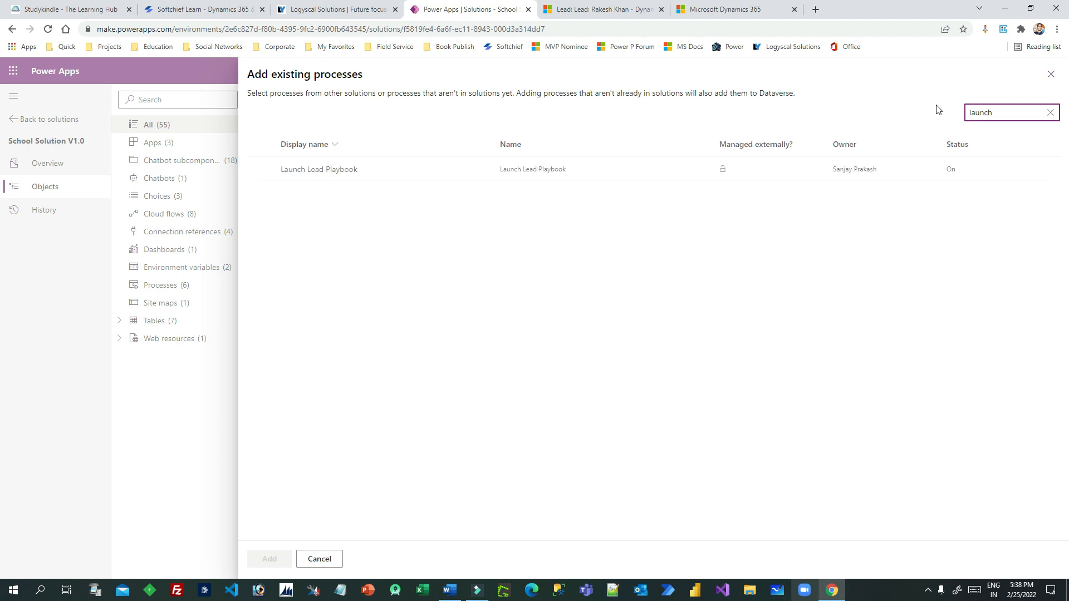
left_click(261, 169)
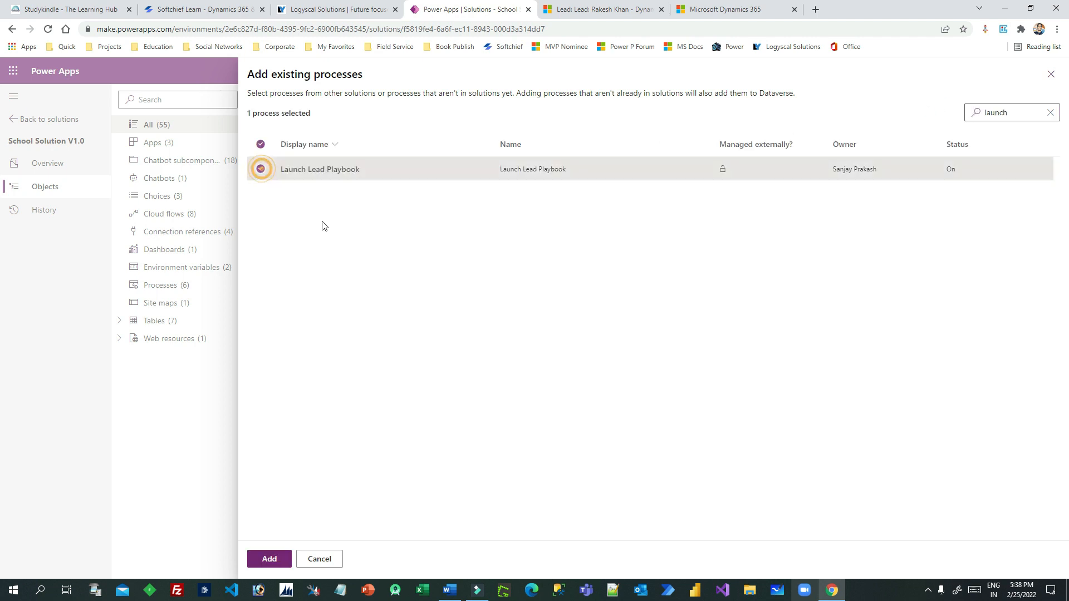
left_click(288, 555)
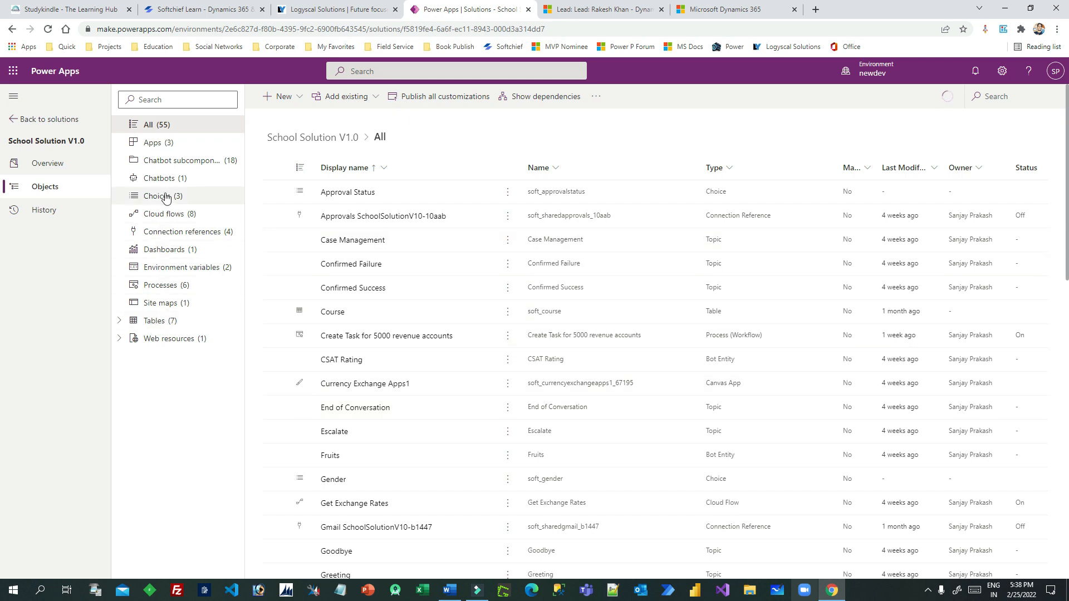
left_click(172, 292)
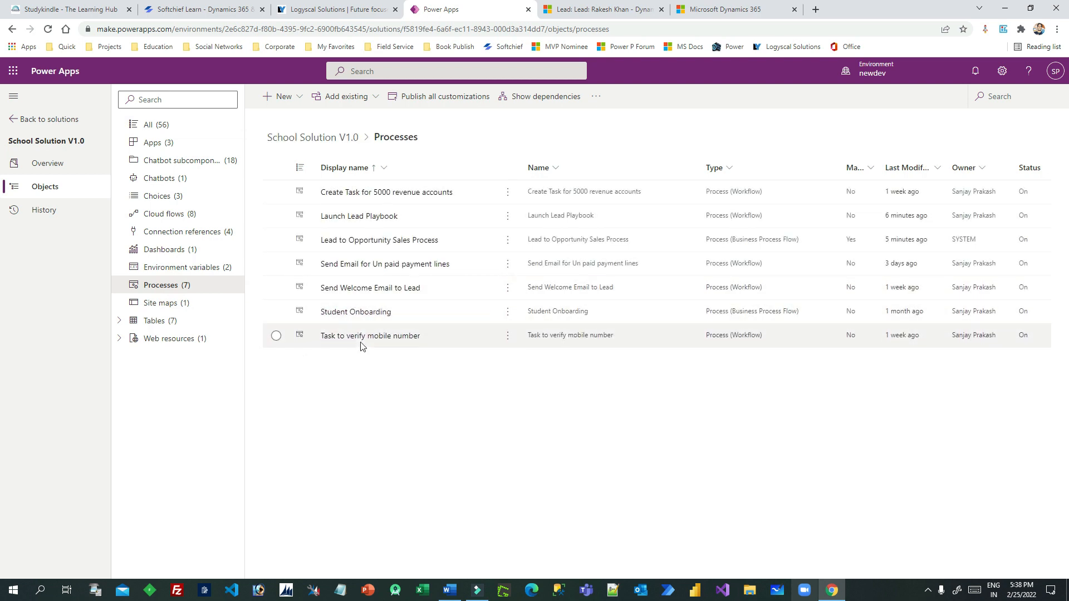
Open Launch Lead Playbook in the workflow editor and inspect its read-only create playbook step
left_click(508, 223)
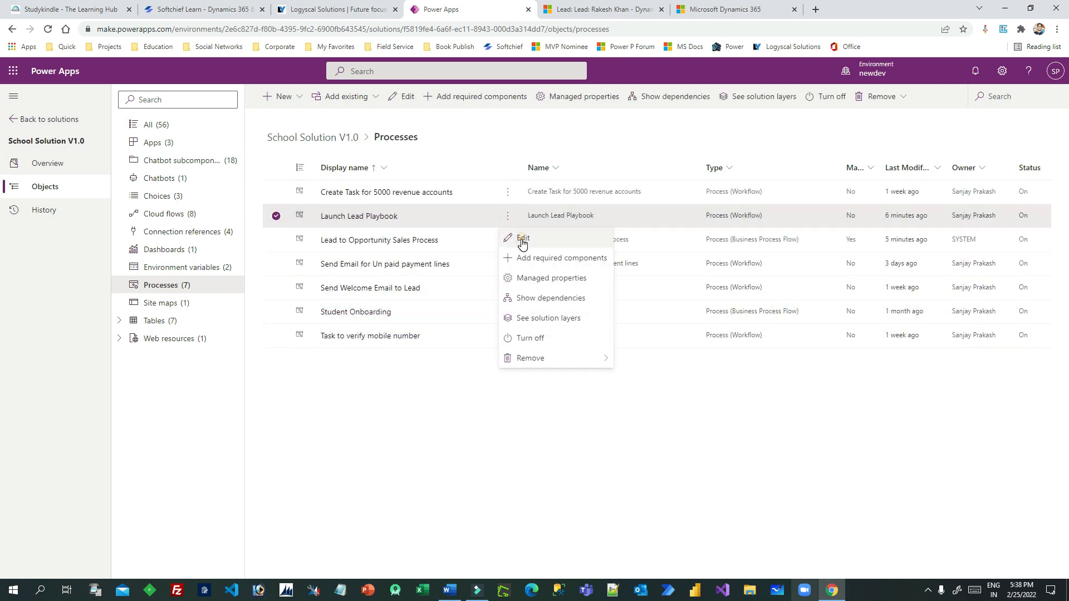
left_click(521, 239)
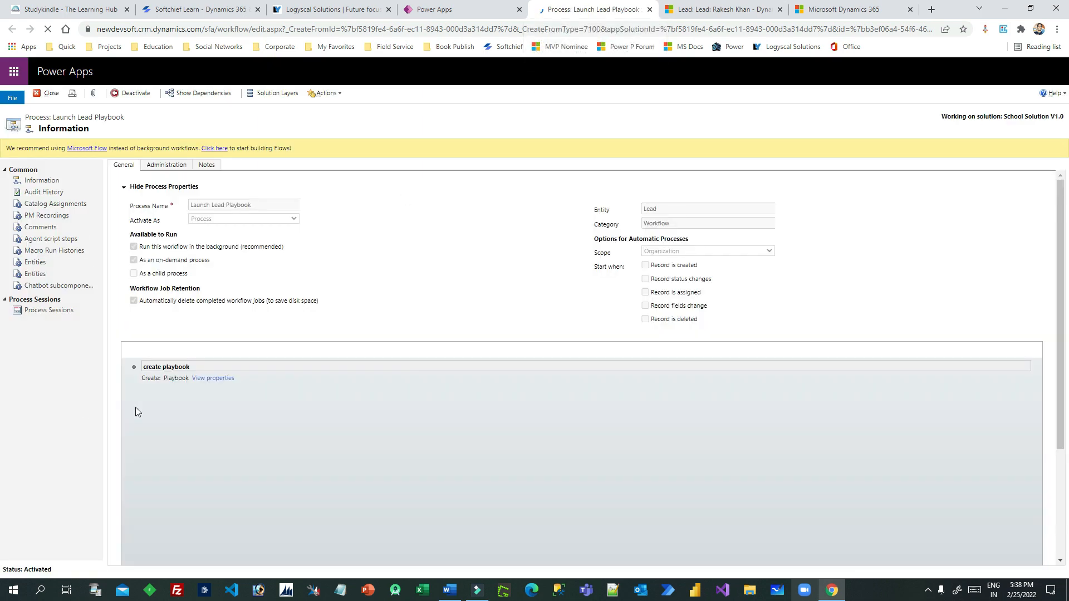
left_click(221, 378)
left_click_drag(278, 11, 482, 79)
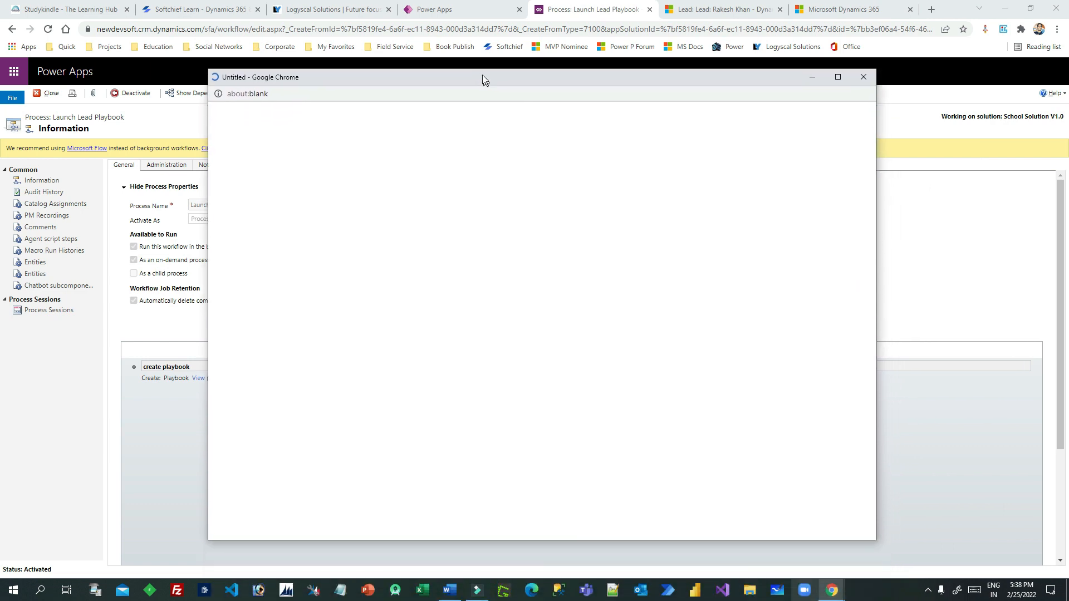
left_click(859, 68)
Deactivate the workflow to Draft and open the create playbook step's properties
left_click(130, 93)
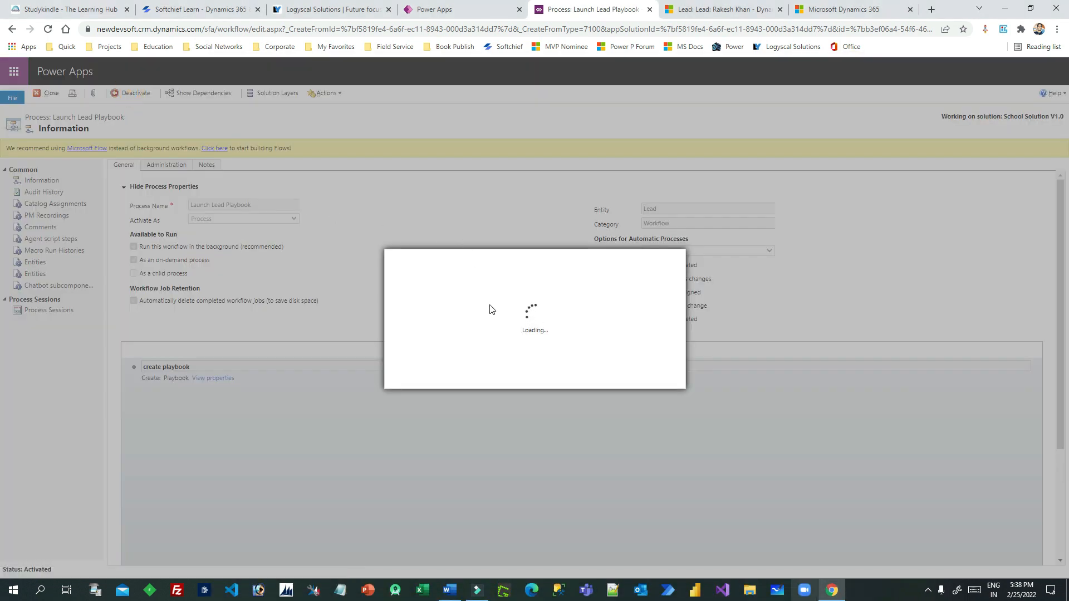
left_click(590, 376)
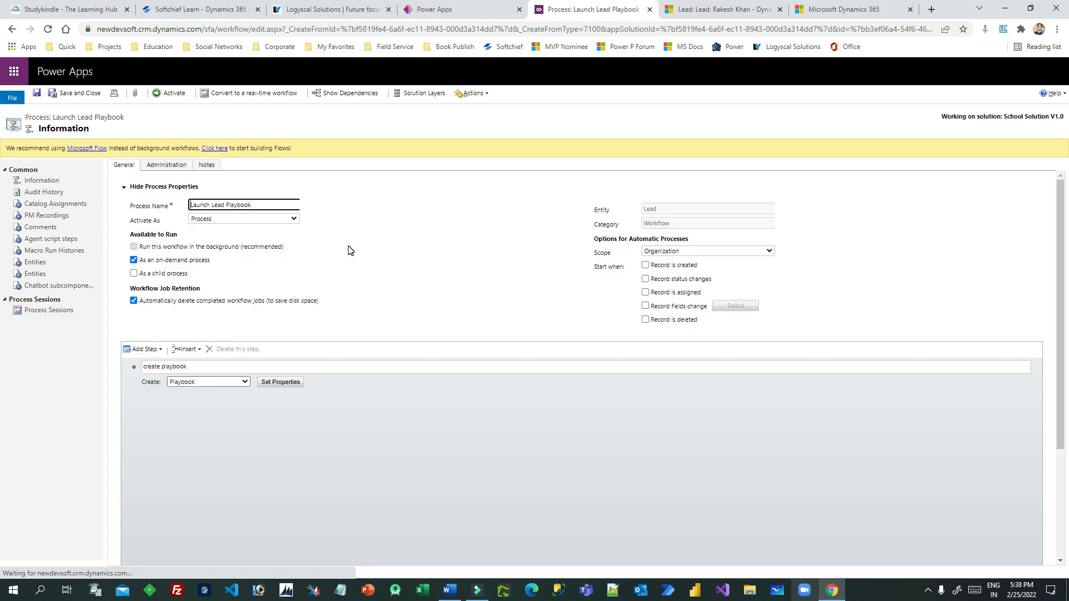
left_click(284, 383)
left_click_drag(232, 7, 432, 52)
left_click(327, 197)
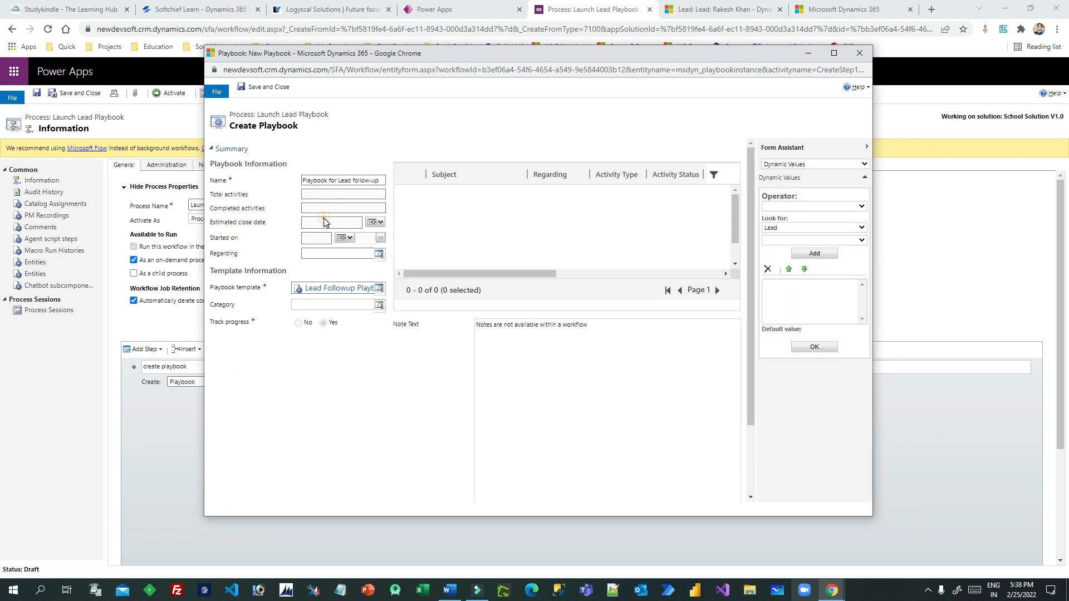
left_click(313, 254)
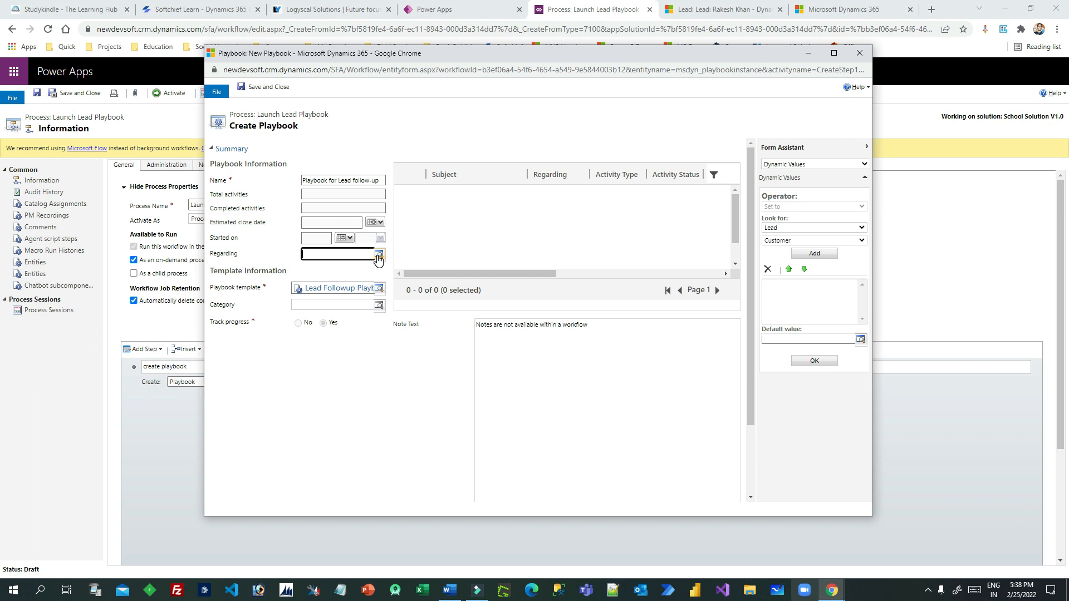
Set the step's Regarding field to the dynamic {Lead(Lead)} value
left_click(779, 241)
left_click(778, 259)
left_click(813, 253)
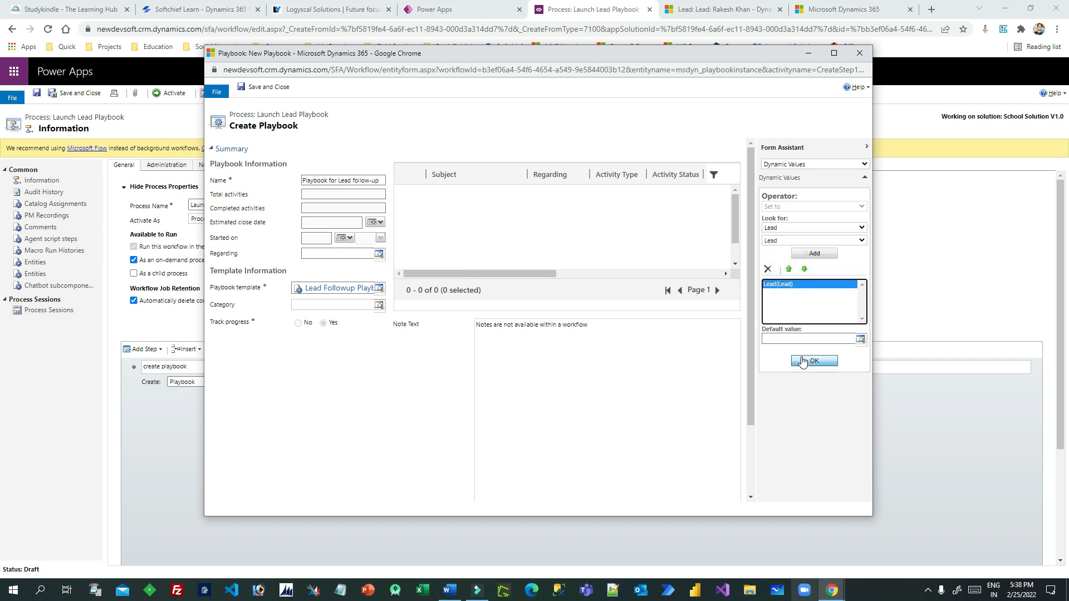
left_click(802, 361)
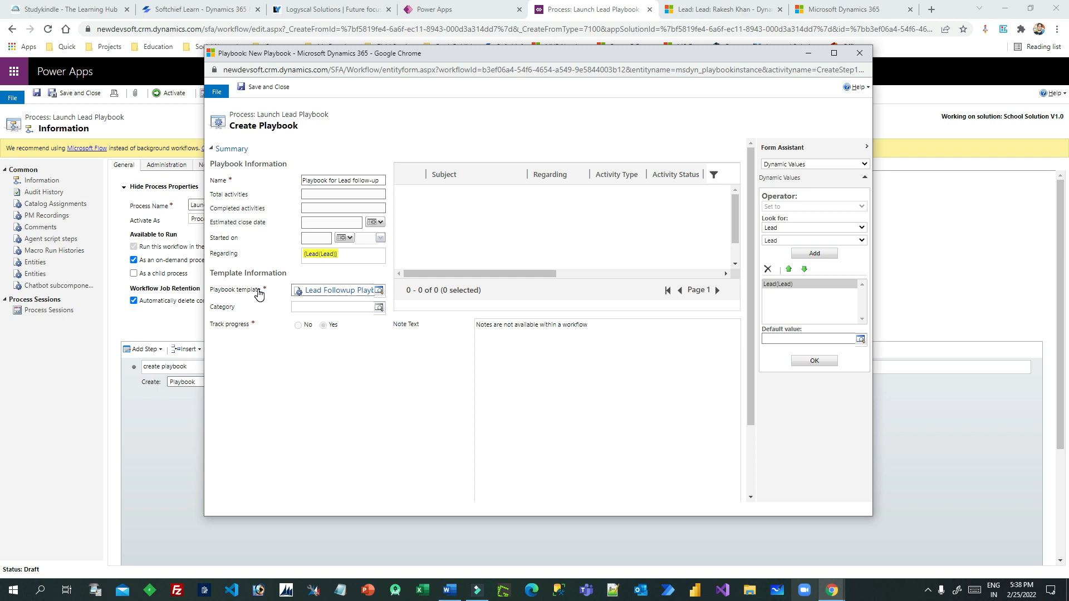
Set Track progress to Yes and save and close the step properties
left_click(324, 328)
left_click(324, 208)
left_click(323, 221)
left_click(321, 238)
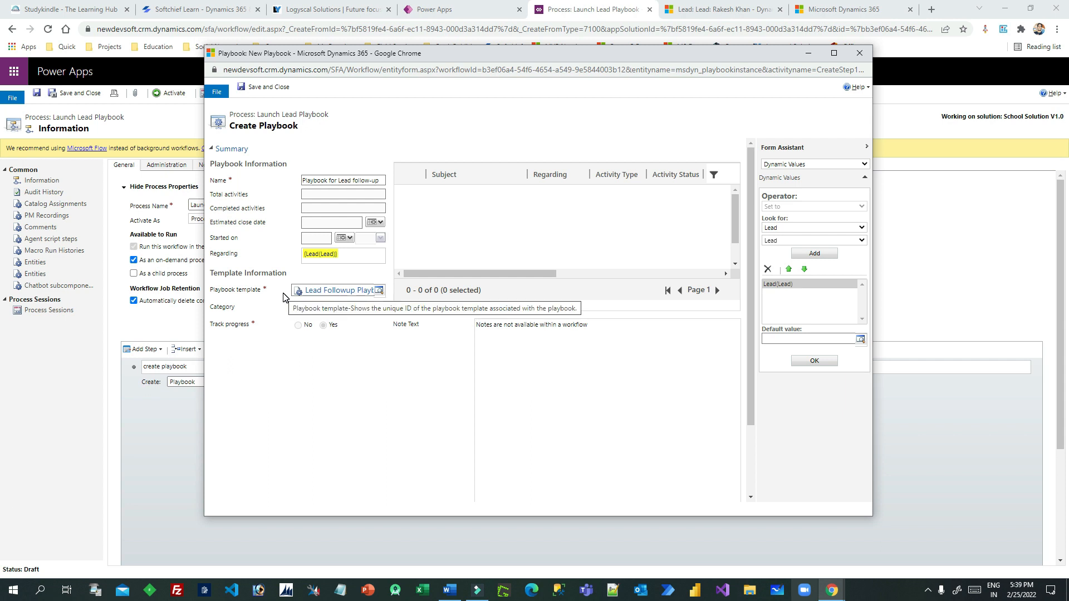
left_click(263, 87)
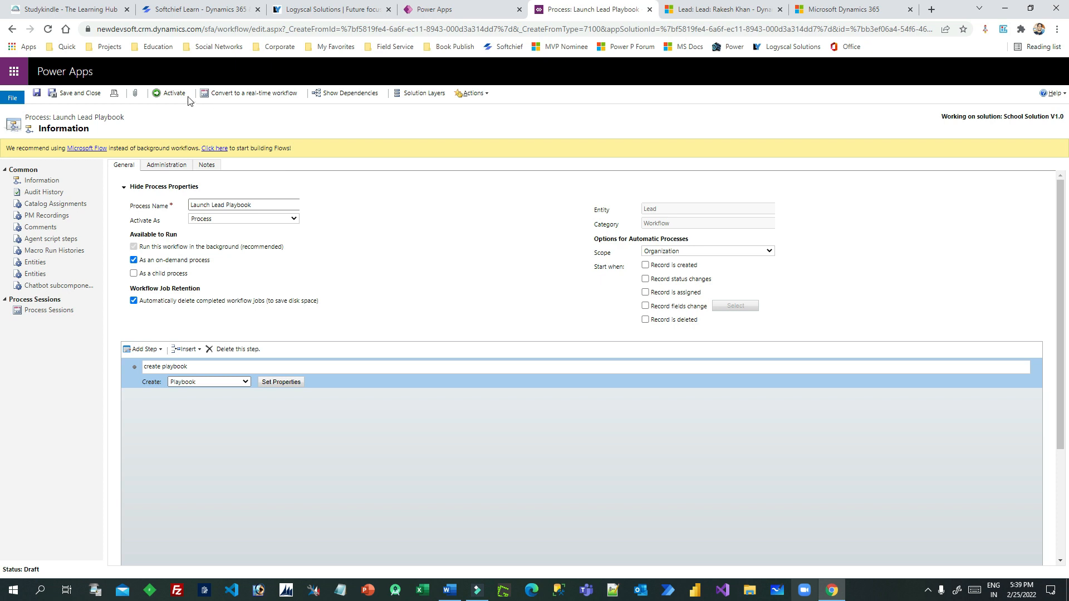
Reactivate the Launch Lead Playbook workflow, close its editor, and reload the lead record
left_click(173, 93)
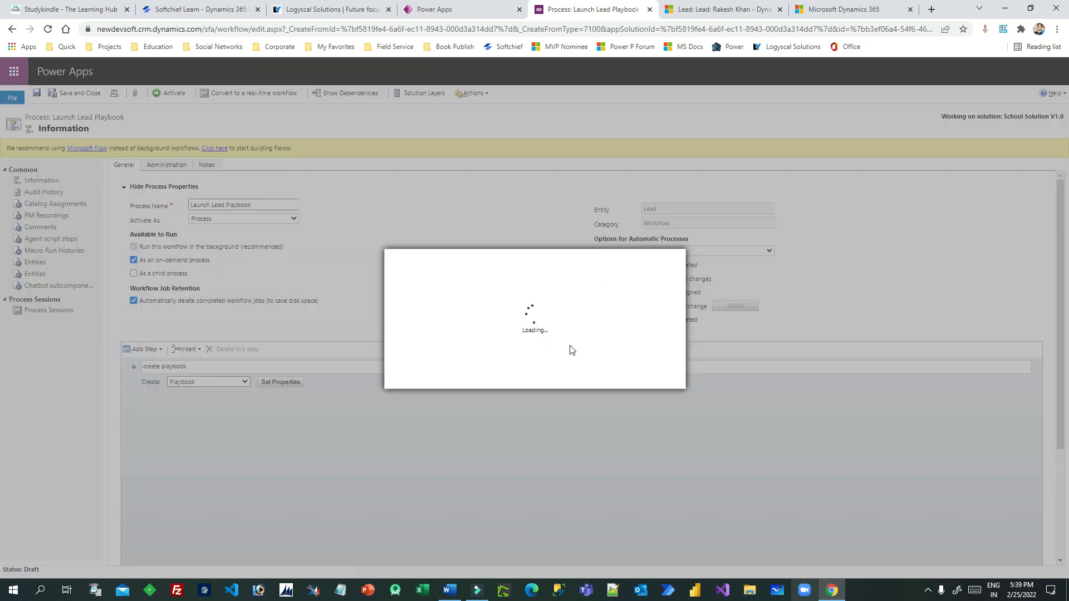
left_click(586, 377)
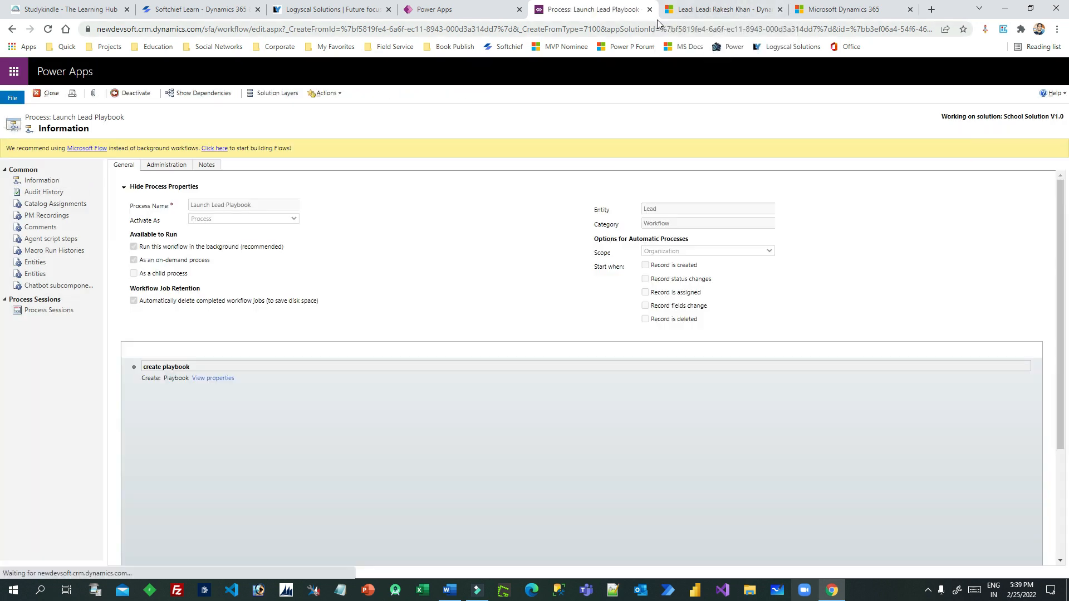
left_click(649, 10)
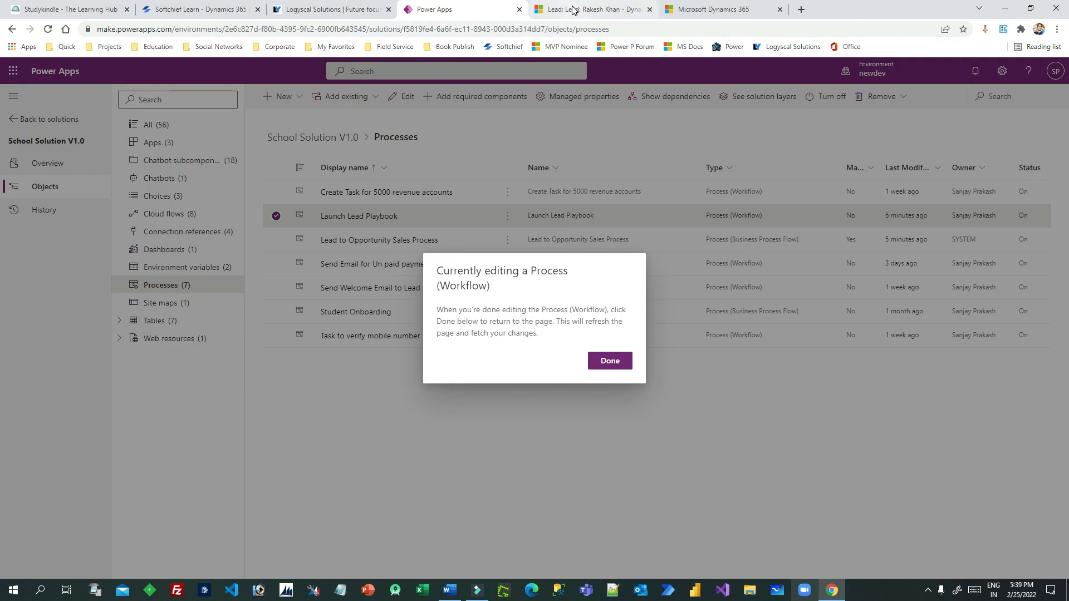
left_click(590, 9)
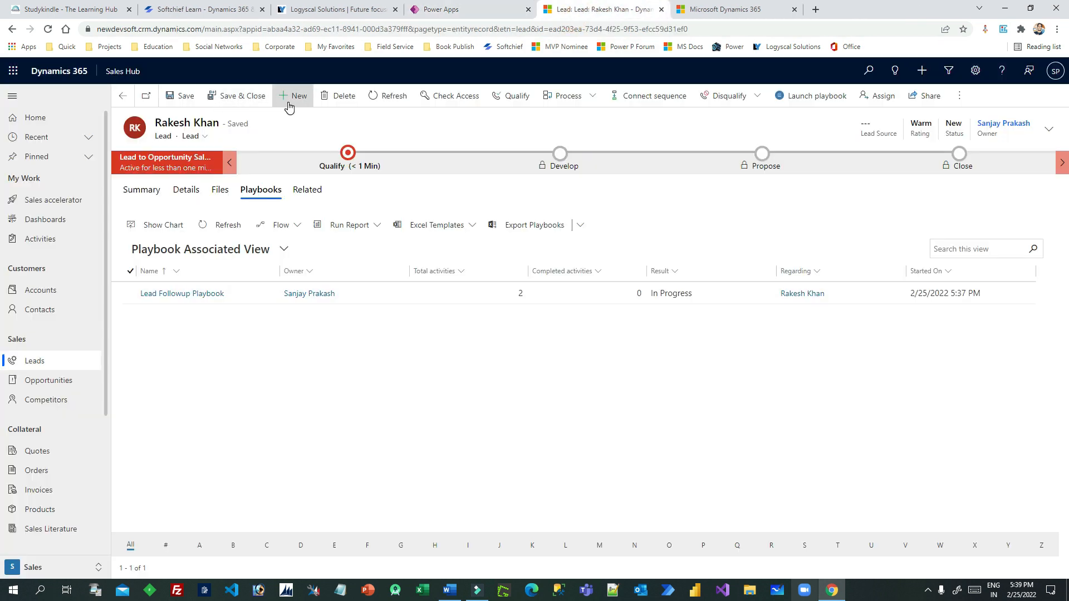
left_click(48, 30)
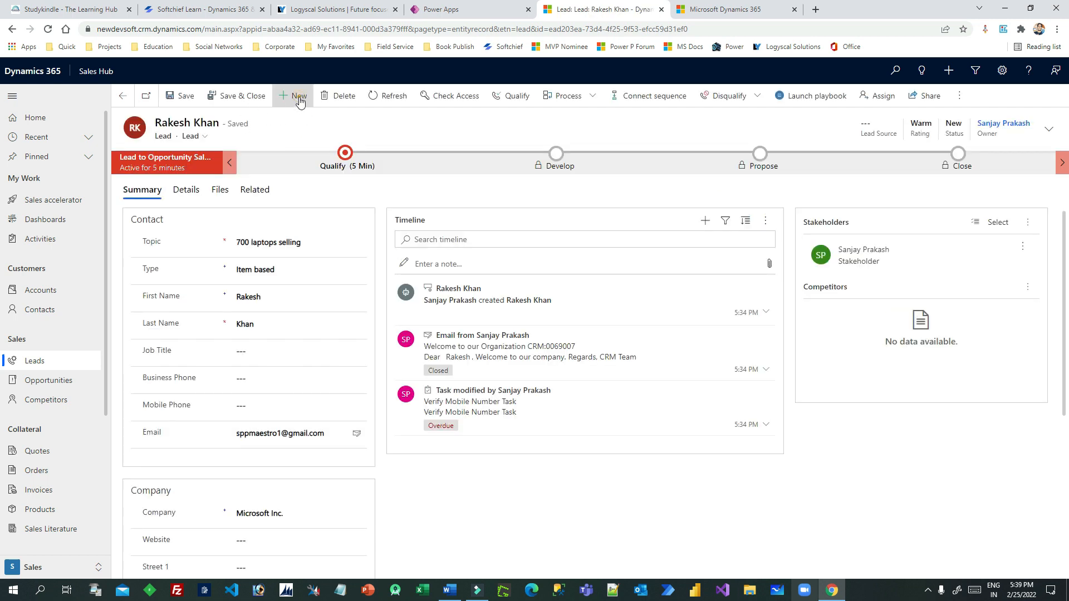
Create and save a new lead with Topic '900', a first name, last name and email
left_click(298, 95)
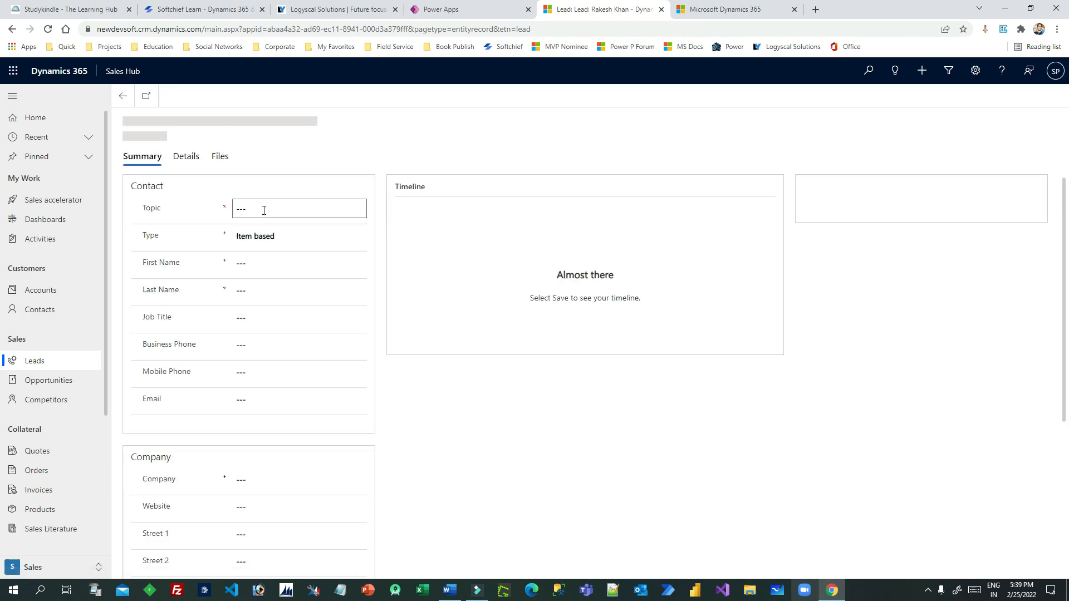
left_click(264, 210)
type("900 mobile device required")
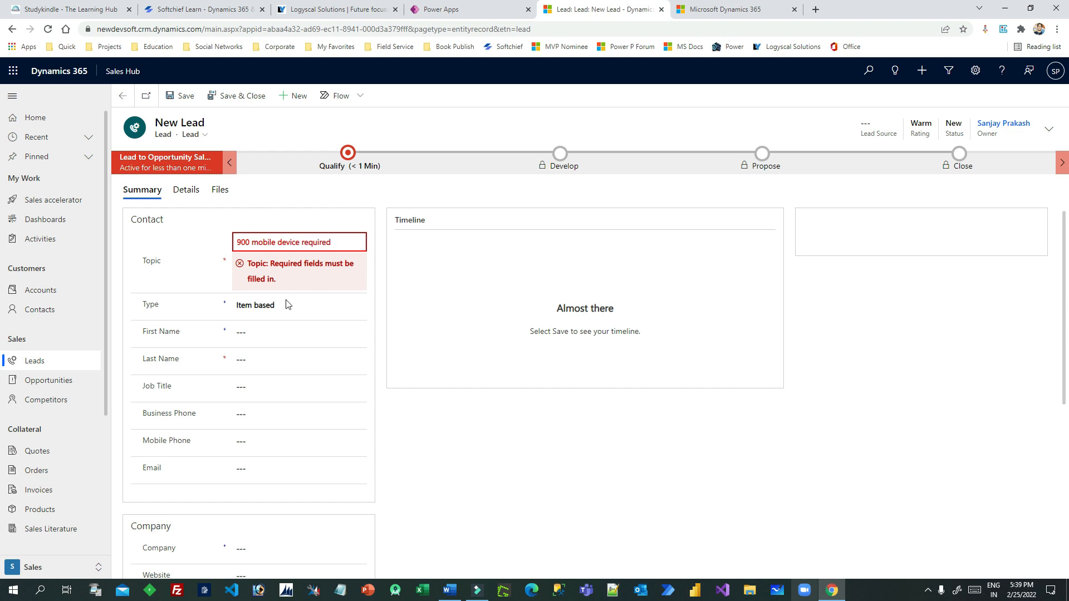
left_click(289, 332)
type("Sanjay")
key("Tab")
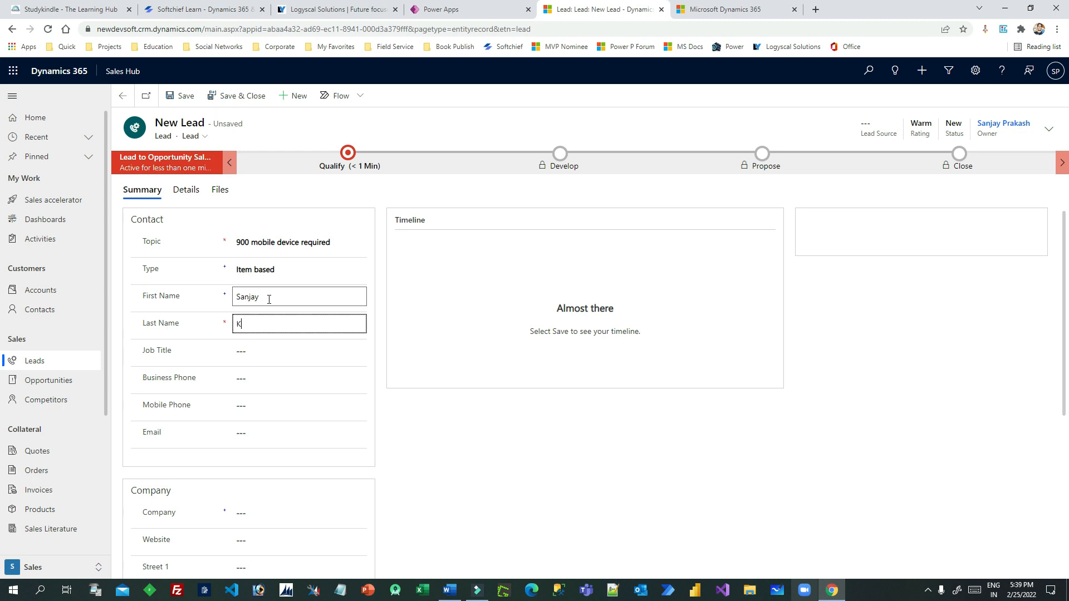
key("Tab")
key("Tab")
key("Tab")
key("Tab")
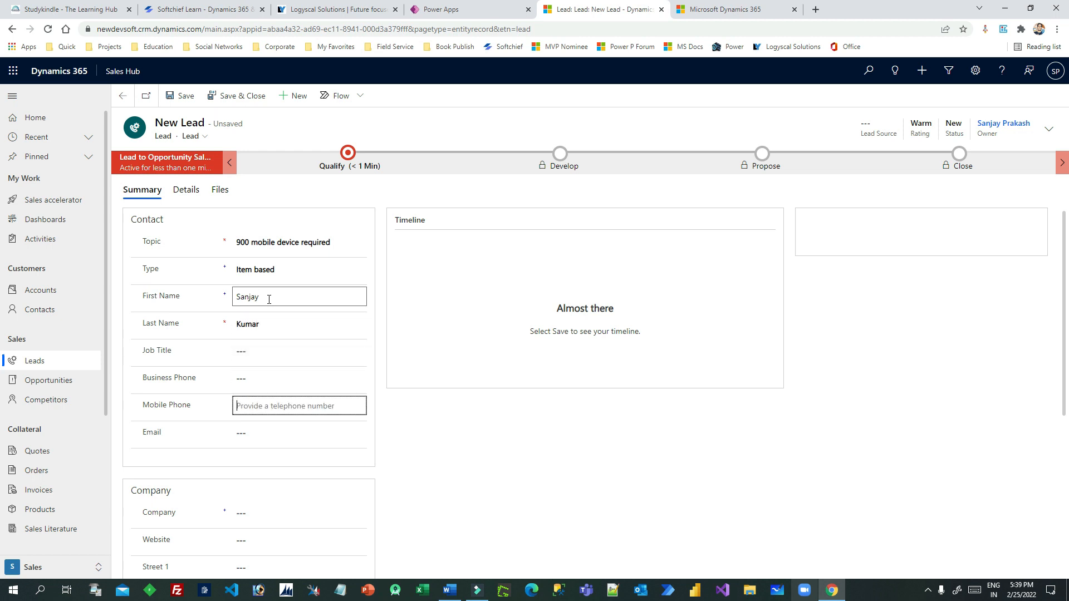
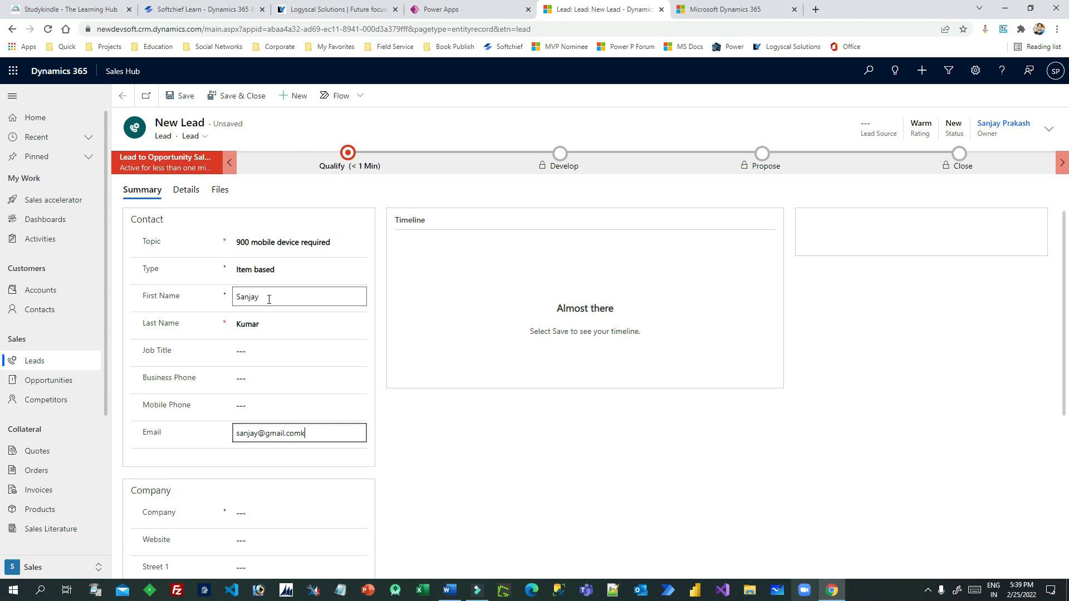
left_click(418, 401)
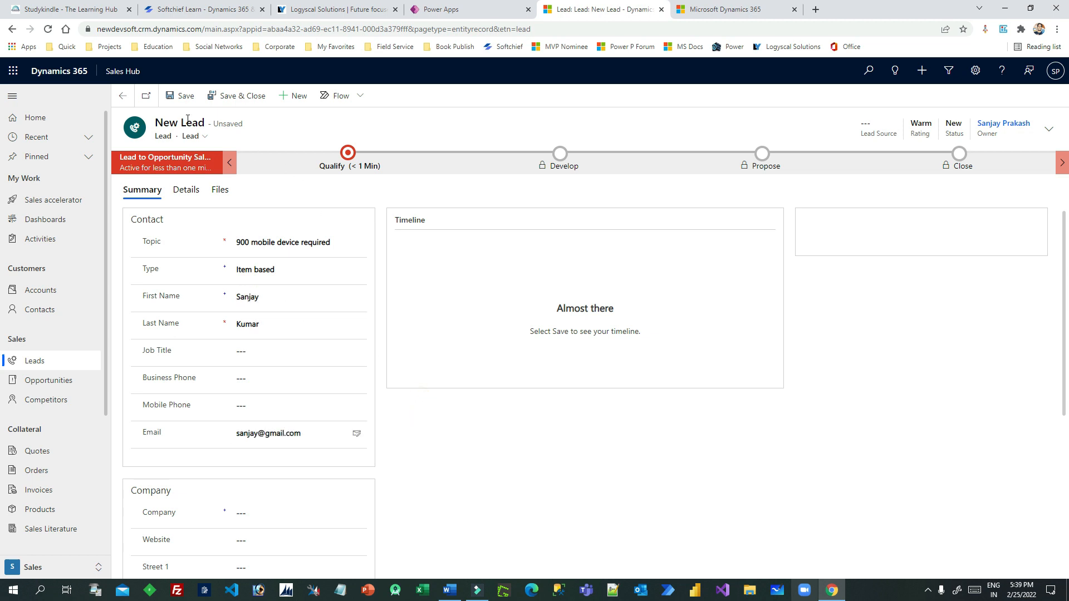
left_click(186, 98)
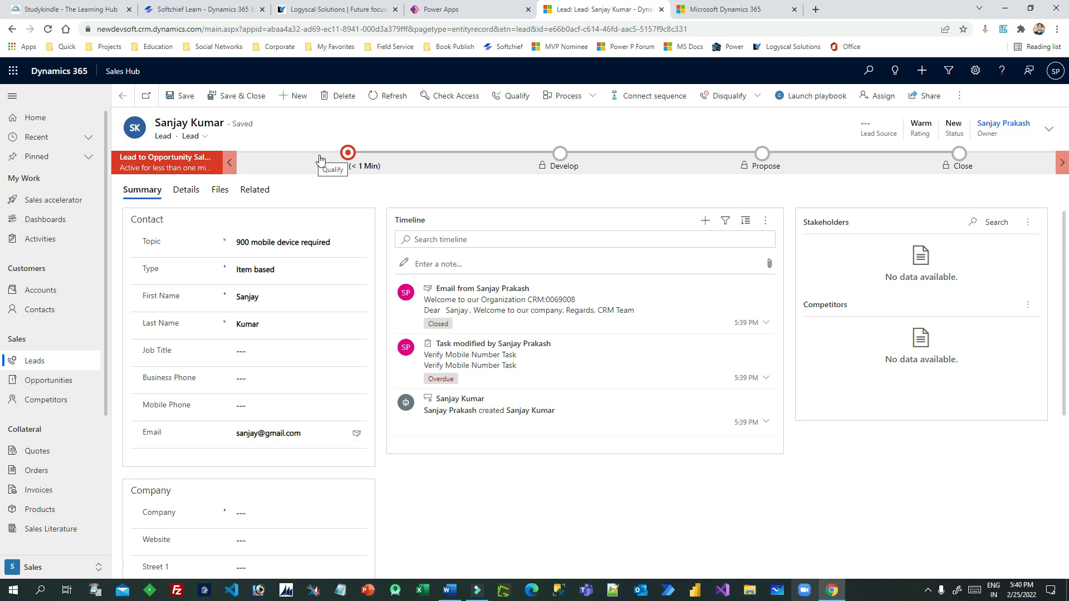
Refresh System Jobs until the new lead's Launch Lead Playbook run shows Succeeded, then return to the lead
left_click(707, 10)
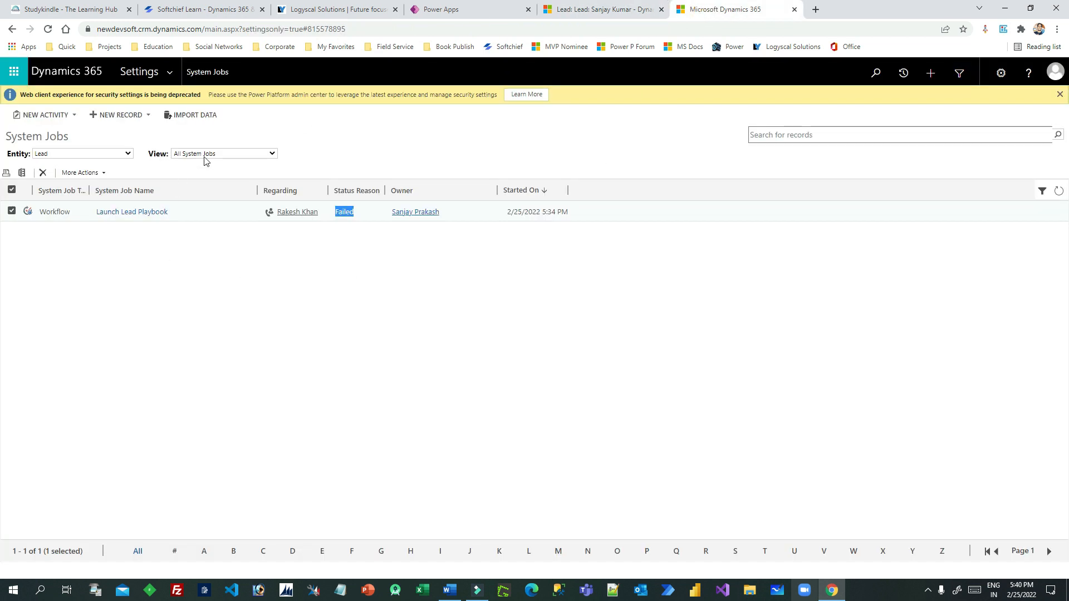
left_click(1059, 192)
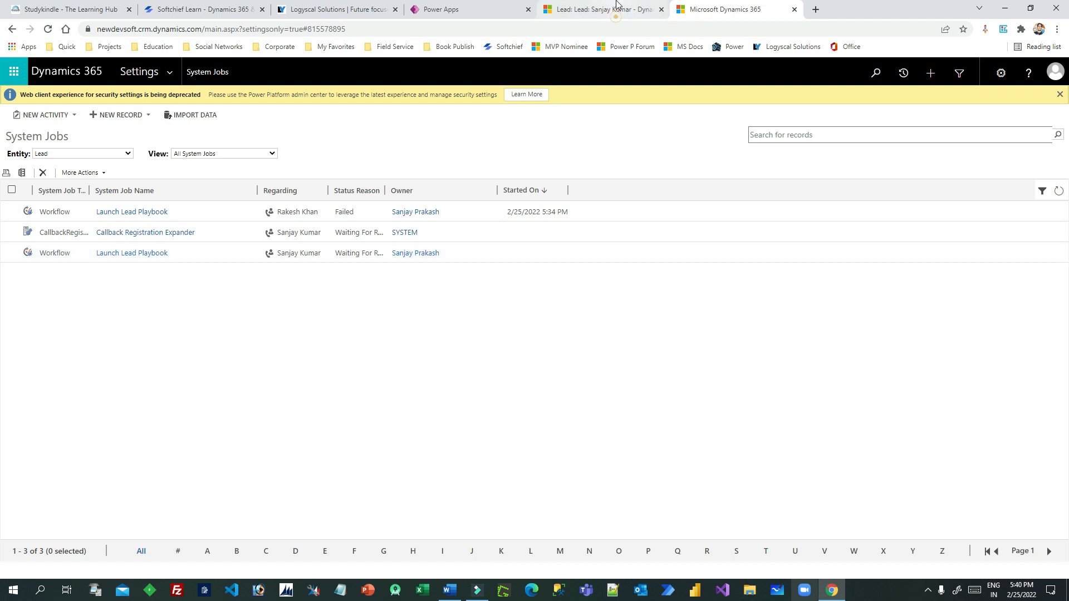
left_click(601, 9)
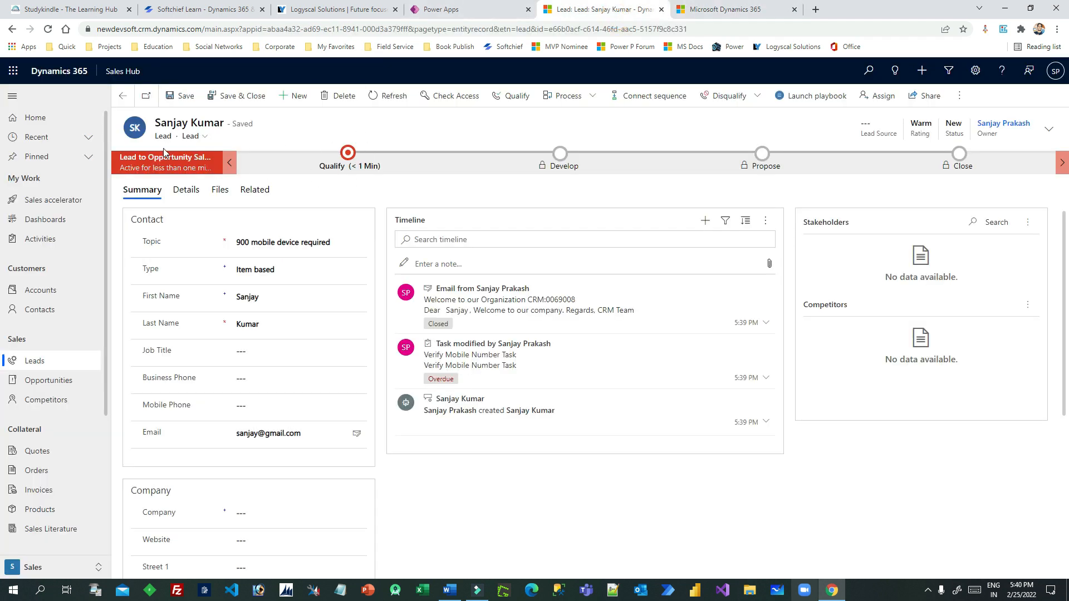
left_click(727, 10)
left_click(1057, 191)
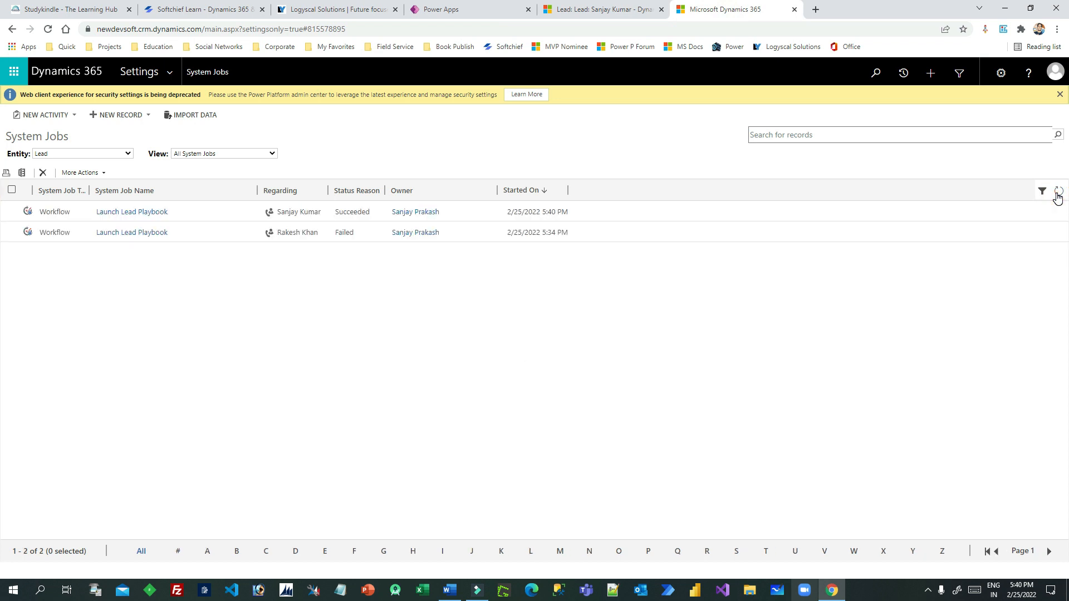
left_click(232, 215)
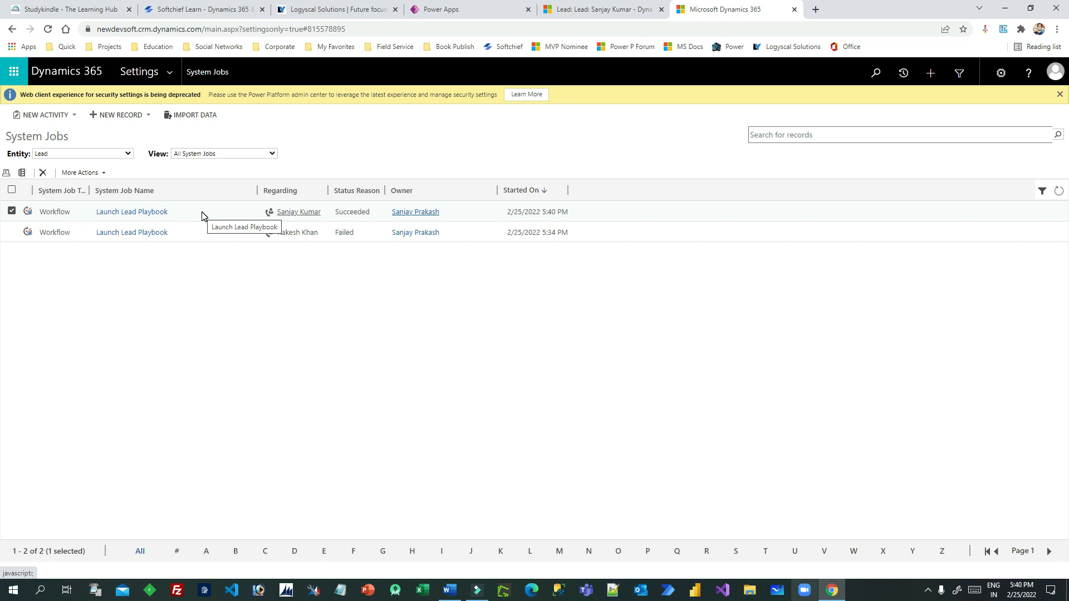
left_click(603, 9)
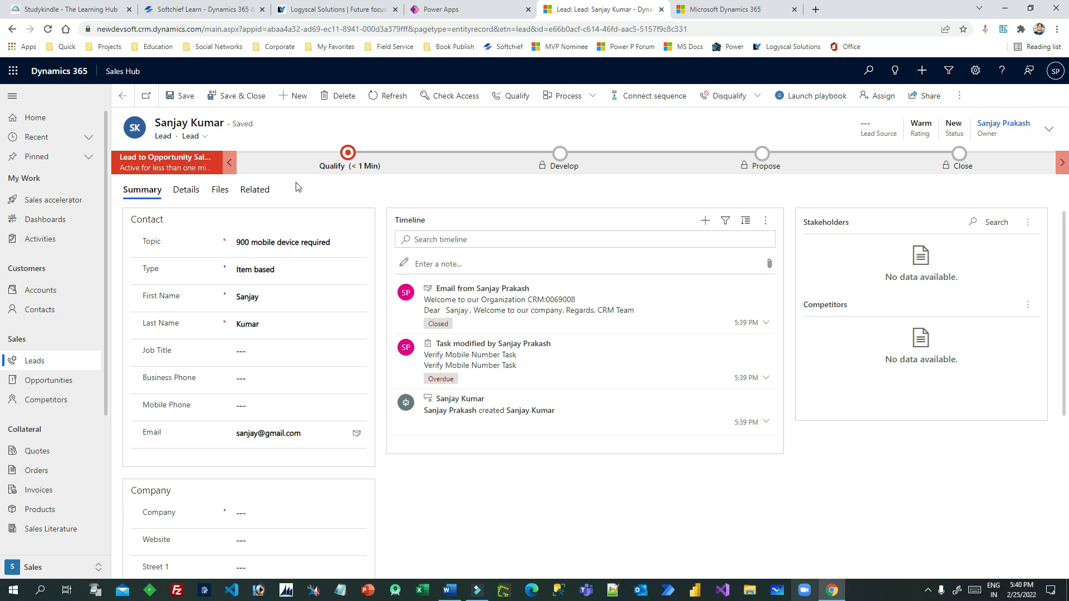
Open the lead's Lead Followup Playbook and close the first follow-up task as Completed
left_click(254, 190)
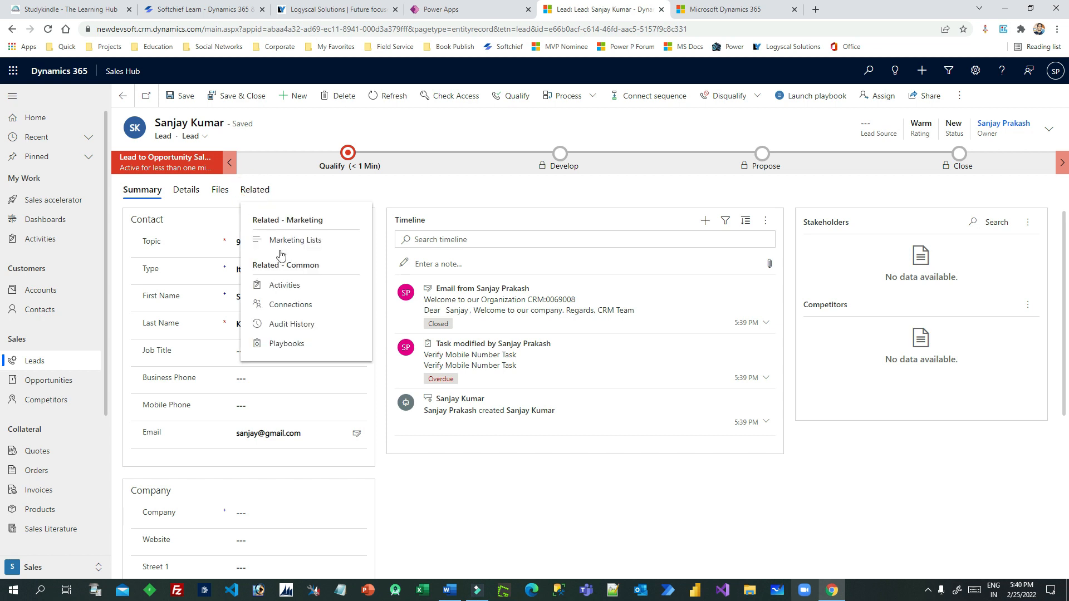
left_click(286, 344)
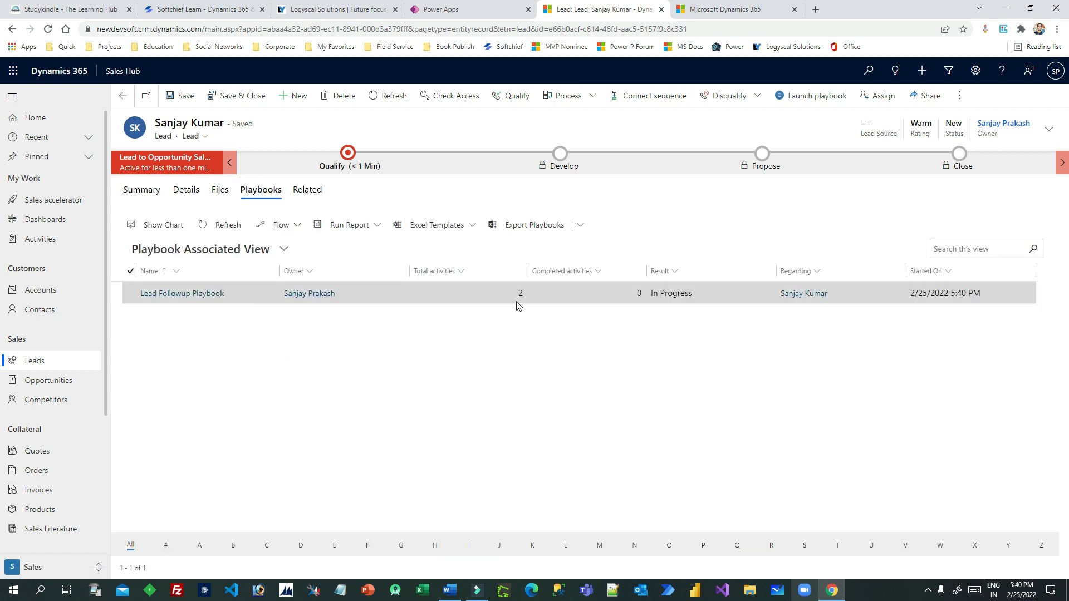
double_click(413, 301)
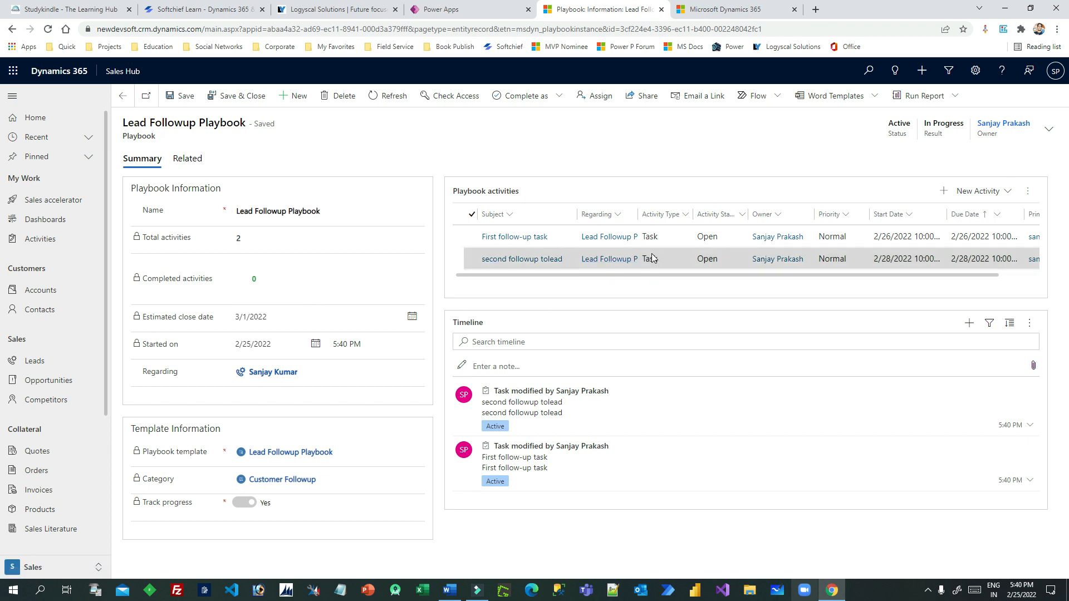
left_click(472, 238)
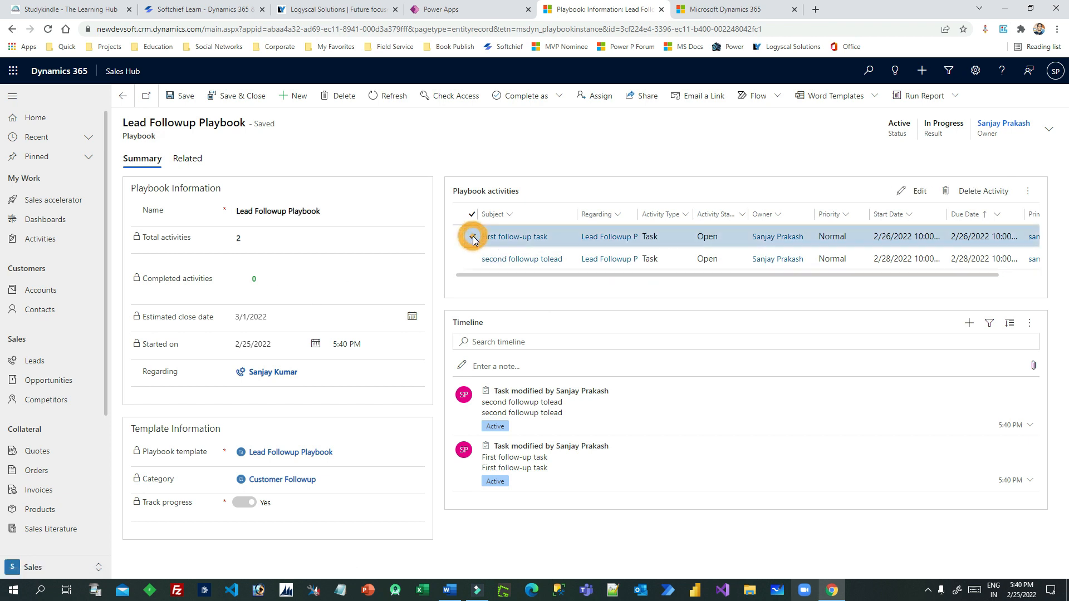
left_click(1028, 191)
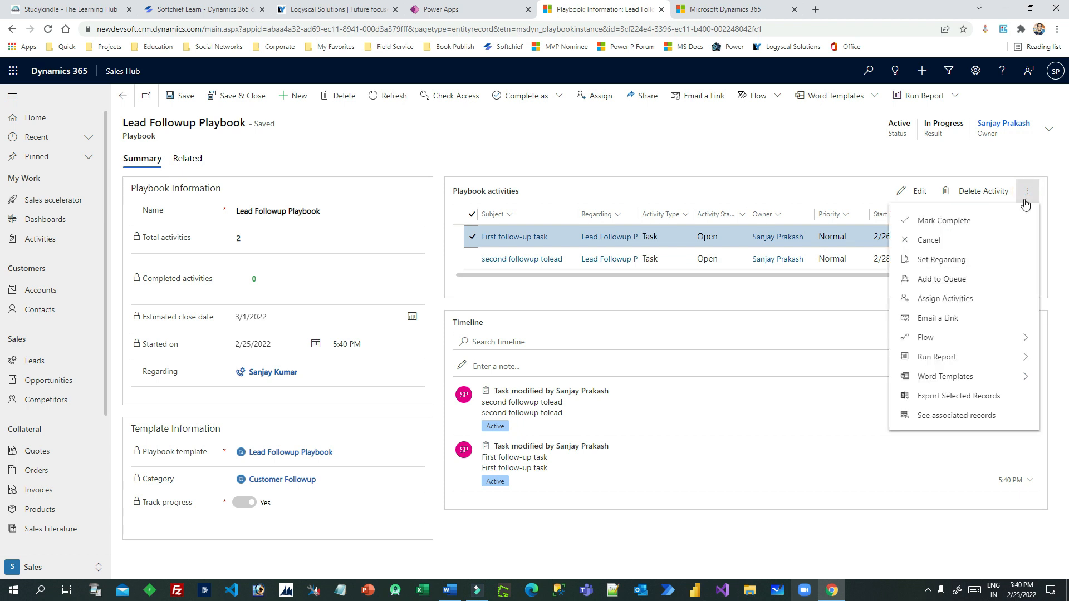
left_click(946, 221)
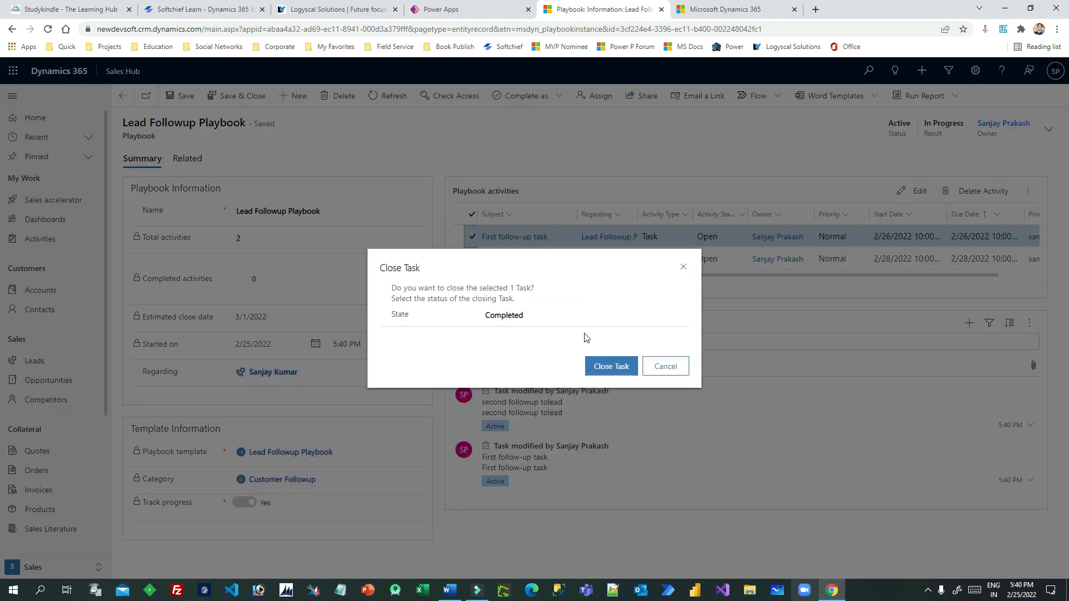
left_click(565, 315)
left_click(606, 365)
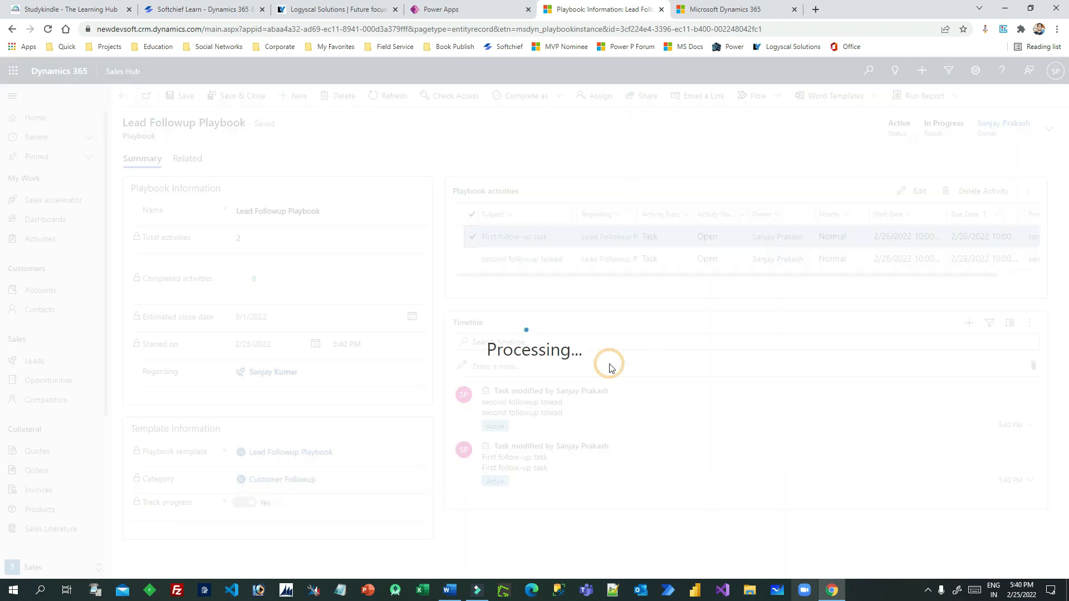
Close the second follow-up task as Completed and refresh the playbook
left_click(471, 260)
left_click(1029, 192)
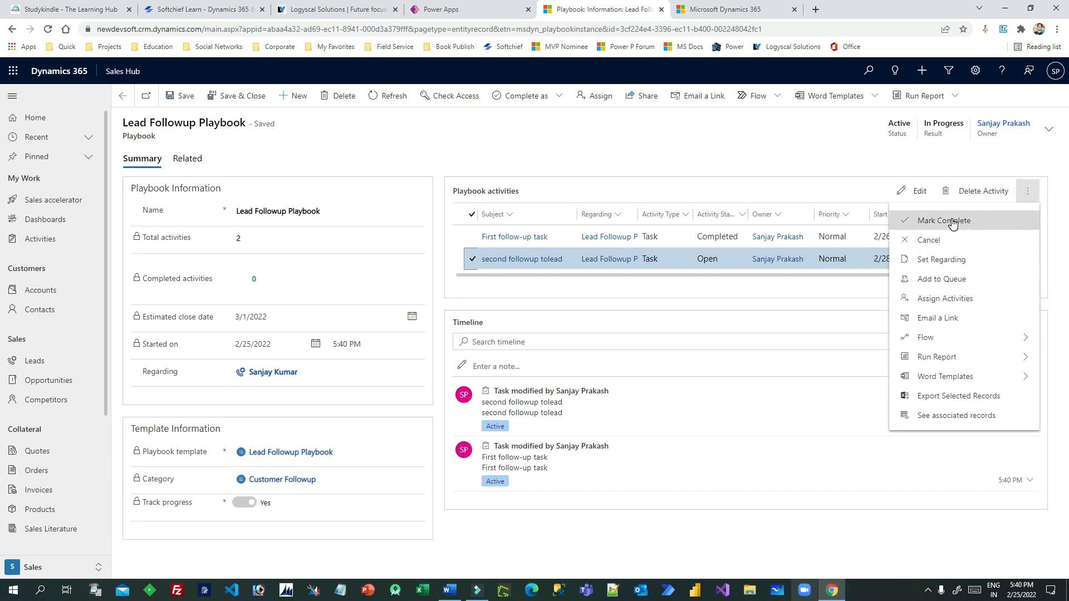
left_click(953, 222)
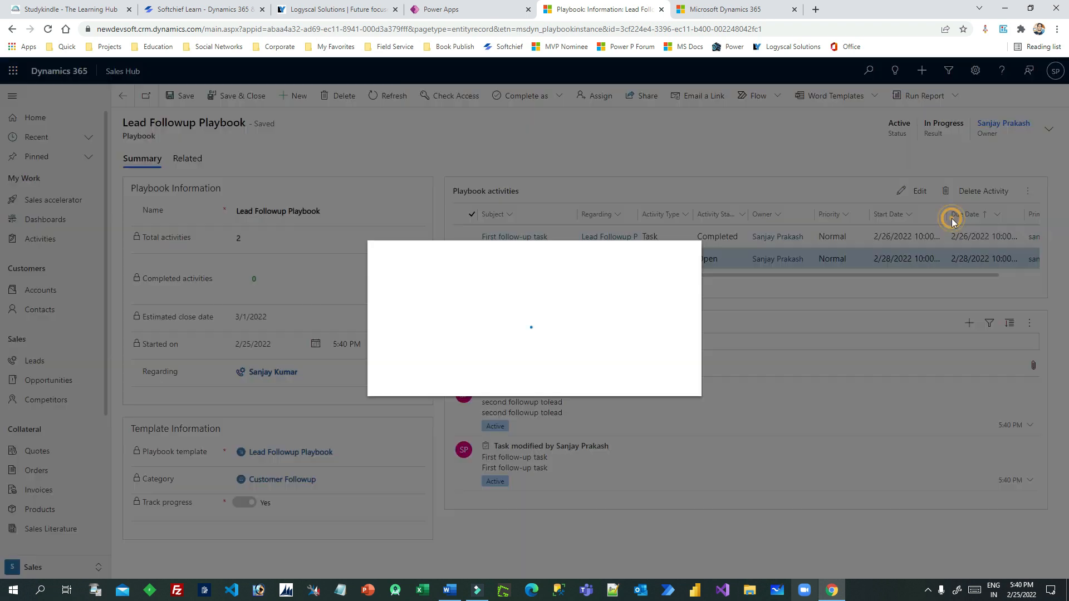
left_click(612, 367)
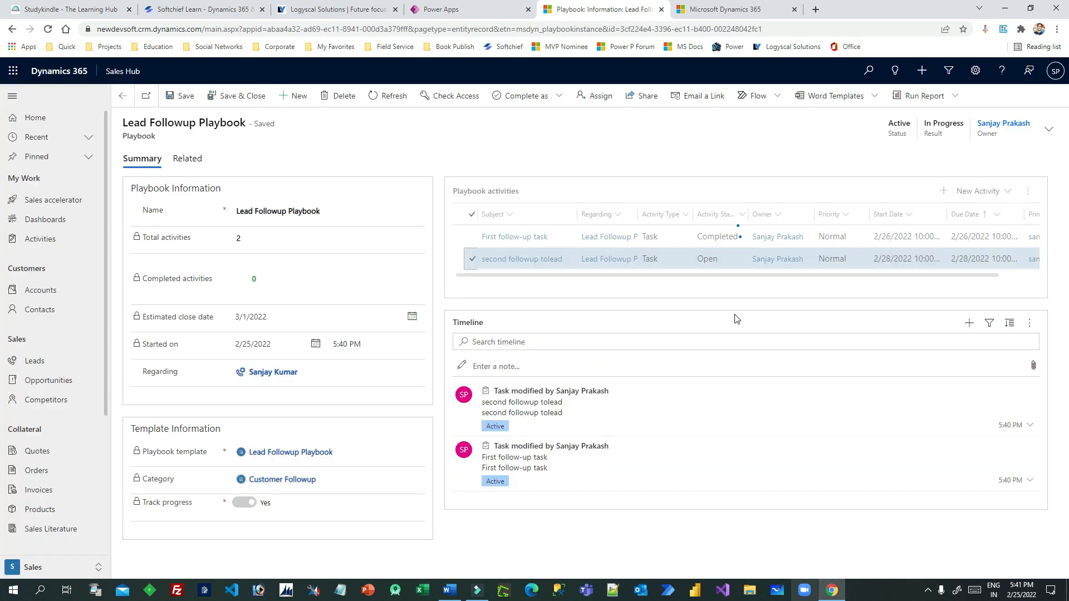
left_click(385, 98)
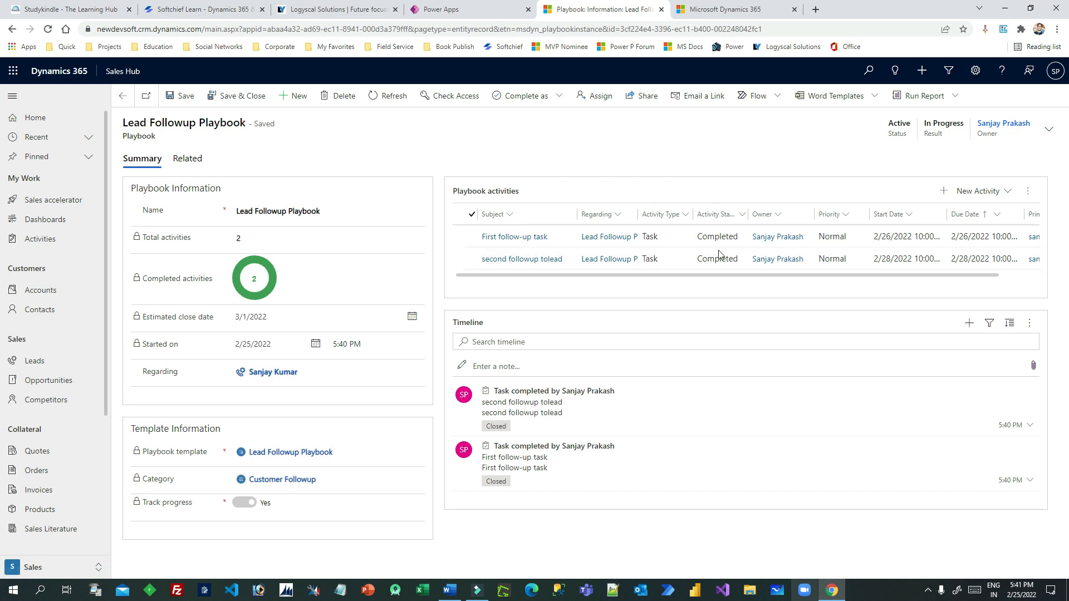
Complete the Lead Followup Playbook as Successful, then check System Jobs and return
left_click(557, 96)
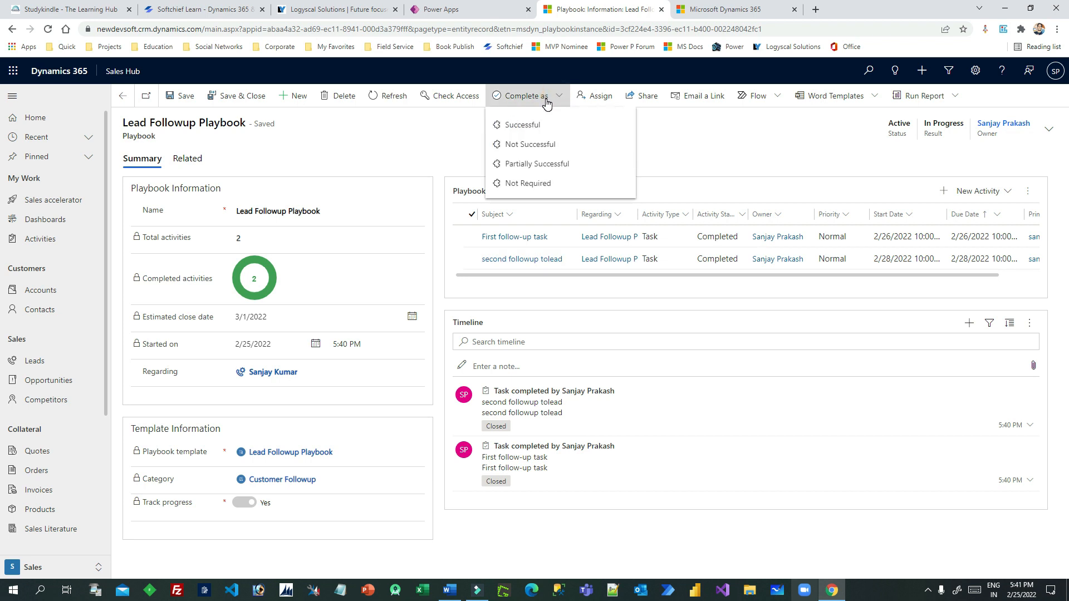
left_click(544, 125)
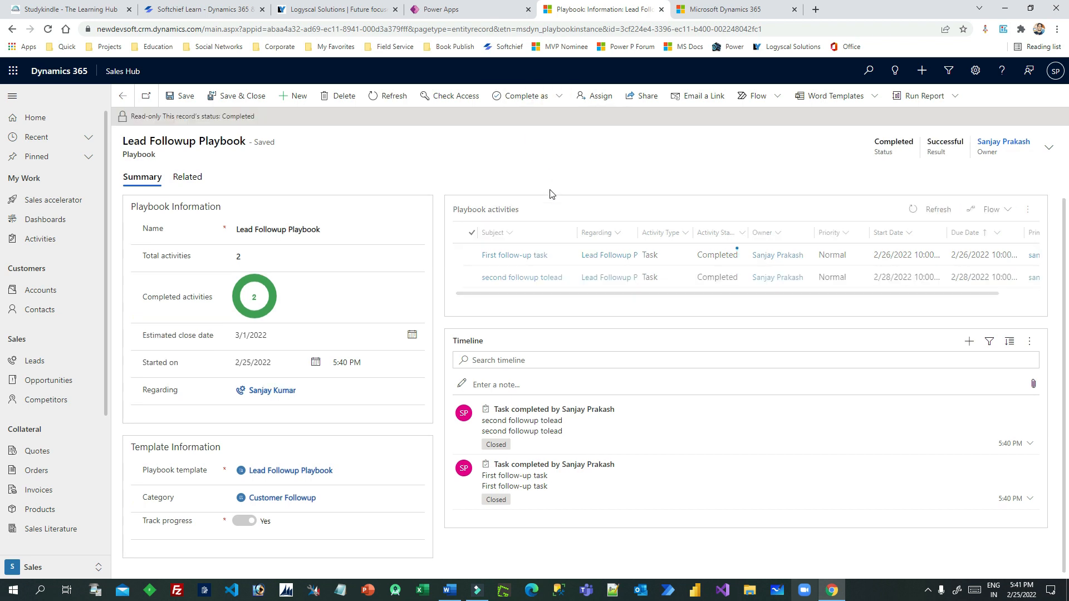
left_click_drag(142, 116, 351, 116)
left_click(351, 116)
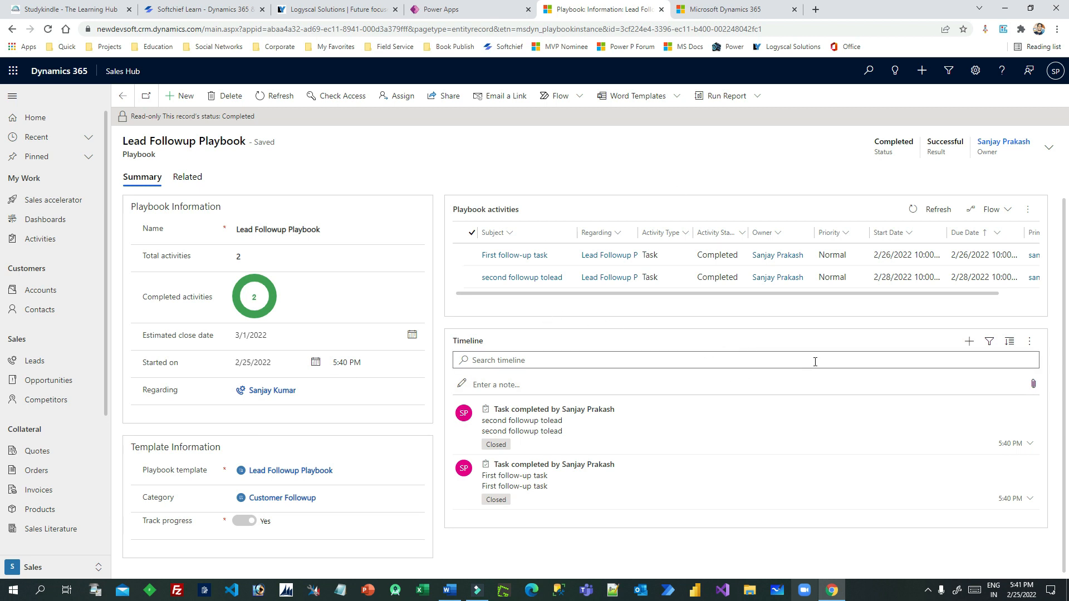
left_click(725, 11)
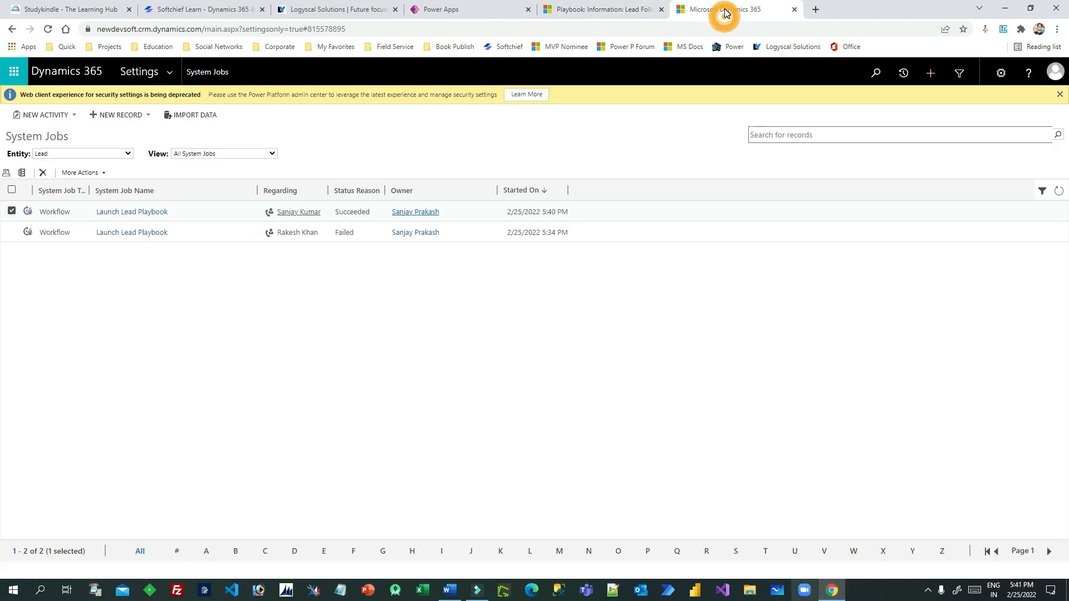
left_click(632, 13)
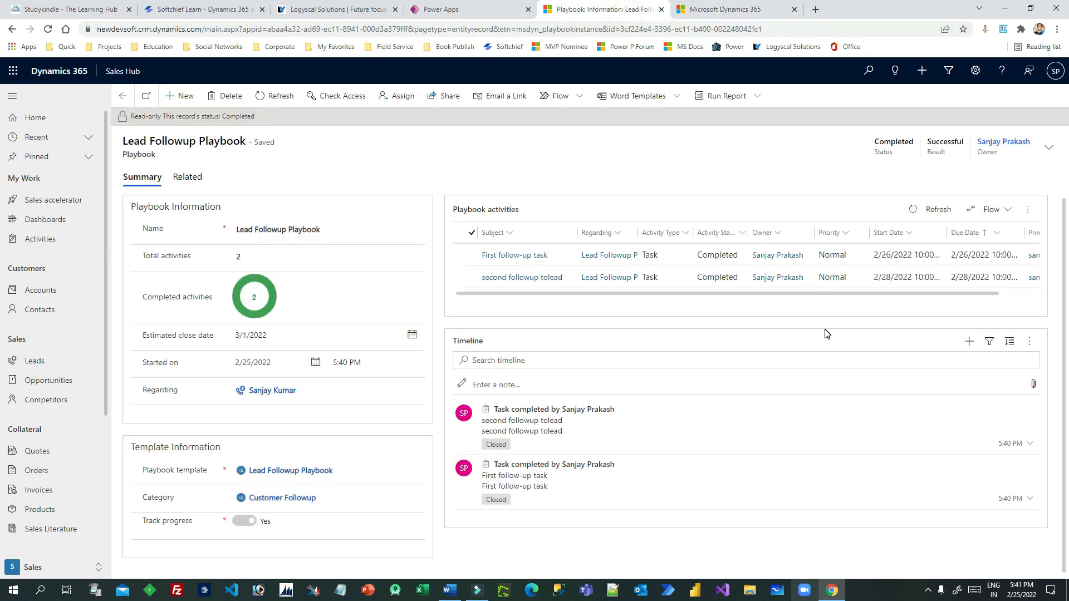